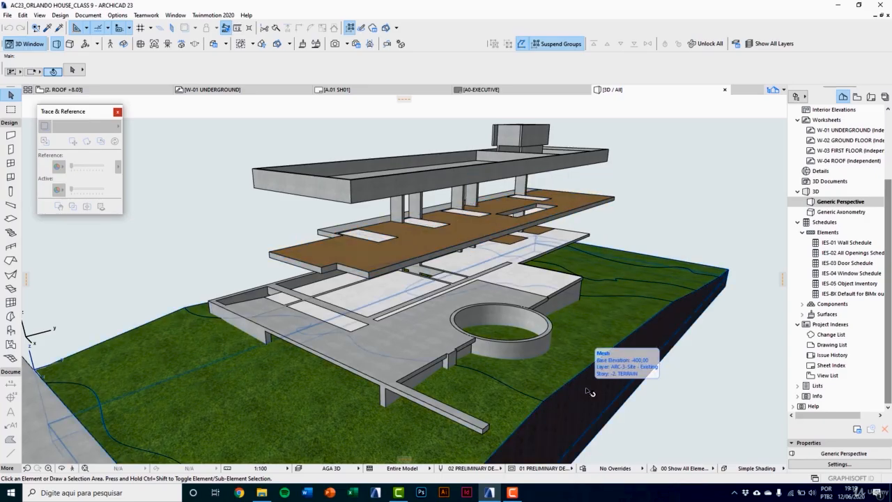
Step: Hide the ARC-3-Site - Existing layer in the 3D model
key("ctrl+l")
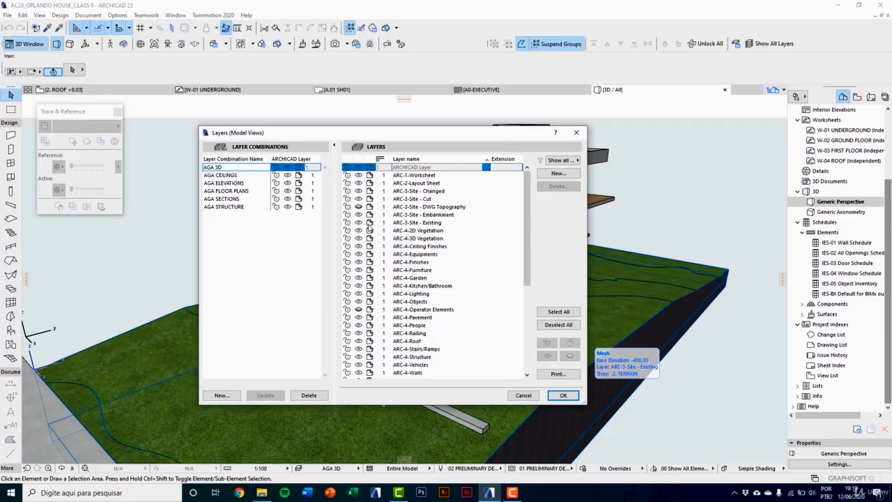
left_click(391, 222)
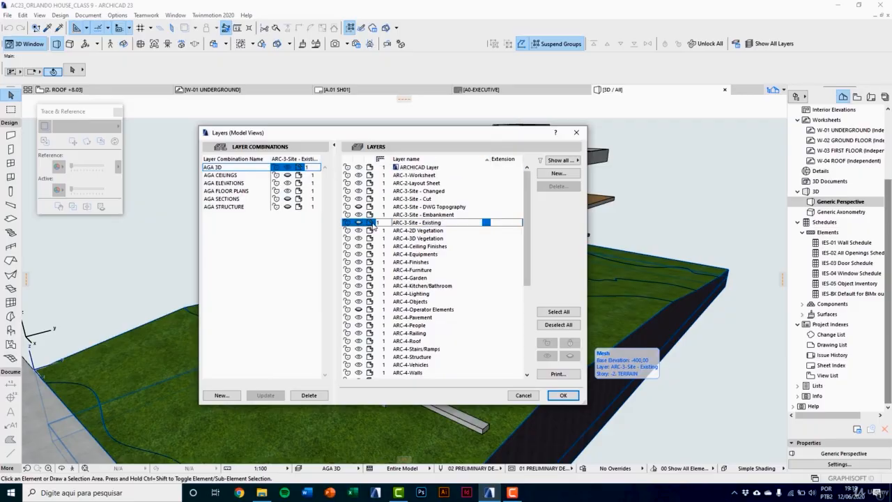
left_click(561, 395)
middle_click_drag(536, 352, 515, 363, "shift")
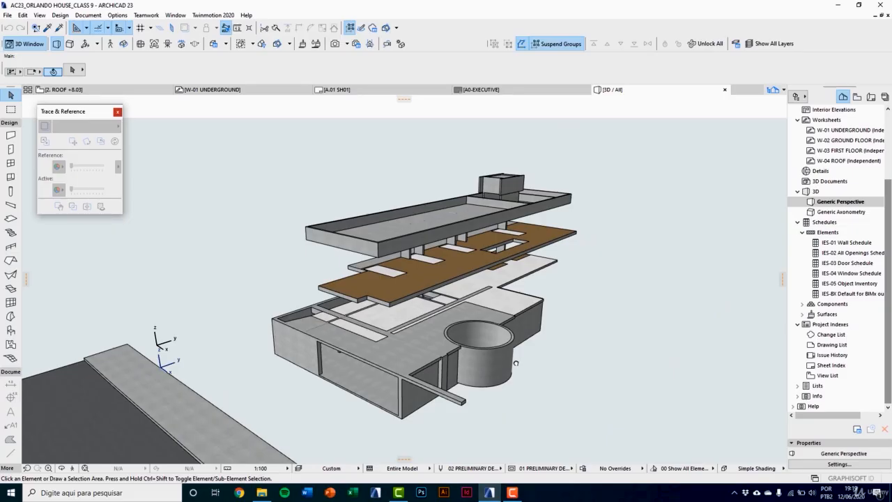
scroll(465, 322, "up", 5)
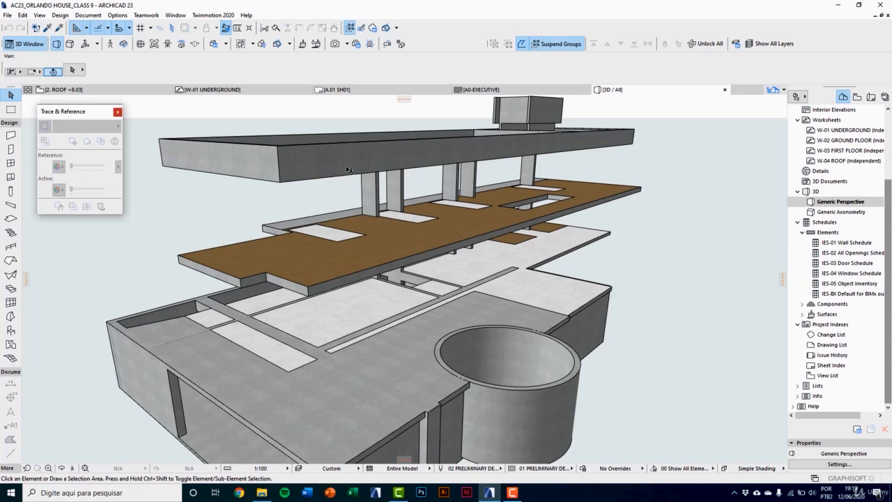
Step: Examine the roof, first-floor and ground-floor structural slabs in the 3D model
mouse_move(346, 170)
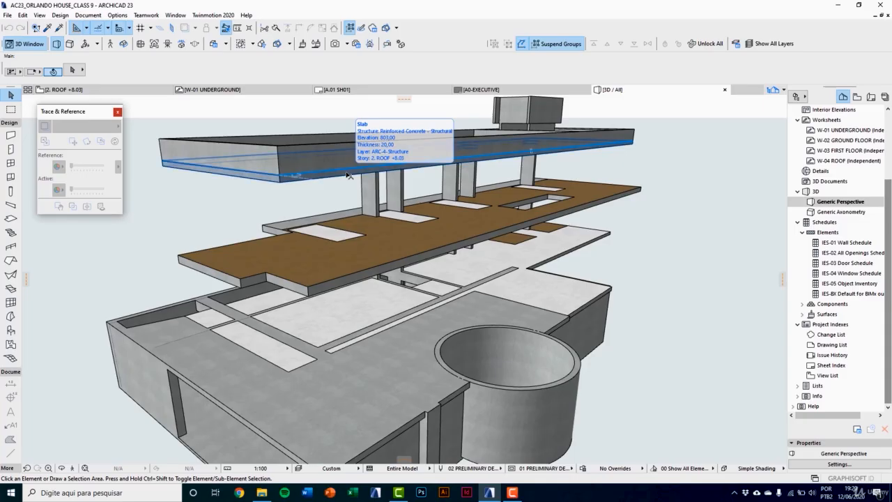
mouse_move(329, 287)
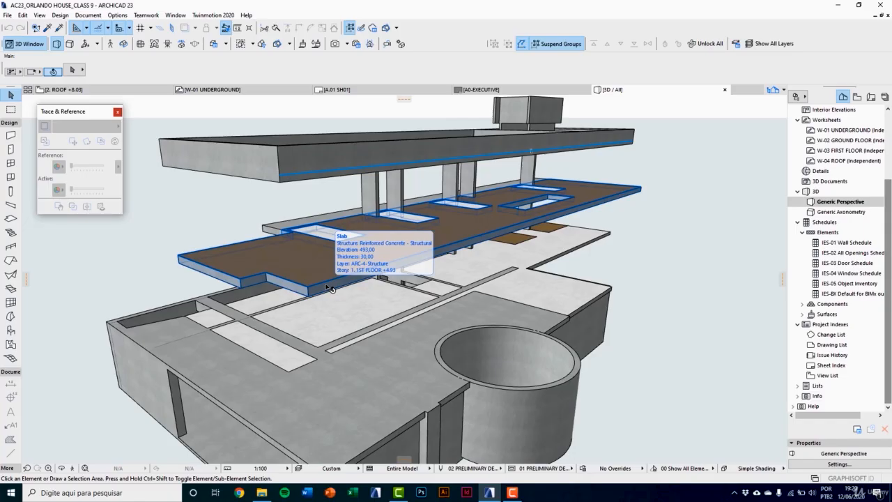
scroll(322, 264, "up", 5)
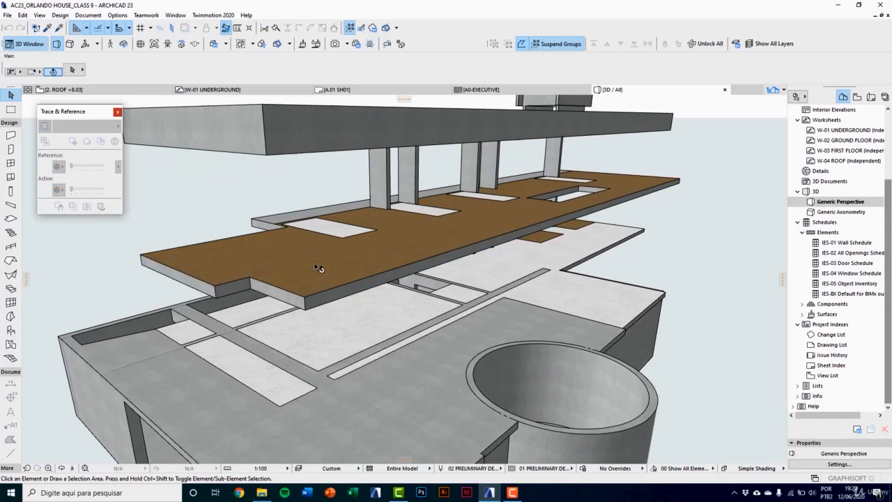
left_click(323, 279)
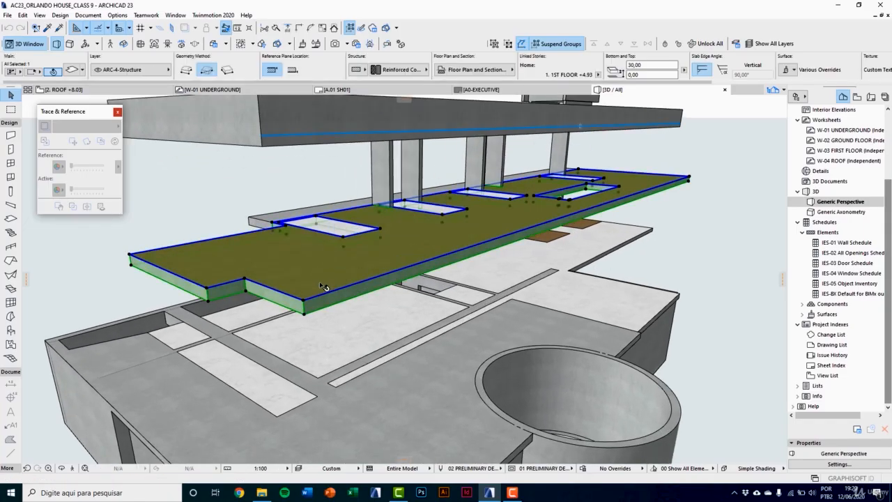
scroll(359, 252, "up", 3)
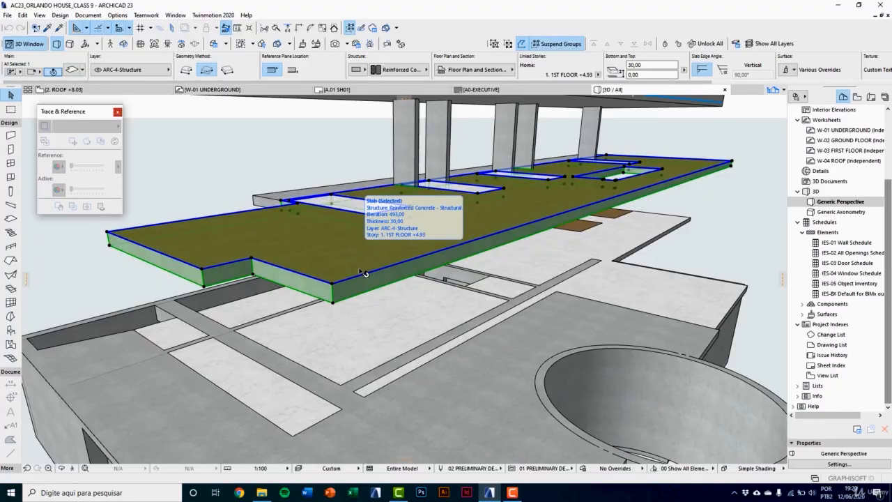
scroll(363, 278, "down", 2)
scroll(365, 294, "up", 2)
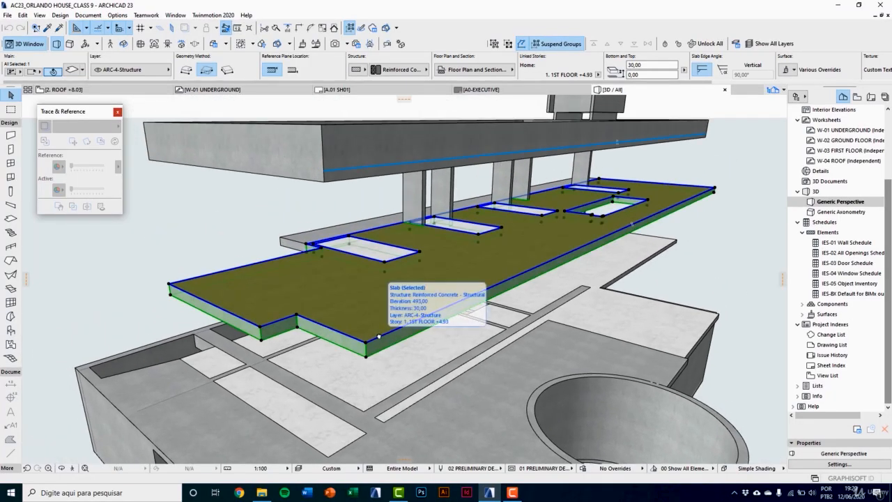
scroll(380, 373, "down", 2)
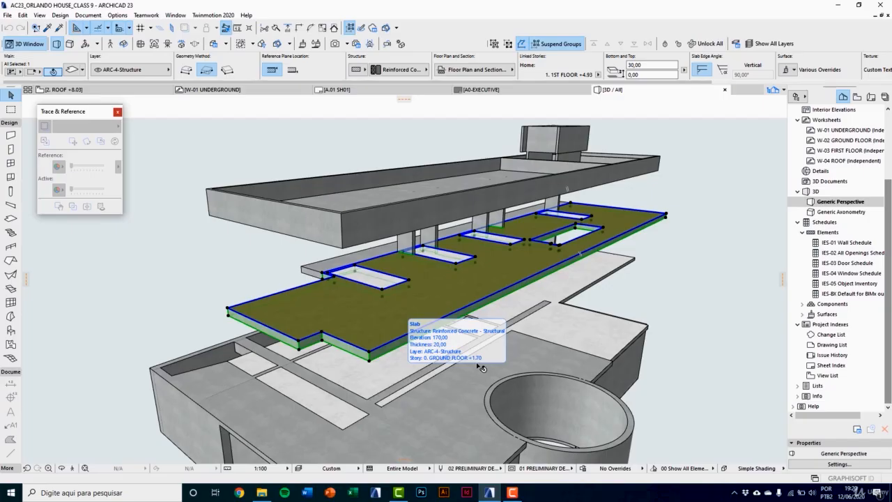
scroll(836, 167, "up", 3)
Step: Open the -1. UNDERGROUND story plan and set its trace reference to the W-01 UNDERGROUND worksheet
double_click(843, 161)
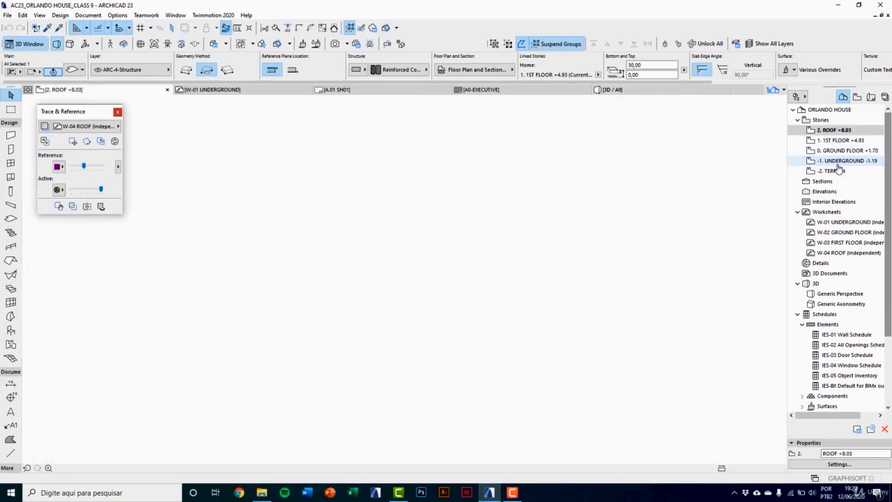
middle_click_drag(328, 313, 319, 288)
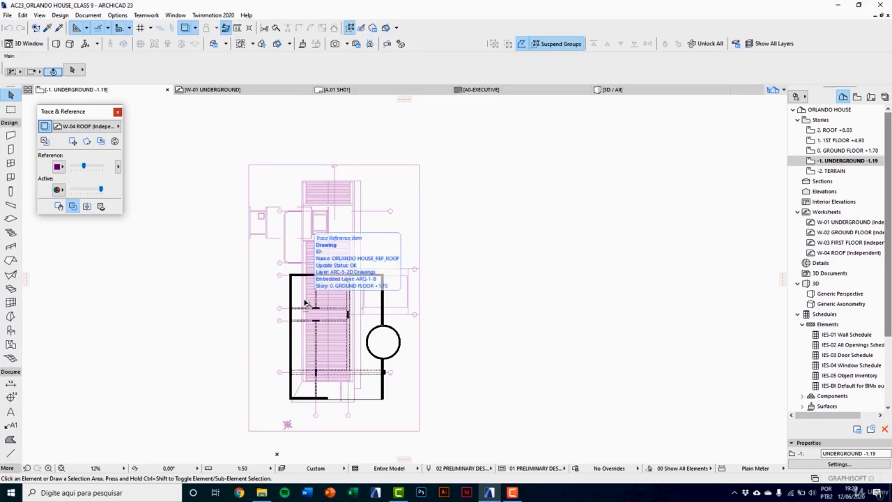
left_click(99, 127)
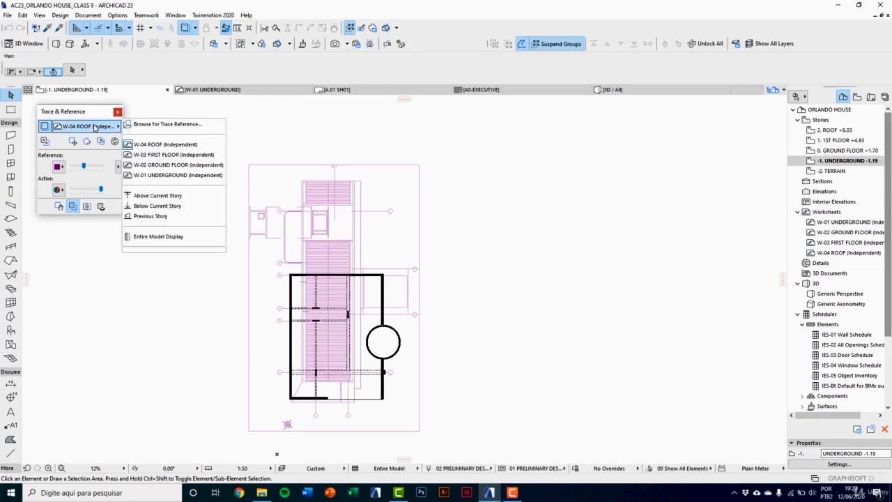
left_click(159, 176)
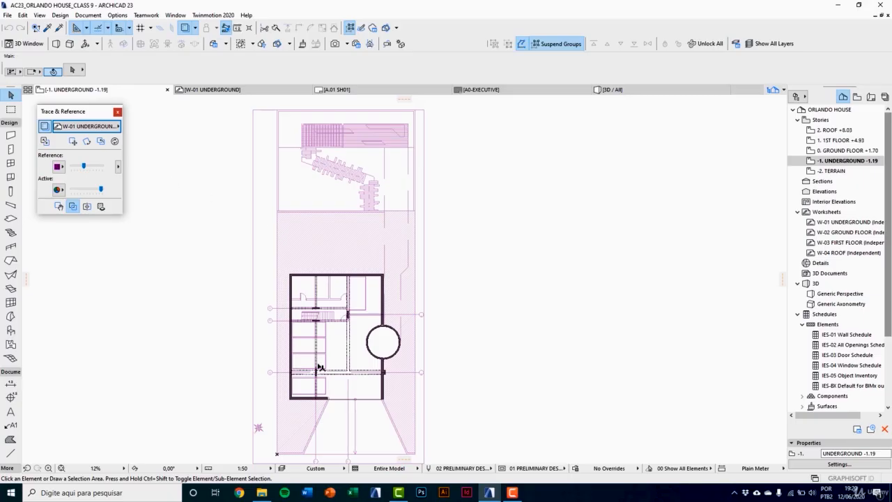
scroll(321, 367, "up", 4)
scroll(412, 251, "up", 1)
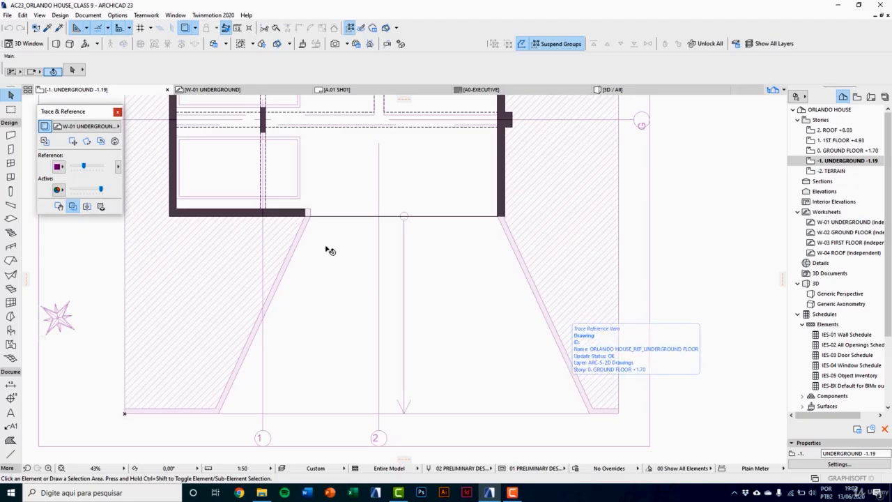
Step: Set the default roof's offset to home story to -12, thickness to 12 and building material to ST-06 Reinforced Concrete - Structural
left_click(11, 218)
double_click(10, 262)
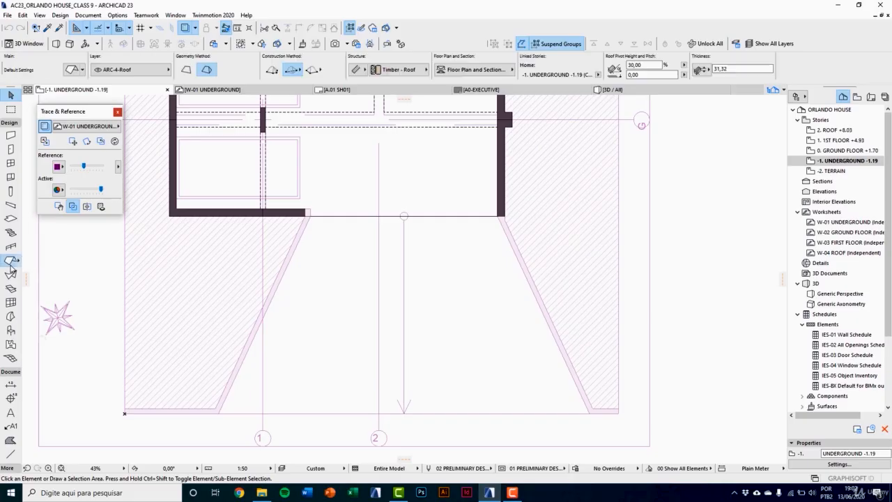
left_click_drag(370, 15, 331, 57)
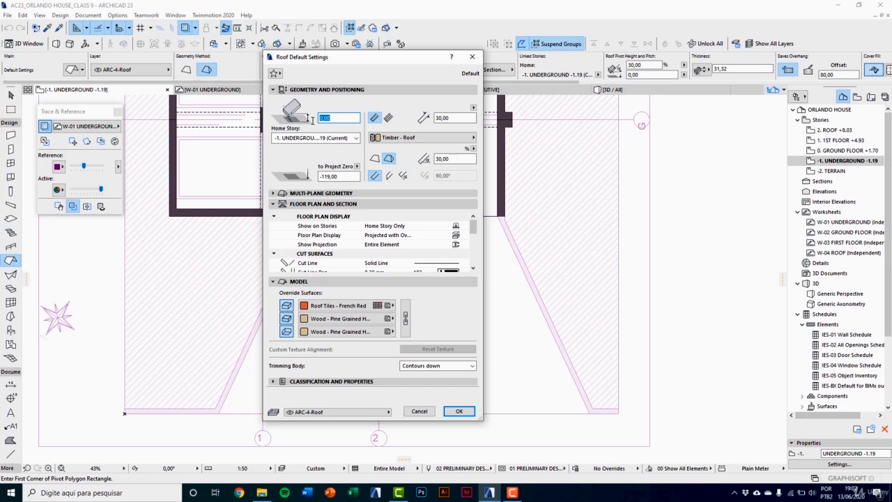
type("-12")
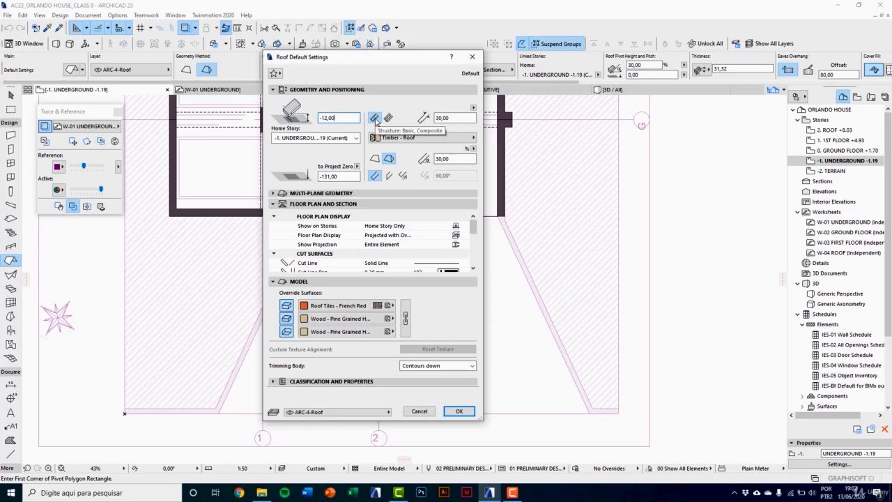
left_click(456, 118)
type("12")
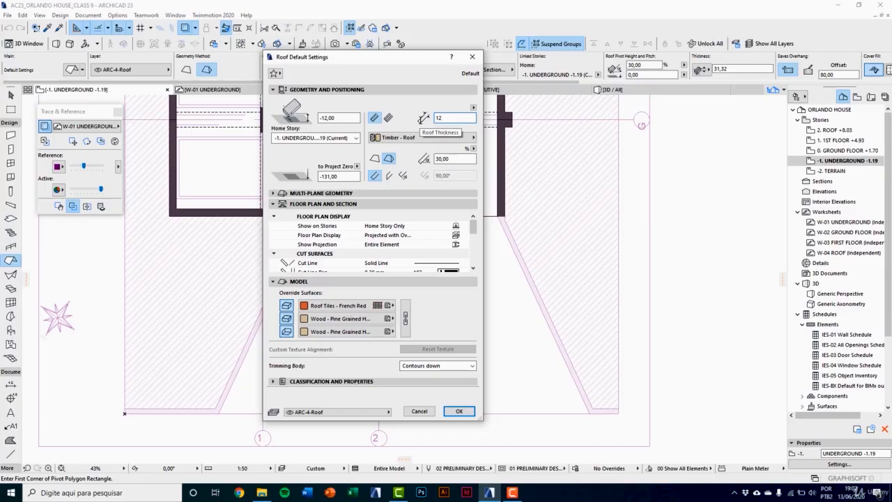
key("Tab")
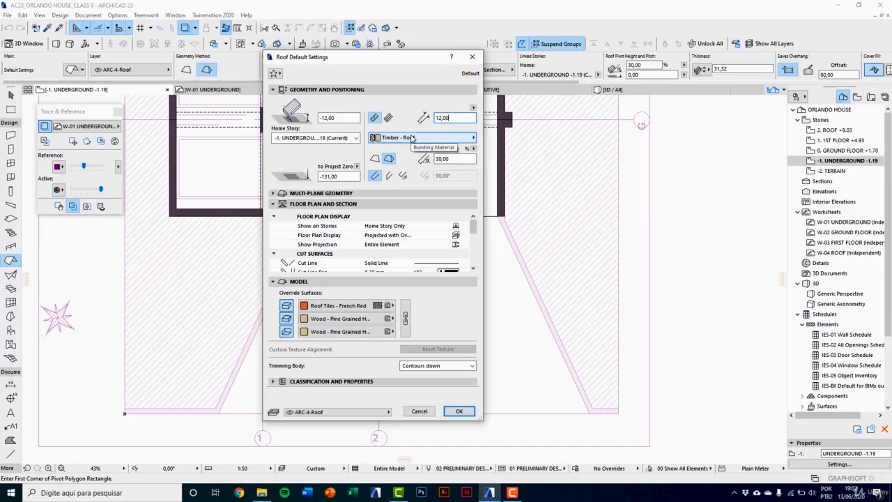
left_click(411, 138)
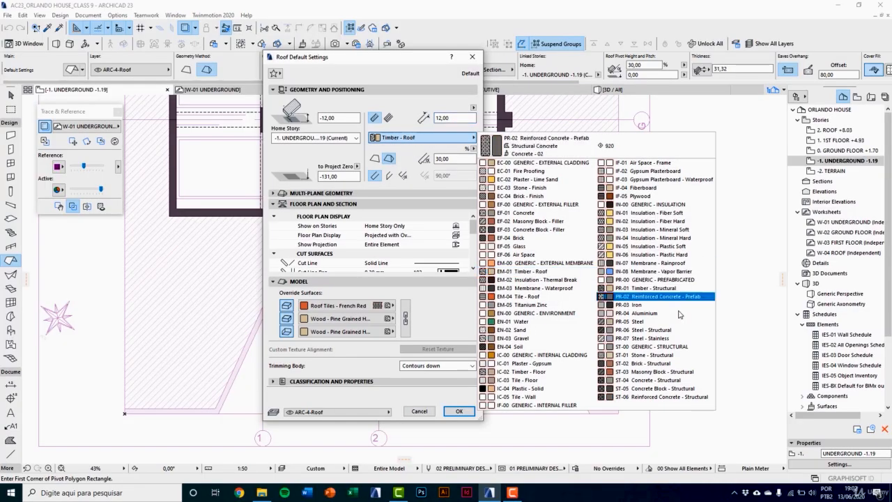
left_click(645, 397)
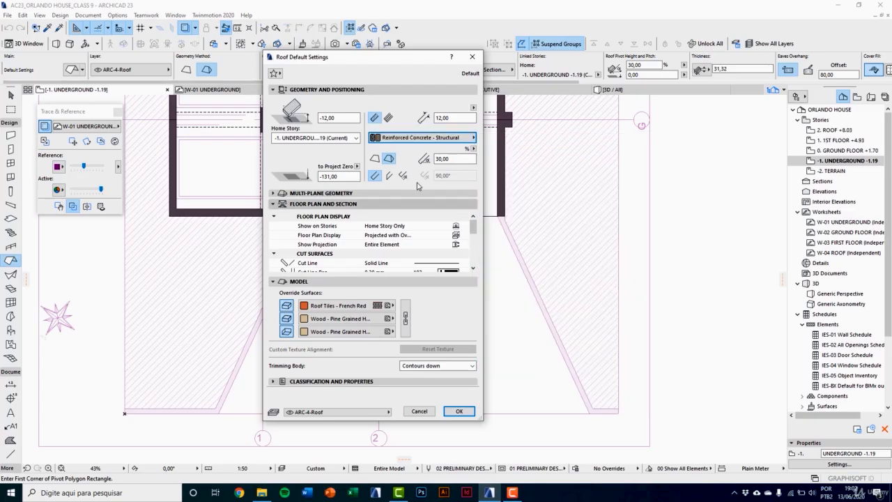
Step: Set the default roof to single-plane geometry with a 15% pitch and vertical edges
left_click(377, 161)
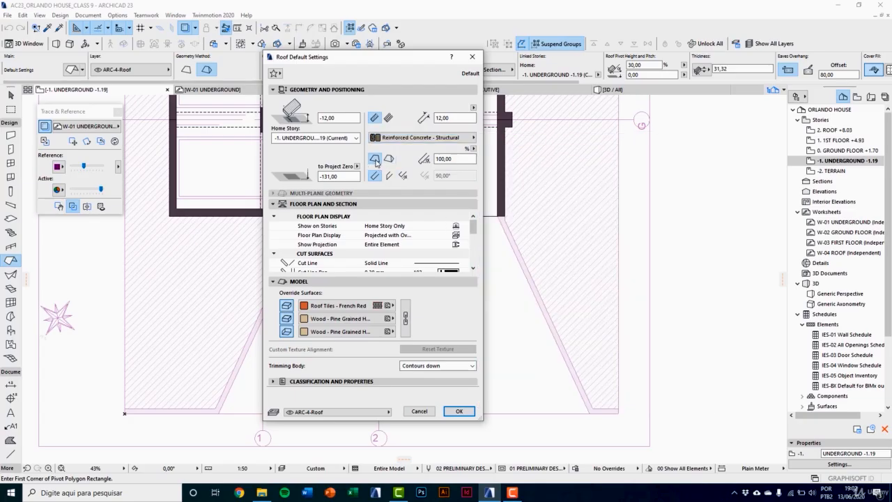
left_click(454, 159)
left_click_drag(453, 160, 428, 160)
left_click(473, 148)
left_click(482, 158)
left_click(455, 159)
type("15")
left_click(388, 175)
Step: Set the default roof's cover fill to Foreground with cover fill pen 126
left_click_drag(474, 233, 473, 264)
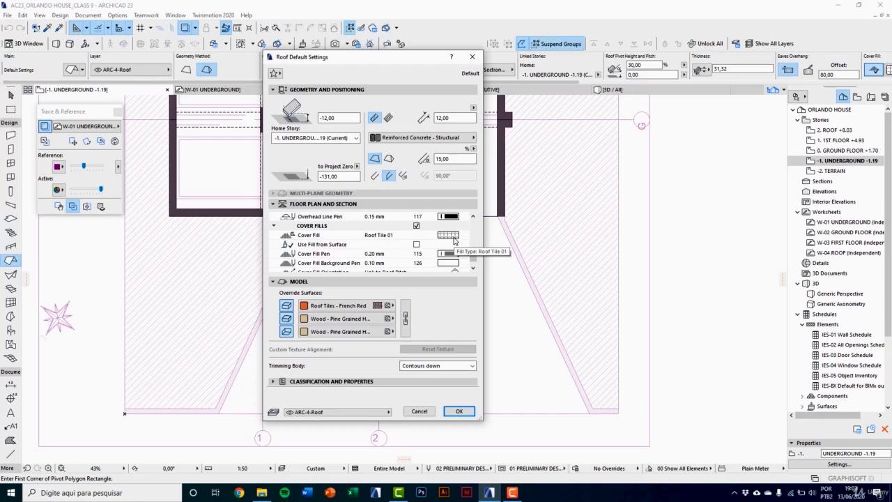
left_click(454, 240)
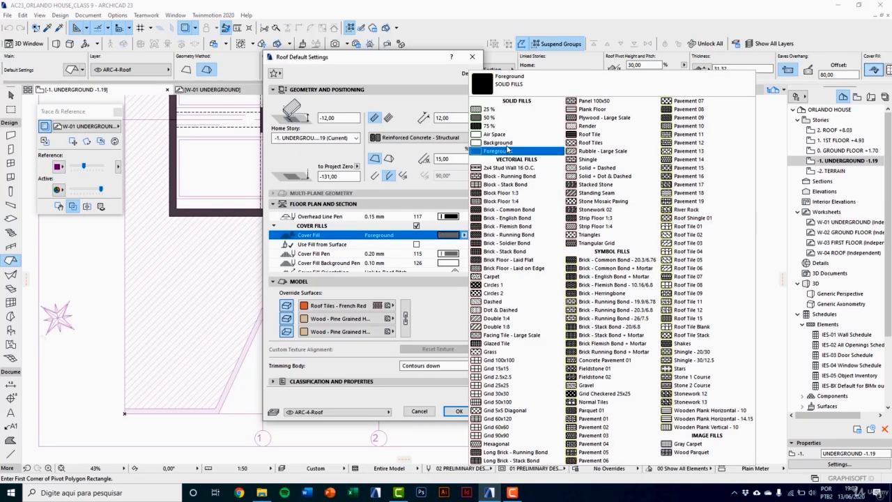
left_click(494, 151)
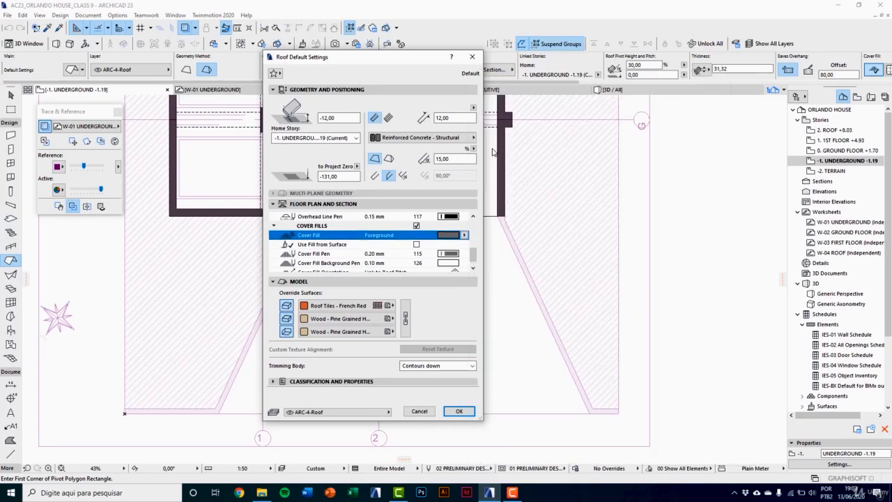
left_click_drag(472, 254, 471, 258)
left_click(448, 244)
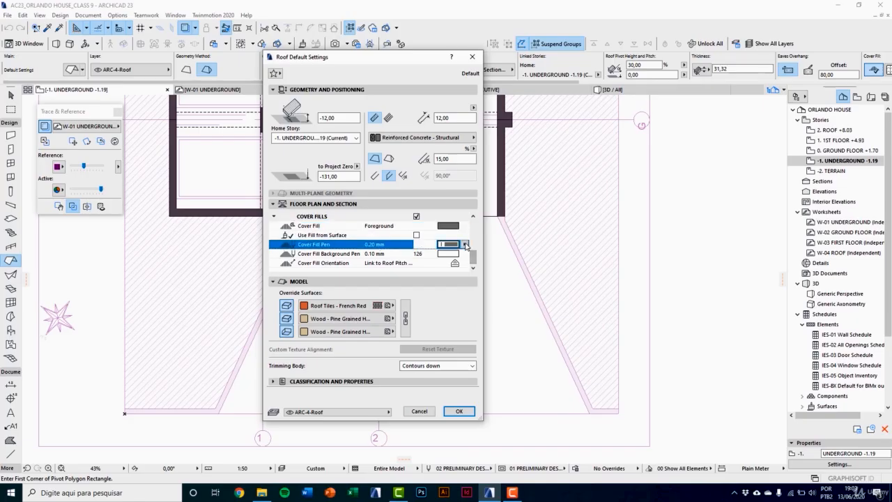
left_click(514, 295)
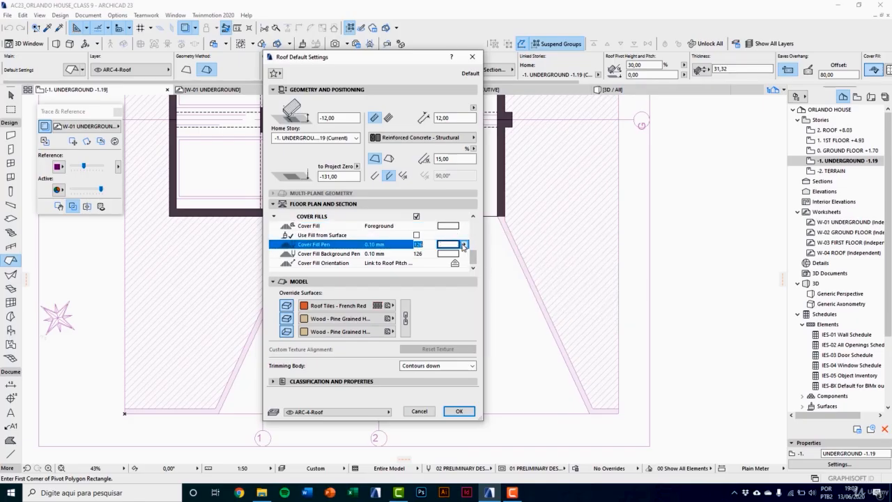
Step: Link the default roof's override surfaces, set them to Concrete - Light 23, and assign the ARC-4-Structure layer
left_click(411, 311)
left_click(345, 318)
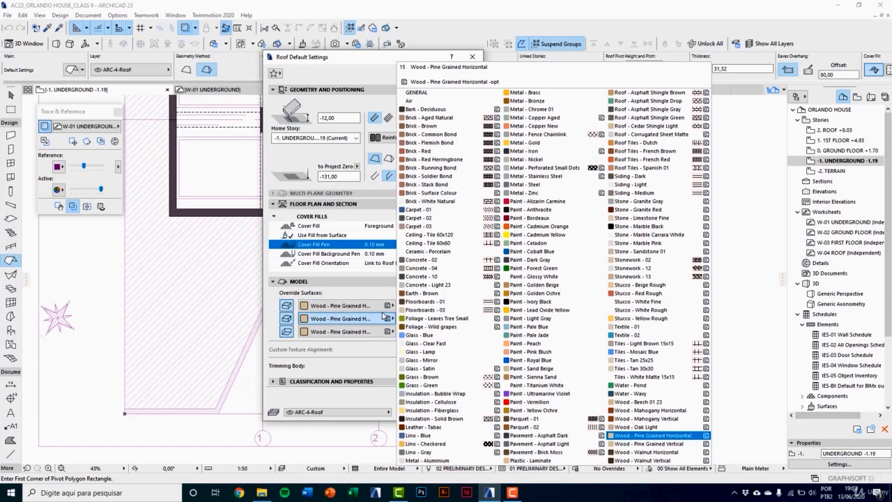
left_click(423, 284)
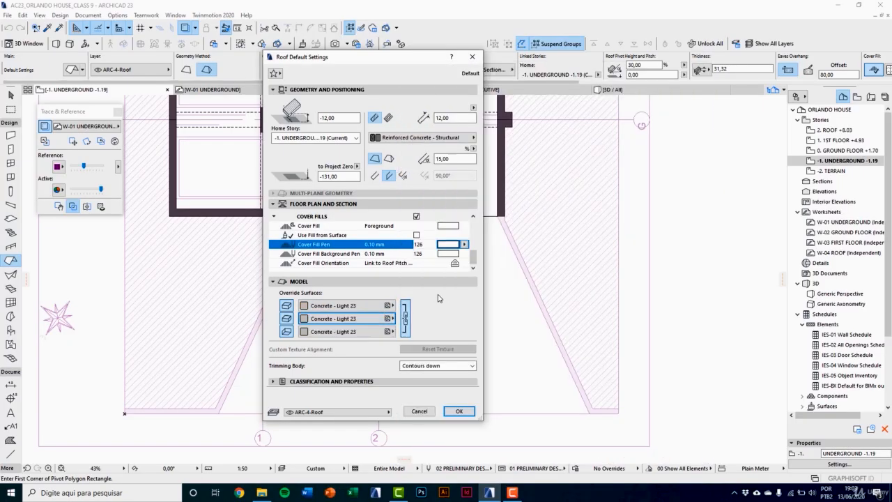
left_click(374, 412)
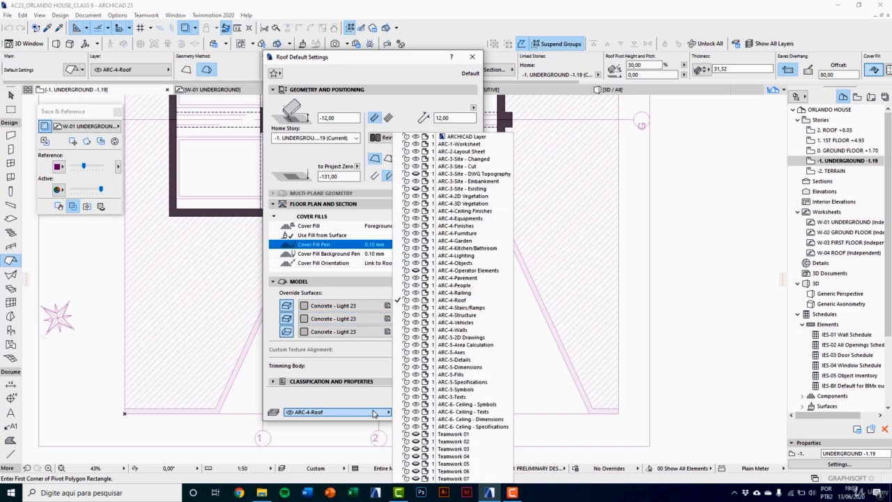
left_click(474, 320)
left_click(459, 411)
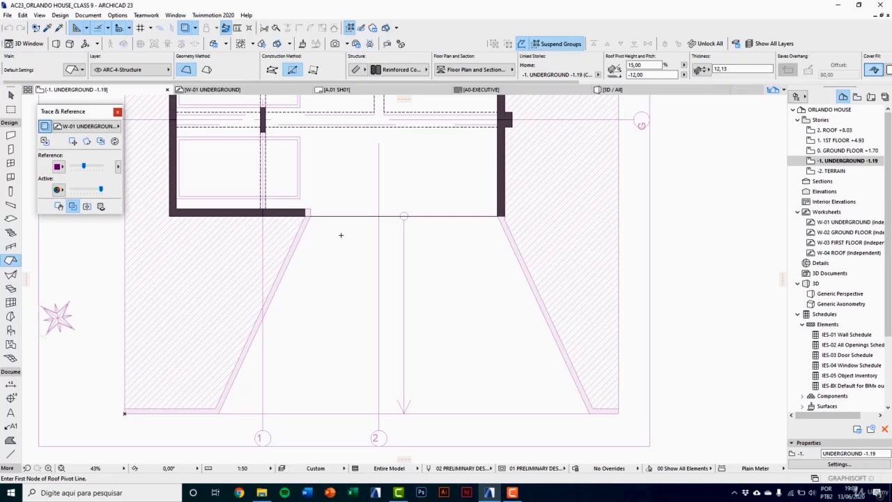
Step: Define the roof's pivot line along the garage opening between the two wall corners, with the pitch rising outward along the ramp
scroll(339, 184, "up", 4)
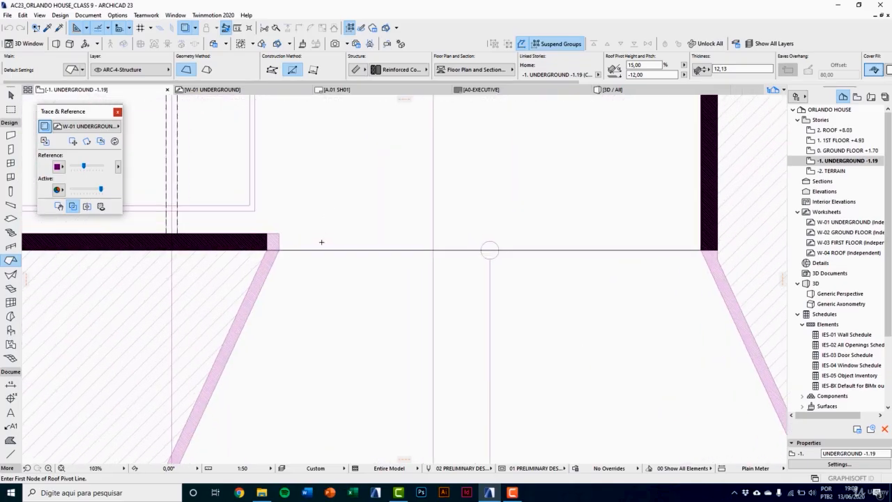
left_click(265, 251)
scroll(310, 273, "down", 3)
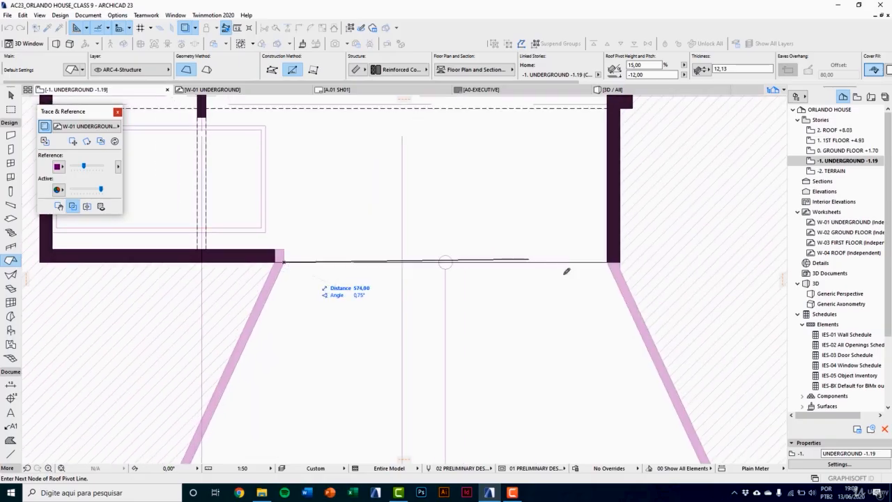
scroll(567, 269, "up", 2)
left_click(629, 260)
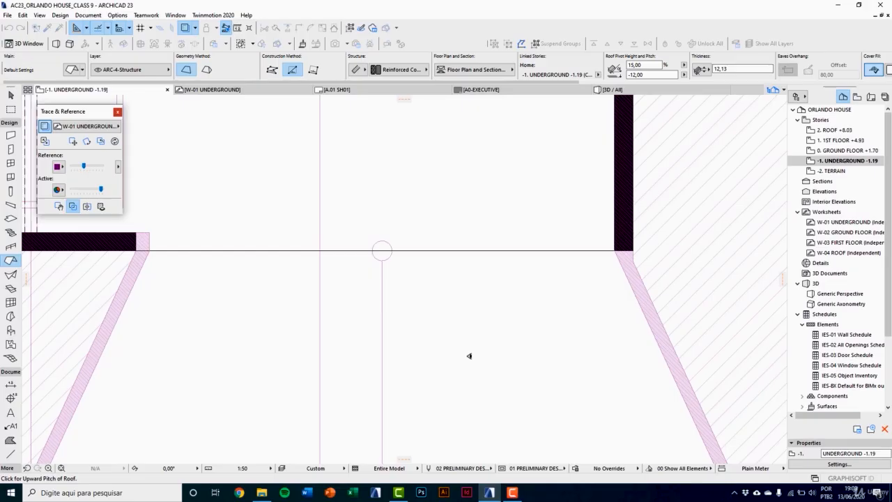
scroll(469, 356, "down", 2)
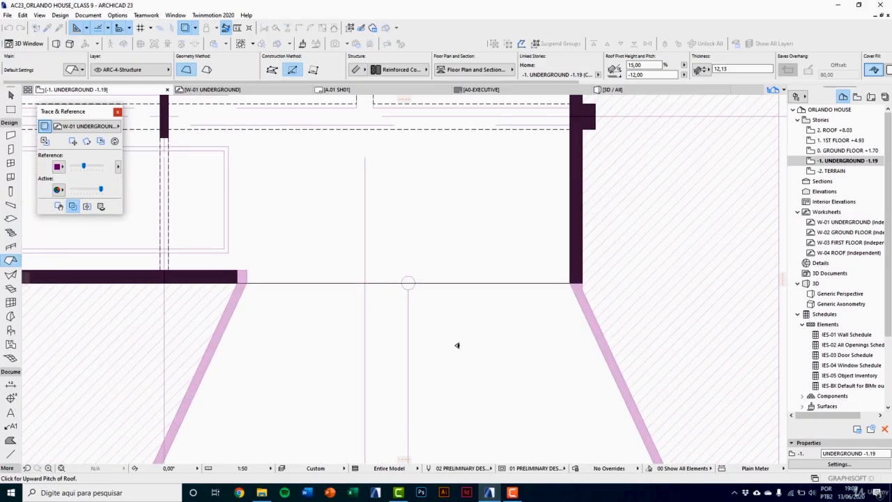
left_click(456, 345)
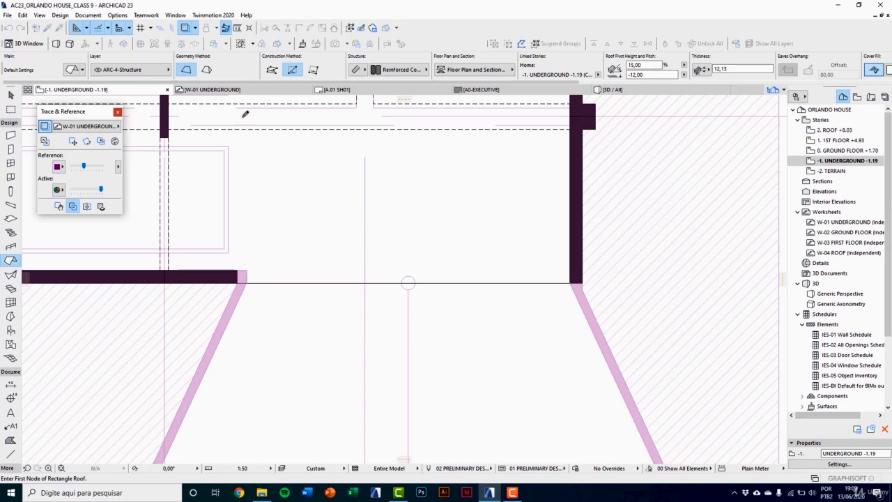
Step: Using the complex roof polygon method, trace the ramp's trapezoidal outline over the worksheet from the garage opening to the outer edge
left_click(272, 70)
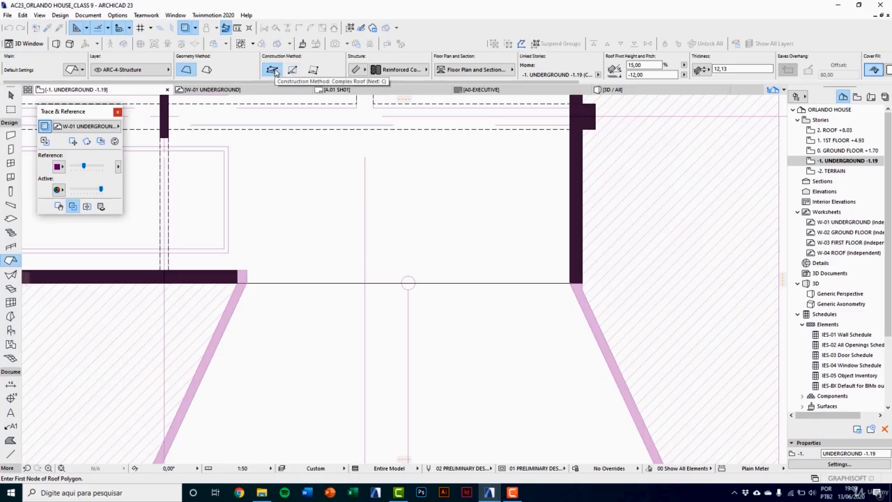
scroll(259, 279, "up", 2)
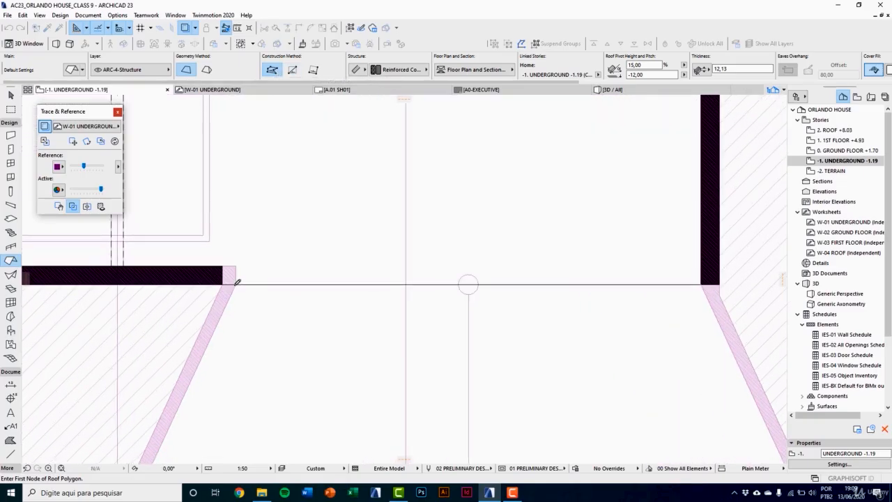
left_click(237, 282)
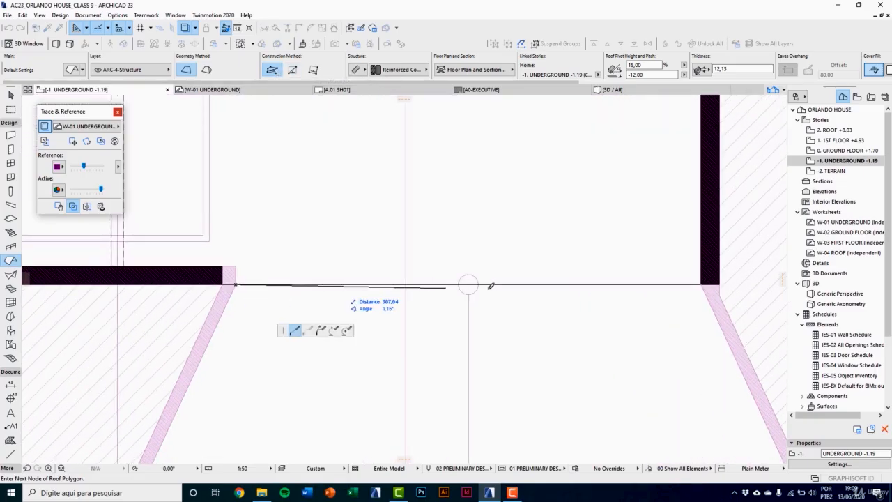
left_click(694, 282)
scroll(597, 338, "down", 4)
scroll(641, 384, "up", 5)
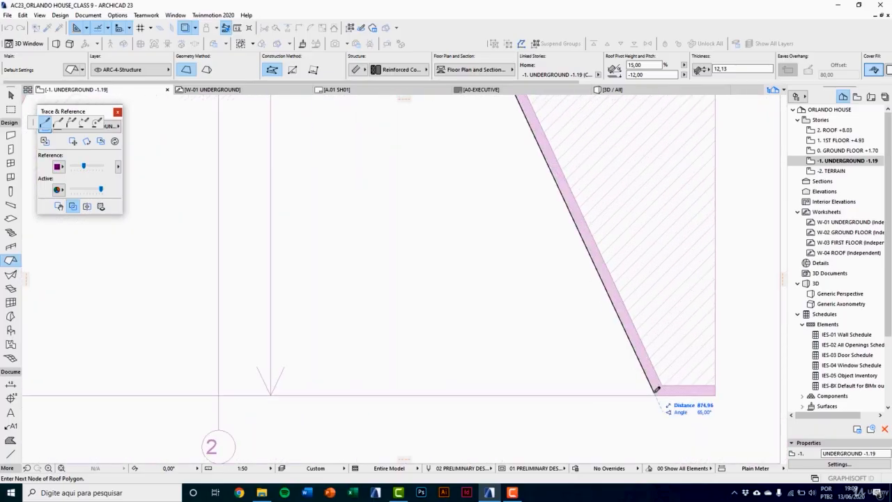
left_click(656, 389)
scroll(509, 371, "down", 4)
scroll(188, 382, "up", 4)
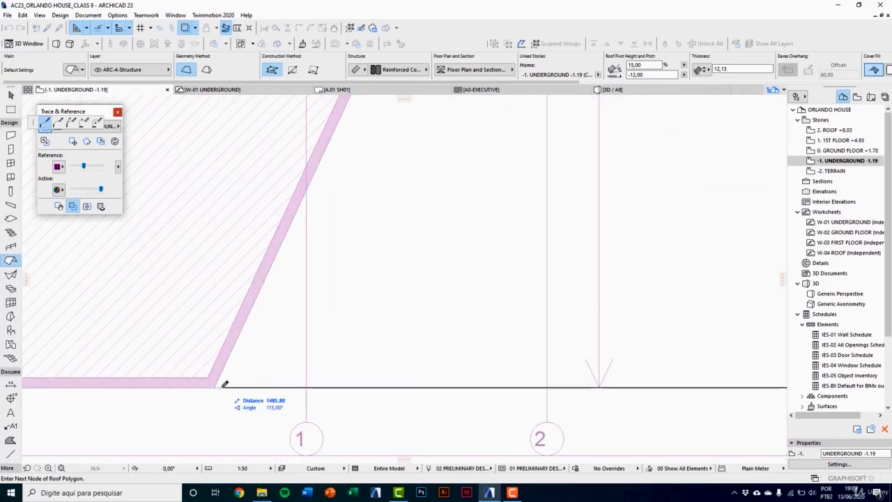
left_click(218, 381)
scroll(303, 283, "down", 4)
scroll(295, 215, "up", 4)
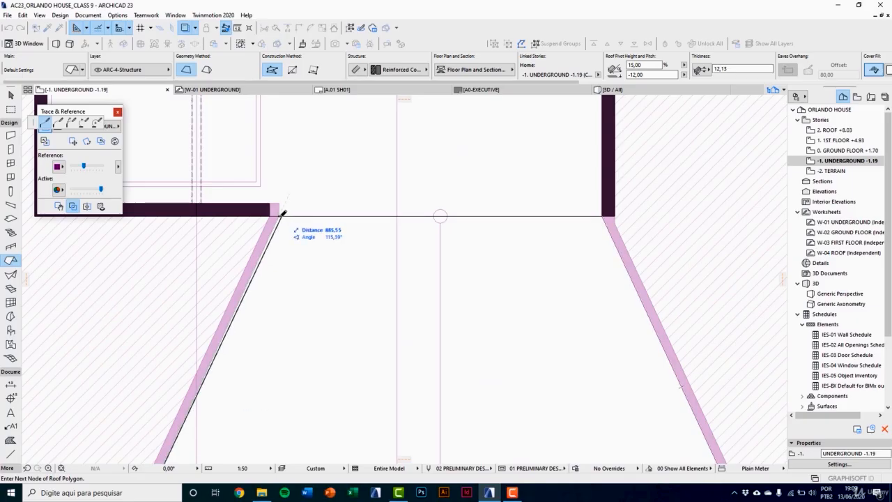
left_click(283, 213)
scroll(334, 299, "down", 5)
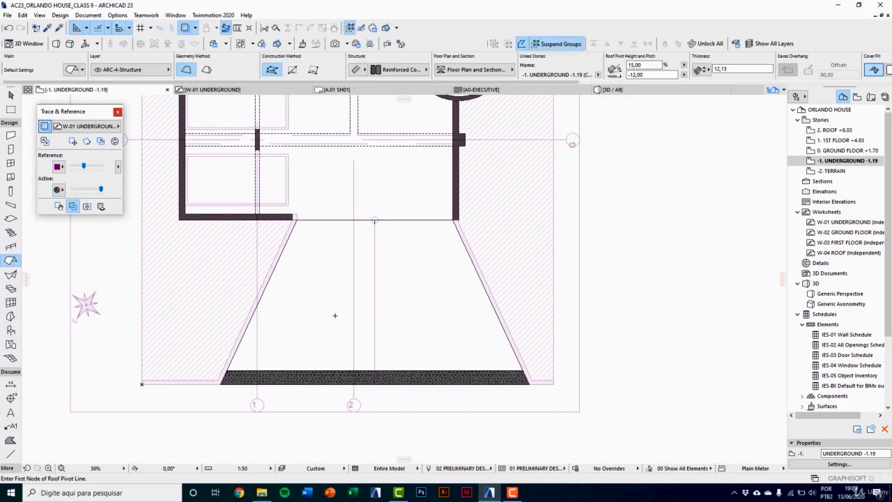
Step: Examine the new ramp on the plan and in the 3D view, including where it meets the garage and its outer end
key("Escape")
left_click(408, 383)
scroll(401, 381, "up", 3)
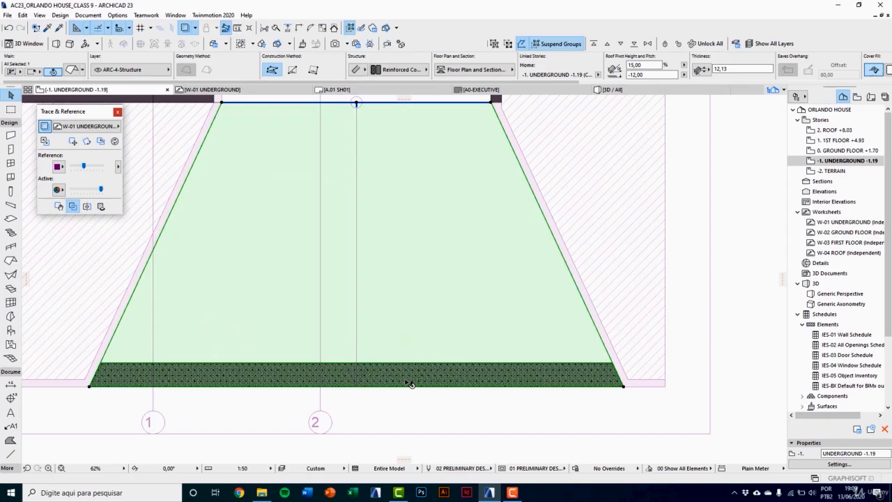
left_click(415, 419)
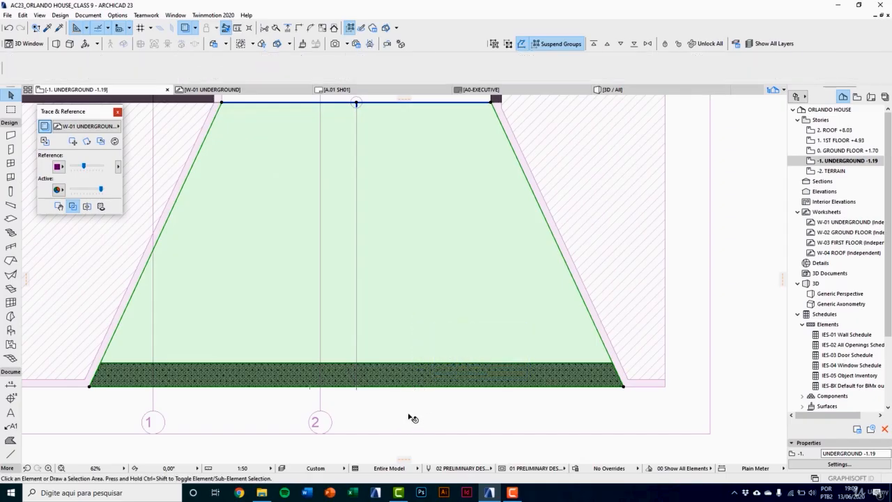
key("F3")
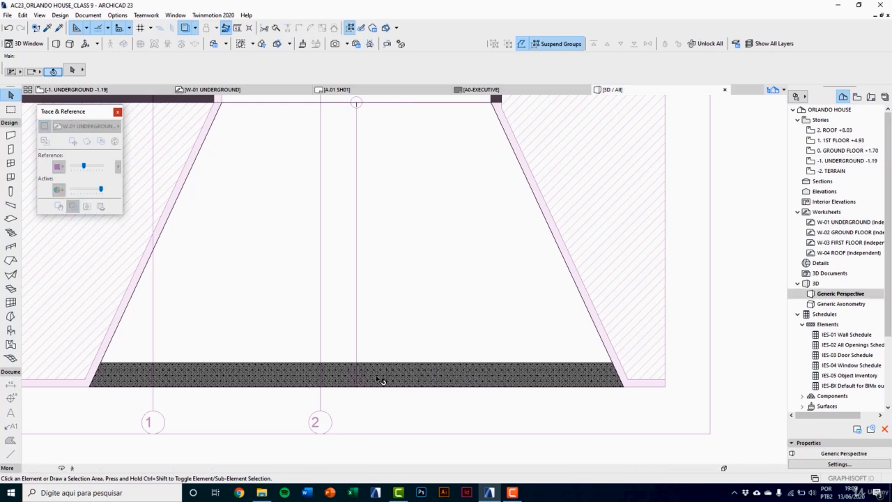
key("o")
scroll(397, 311, "down", 5)
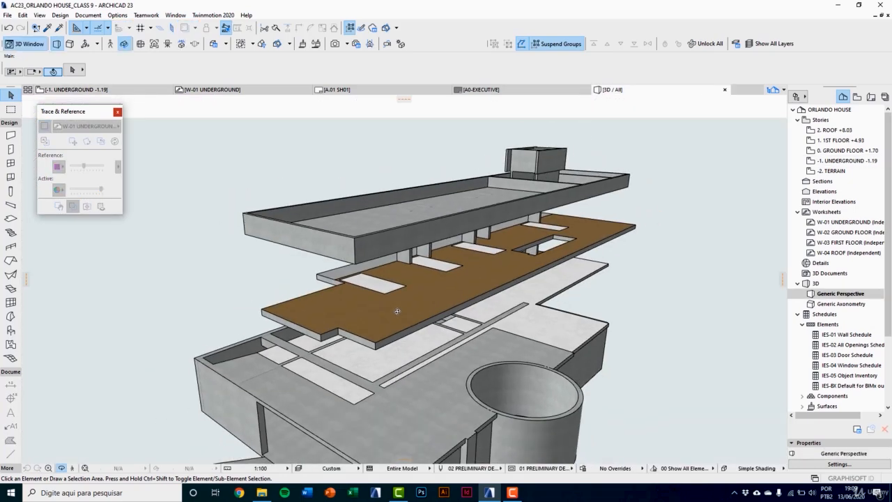
left_click_drag(397, 311, 151, 345)
scroll(282, 333, "up", 5)
scroll(179, 326, "up", 4)
middle_click_drag(152, 345, 168, 352)
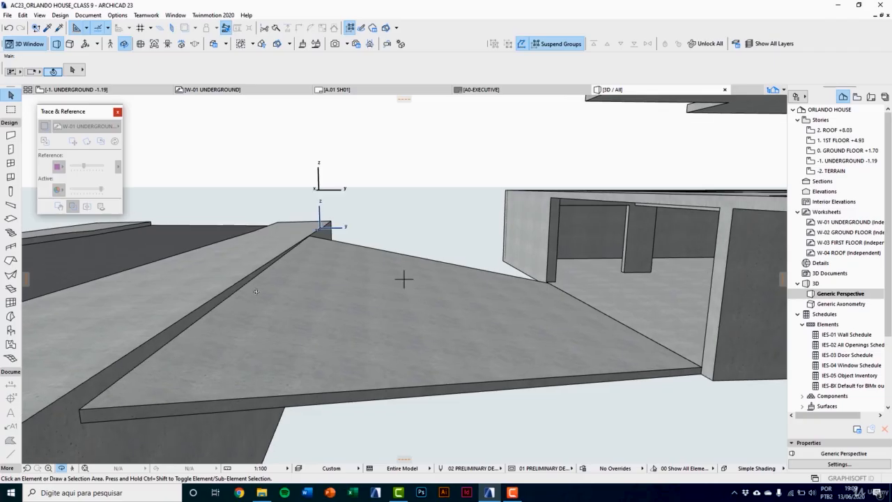
left_click_drag(256, 291, 243, 290)
middle_click_drag(242, 291, 258, 298)
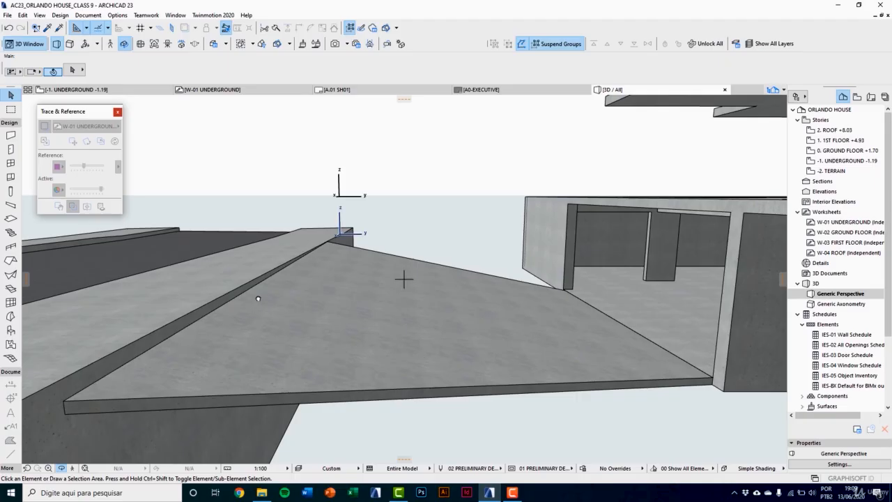
Step: On the underground plan, draw a single straight line along the ramp's outer edge, from its left corner to beyond its right corner
key("F2")
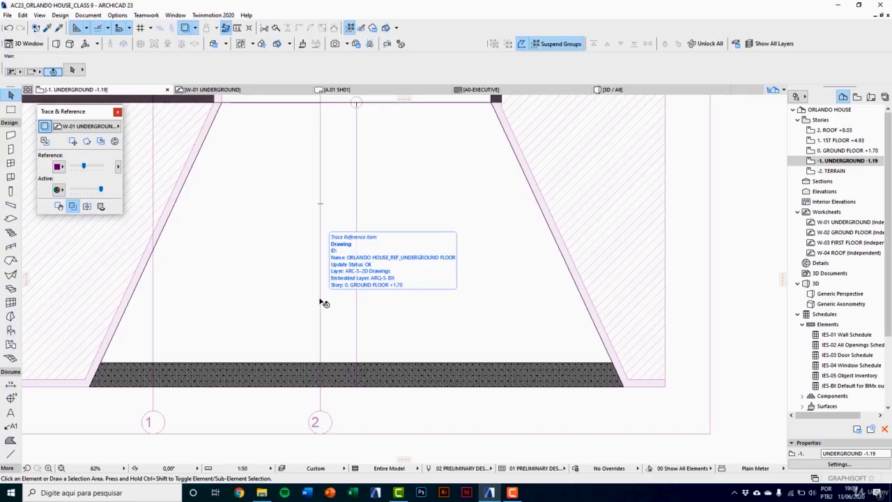
left_click(12, 453)
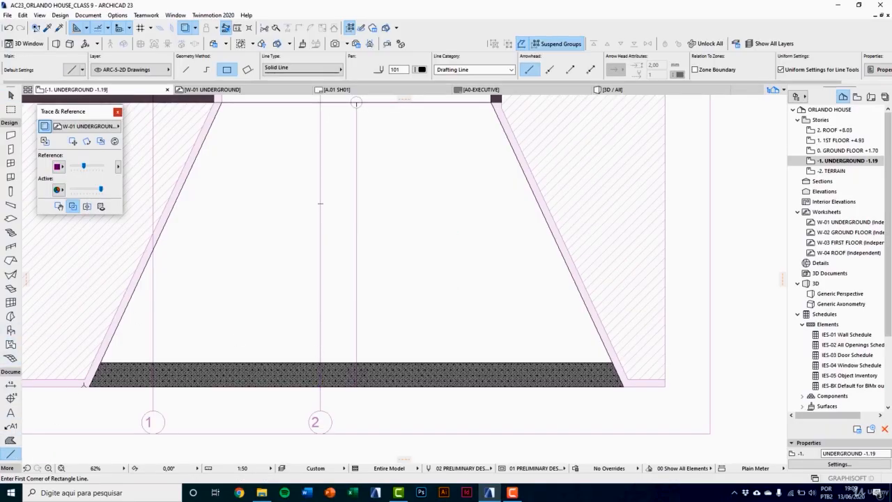
left_click(88, 385)
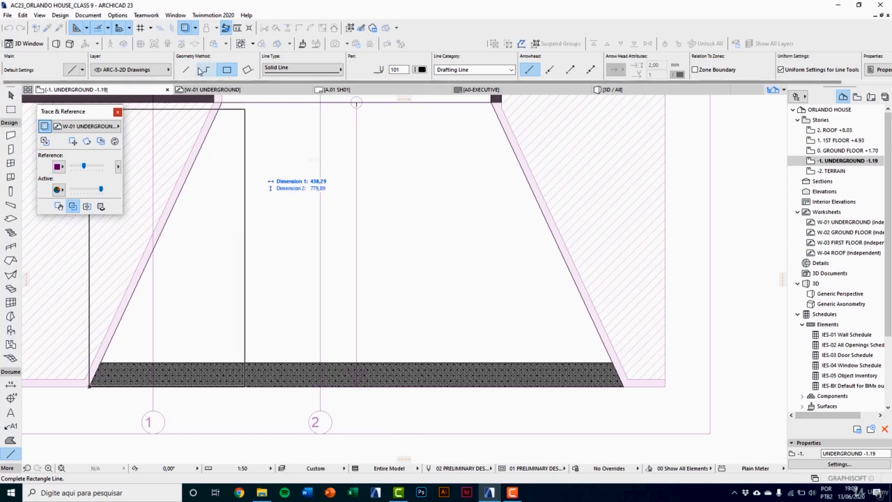
left_click(191, 70)
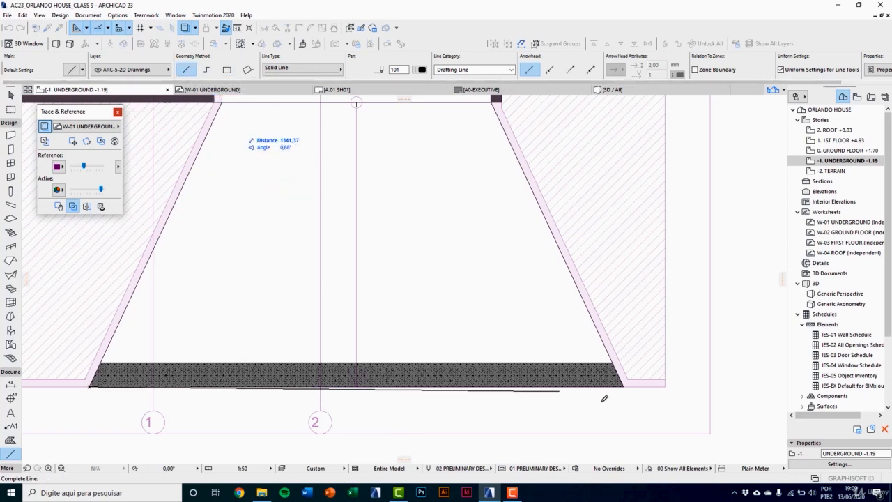
left_click(680, 387)
key("Escape")
Step: Move the line 100 from the ramp's outer edge, perpendicular to it, toward the garage
left_click(681, 387)
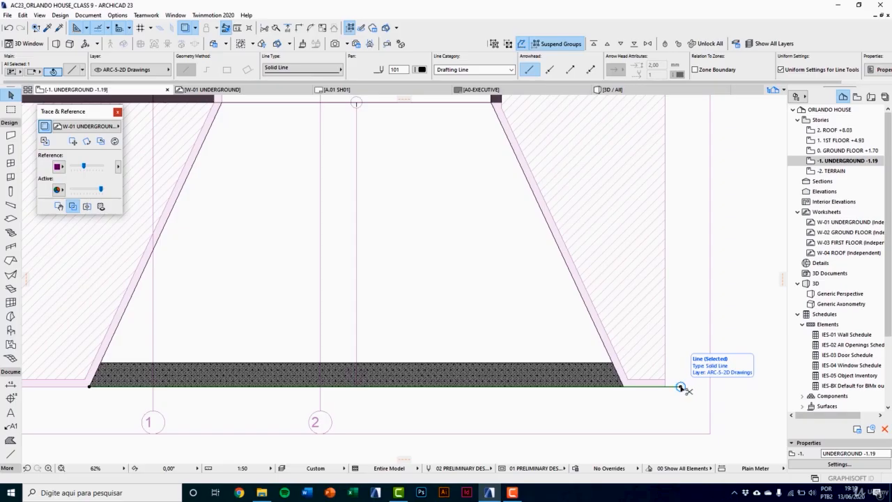
key("ctrl+d")
left_click(681, 386)
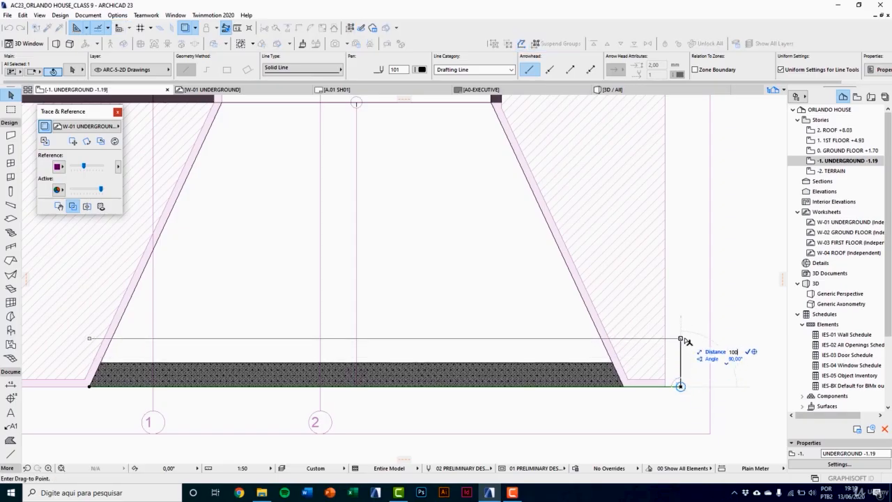
type("100")
key("Return")
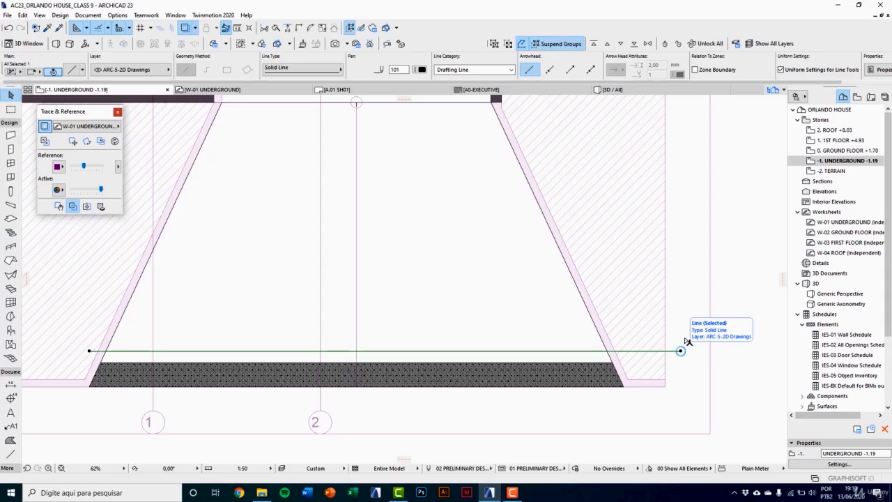
Step: Split the ramp roof along the helper line to separate a strip at its outer end
left_click(505, 331)
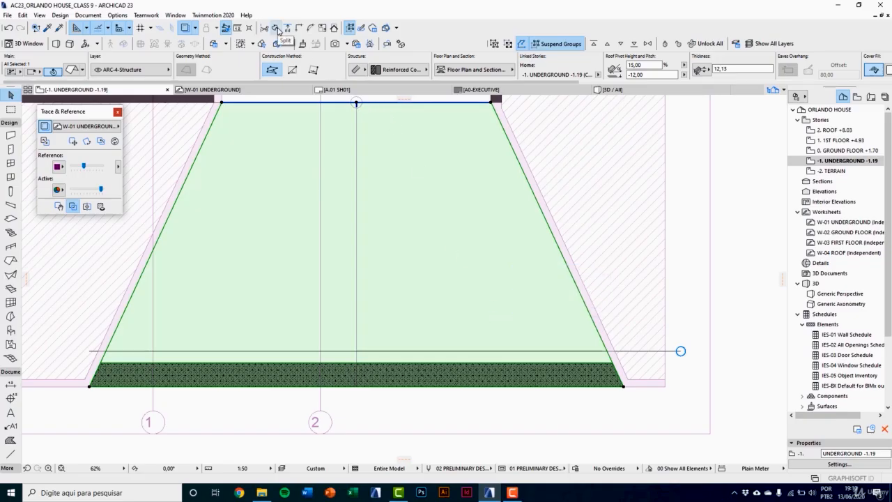
left_click(278, 31)
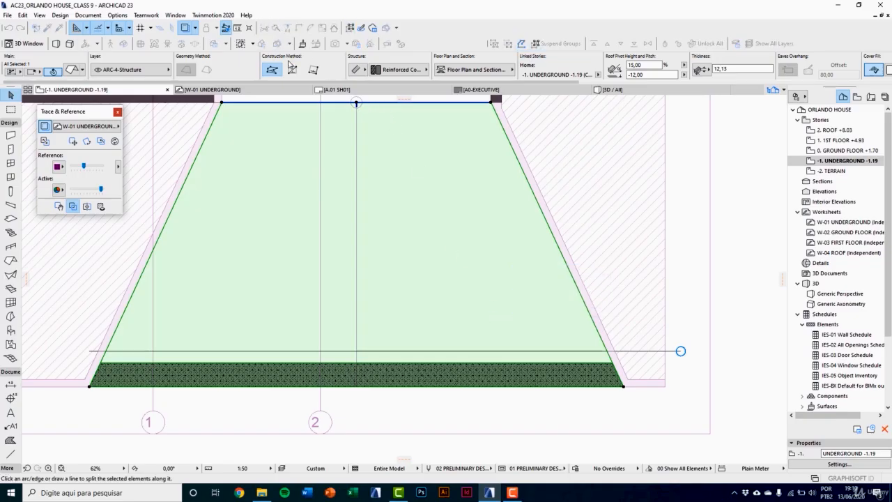
left_click(90, 351)
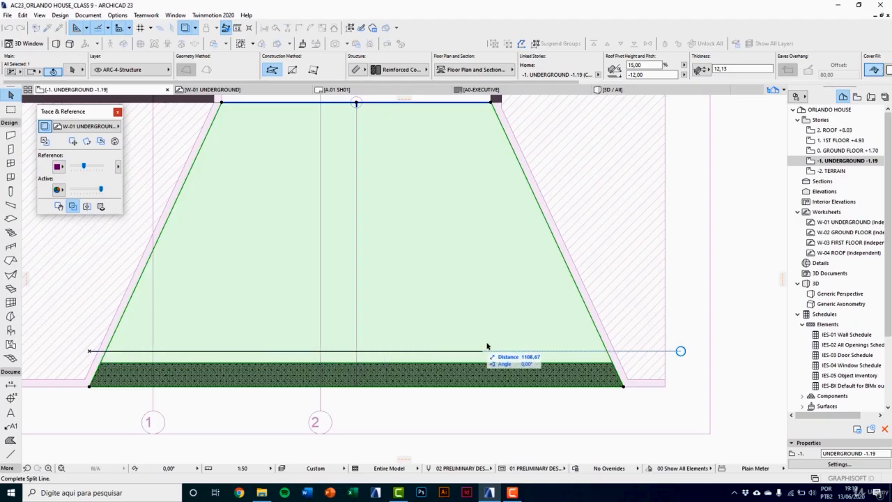
left_click(704, 355)
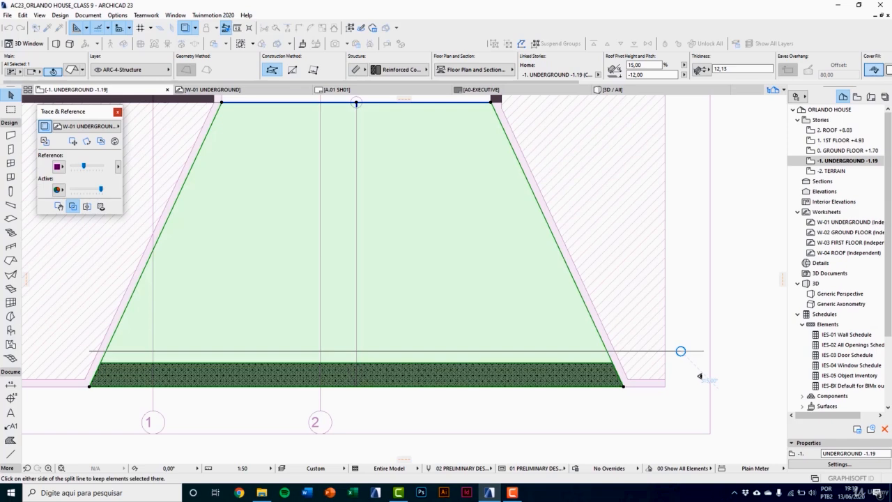
left_click(548, 409)
left_click(539, 345)
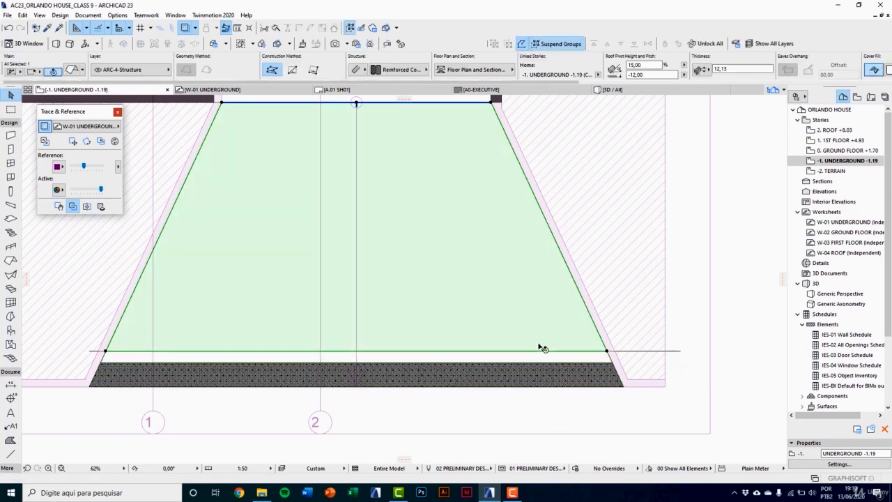
Step: Delete the helper line that crosses the ramp
left_click(542, 356)
left_click(697, 357)
left_click(682, 351)
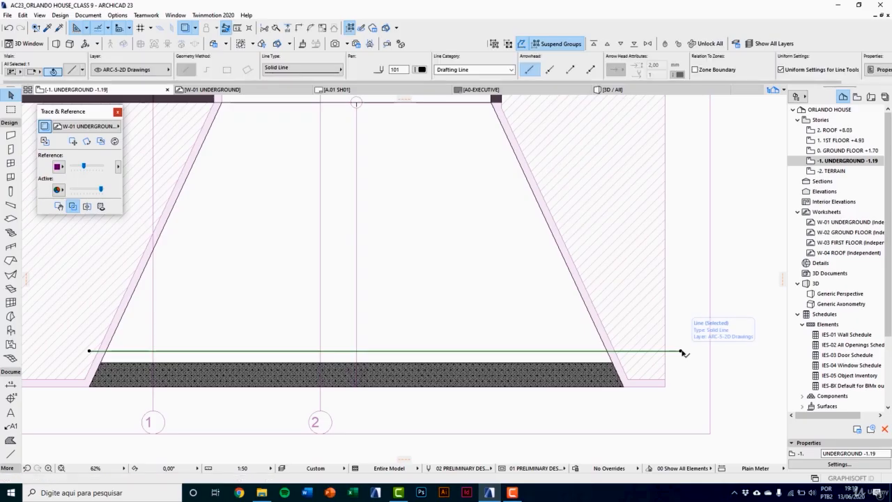
left_click(683, 355)
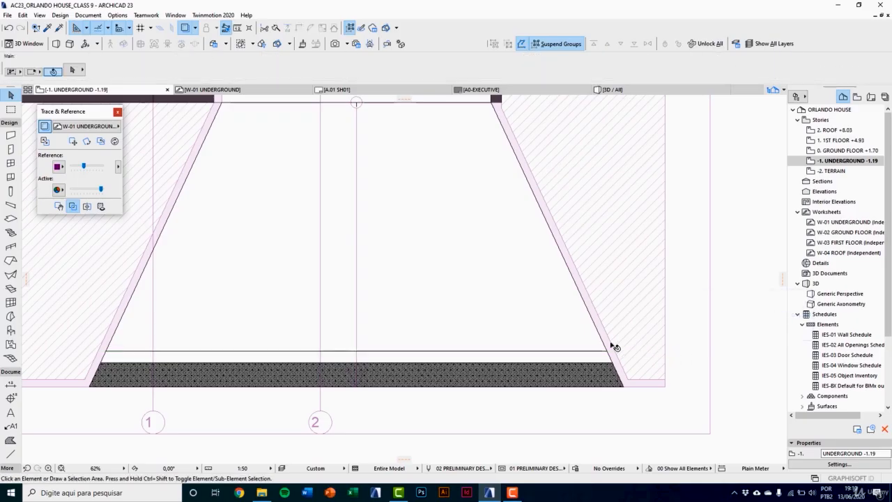
Step: In the 3D view, convert the separated outer strip of the ramp roof into a morph
key("F3")
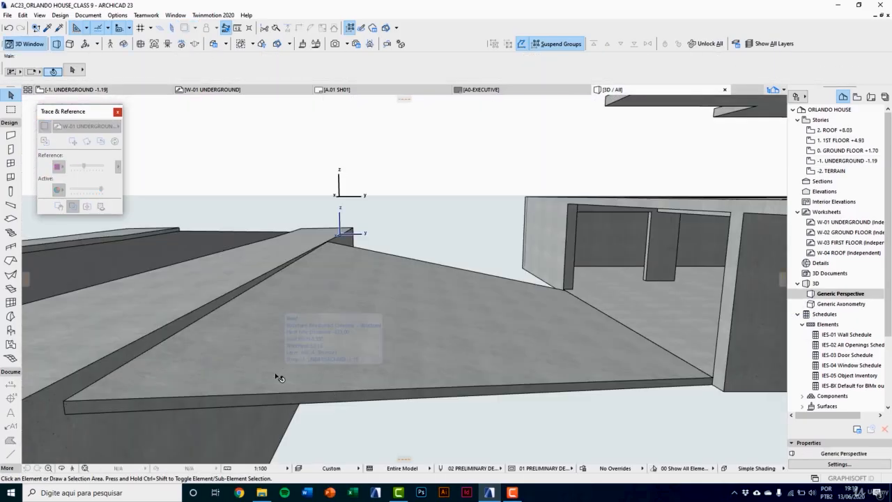
middle_click_drag(279, 377, 273, 379, "shift")
left_click(269, 318)
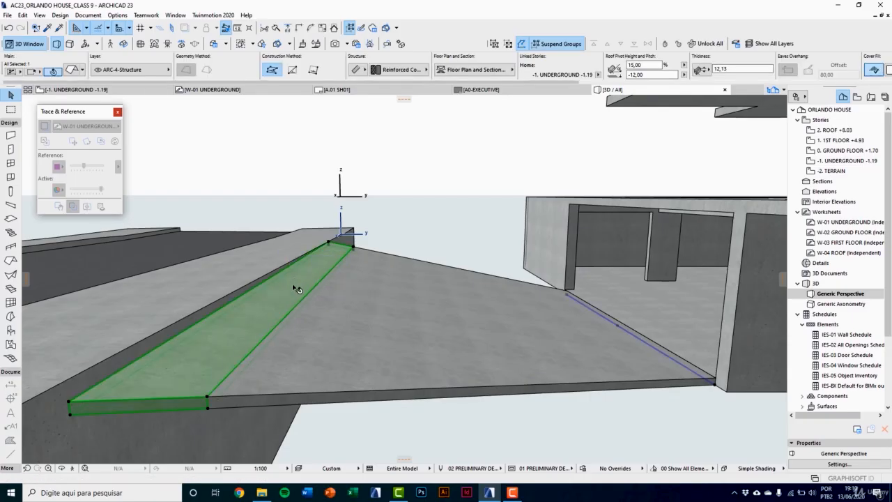
right_click(366, 238)
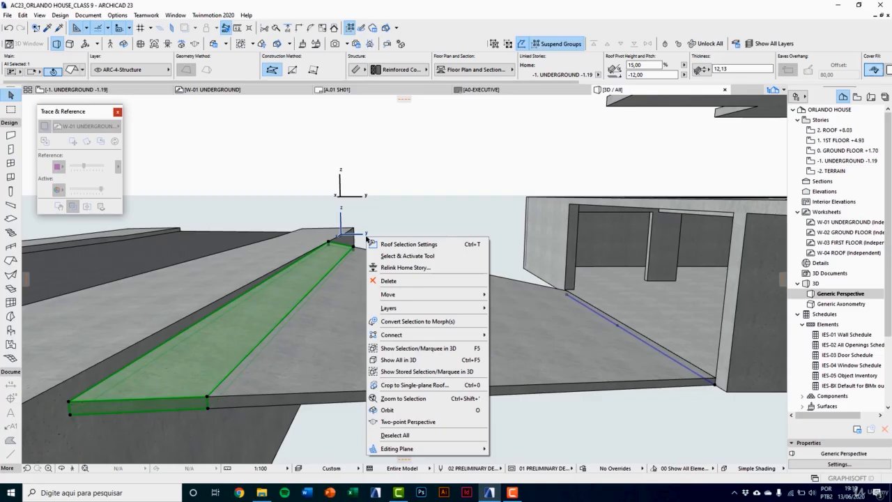
left_click(408, 321)
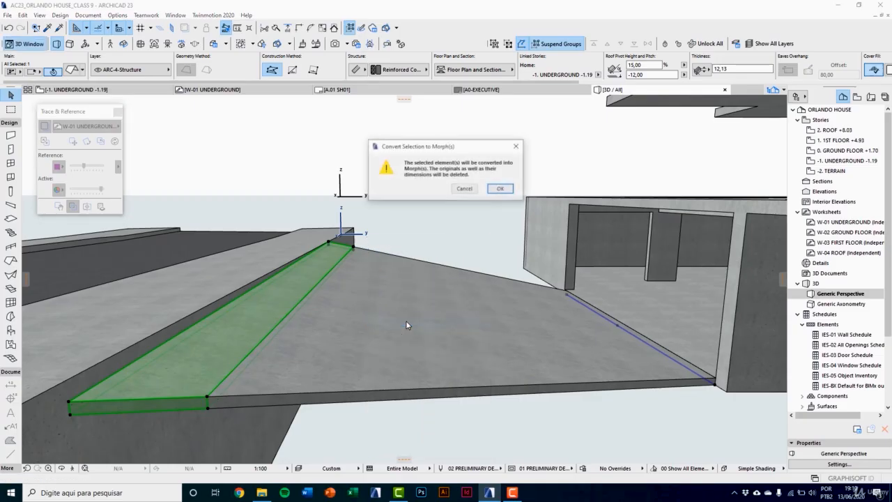
left_click(500, 190)
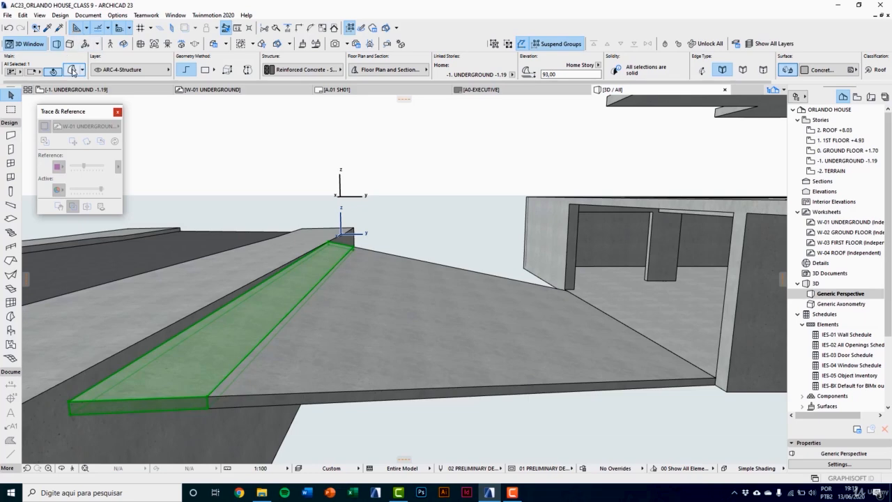
left_click(73, 70)
left_click(516, 22)
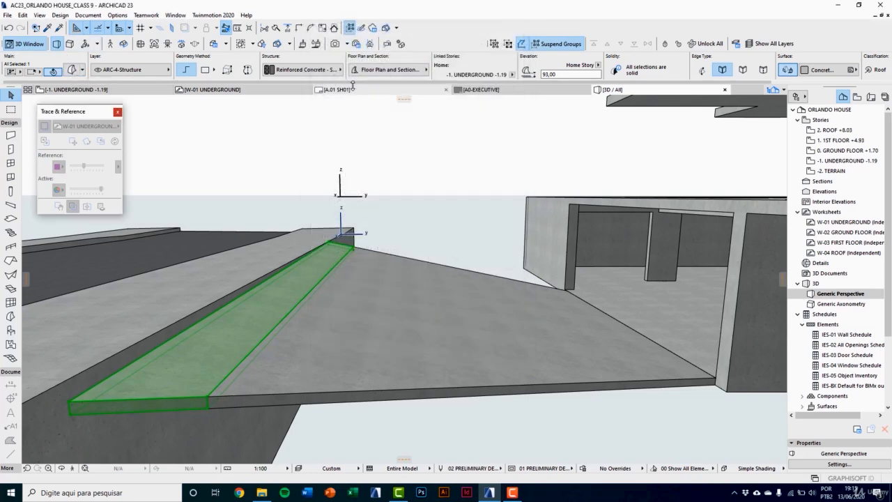
Step: Raise the morph's upper vertex at the near outer corner about 19.5 to meet the top edge of the side wall
scroll(246, 348, "up", 6)
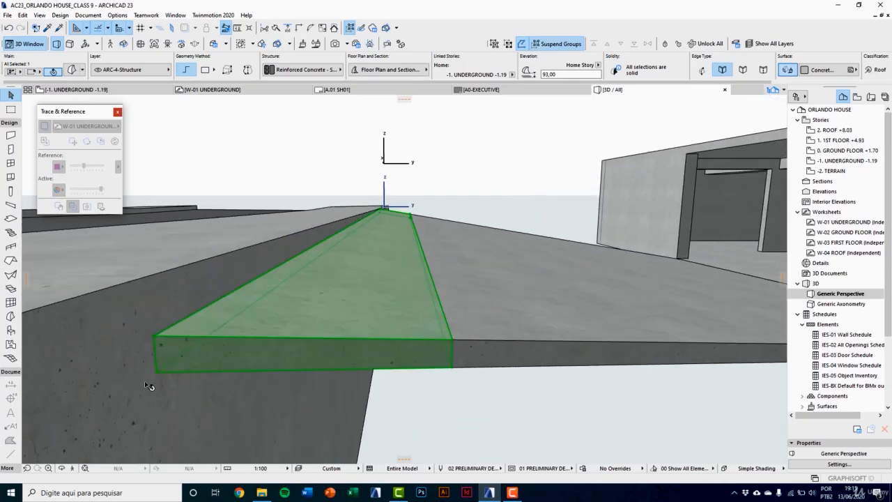
left_click(154, 340)
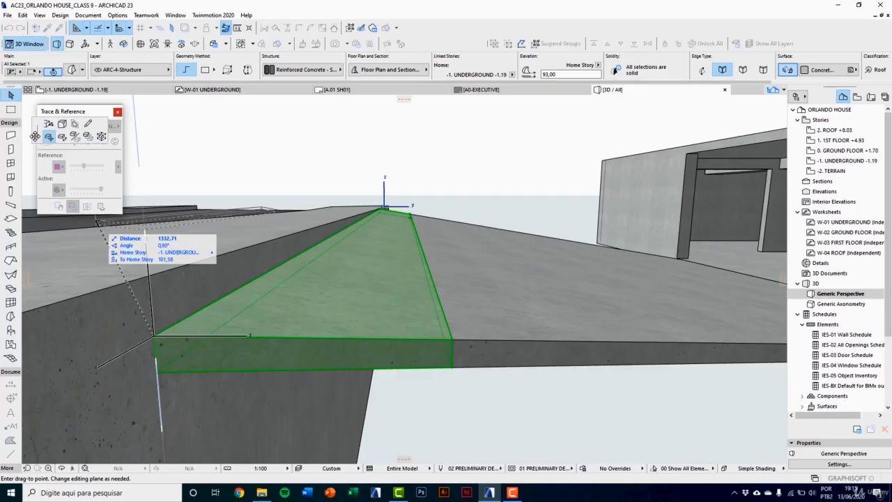
left_click_drag(56, 150, 221, 180)
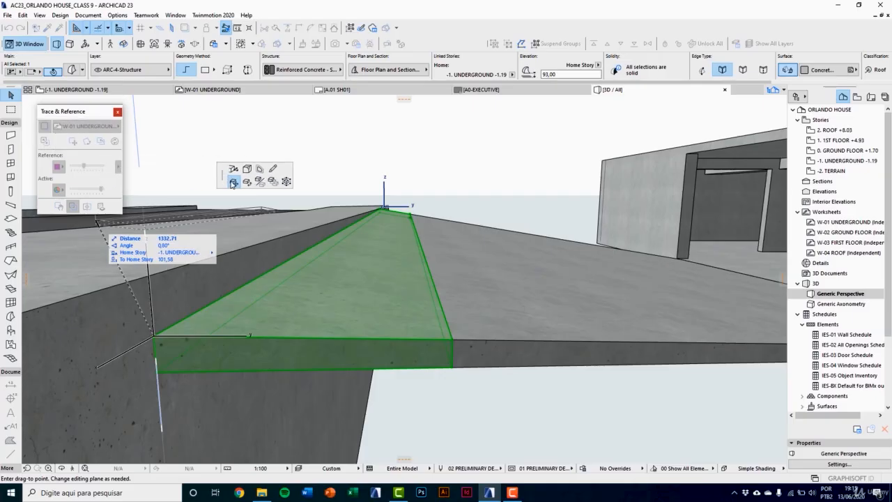
left_click(233, 170)
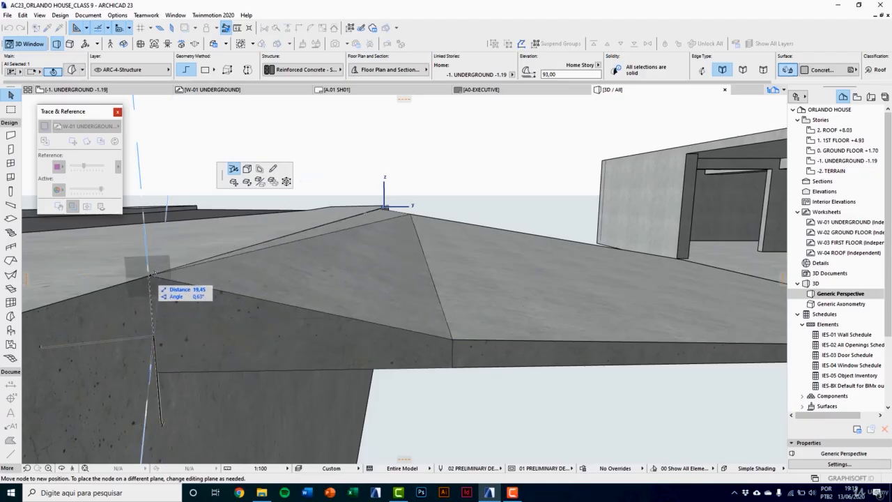
left_click(152, 275)
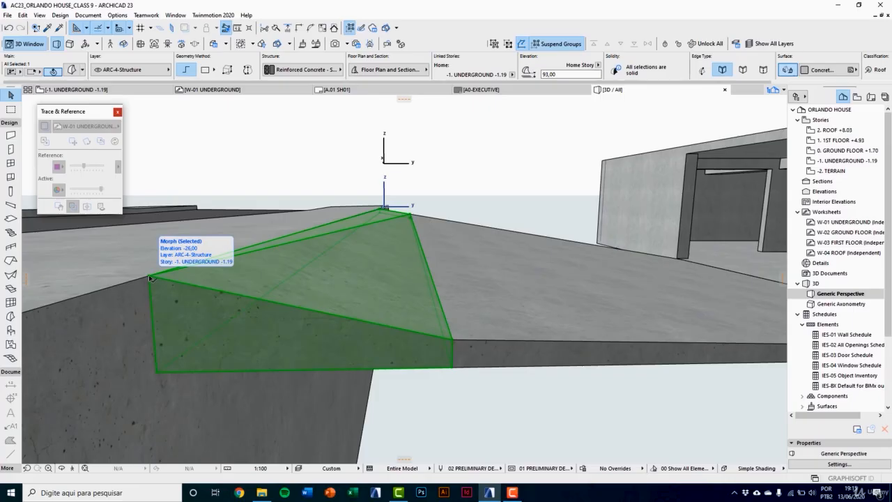
Step: Raise the morph's lower vertex at the same outer corner about 21, straight up beneath the raised upper vertex
left_click(158, 375)
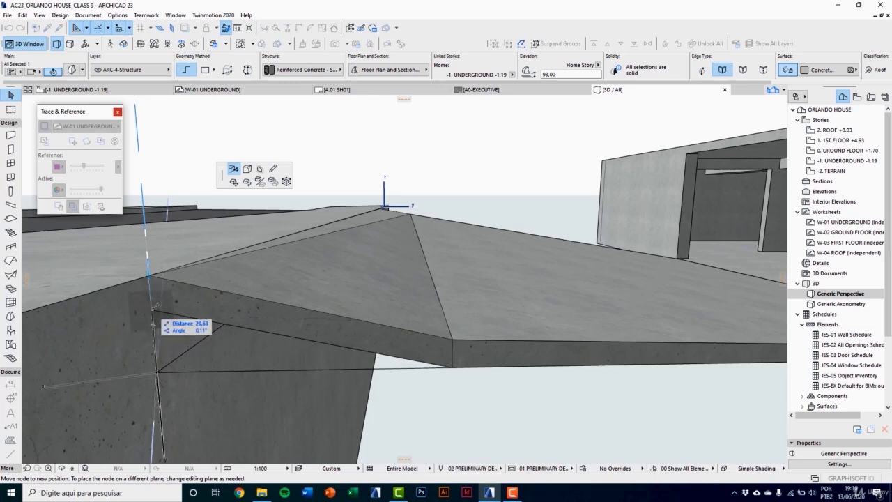
left_click(155, 305)
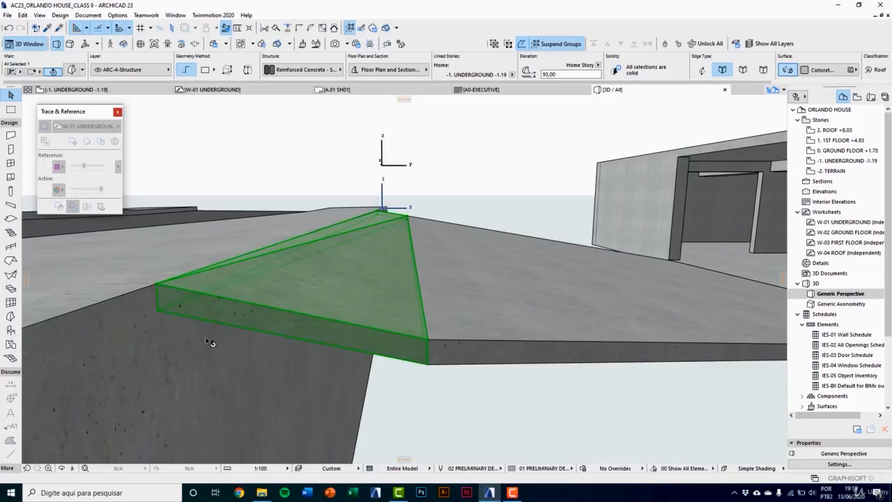
middle_click_drag(207, 339, 276, 333, "shift")
key("Escape")
Step: At the opposite end of the strip, adjust the morph's upper outer corner to meet the side wall's top edge
middle_click_drag(423, 262, 316, 224, "shift")
middle_click_drag(401, 313, 254, 236)
middle_click_drag(377, 276, 385, 300)
middle_click_drag(456, 296, 478, 310, "shift")
scroll(478, 310, "up", 5)
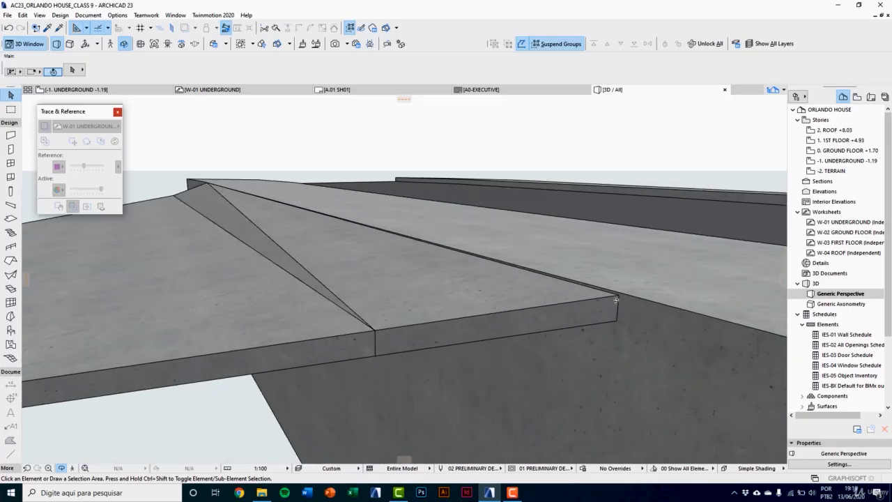
left_click(616, 282)
left_click(616, 283)
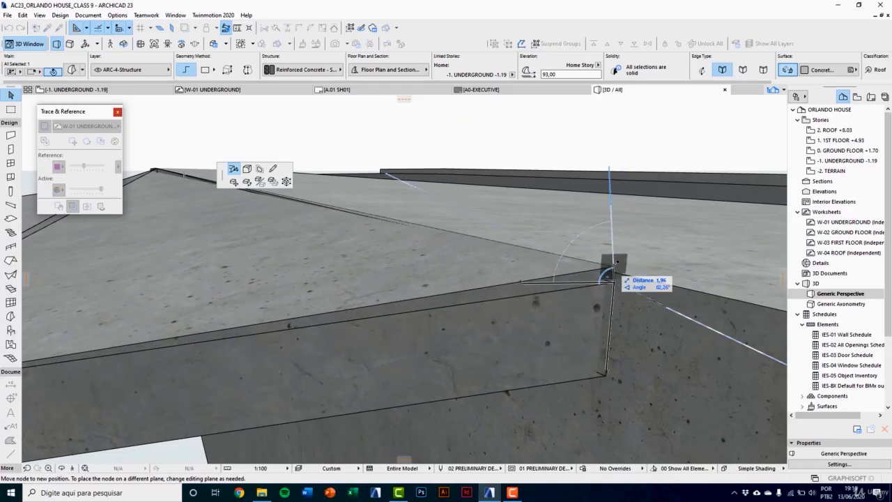
left_click(611, 277)
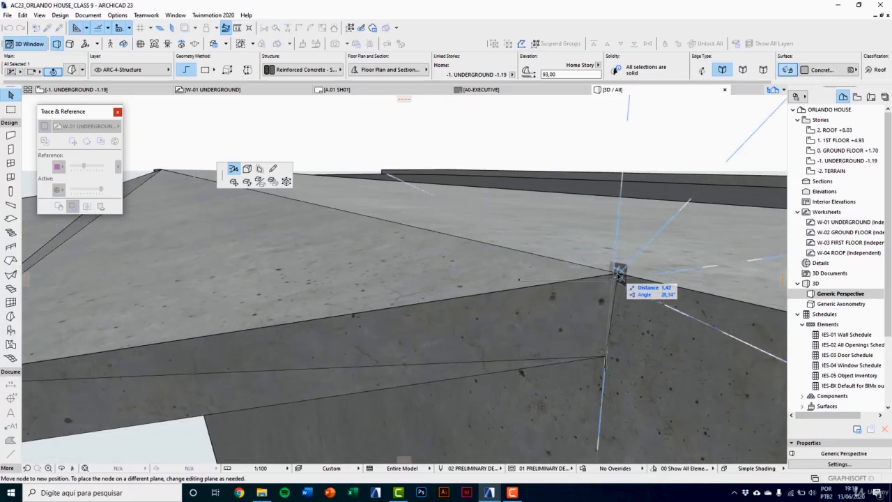
left_click(617, 292)
scroll(617, 307, "down", 3)
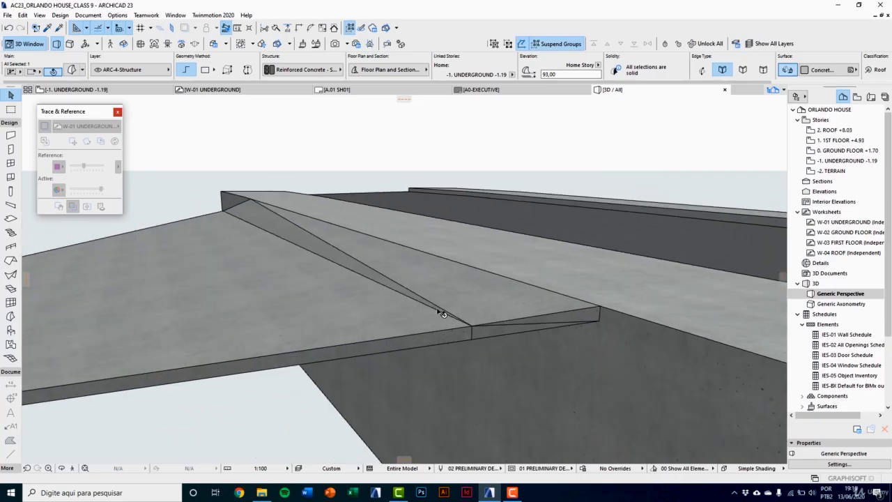
key("Escape")
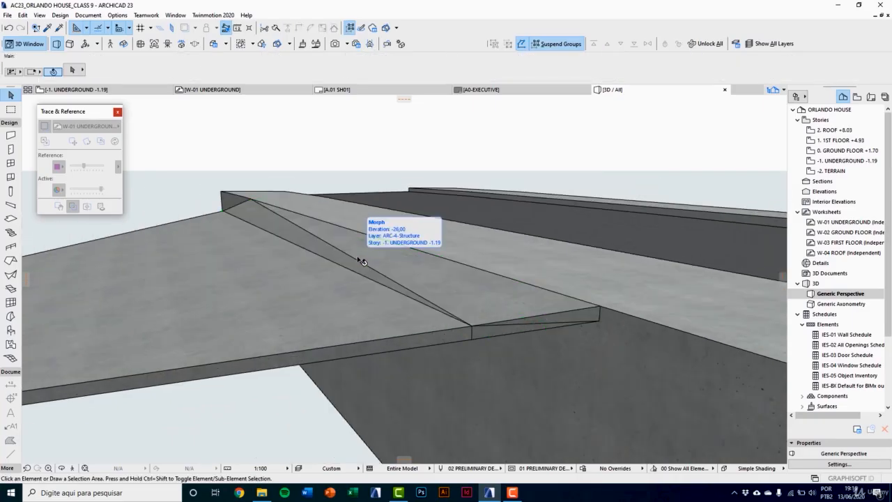
Step: Set the edges of the whole outer strip morph to Hidden
left_click(360, 261)
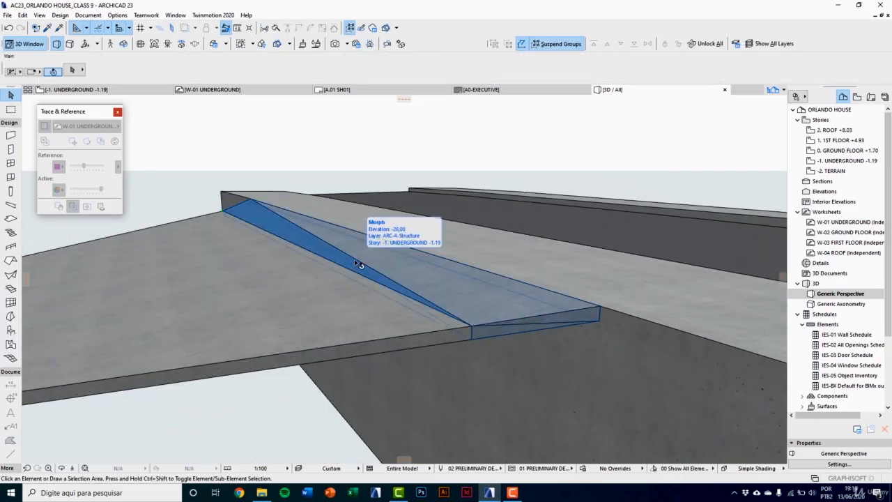
left_click(297, 227)
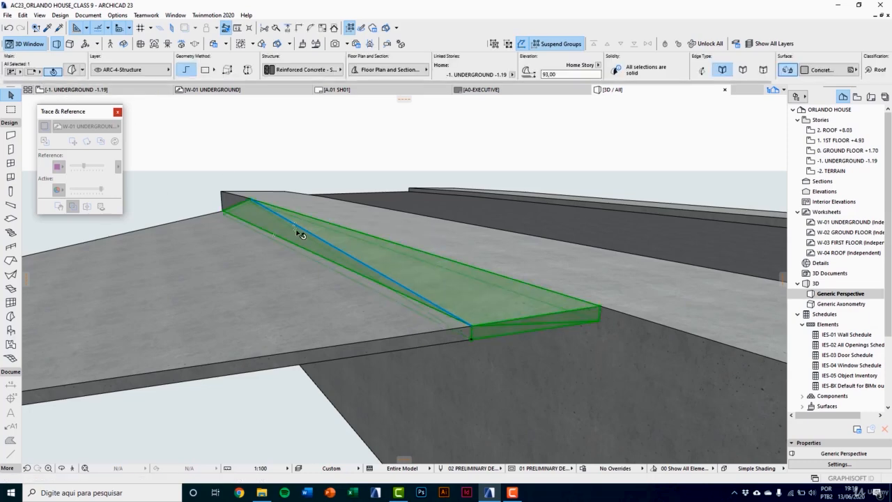
left_click(72, 70)
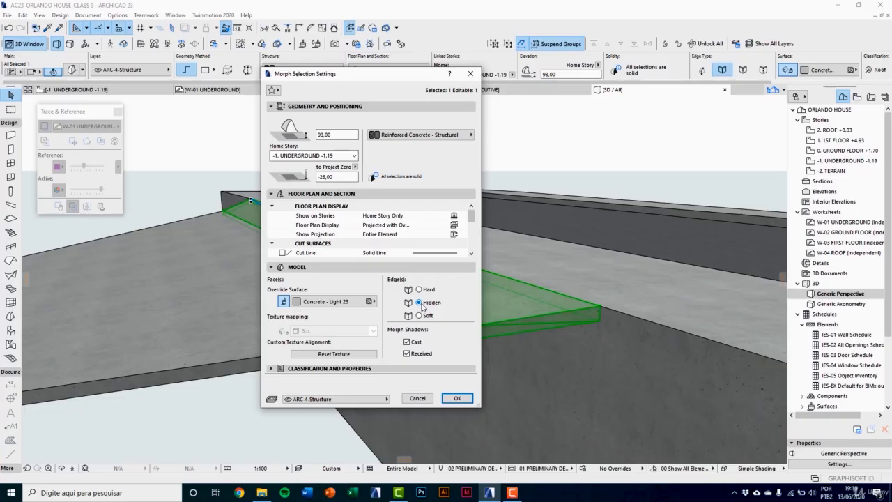
left_click(457, 398)
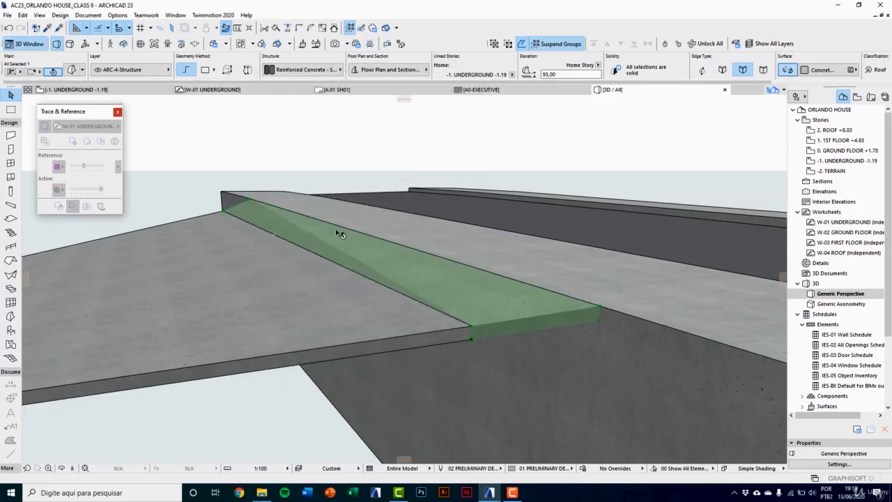
left_click(318, 153)
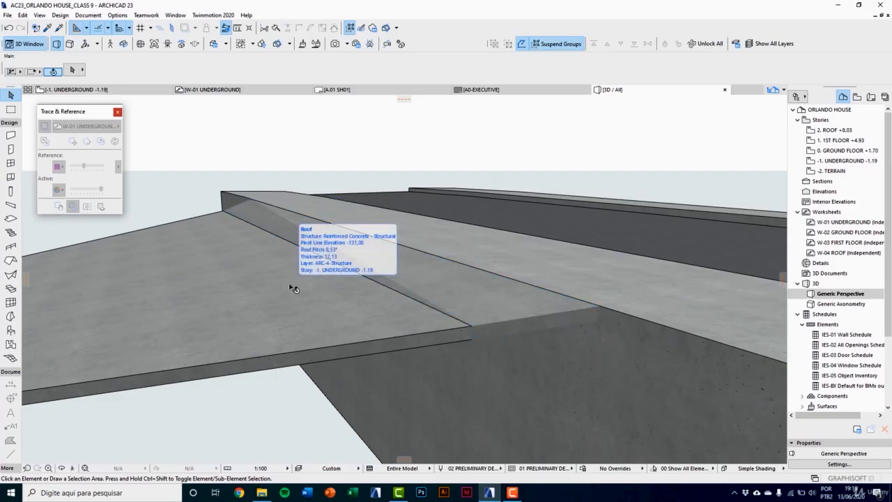
Step: Open AC22_D-00_IMAGE 01.jpg in the Photos viewer and examine the series of house renderings
left_click(262, 492)
double_click(42, 139)
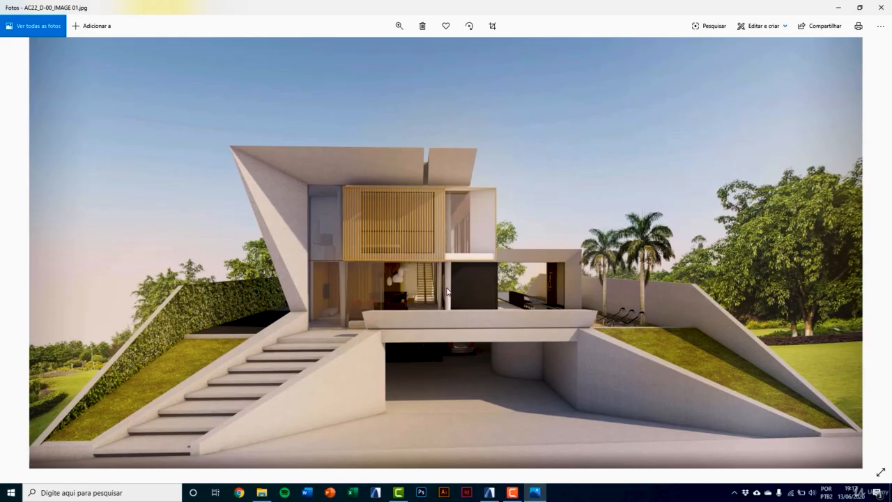
key("Right")
key("Right")
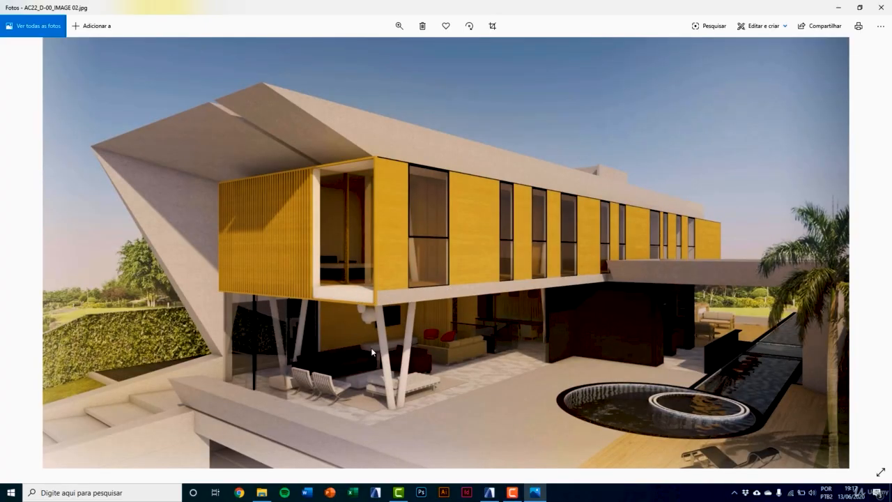
key("Right")
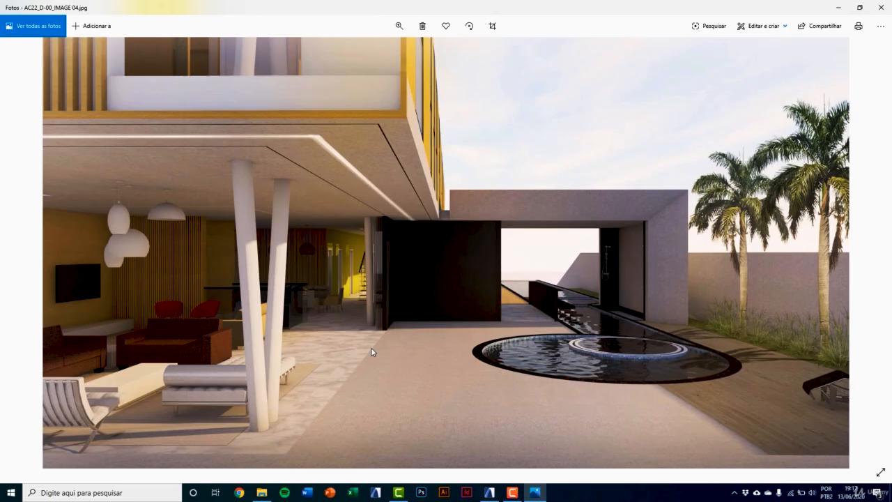
key("Right")
key("Left")
key("Left")
key("Left")
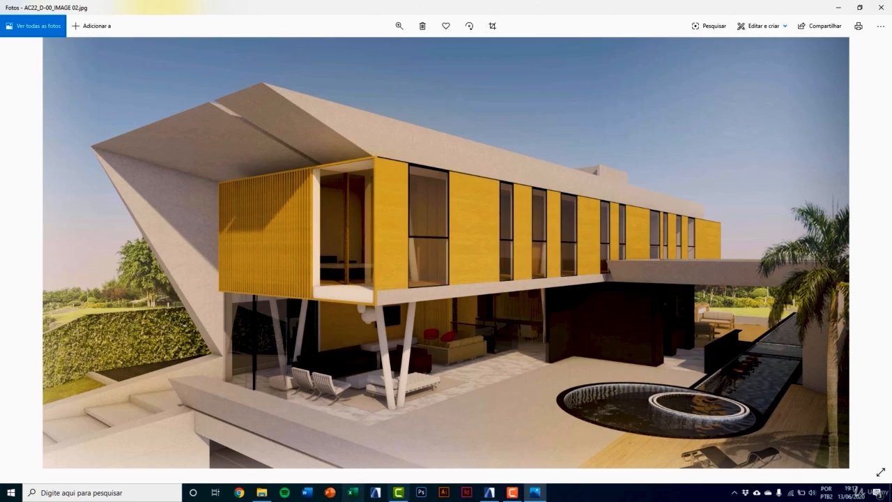
Step: Switch back to Archicad and, on the underground floor plan, set the outer strip morph's floor plan display to Outlines Only
left_click(489, 492)
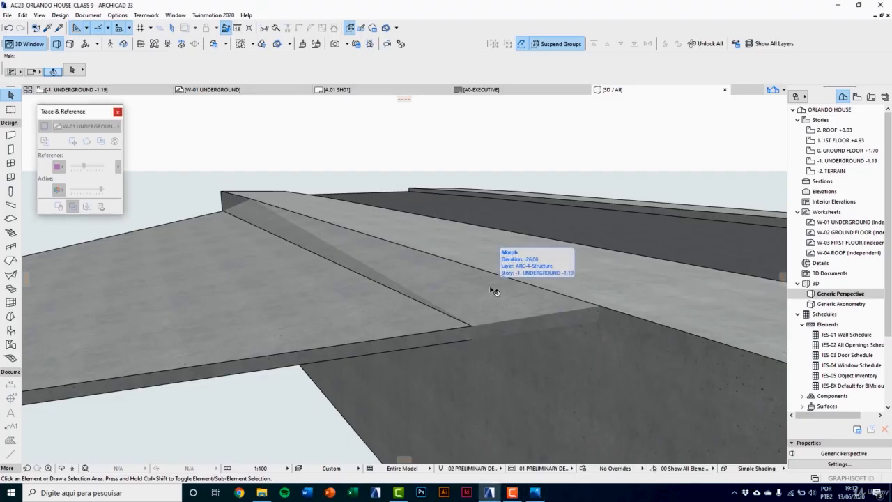
key("F2")
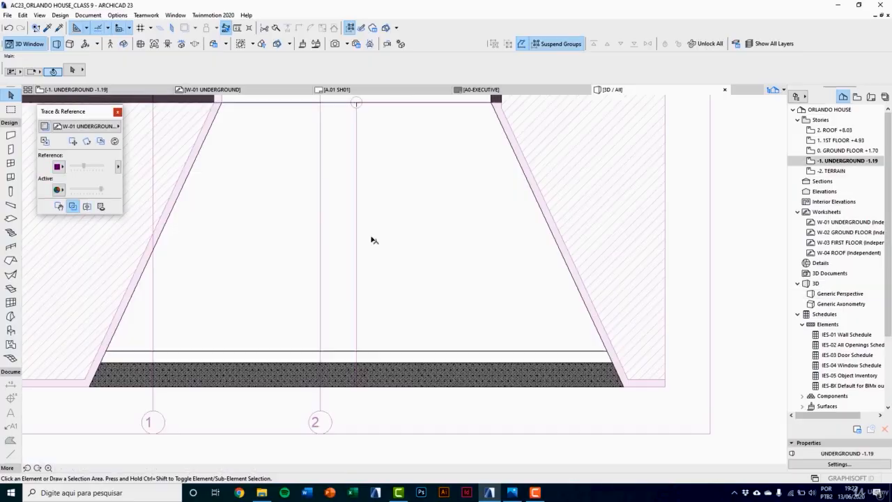
middle_click_drag(442, 404, 430, 400)
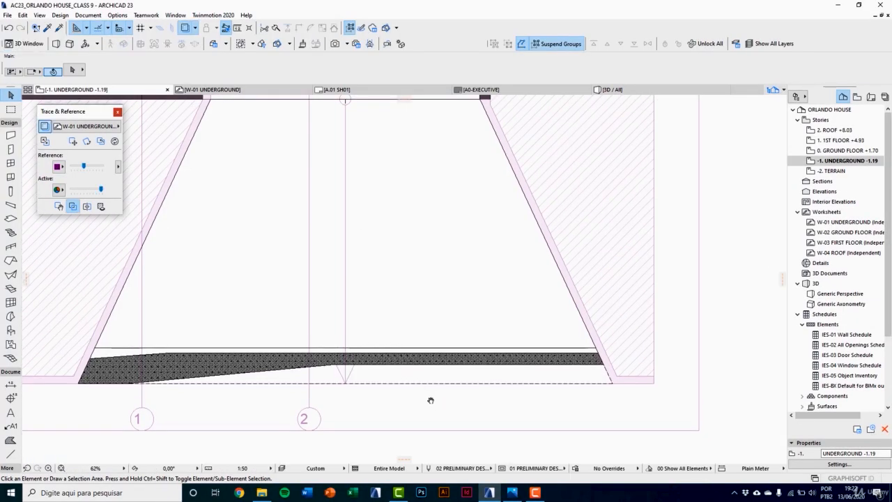
left_click(431, 377)
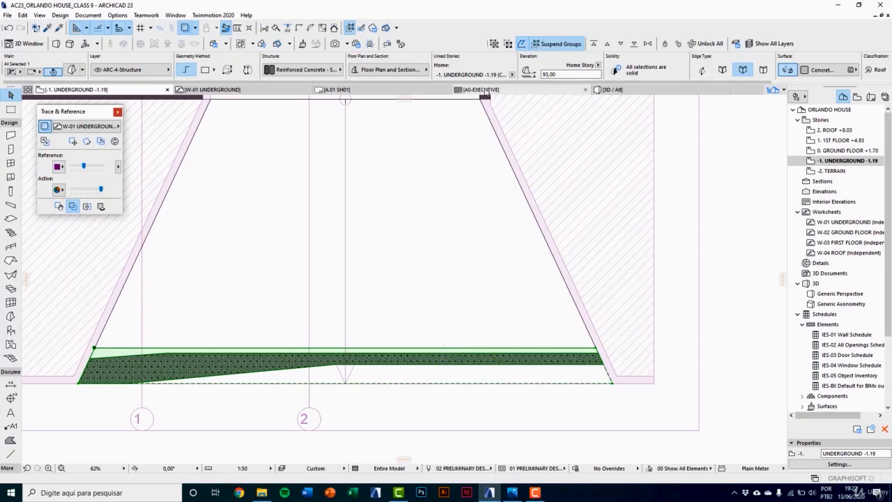
left_click(411, 71)
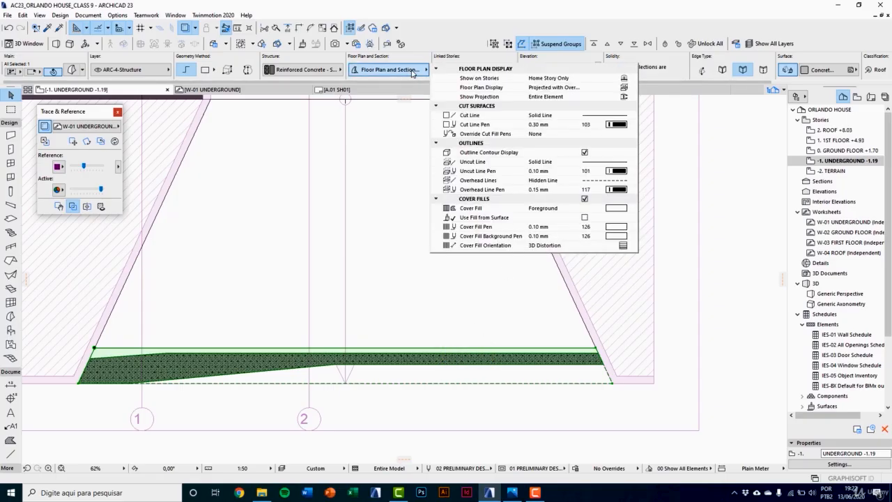
left_click(625, 88)
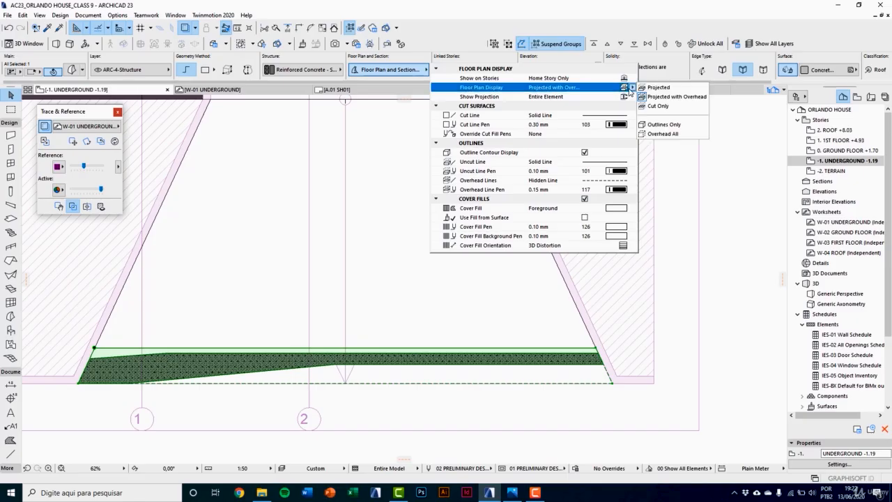
left_click(675, 125)
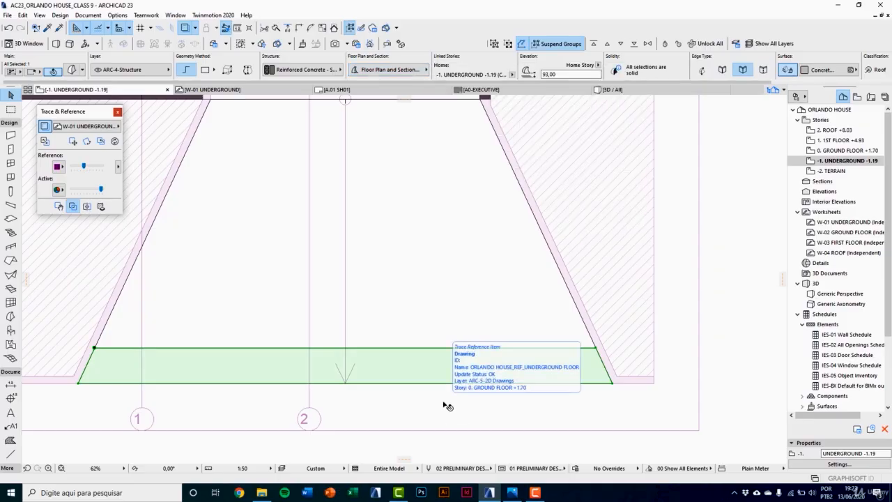
key("Escape")
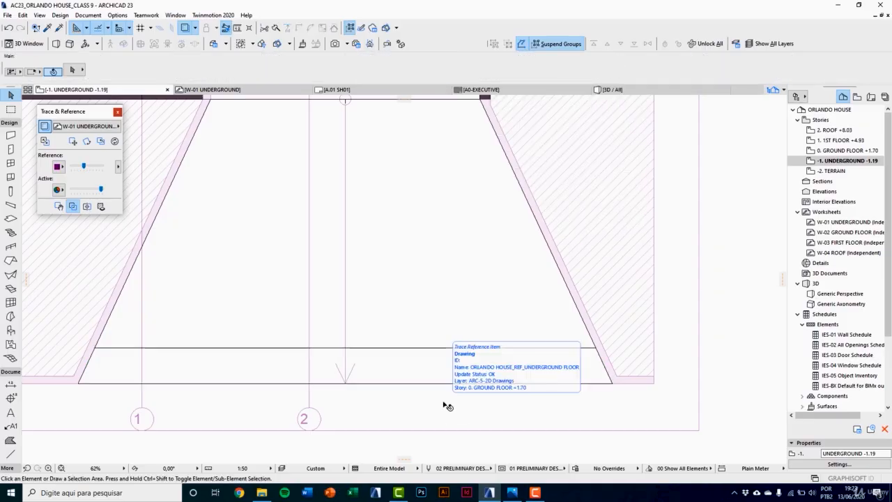
Step: Pick up the parameters of the round 20 cm reinforced concrete wall as the new wall defaults
scroll(430, 405, "down", 5)
middle_click_drag(454, 199, 432, 311)
scroll(433, 310, "up", 2)
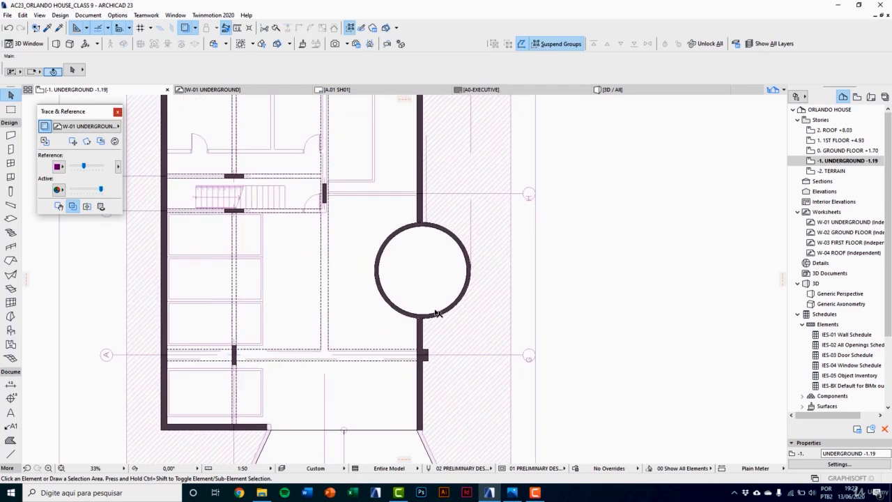
scroll(430, 308, "up", 6)
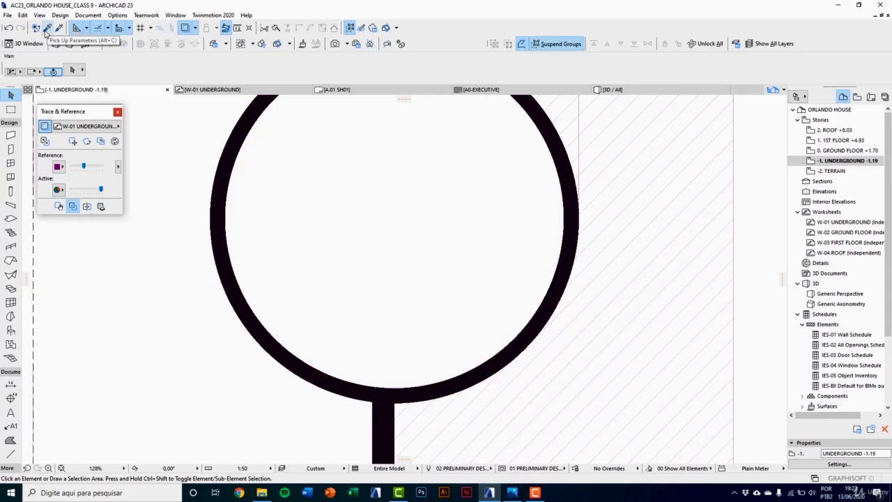
key("alt")
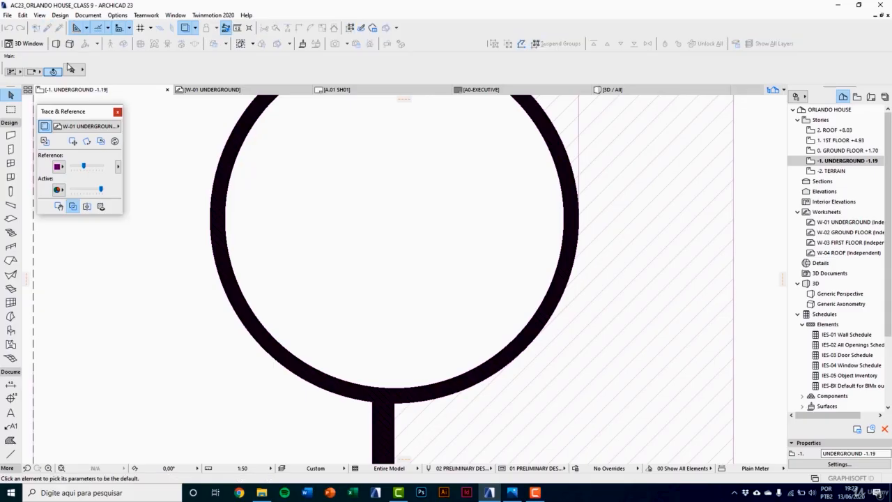
left_click(221, 251, "alt")
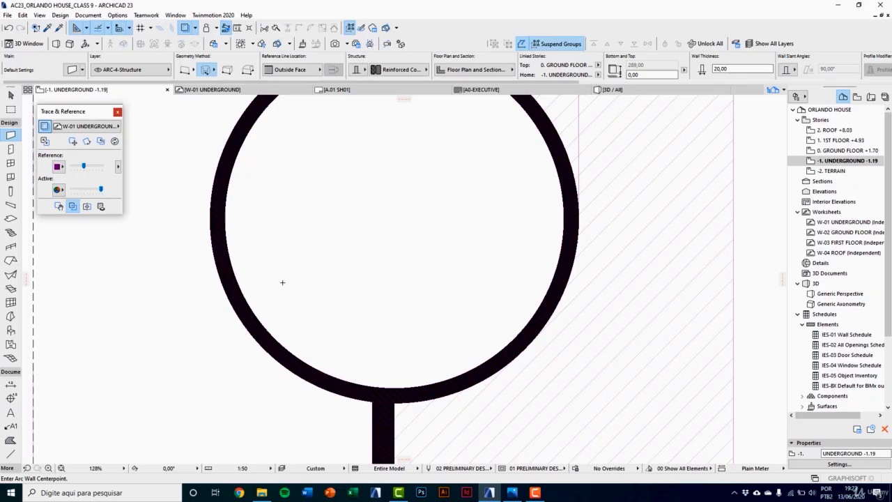
Step: Using straight wall geometry, start a 20 cm wall at the ramp entrance on the grid 1 side with a 30 cm end segment
scroll(282, 282, "down", 5)
middle_click_drag(205, 349, 441, 233)
scroll(441, 233, "down", 3)
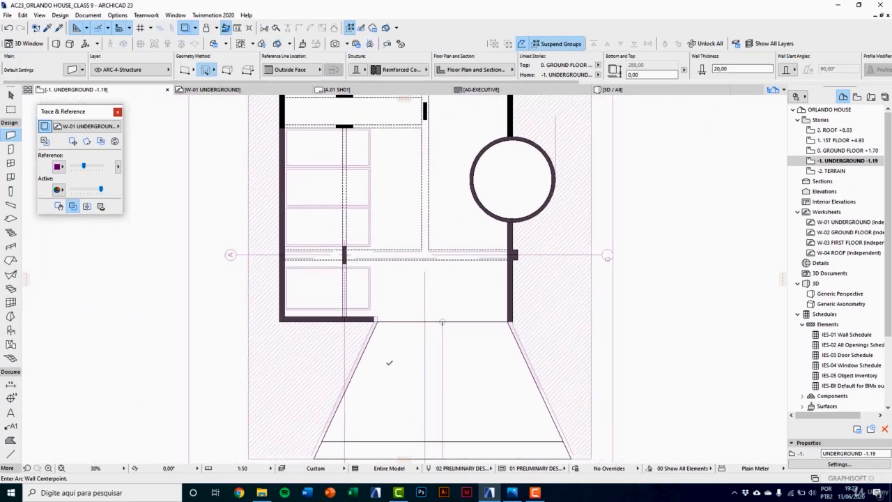
middle_click_drag(389, 363, 368, 255)
scroll(368, 255, "up", 5)
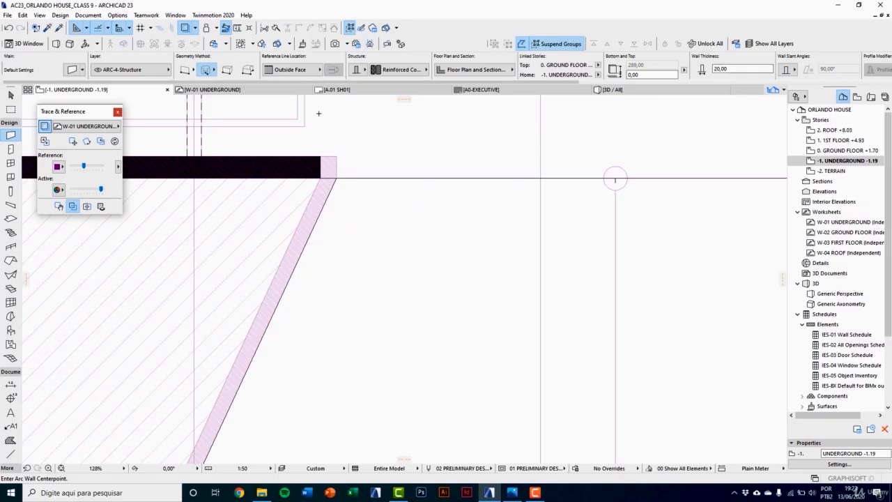
left_click(202, 69)
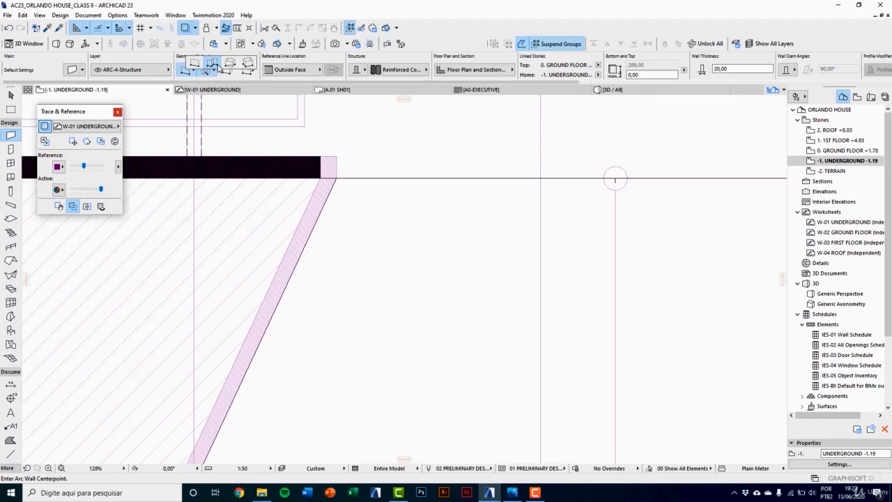
left_click(193, 65)
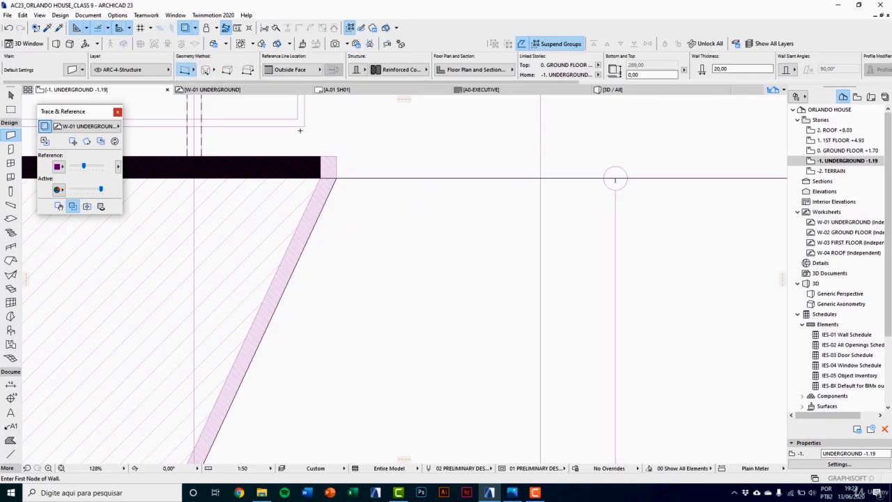
scroll(309, 140, "up", 3)
left_click(366, 174)
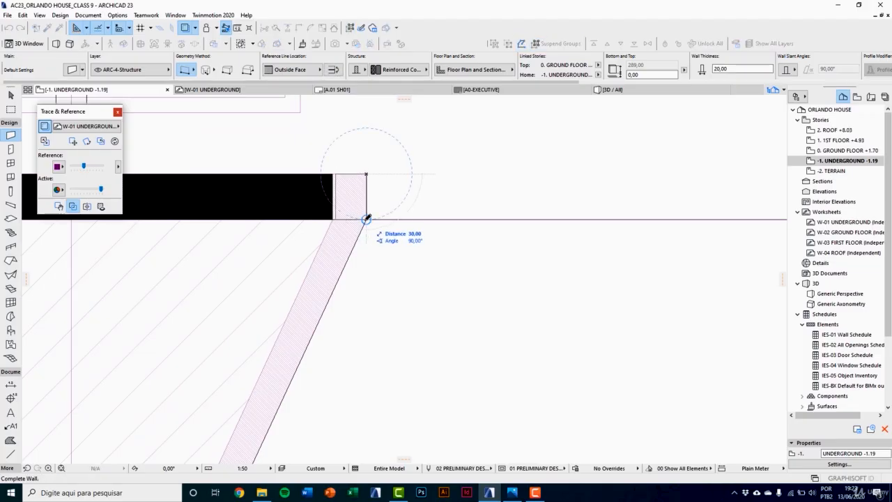
left_click(366, 220)
left_click(367, 219)
Step: Continue the wall down the ramp's slanted edge to the front corner, then outward along the traced front return
scroll(368, 204, "down", 6)
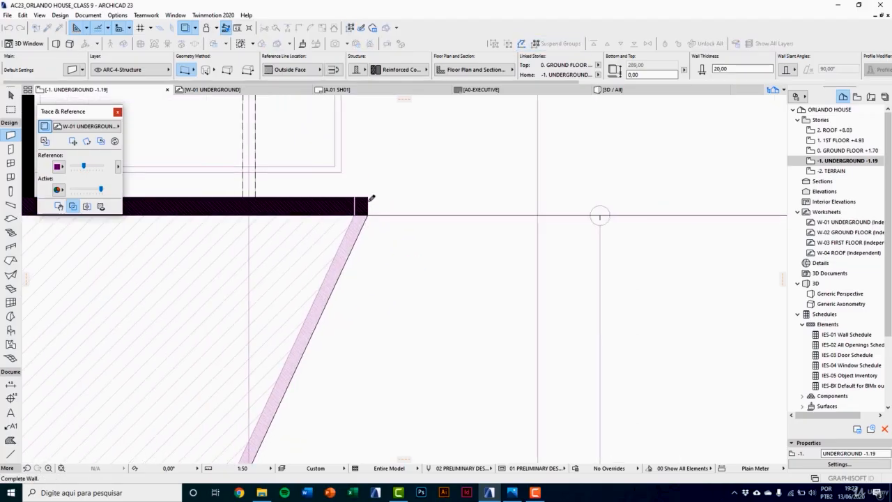
scroll(325, 378, "up", 5)
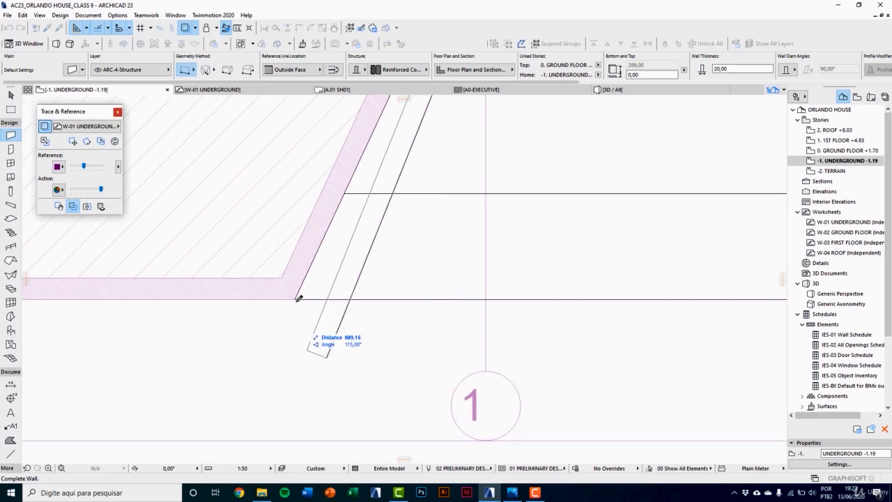
left_click(296, 297)
scroll(296, 297, "down", 3)
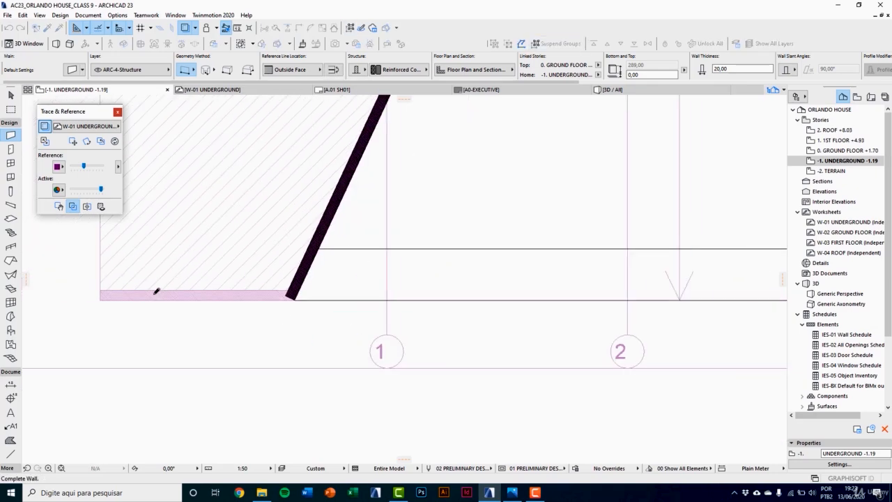
left_click(101, 299)
Step: Stretch the end of the adjoining 30 cm basement wall to the ramp entrance corner, closing the gap beside the new wall
scroll(184, 350, "down", 5)
scroll(274, 213, "up", 11)
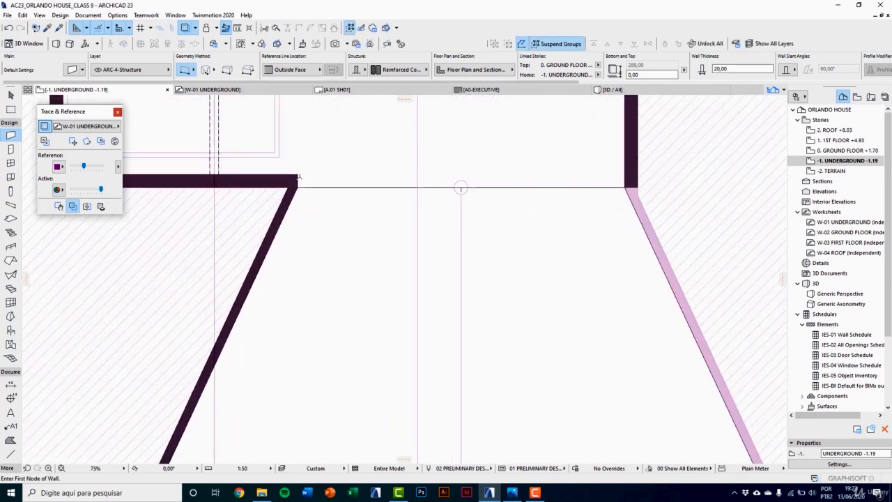
key("Escape")
left_click(256, 249)
scroll(256, 249, "up", 4)
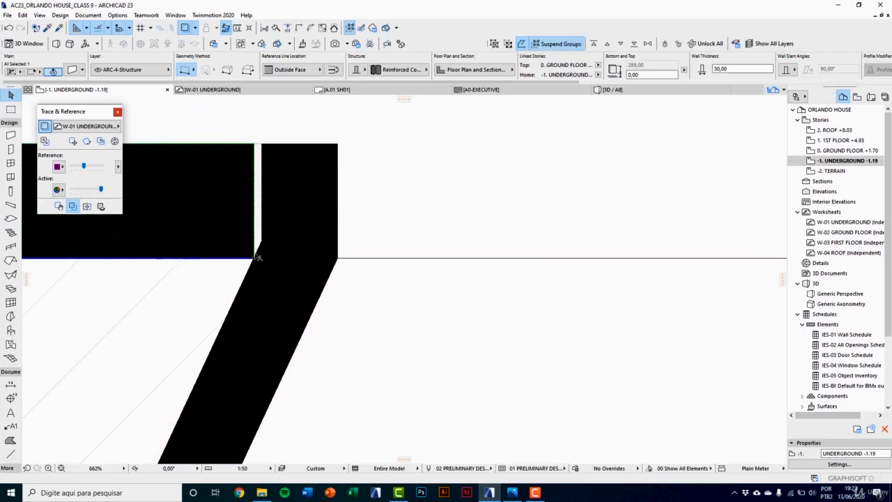
left_click(257, 260)
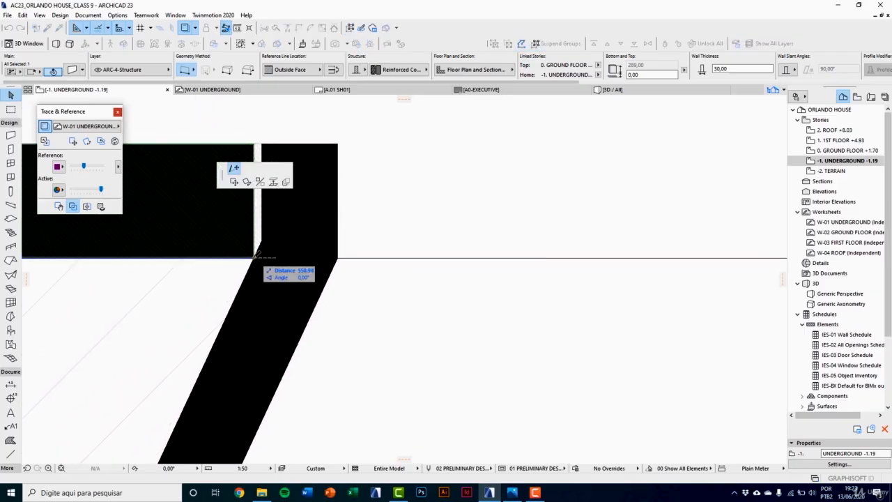
left_click(339, 256)
scroll(296, 246, "down", 14)
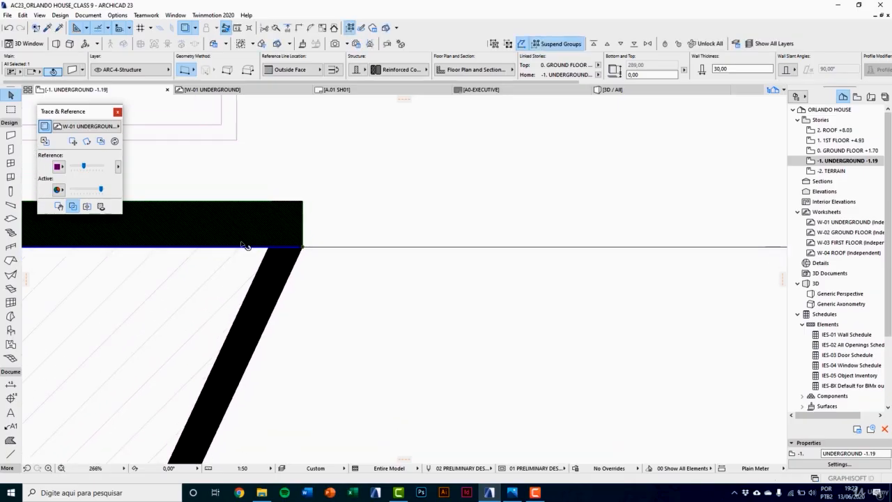
left_click(588, 258)
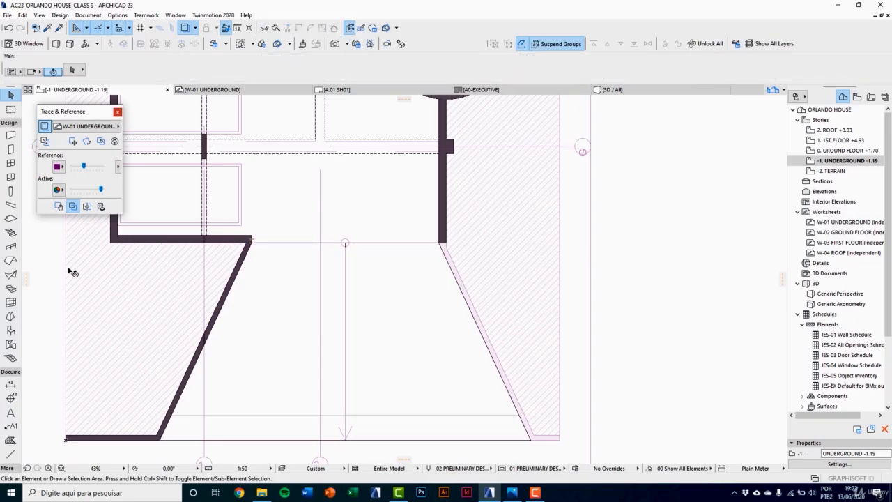
Step: Draw the opposite ramp wall along the slanted edge and front return, flipping its reference line so the thickness follows the traced wall
left_click(10, 136)
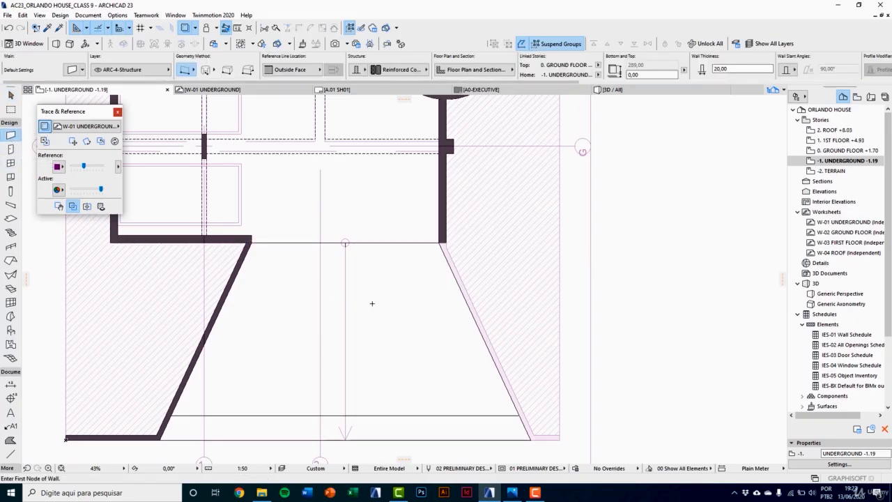
scroll(446, 247, "up", 10)
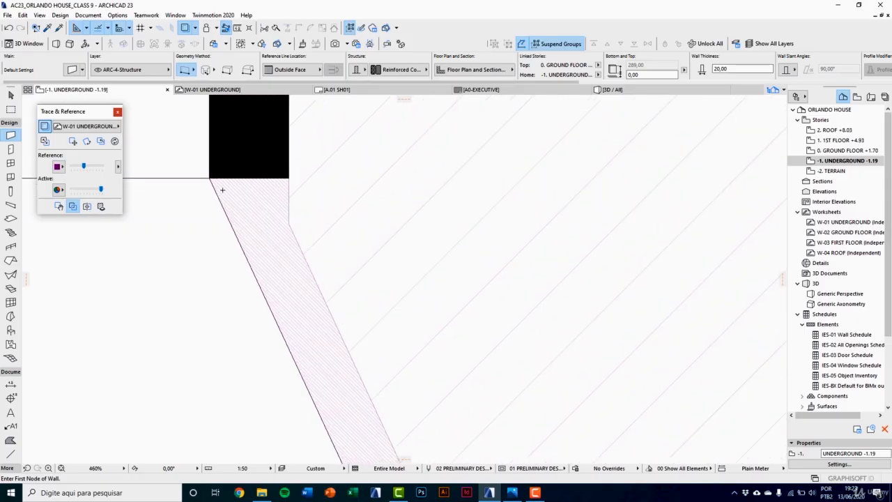
left_click(209, 179)
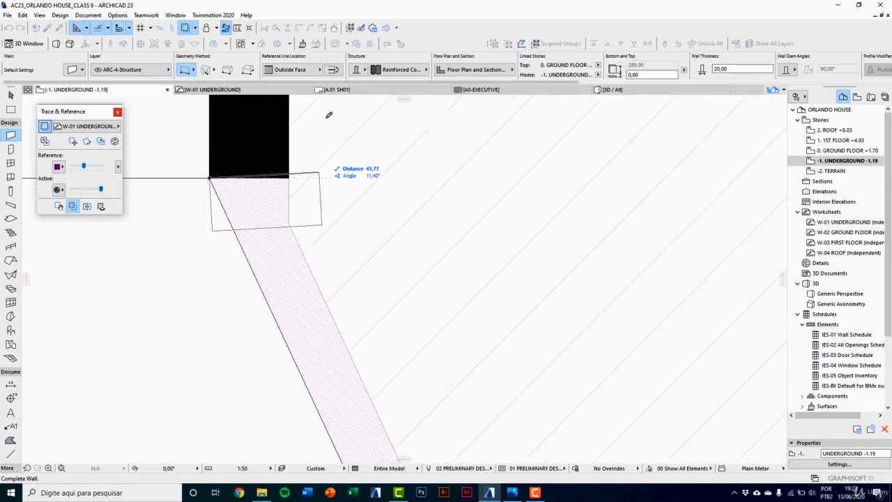
left_click(334, 71)
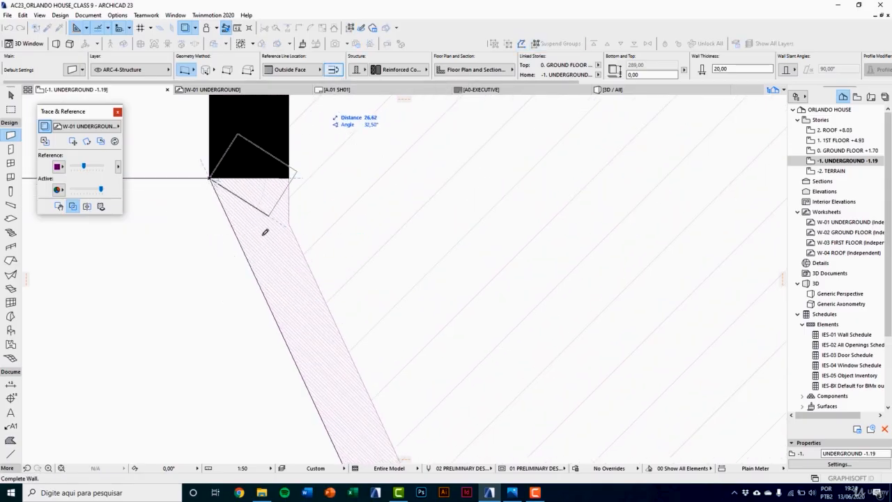
scroll(255, 230, "down", 7)
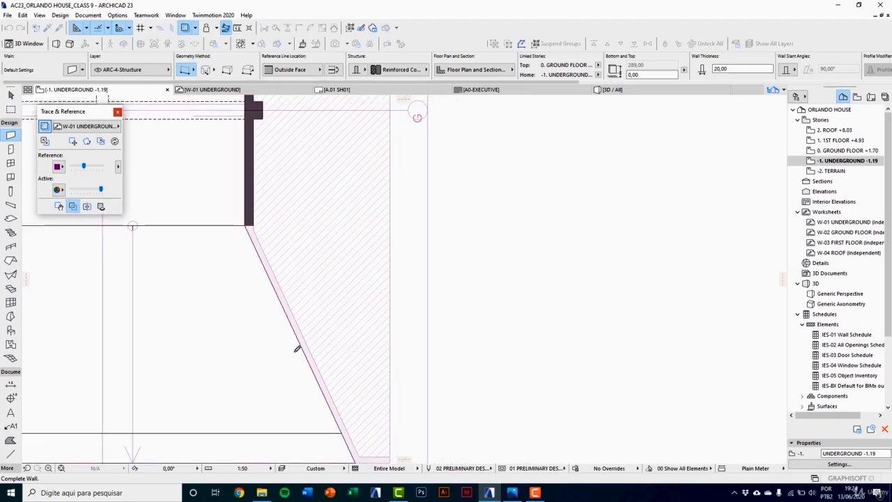
scroll(319, 280, "up", 3)
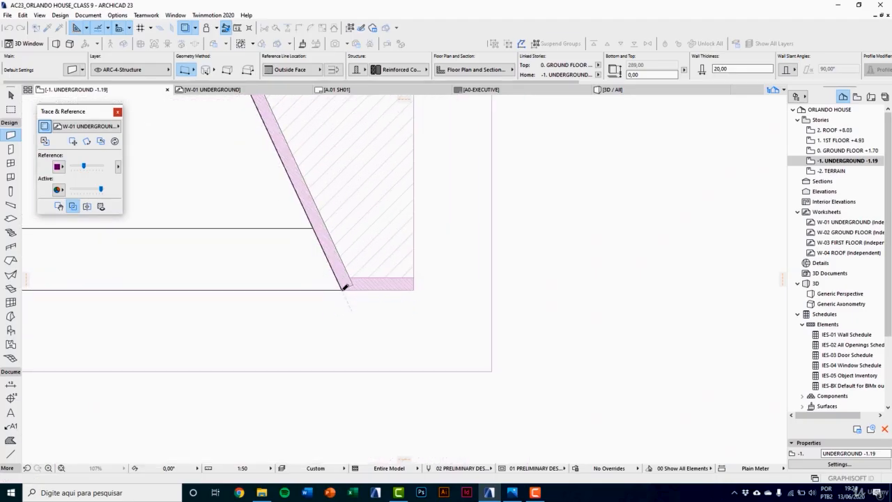
left_click(342, 286)
double_click(414, 285)
scroll(392, 351, "down", 3)
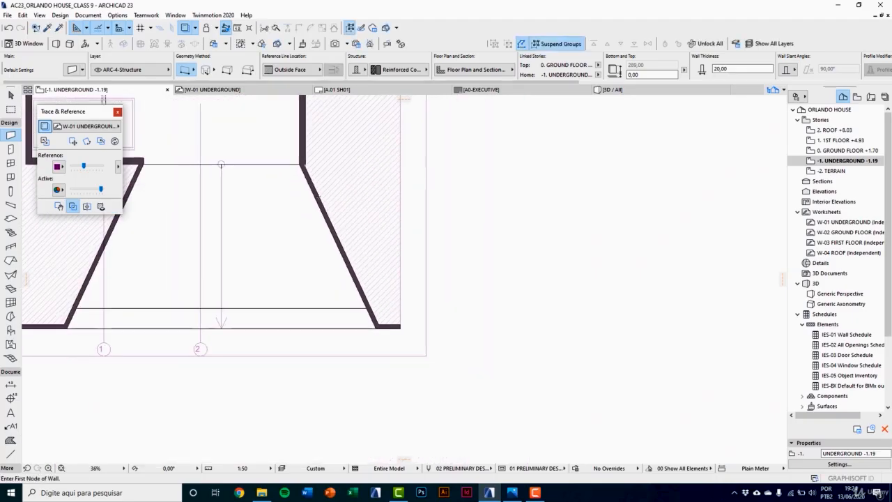
Step: Fill the triangular gap at the opposite wall junction with a short straight wall drawn down from the basement wall's outer corner
scroll(306, 157, "up", 2)
scroll(307, 156, "up", 6)
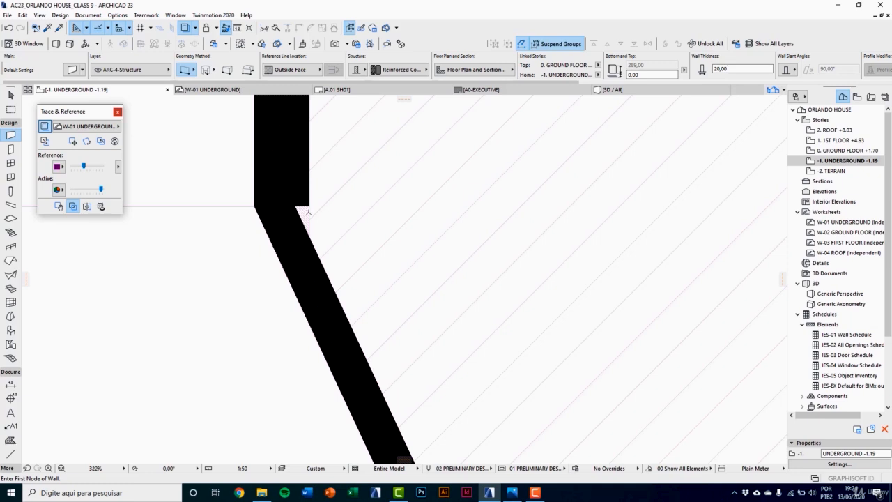
left_click(309, 203)
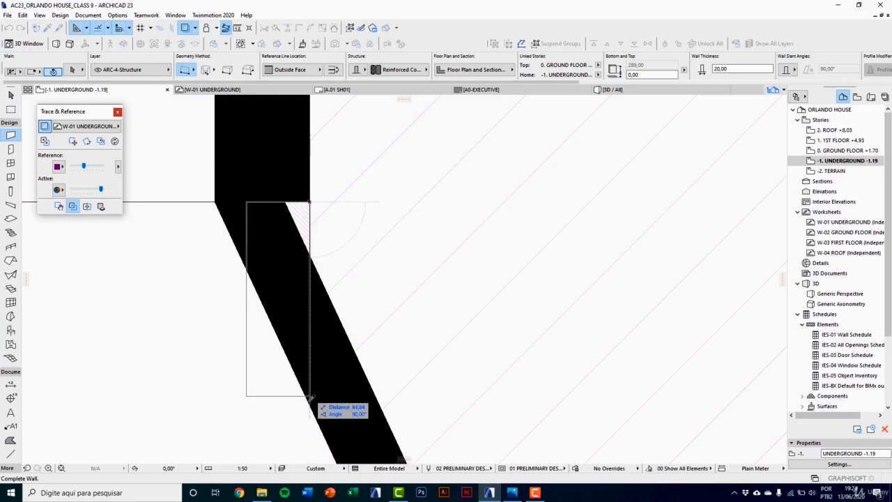
key("Escape")
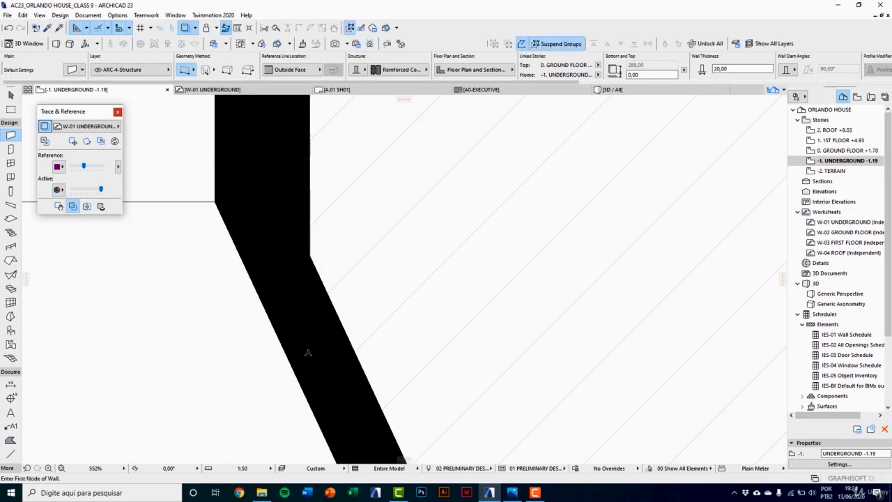
scroll(307, 320, "down", 5)
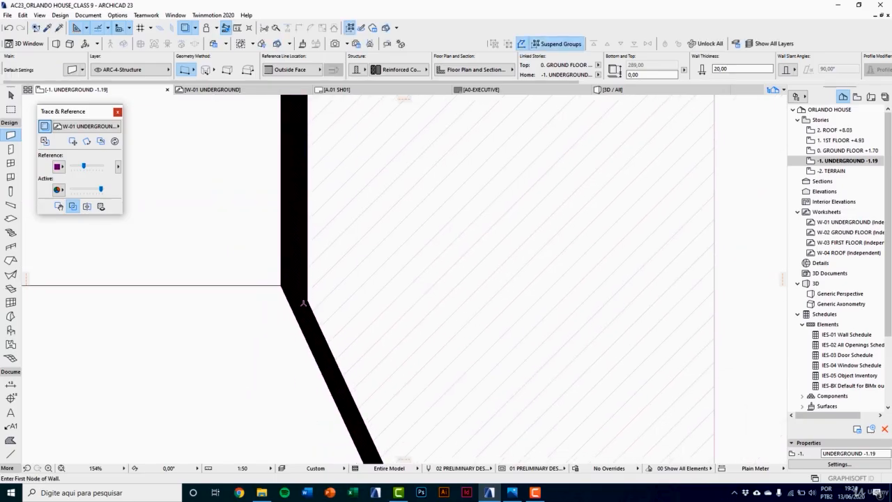
scroll(303, 303, "up", 3)
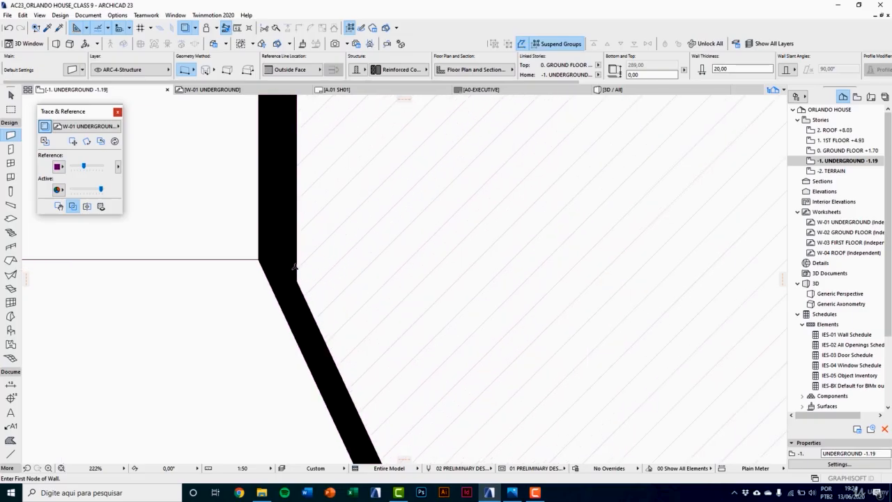
key("Escape")
left_click(298, 269)
scroll(309, 293, "down", 3)
scroll(304, 285, "up", 3)
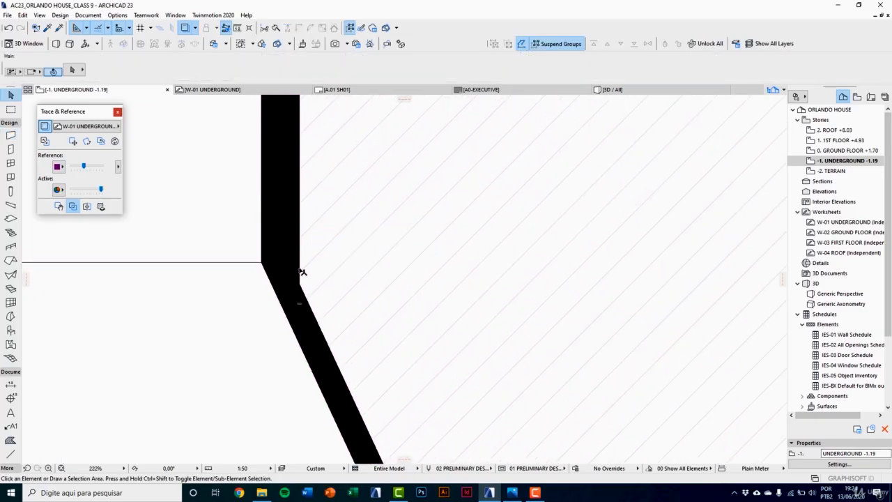
Step: Turn the trace reference off and back on to check the wall junction without the underlying worksheet
scroll(298, 271, "down", 7)
left_click(88, 266)
left_click(44, 126)
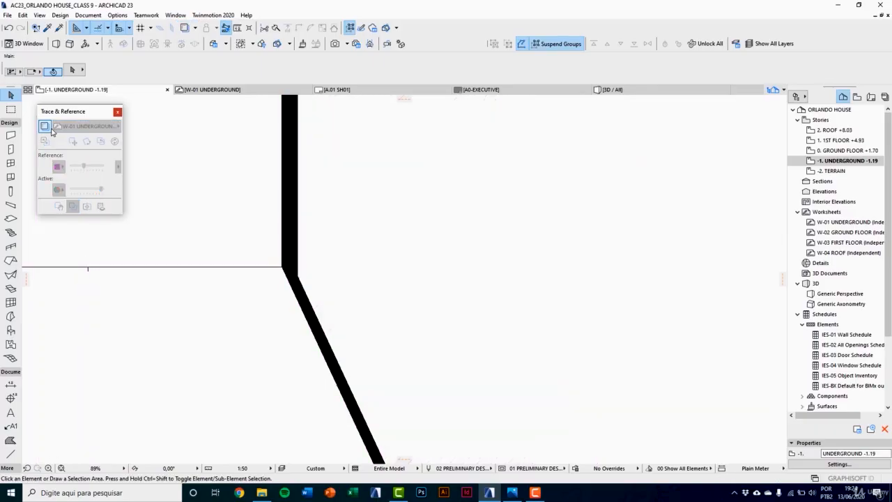
scroll(440, 265, "down", 5)
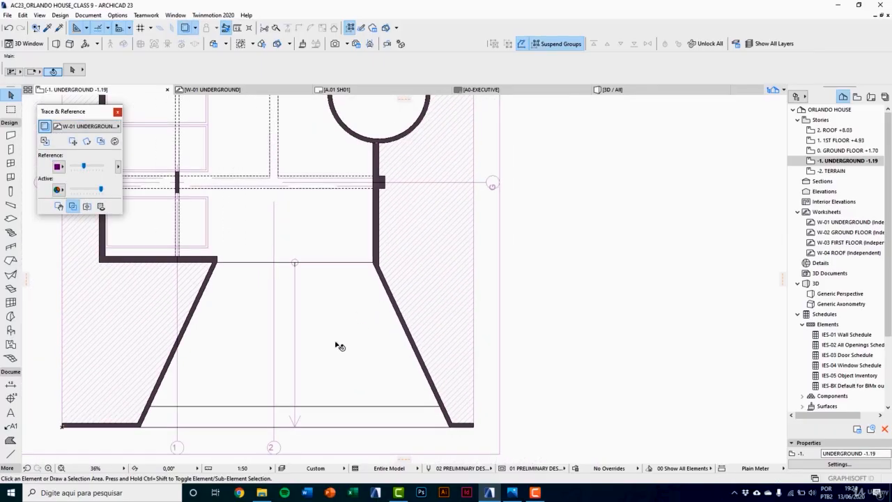
Step: Open the 3D view and orbit to the ramp entrance to examine the new side walls and front returns
key("F3")
scroll(336, 327, "down", 10)
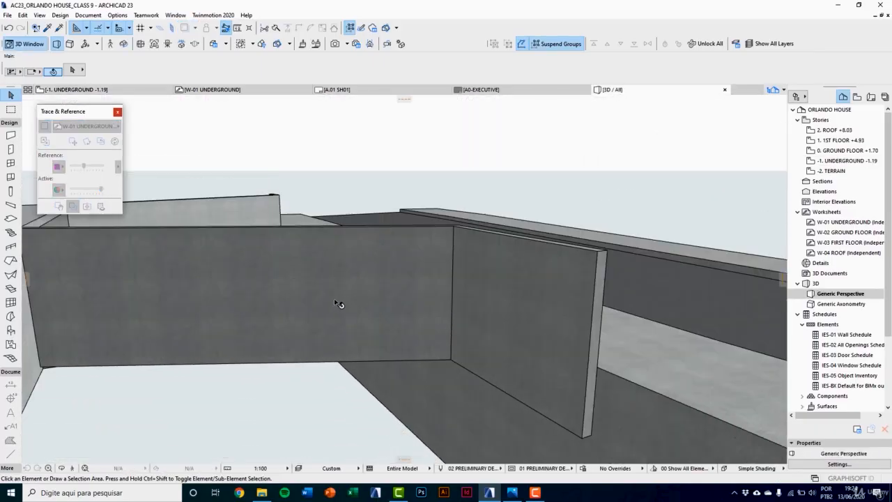
key("o")
mouse_move(375, 288)
left_mouse_down()
mouse_move(277, 304)
mouse_move(460, 296)
mouse_move(362, 296)
mouse_move(414, 276)
mouse_move(404, 279)
left_mouse_up()
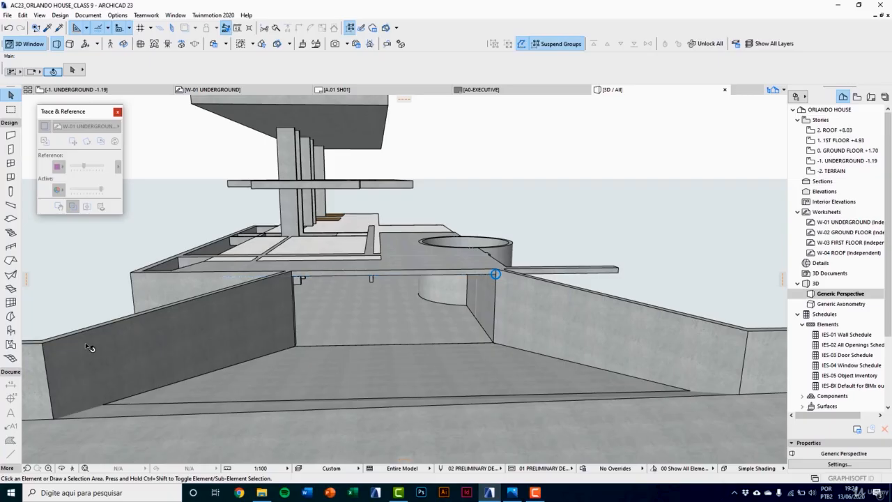
middle_click_drag(94, 348, 156, 352)
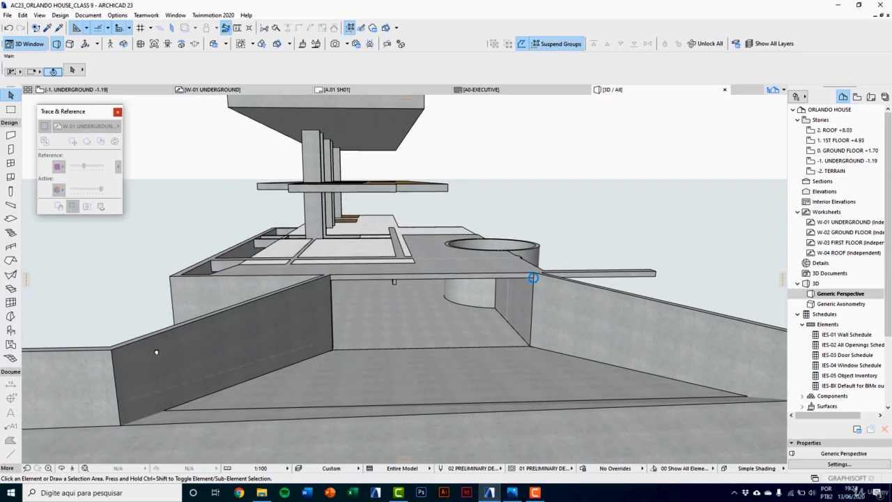
Step: Open the ground floor plan and show the W-02 GROUND FLOOR worksheet as its trace reference
scroll(156, 352, "down", 2)
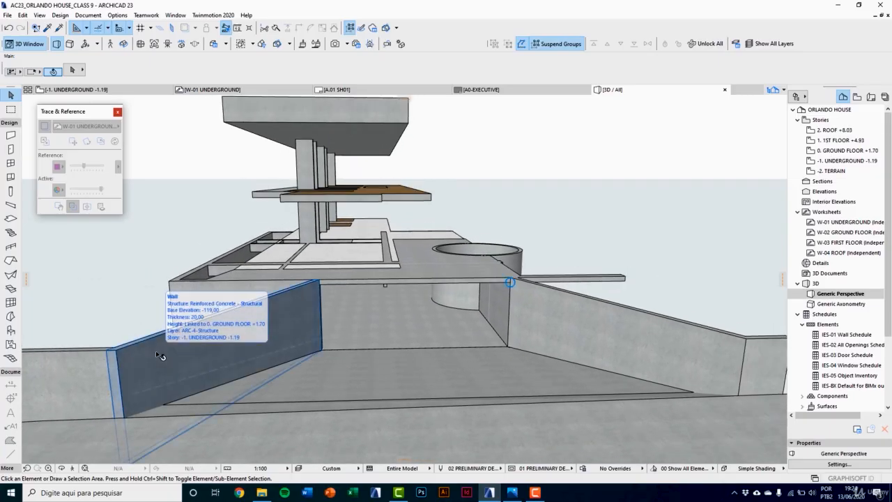
double_click(836, 150)
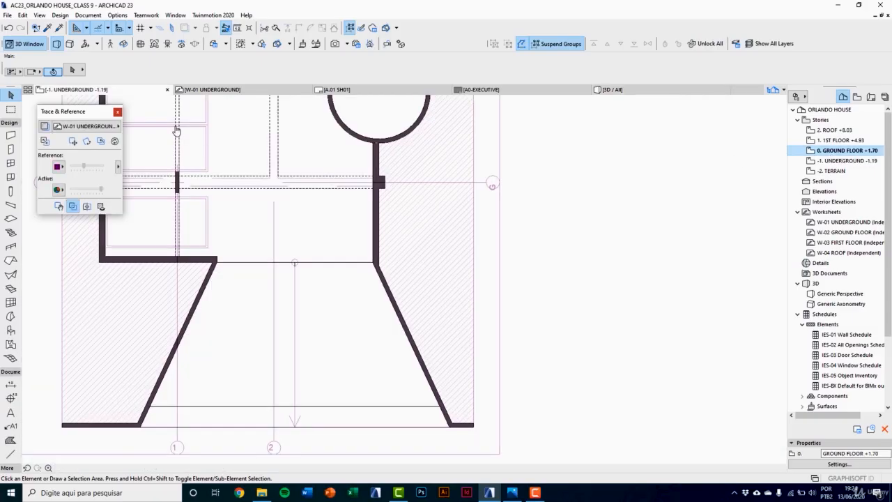
left_click(104, 126)
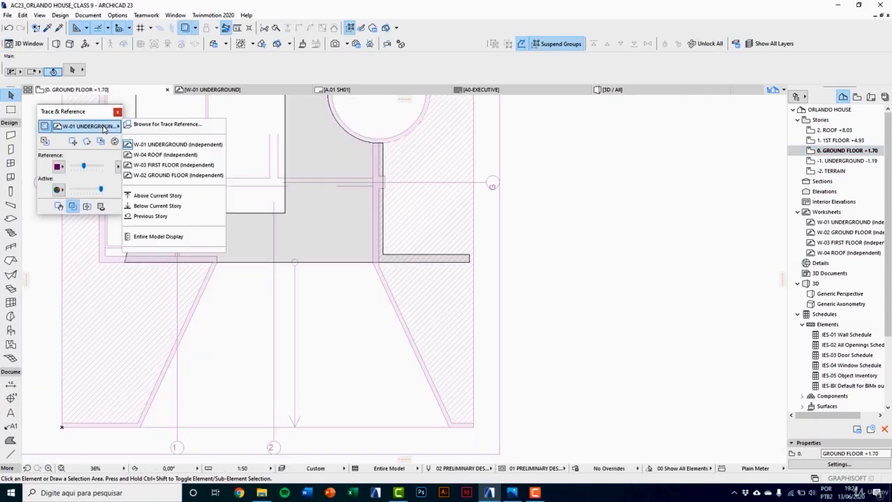
left_click(166, 176)
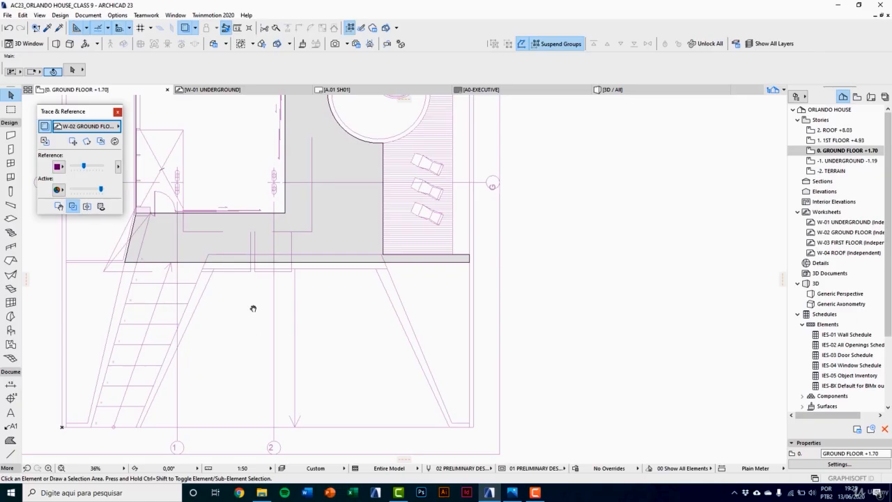
middle_click_drag(253, 307, 235, 296)
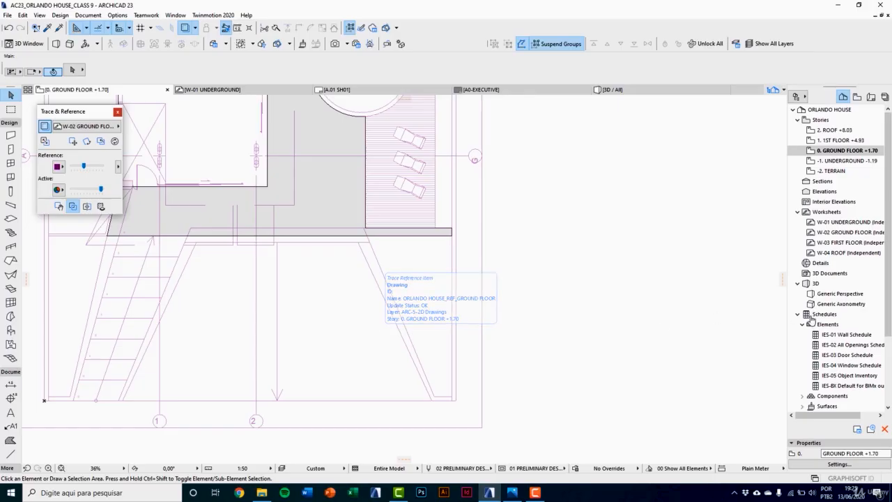
right_click(839, 232)
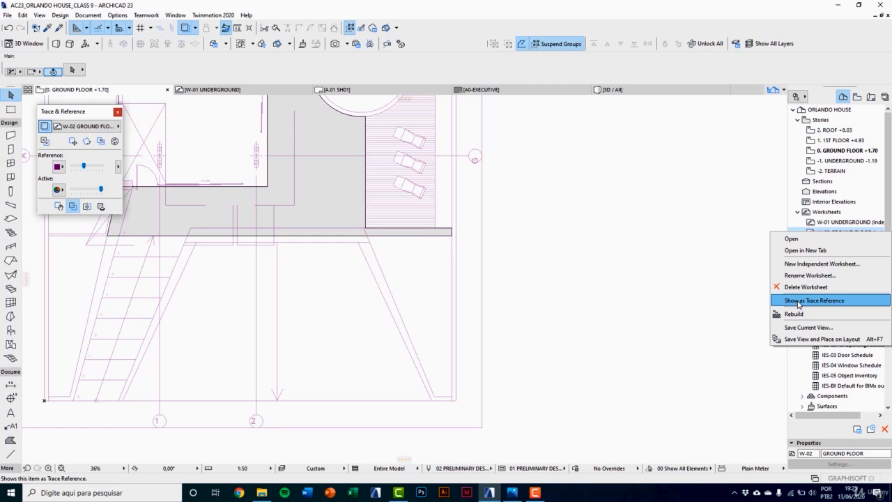
left_click(798, 301)
left_click(89, 127)
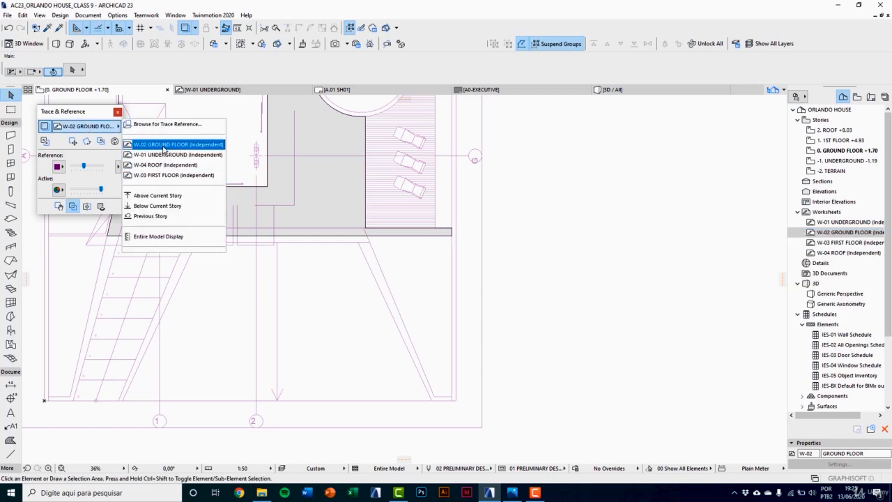
left_click(164, 147)
middle_click_drag(269, 288, 342, 316)
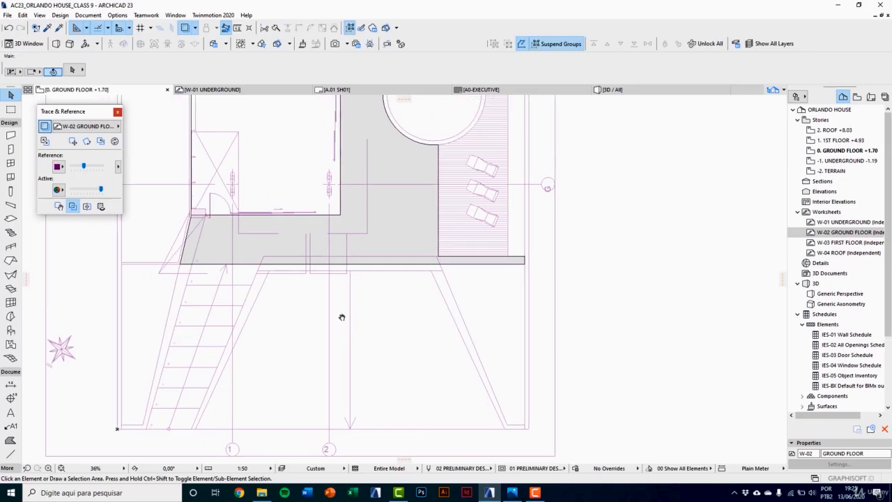
Step: Pick up the existing ground floor slab's parameters and set the cover fill pen to the white background pen 126
left_click(48, 28)
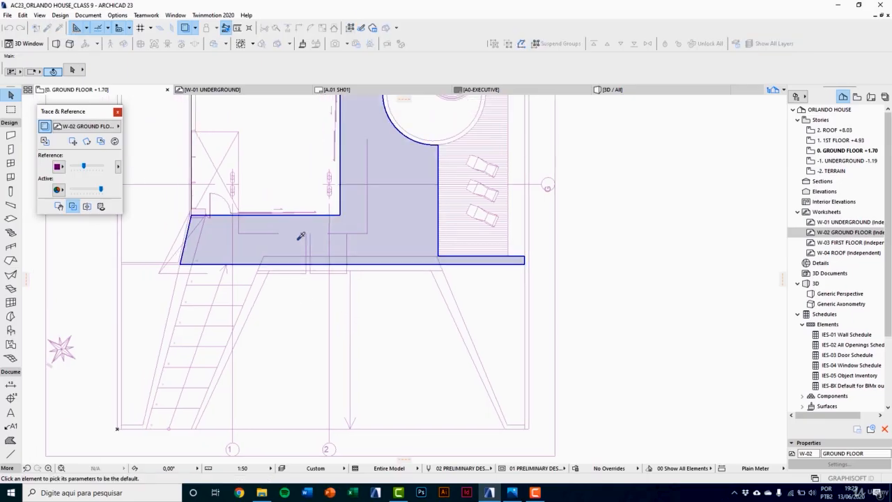
middle_click_drag(298, 239, 348, 205)
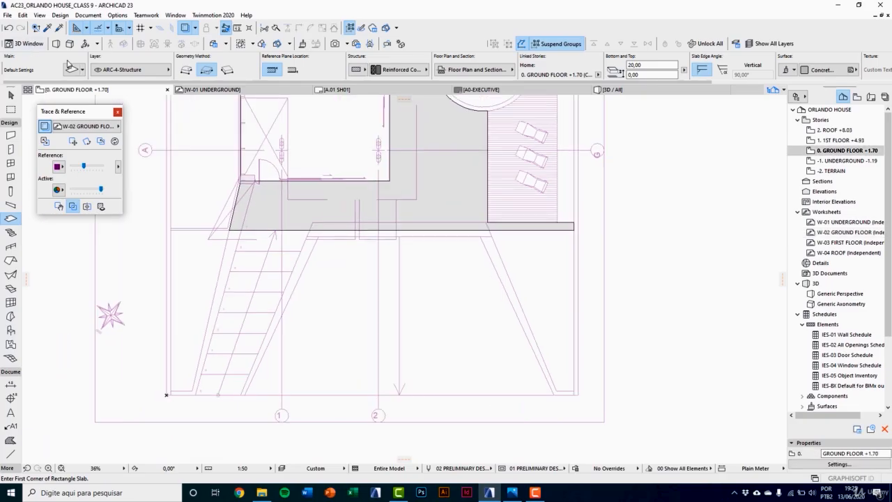
left_click(455, 71)
left_click(716, 199)
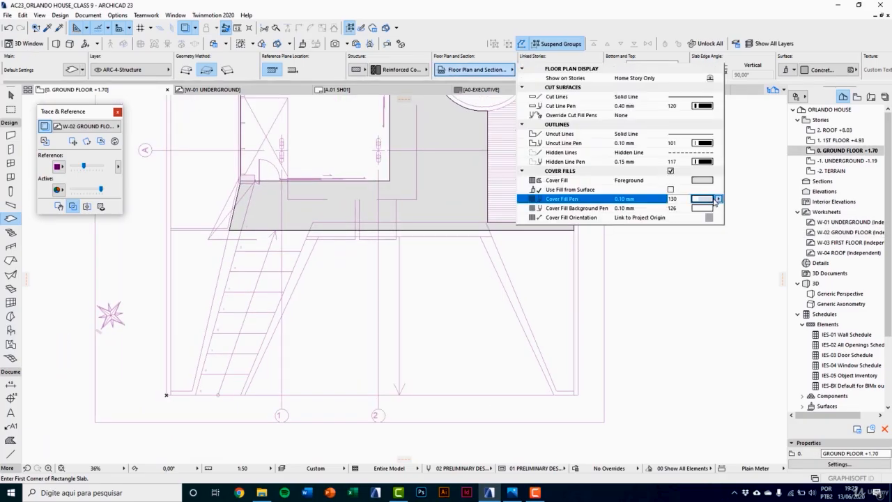
left_click(717, 199)
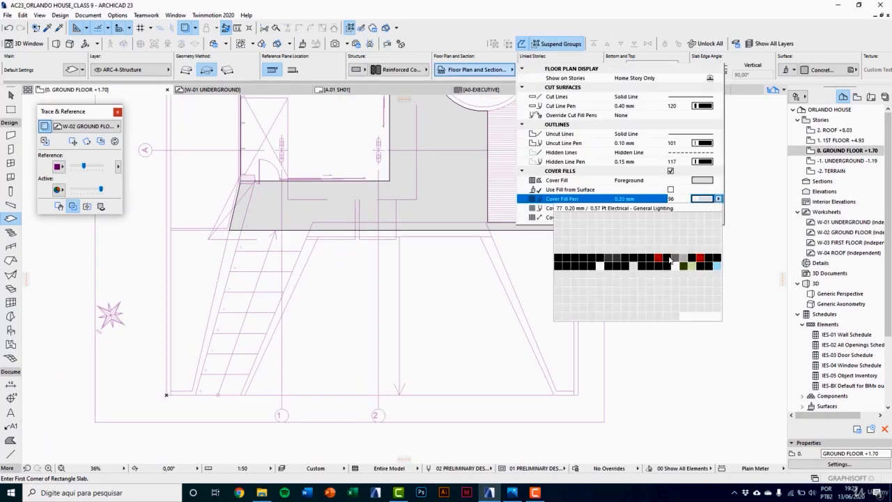
left_click(601, 266)
left_click(426, 255)
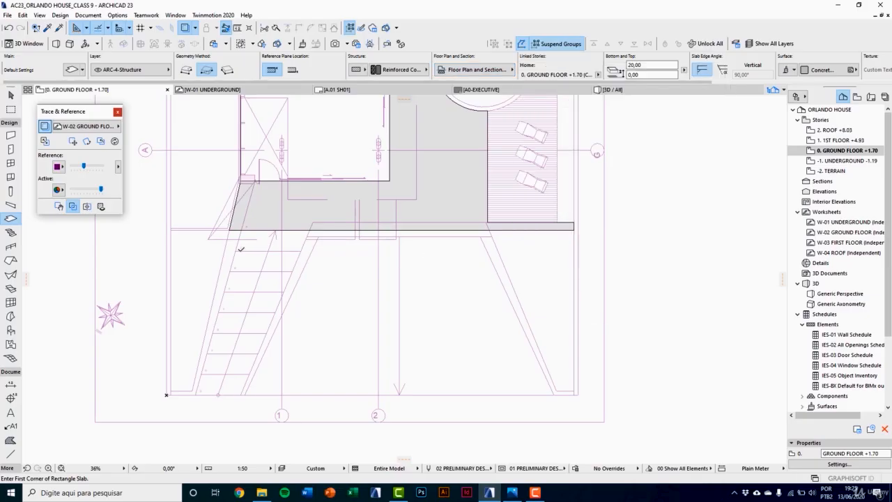
Step: Draw a polygonal slab strip along the stair's outer slanted edge, from the house corner to the front boundary, 20 cm wide at its front end
left_click(186, 70)
scroll(230, 206, "up", 5)
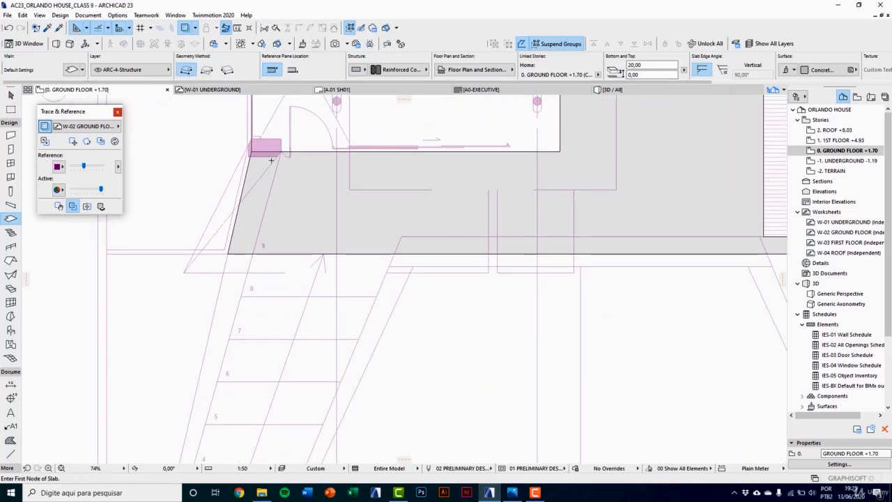
scroll(284, 143, "up", 3)
left_click(186, 145)
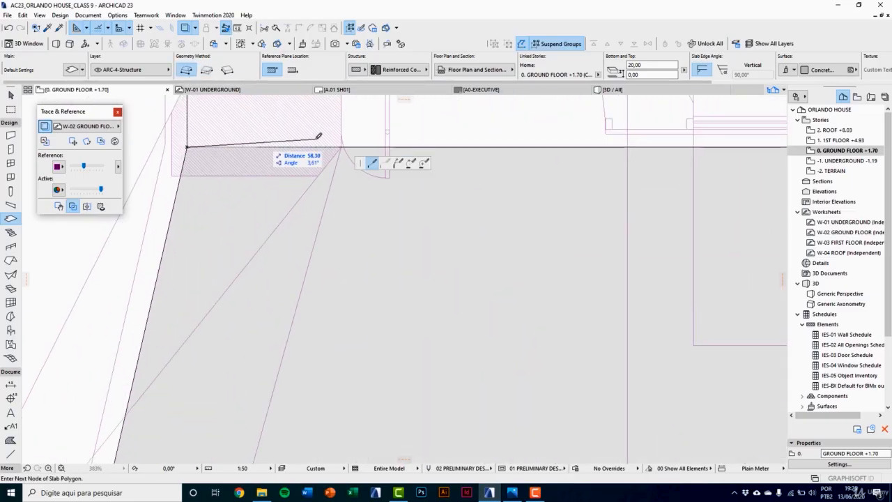
scroll(362, 147, "up", 2)
scroll(367, 151, "down", 5)
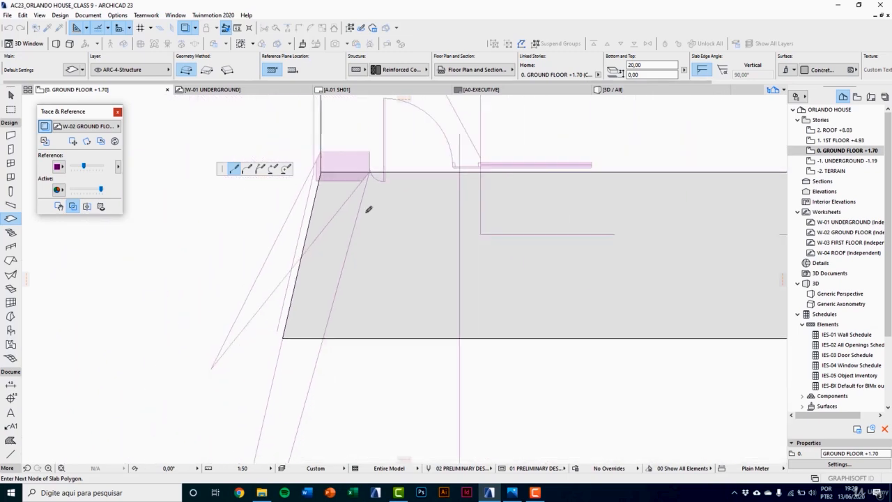
scroll(330, 344, "up", 5)
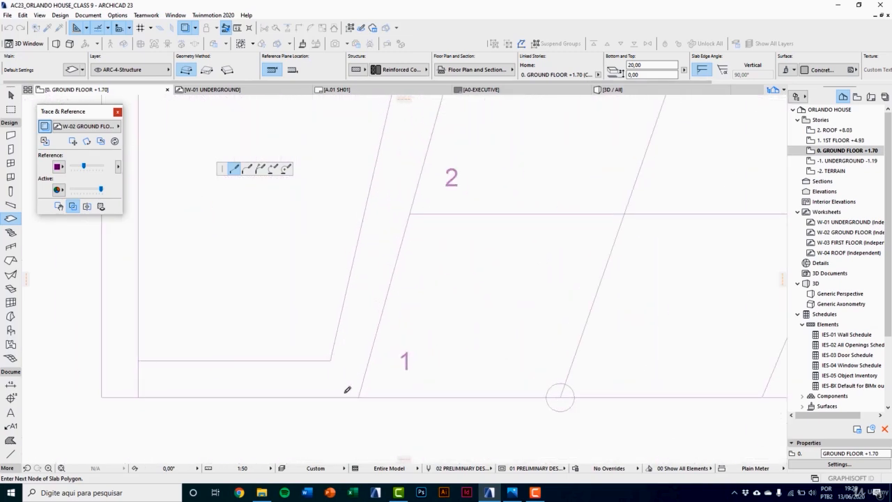
left_click(366, 398)
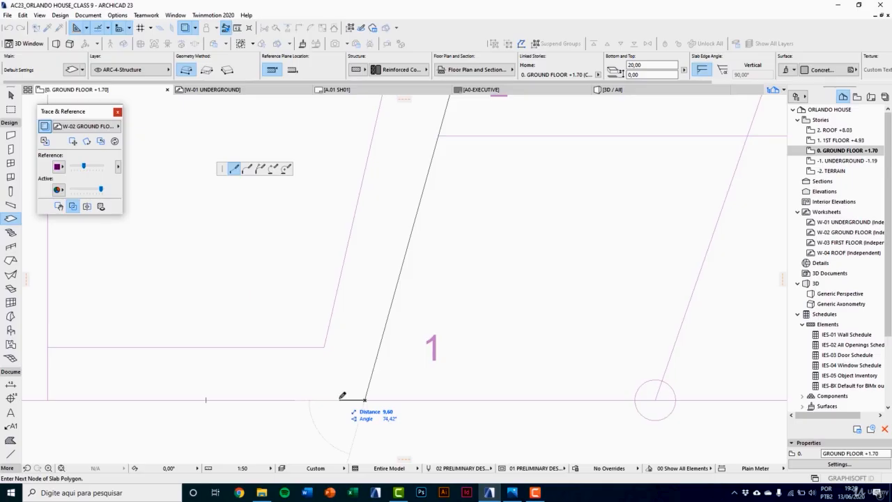
scroll(331, 388, "up", 3)
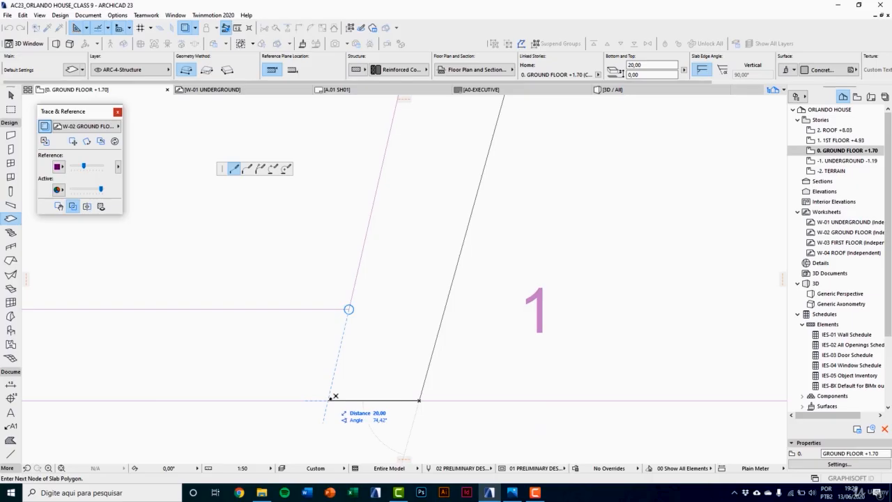
scroll(340, 427, "down", 1)
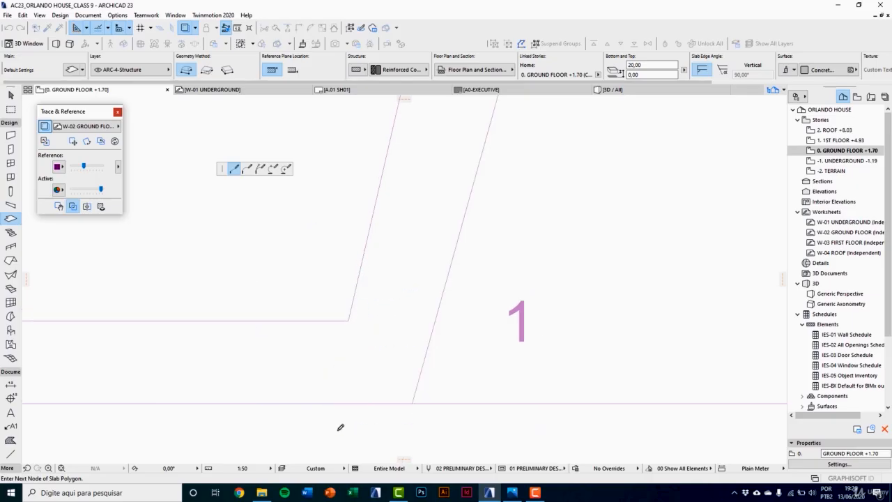
scroll(353, 334, "down", 5)
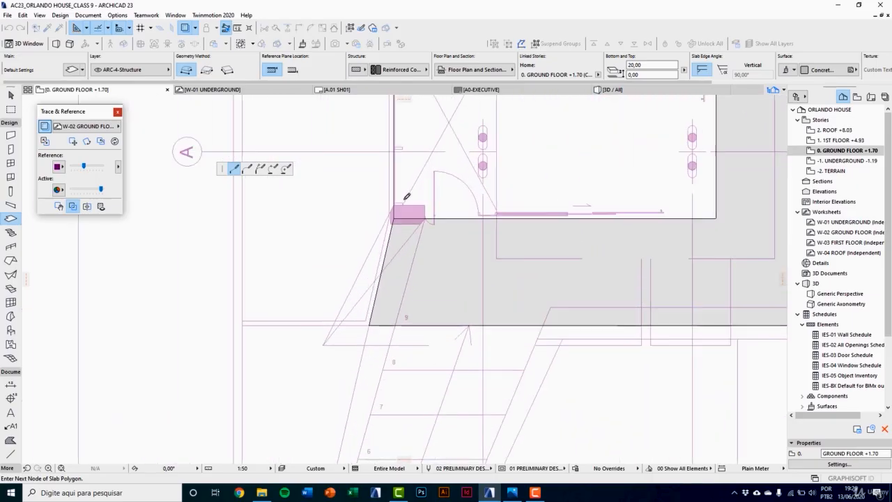
scroll(406, 197, "up", 3)
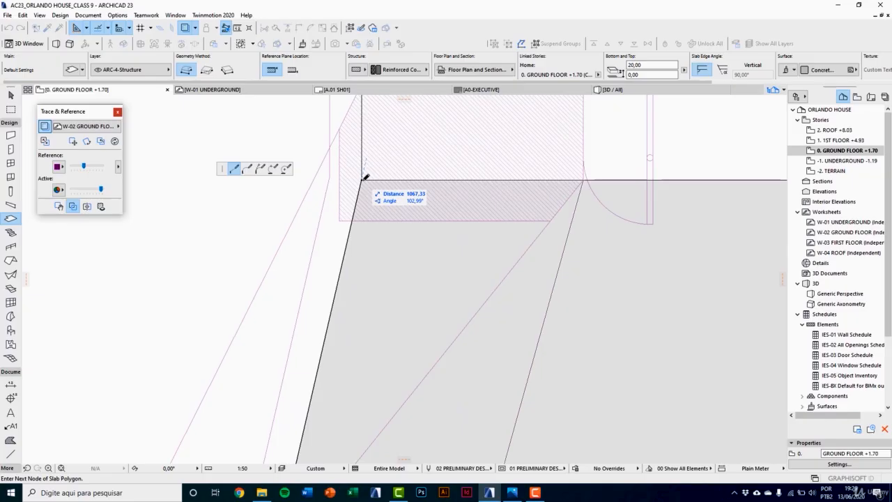
left_click(363, 178)
scroll(348, 230, "down", 4)
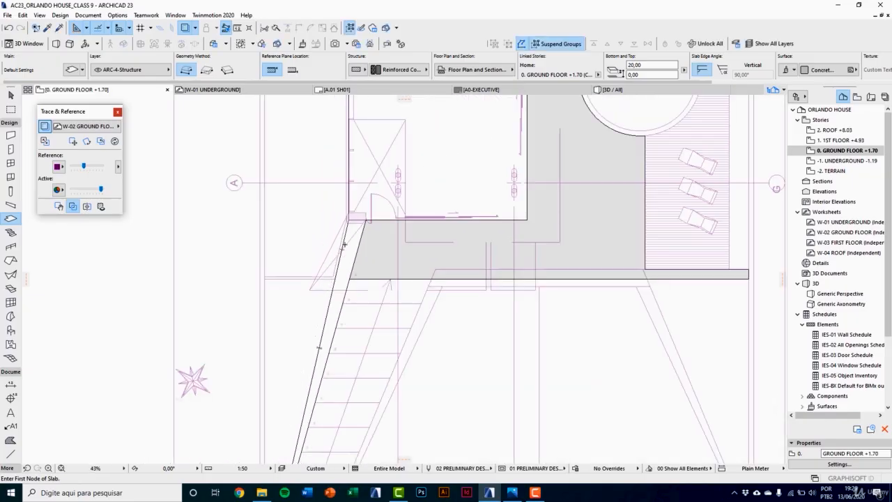
Step: Draw a polygonal slab strip over the existing slab's front edge, from the stair's inner slanted line to the slab's far end beside the deck
scroll(397, 317, "up", 3)
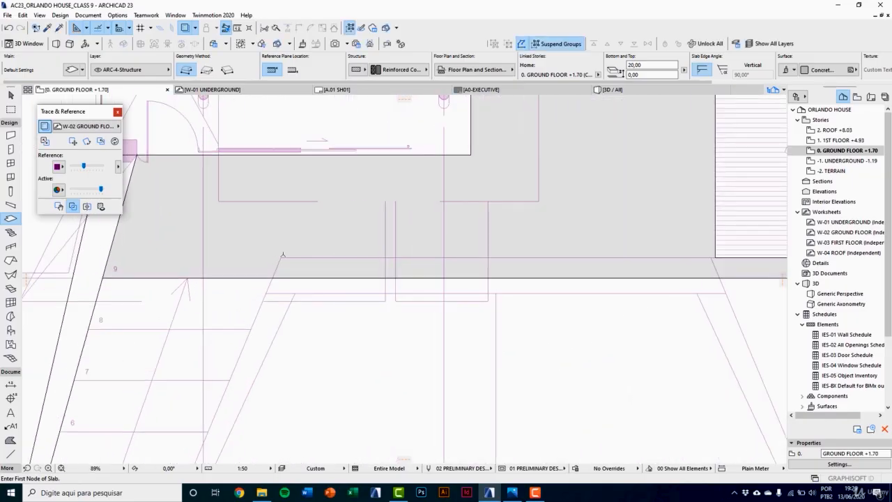
left_click(280, 256)
scroll(249, 276, "down", 4)
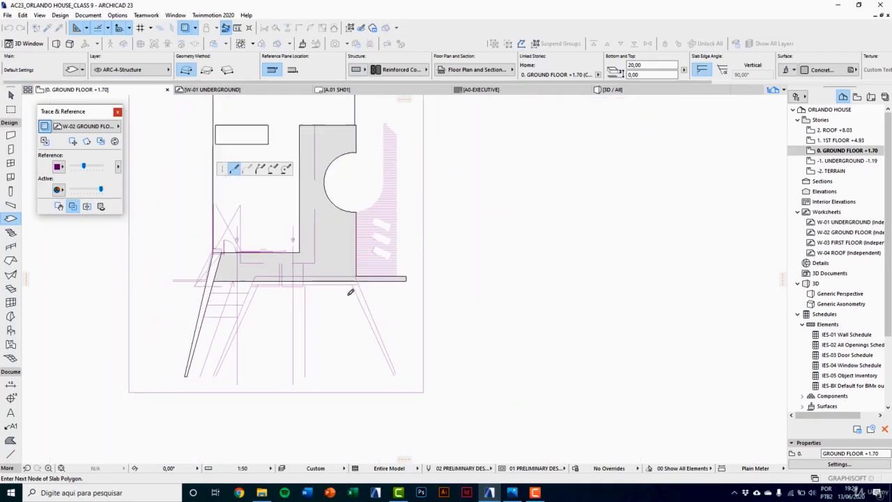
scroll(394, 275, "up", 5)
left_click(503, 259)
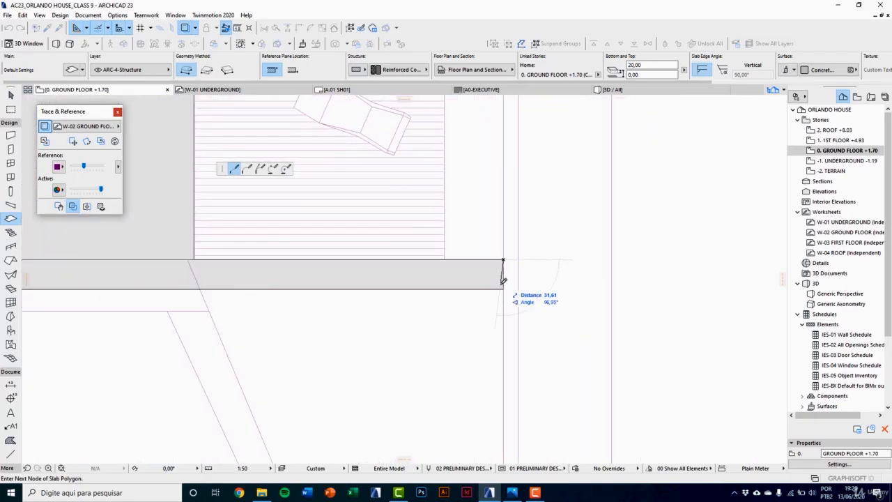
left_click(502, 289)
scroll(512, 291, "down", 4)
scroll(123, 297, "up", 4)
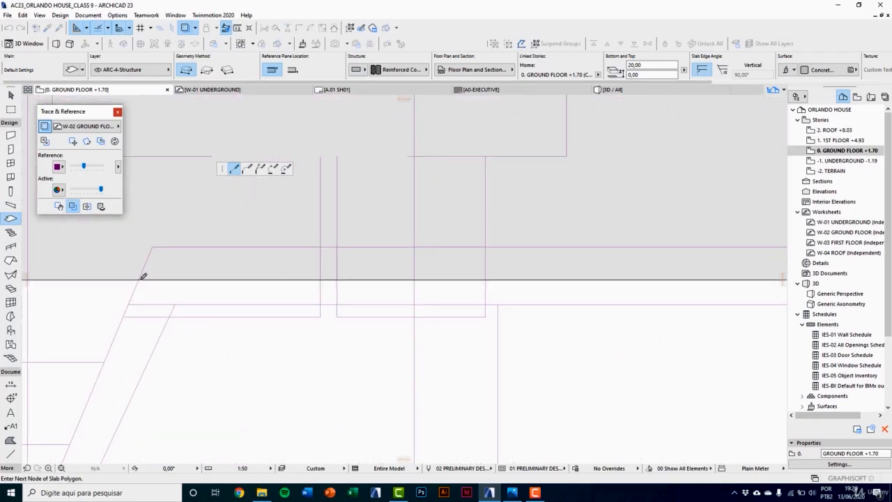
left_click(139, 279)
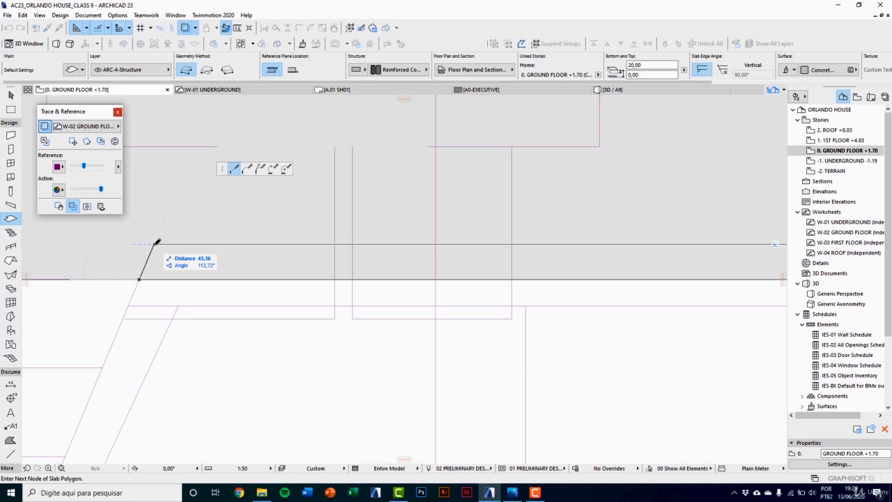
left_click(154, 243)
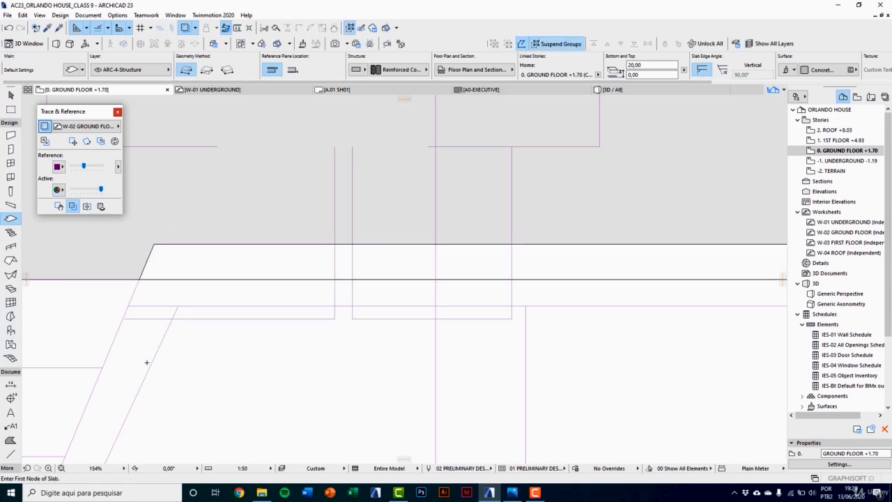
Step: Draw a polygonal slab strip along the stair's inner slanted edge, from the front slab strip to the front boundary, 20 cm wide at its front end
middle_click_drag(145, 357, 323, 238)
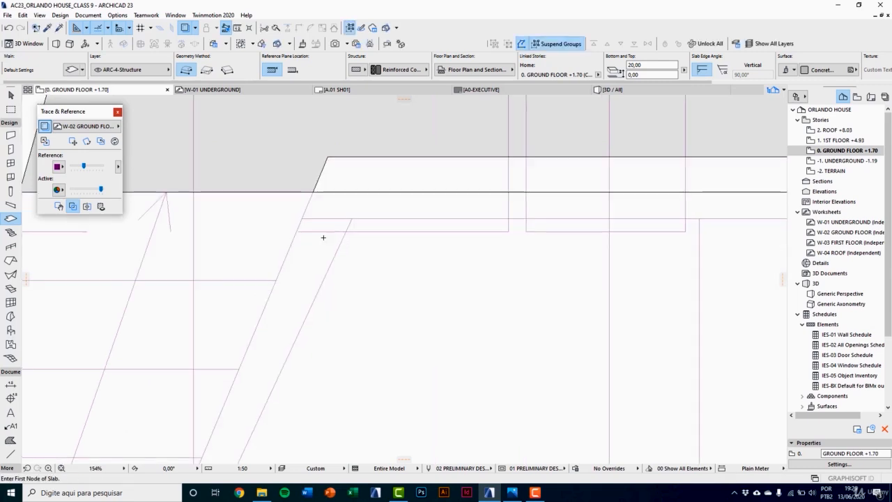
left_click(312, 191)
scroll(326, 184, "down", 5)
scroll(272, 301, "up", 4)
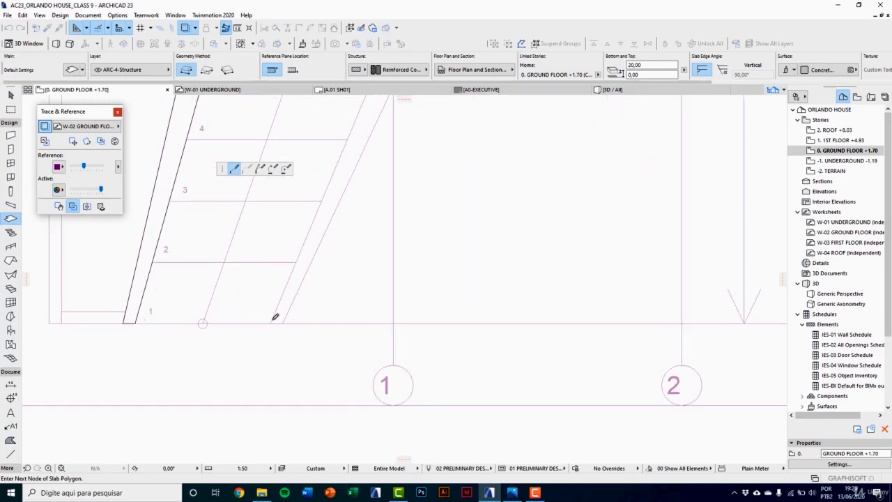
scroll(273, 317, "up", 5)
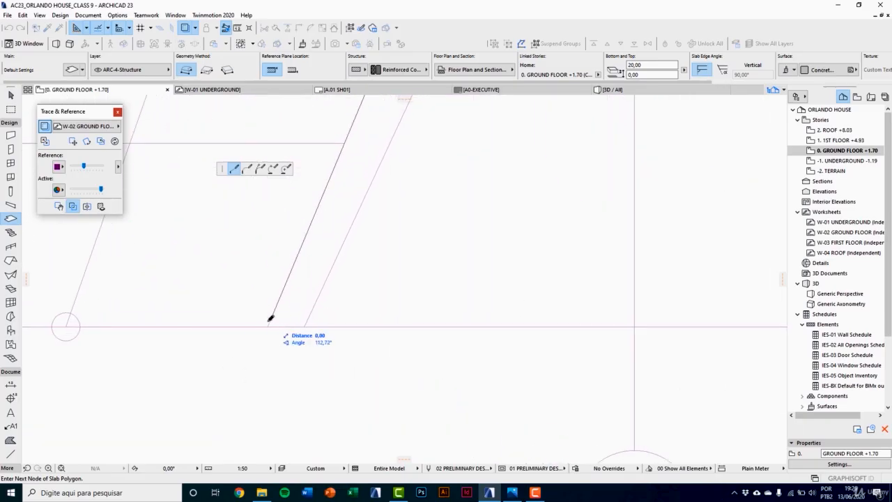
left_click(268, 326)
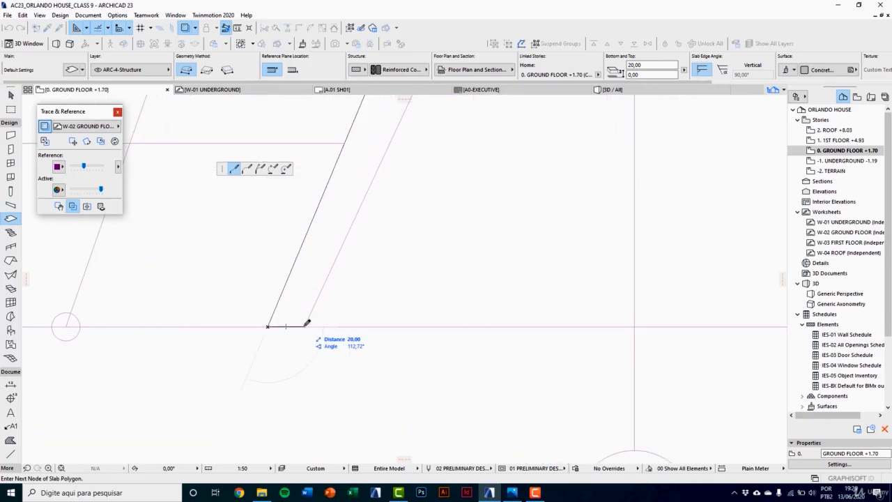
scroll(286, 391, "down", 2)
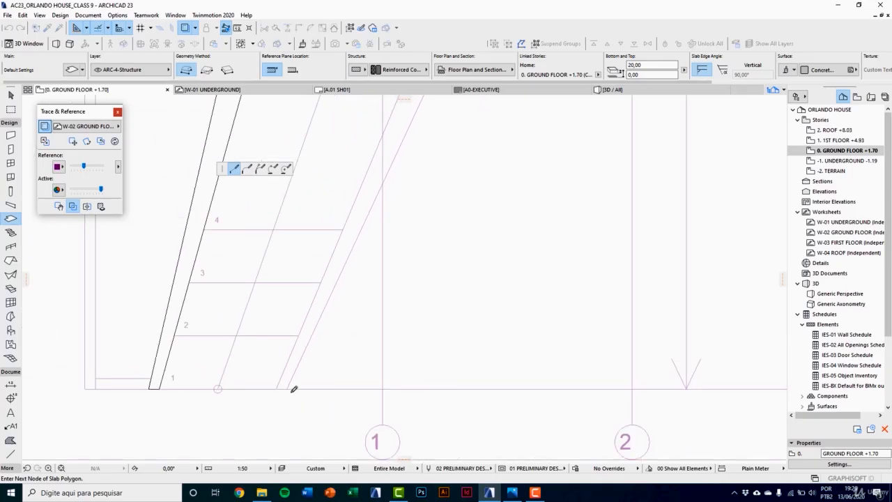
scroll(342, 319, "down", 2)
scroll(349, 309, "up", 5)
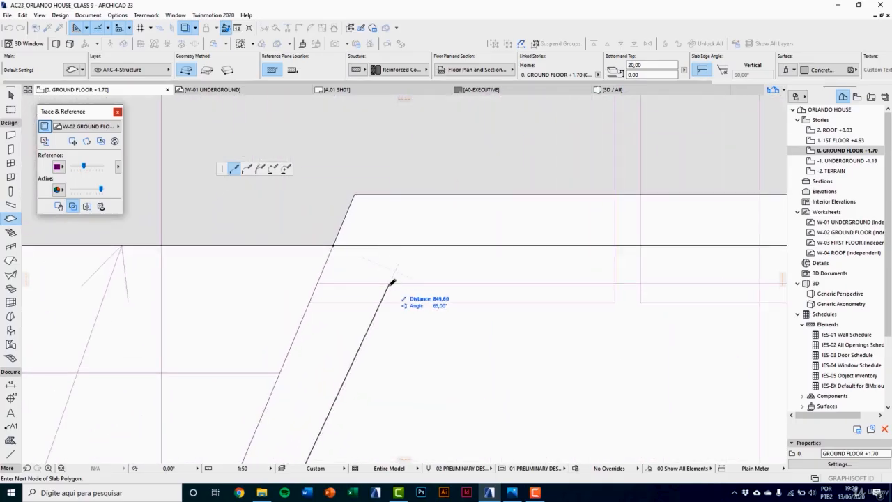
left_click(408, 245)
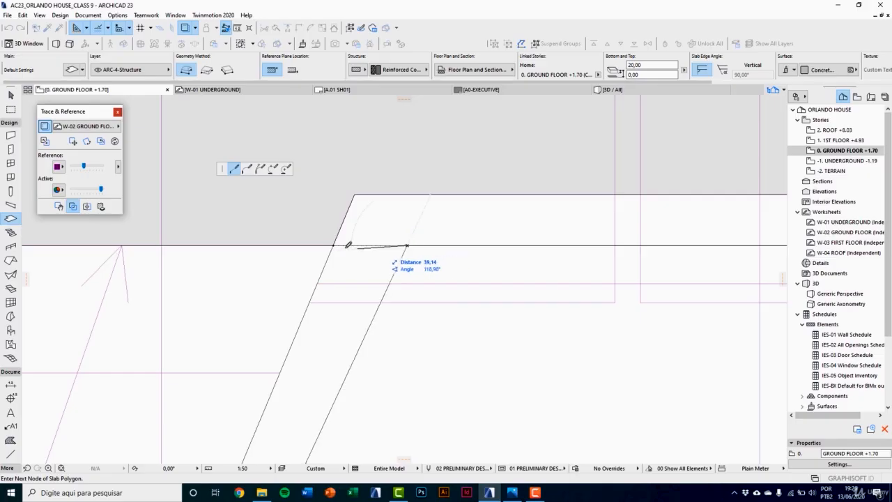
left_click(334, 245)
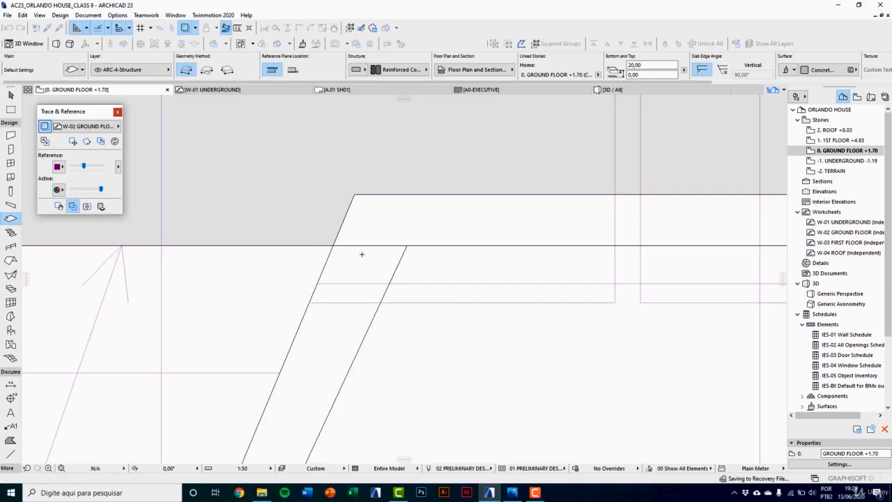
scroll(362, 279, "down", 5)
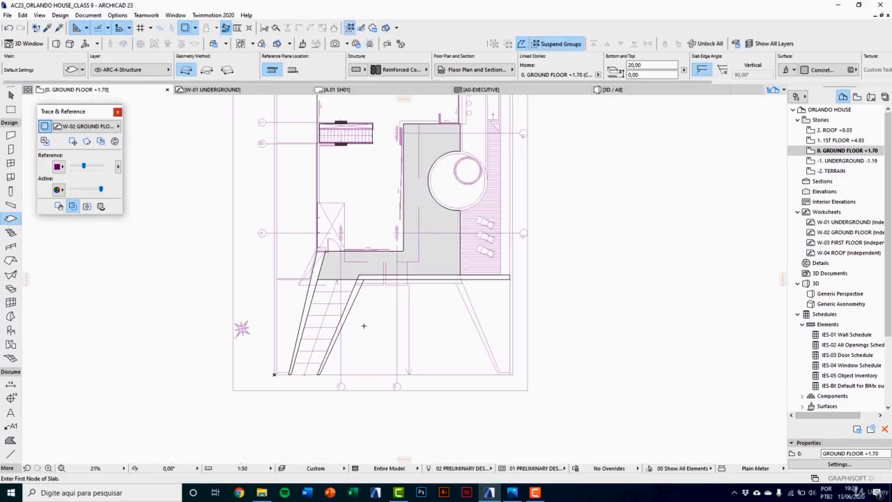
middle_click_drag(363, 326, 344, 342)
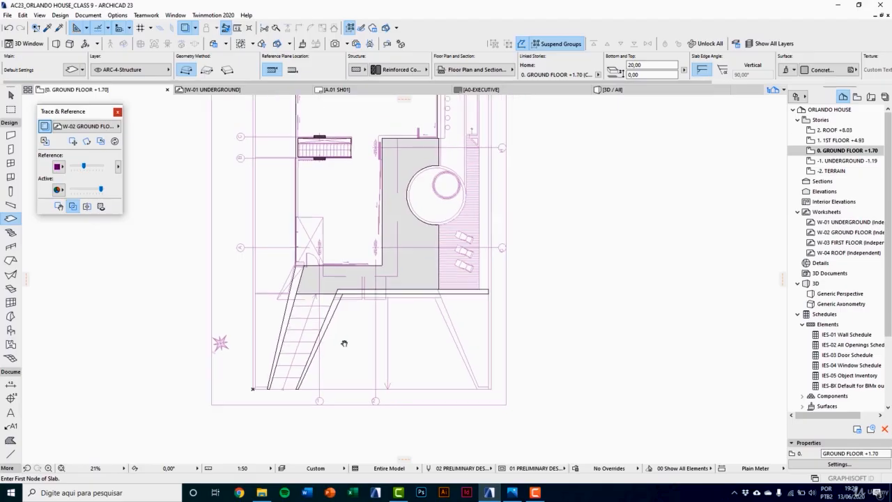
Step: In the 3D view, elevate the slab strip along the stair's outer edge by 80 cm
key("F3")
scroll(359, 308, "up", 4)
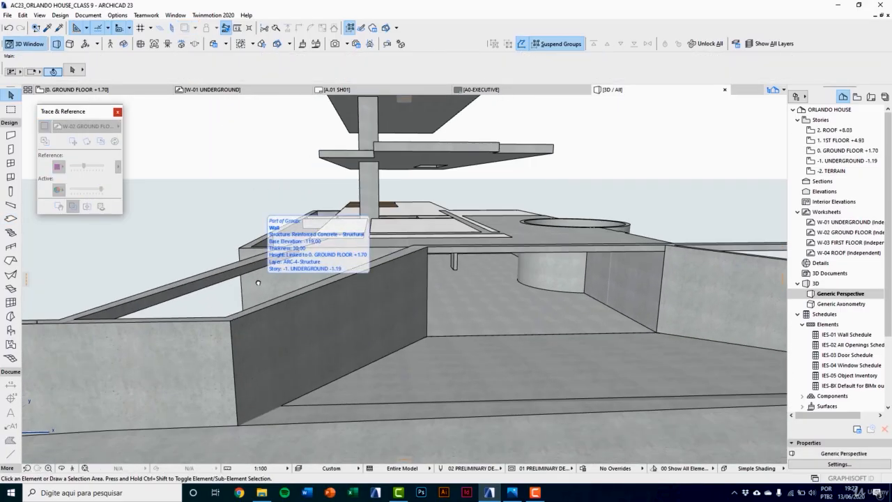
scroll(261, 289, "down", 2)
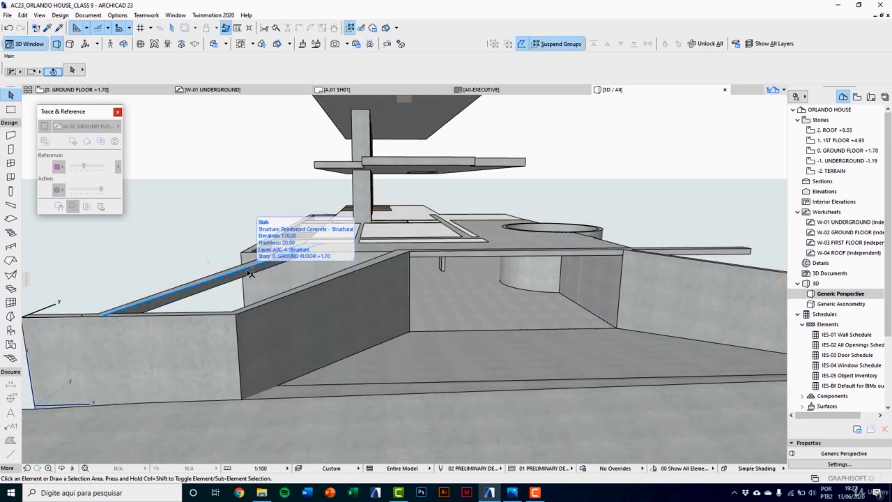
left_click(250, 273)
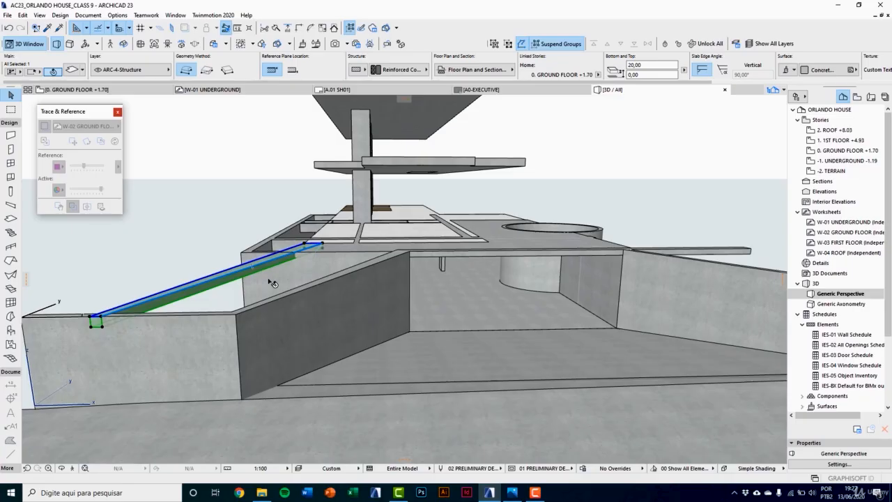
middle_click_drag(269, 280, 259, 287)
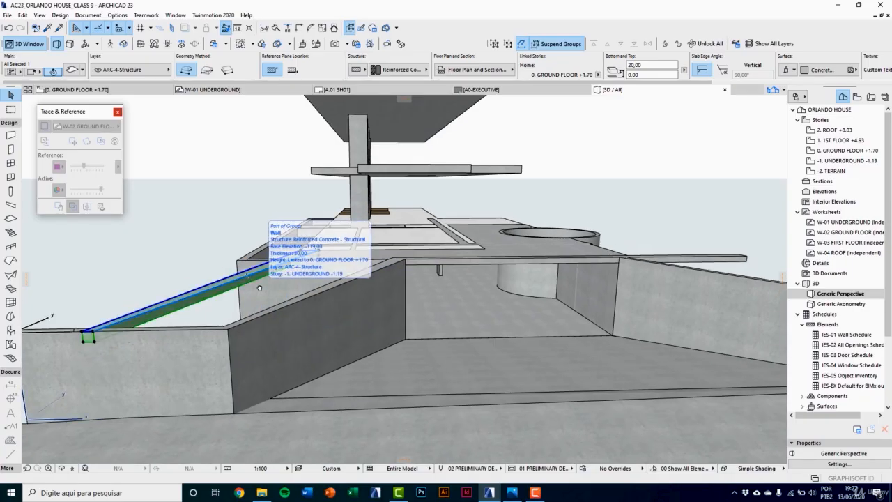
key("ctrl+9")
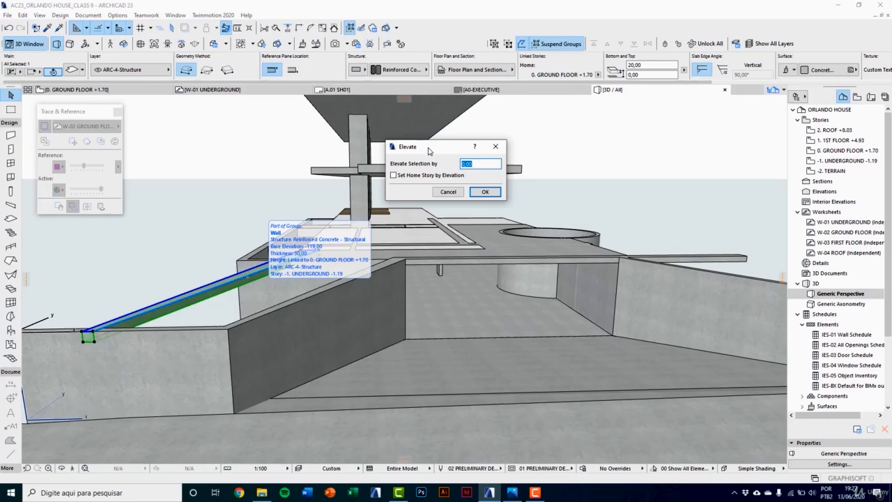
left_click_drag(428, 150, 398, 172)
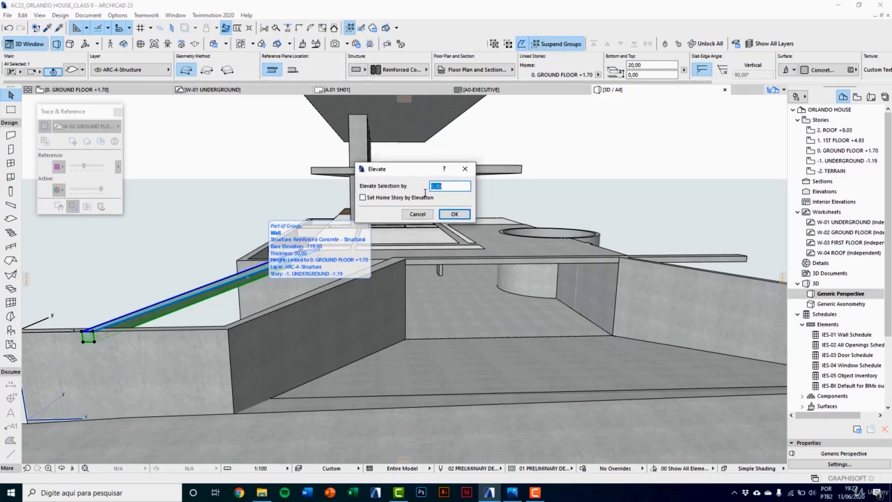
type("80")
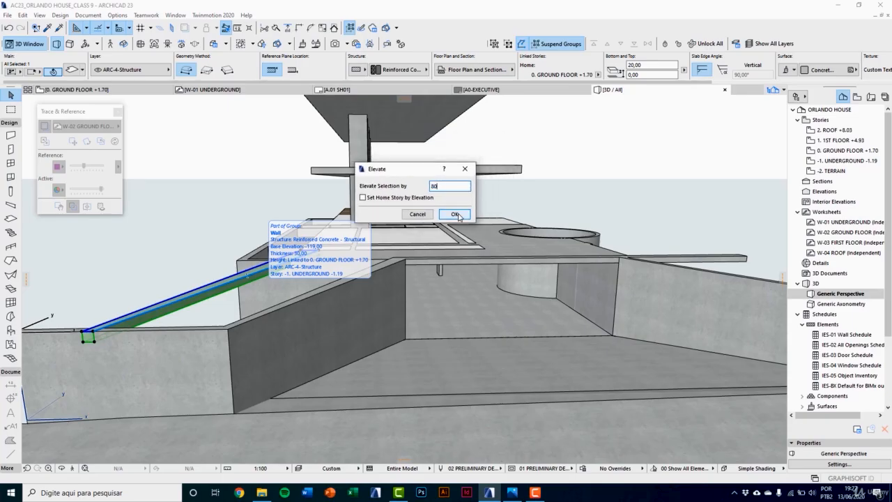
left_click(455, 214)
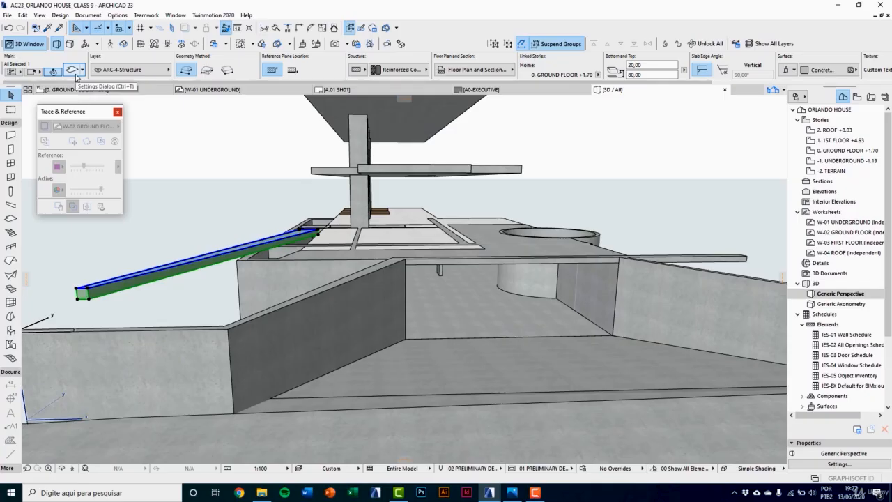
Step: Set the thickness of the stair's outer slab strip to 80 cm
left_click(74, 71)
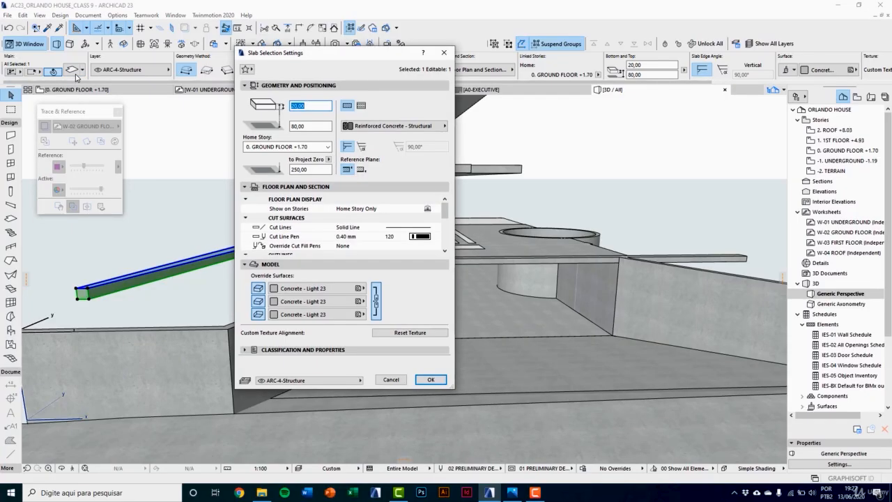
type("80")
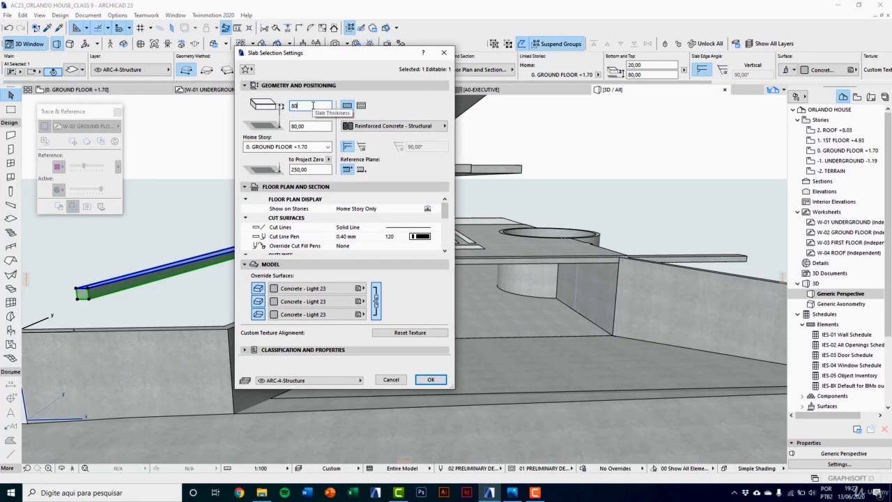
key("Return")
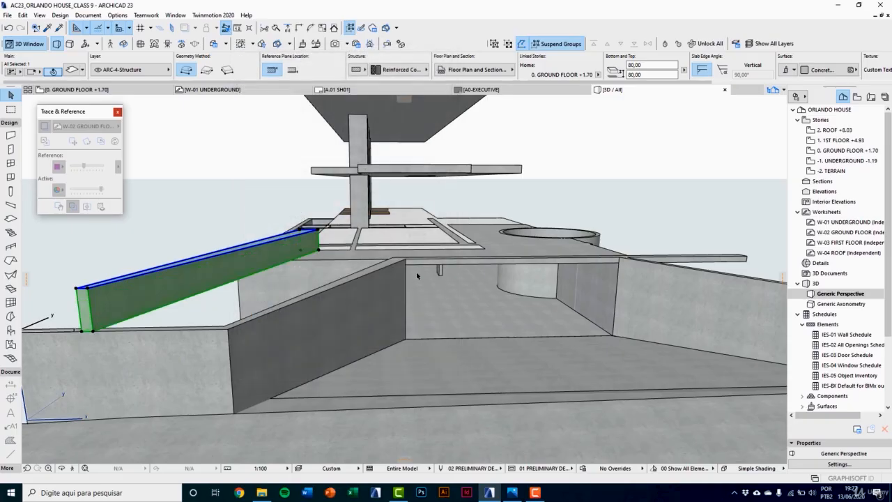
Step: Elevate the front-edge slab strip and the stair's inner slanted slab strip together by 30 cm
left_click(422, 263)
left_click(395, 273, "shift")
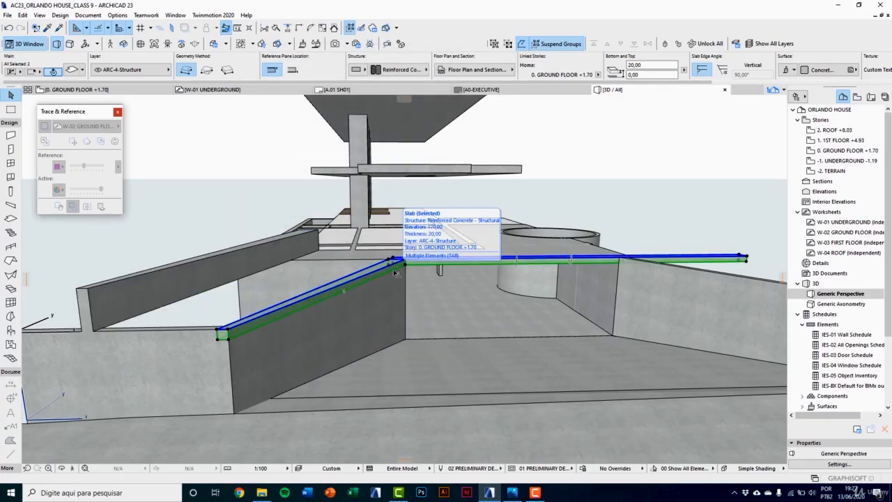
key("ctrl+9")
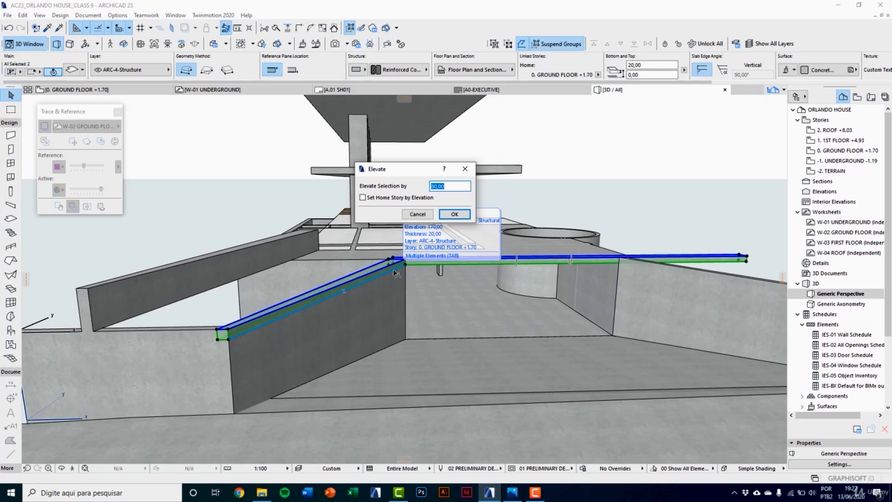
key("Return")
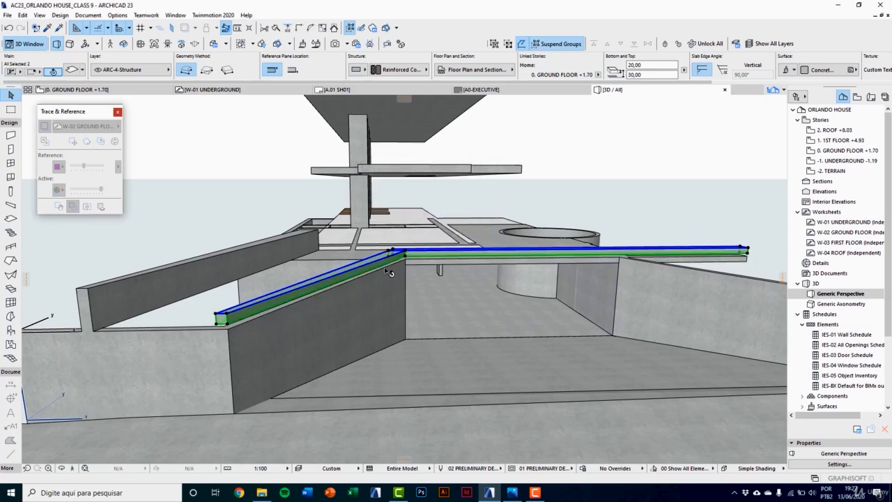
Step: Set the thickness of both the front-edge strip and the stair's inner strip to 30 cm
left_click(69, 69)
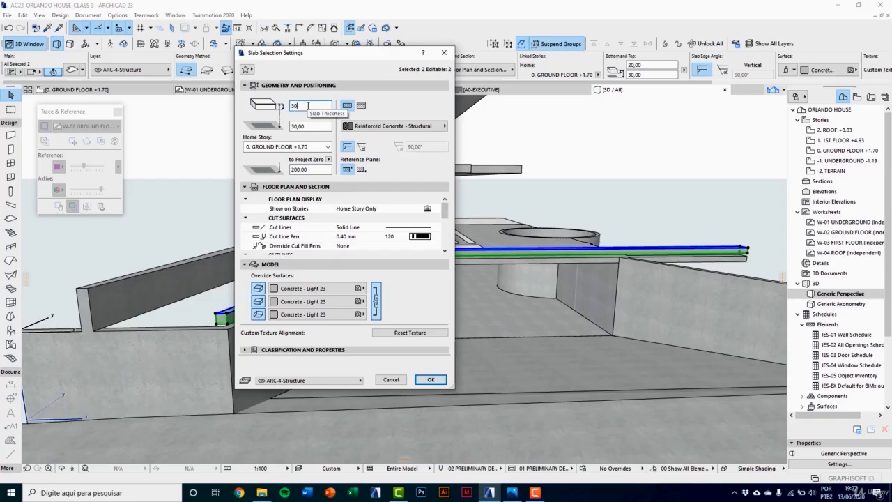
key("Return")
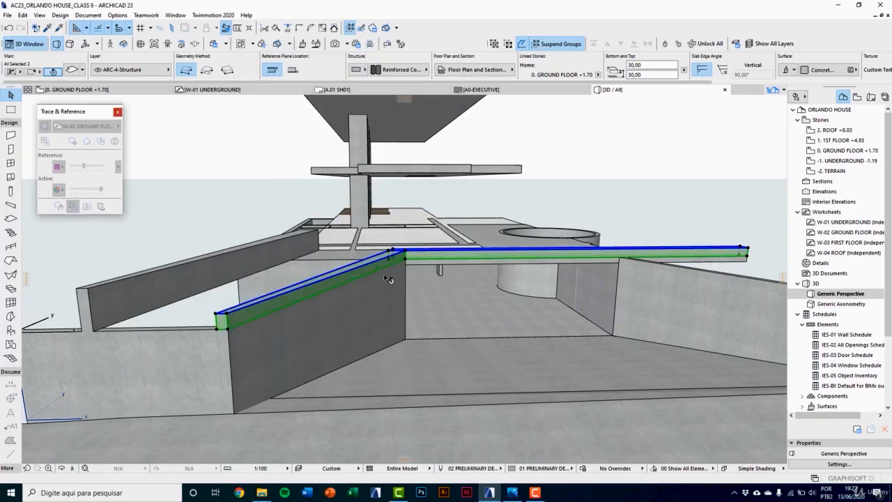
key("Escape")
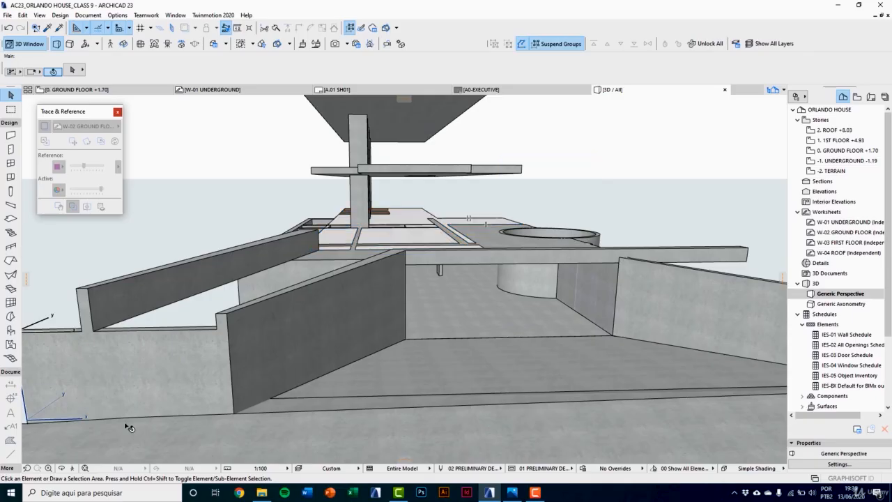
Step: Stretch the height of the wall across the stair's front down to the bottom corner of the adjoining ramp wall
middle_click_drag(204, 387, 354, 373)
scroll(376, 371, "up", 5)
left_click(408, 313)
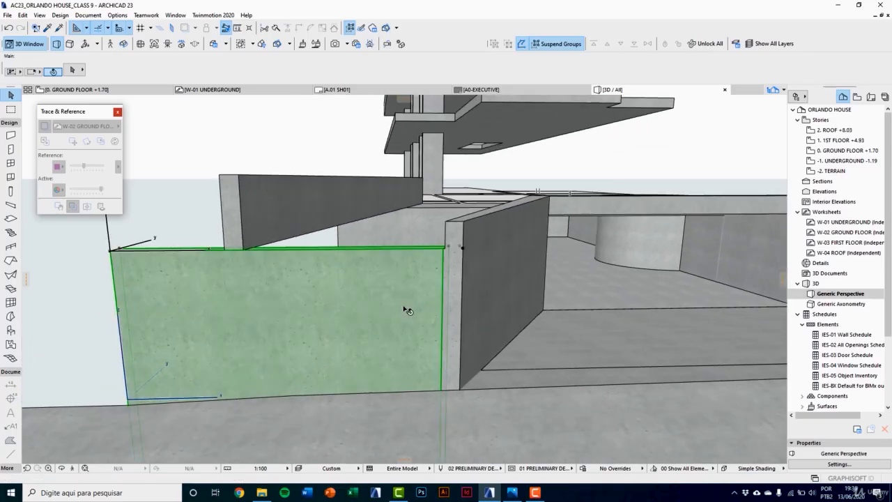
left_click(462, 248)
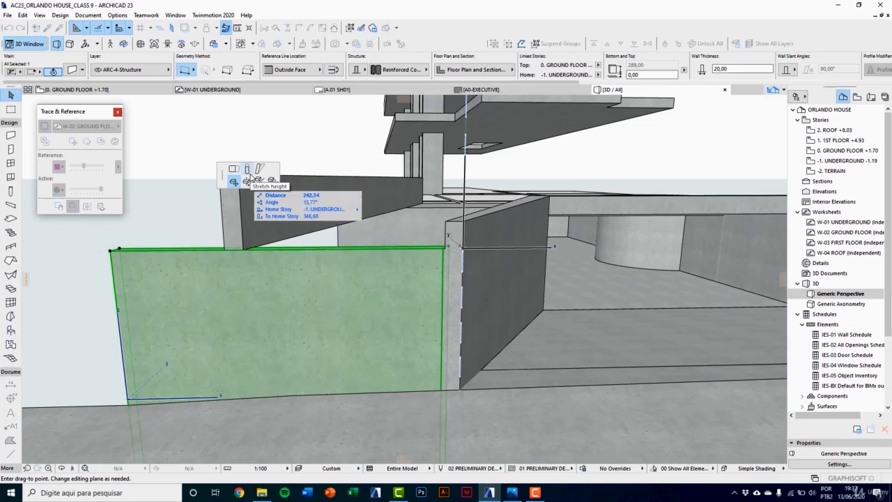
left_click(249, 174)
scroll(460, 389, "up", 2)
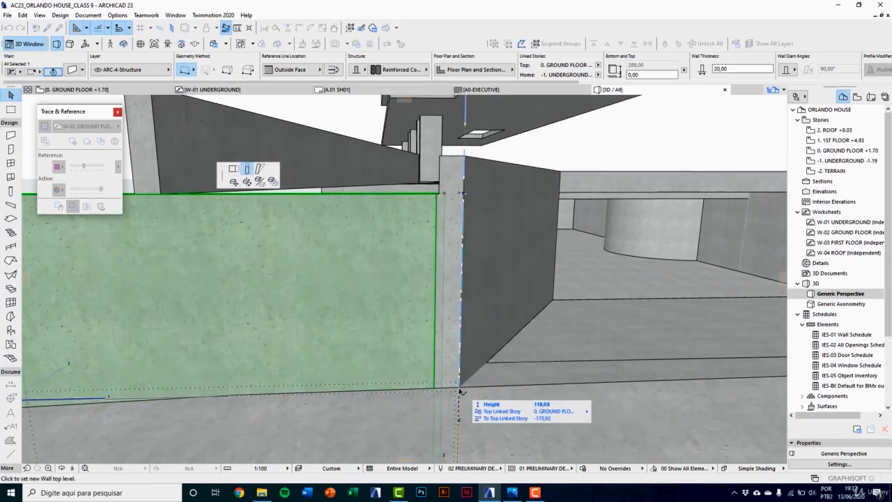
left_click(459, 389)
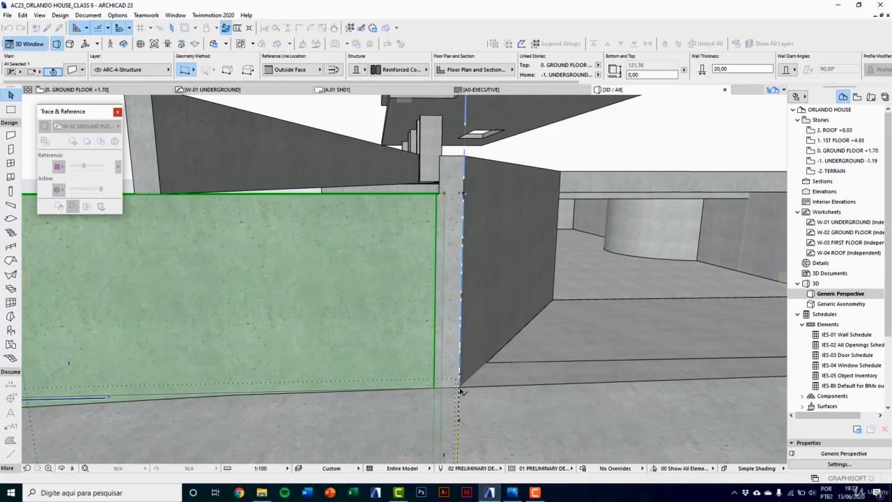
key("Escape")
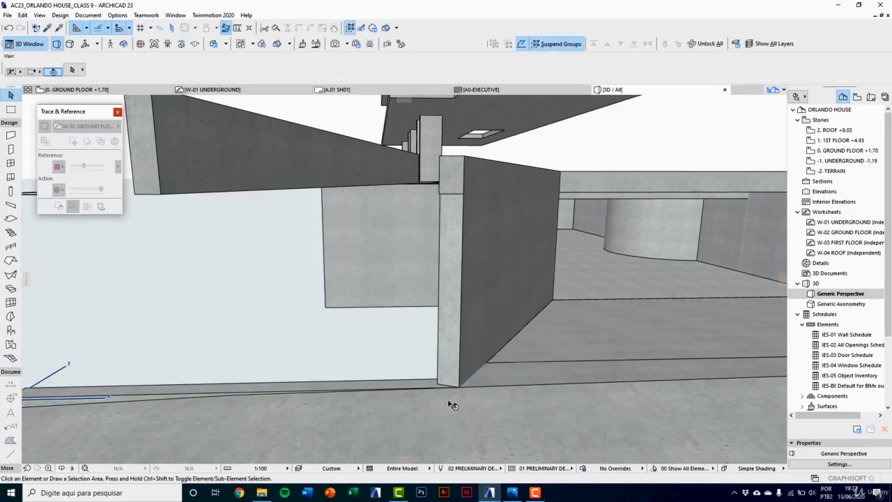
scroll(449, 403, "down", 2)
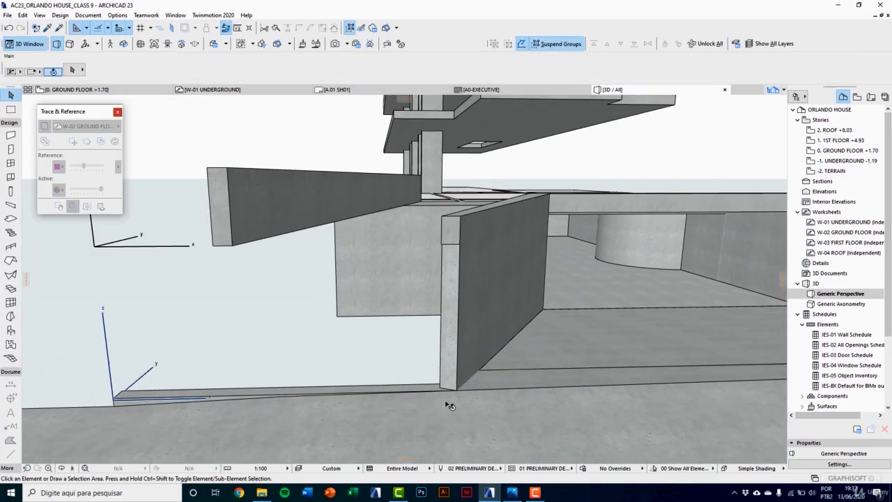
Step: Copy the stair's inner slab strip settings as slab defaults, with thickness 10 cm and offset to the home story 0
key("F2")
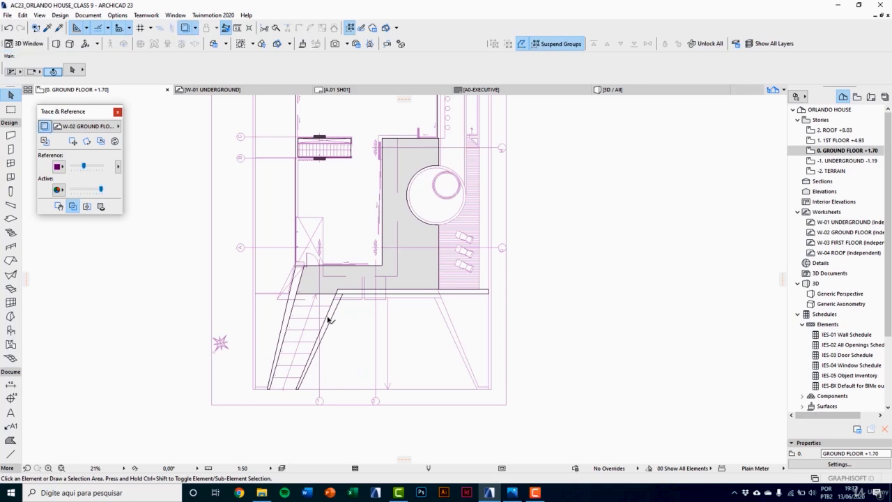
scroll(329, 319, "up", 5)
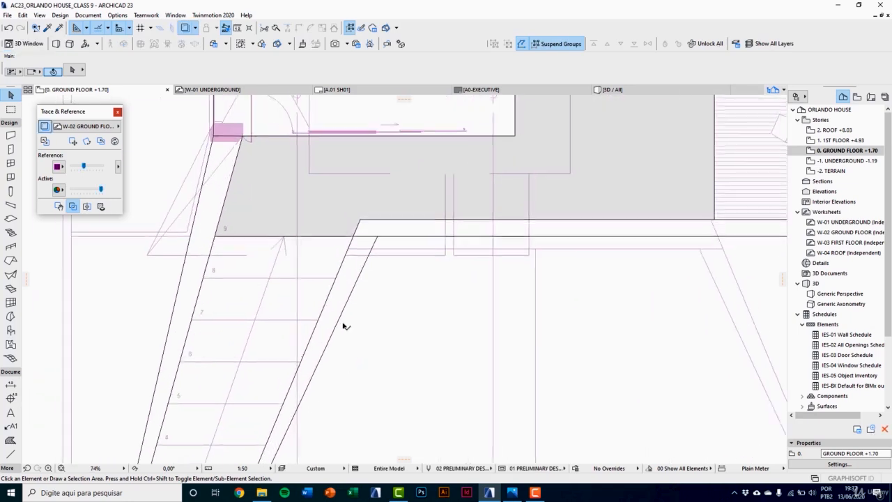
left_click(47, 28)
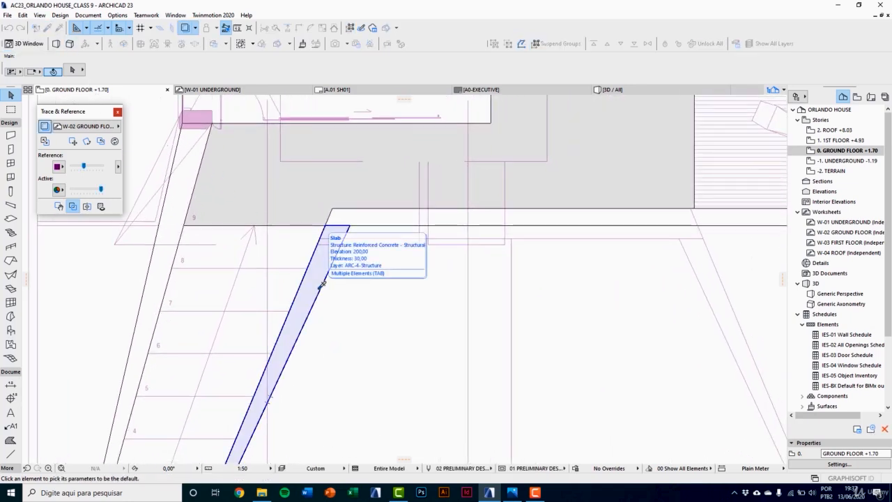
left_click(321, 284)
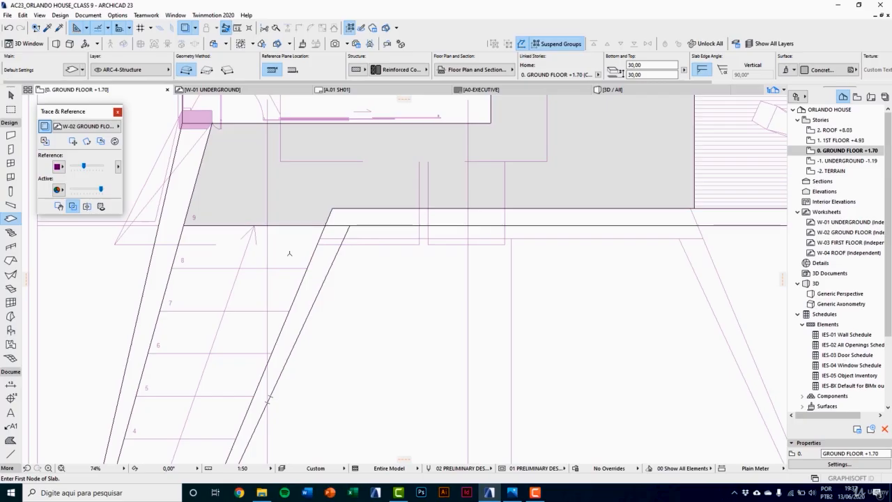
left_click(72, 70)
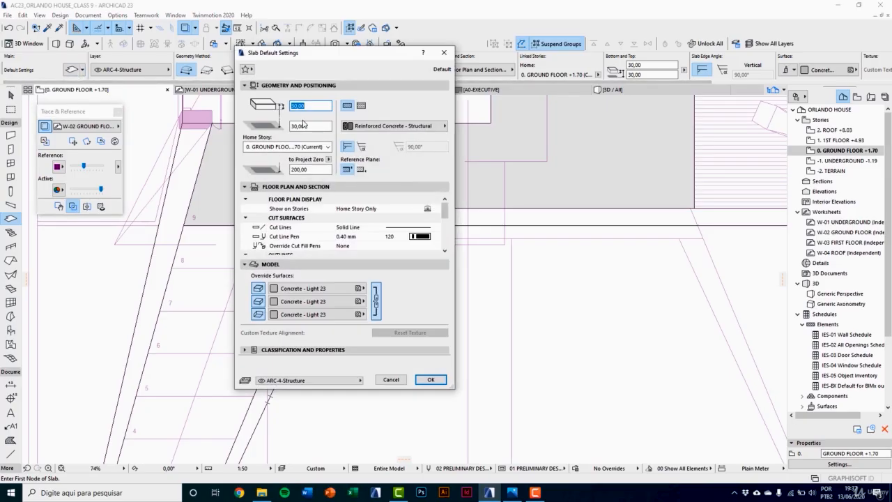
type("10")
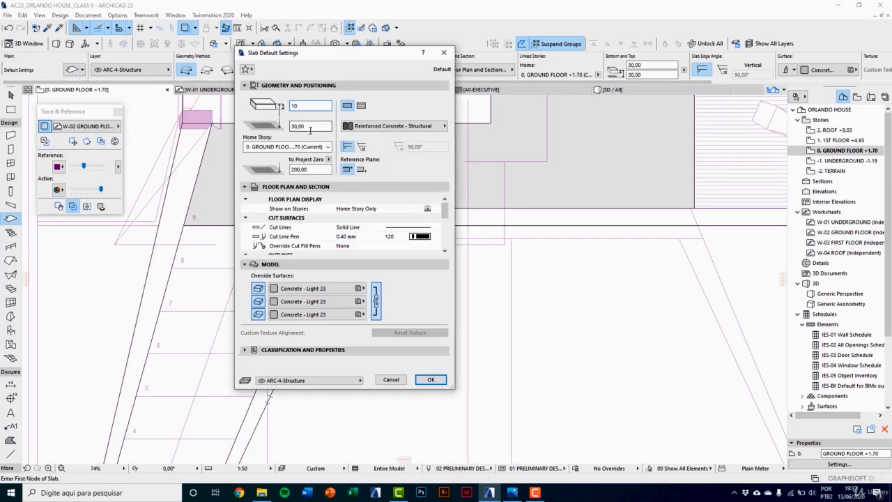
type(",00")
left_click(311, 126)
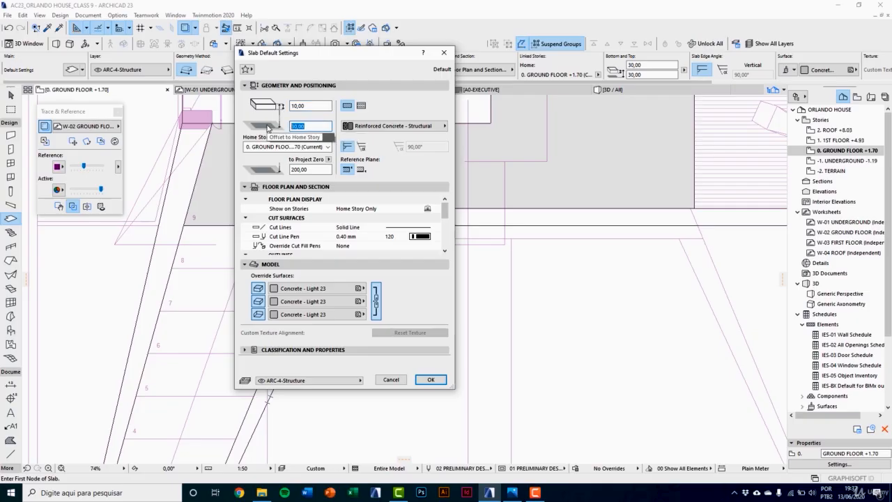
type("0,00")
left_click(431, 379)
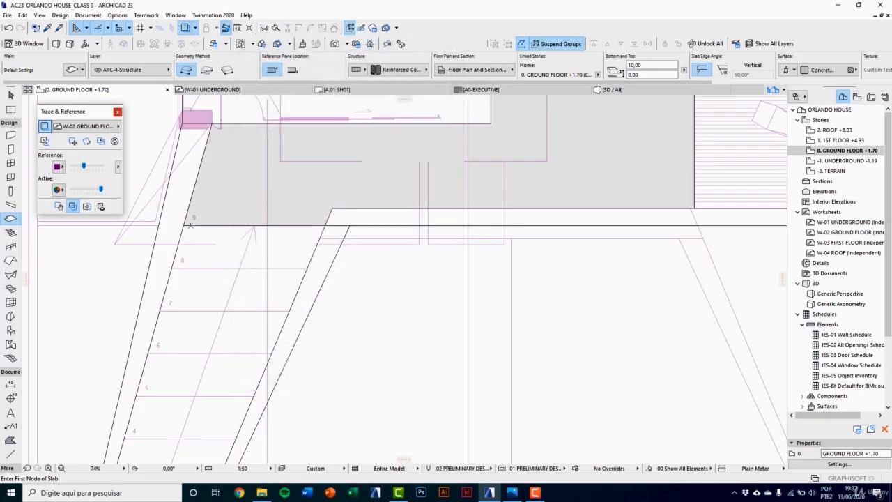
Step: Draw the top stair tread as a four-sided slab over tread 8 of the reference plan, between the two slanted strips
scroll(190, 225, "up", 3)
left_click(176, 200)
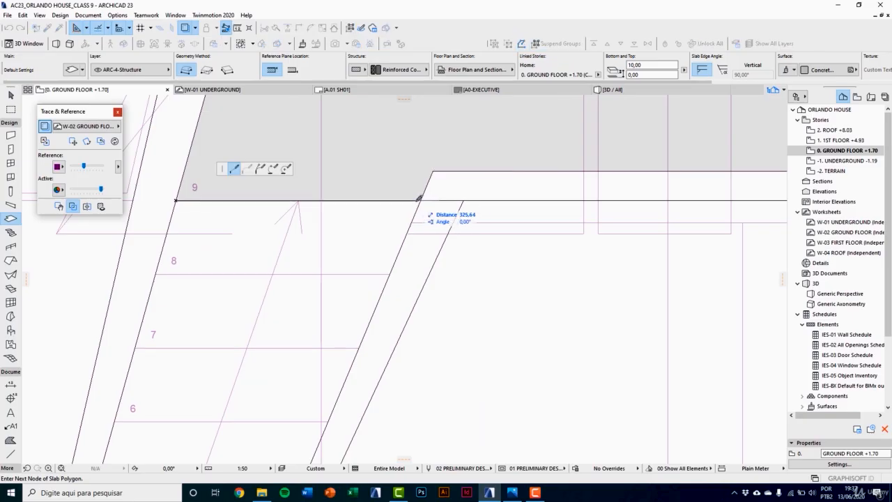
left_click(420, 200)
left_click(390, 274)
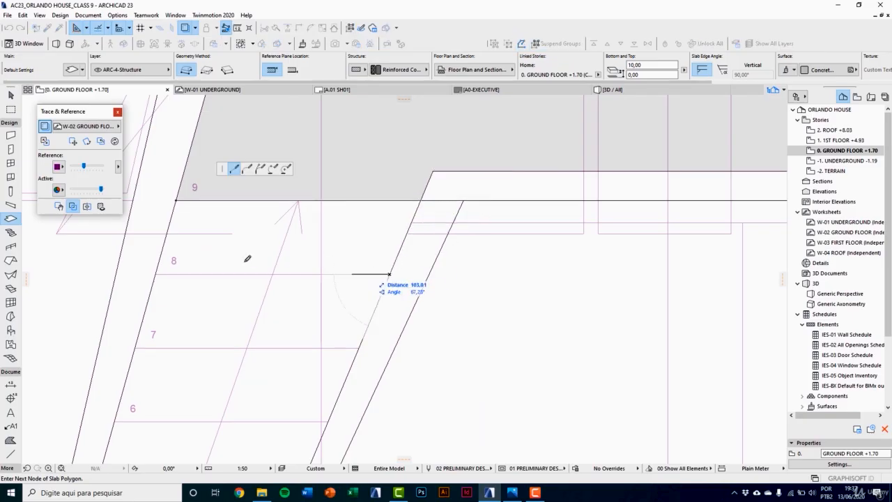
left_click(155, 274)
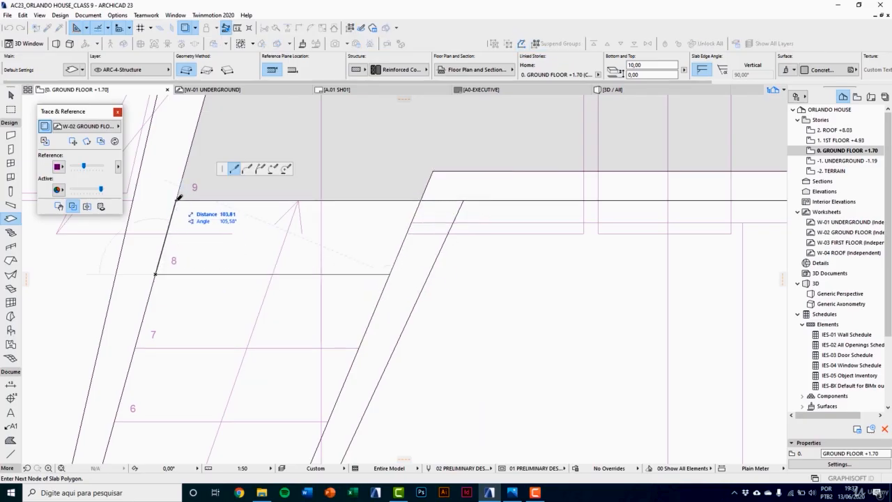
left_click(176, 200)
key("Escape")
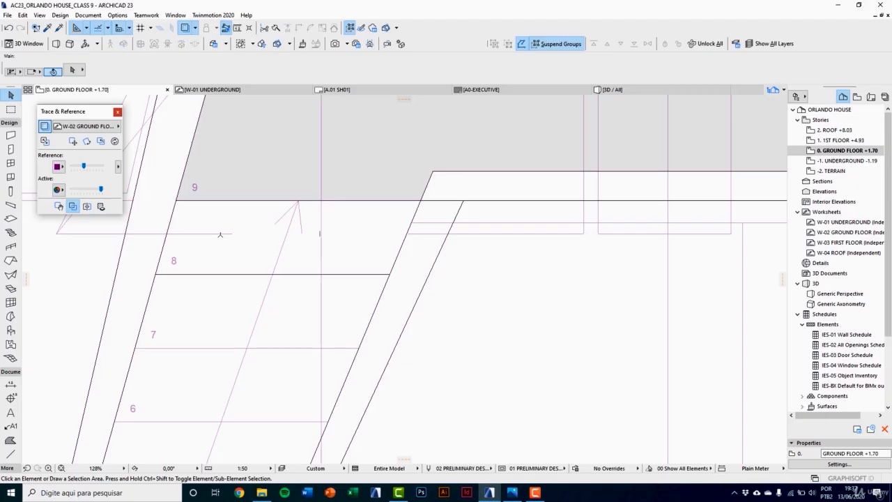
Step: Elevate the new top tread slab by -18.8 cm in the 3D view
key("F3")
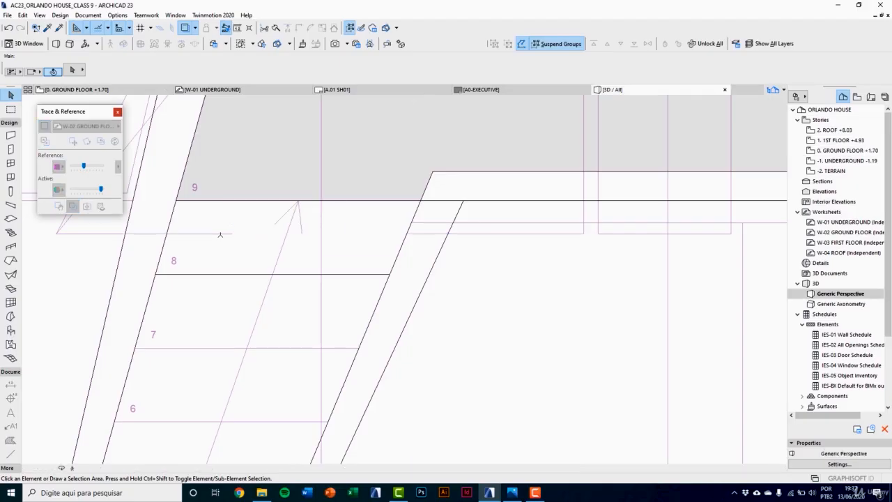
scroll(356, 325, "up", 5)
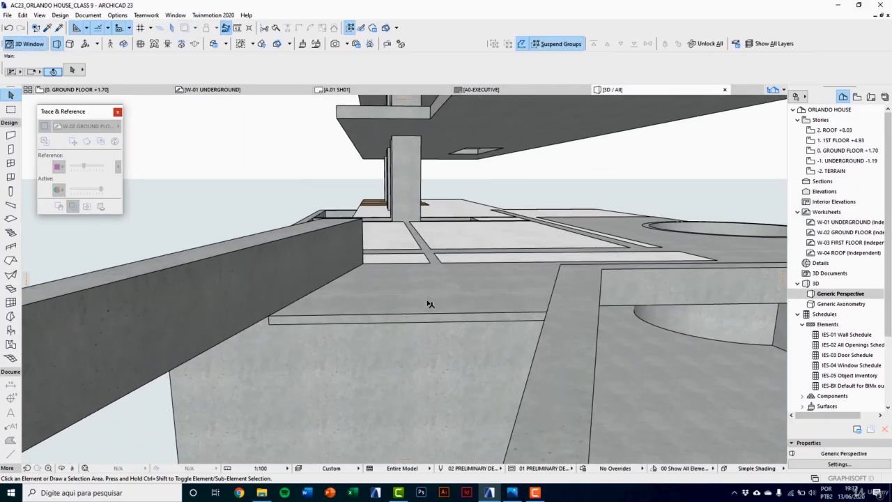
left_click(431, 308)
middle_click_drag(465, 306, 450, 324)
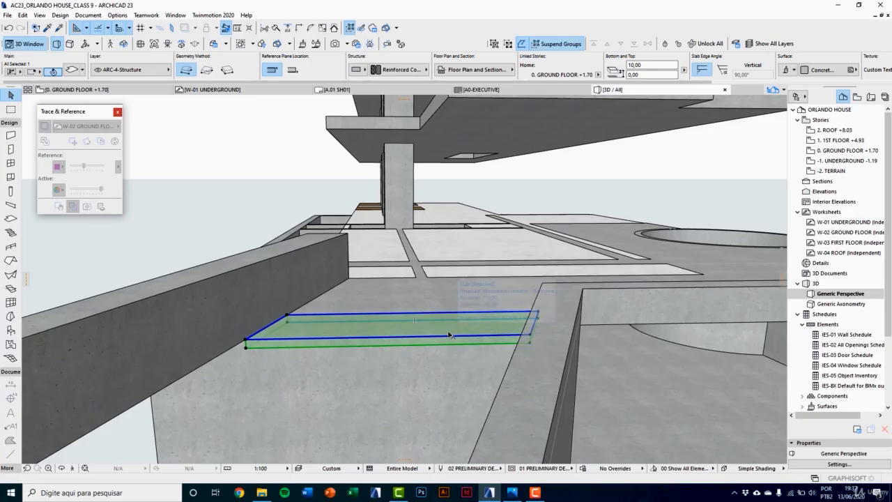
key("ctrl+9")
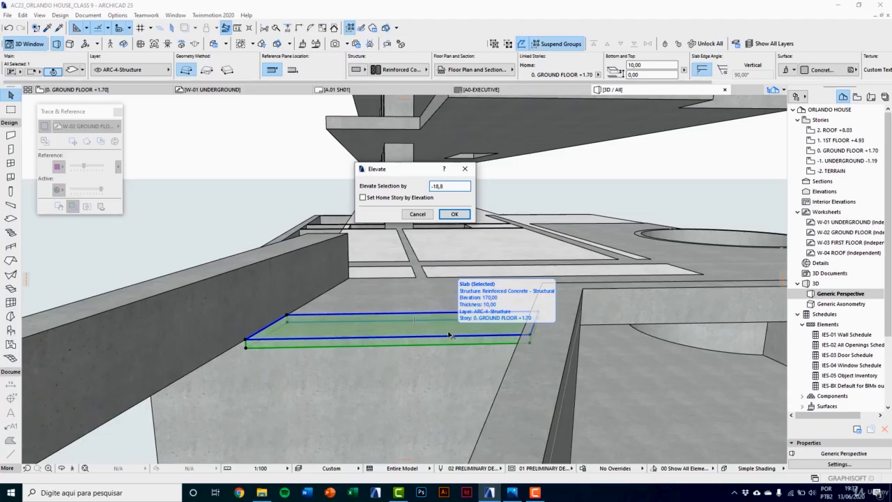
type("-18,8")
left_click(454, 214)
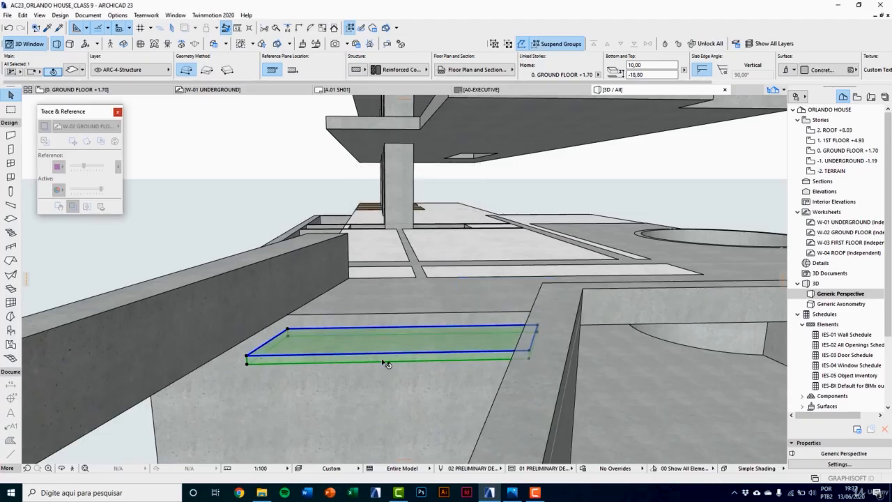
mouse_move(387, 363)
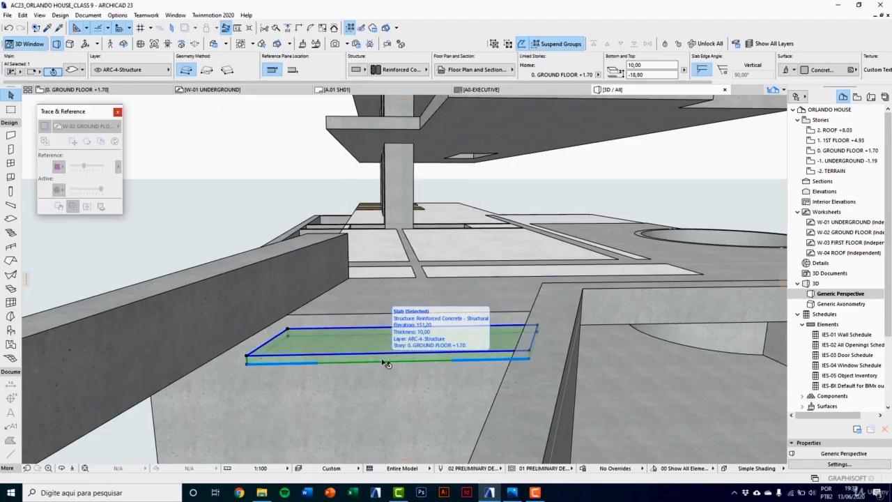
Step: Multiply the tread slab down the stair by incremental dragging, with 7 copies and a vertical displacement of -18.8 cm, using its outer edge as spacing
key("F2")
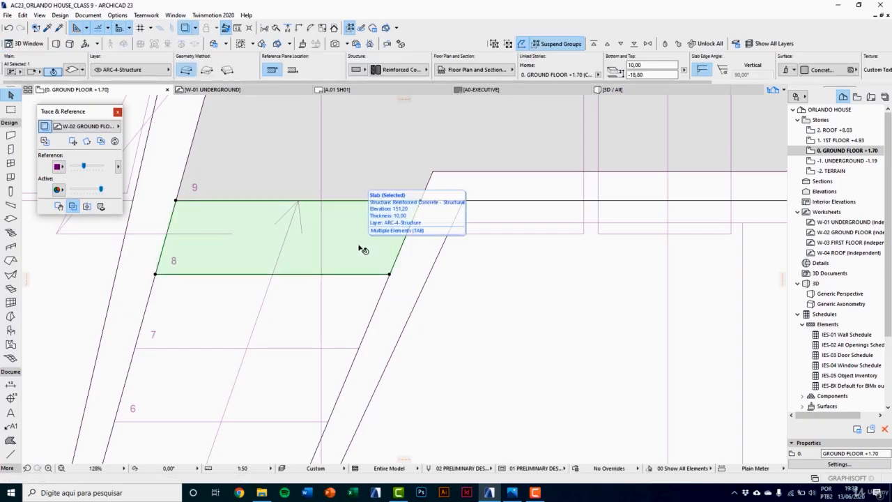
key("ctrl+u")
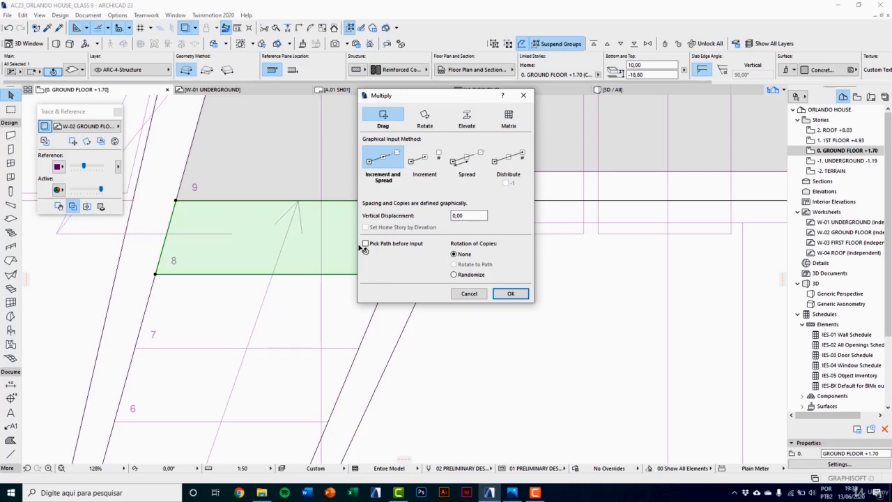
left_click(395, 120)
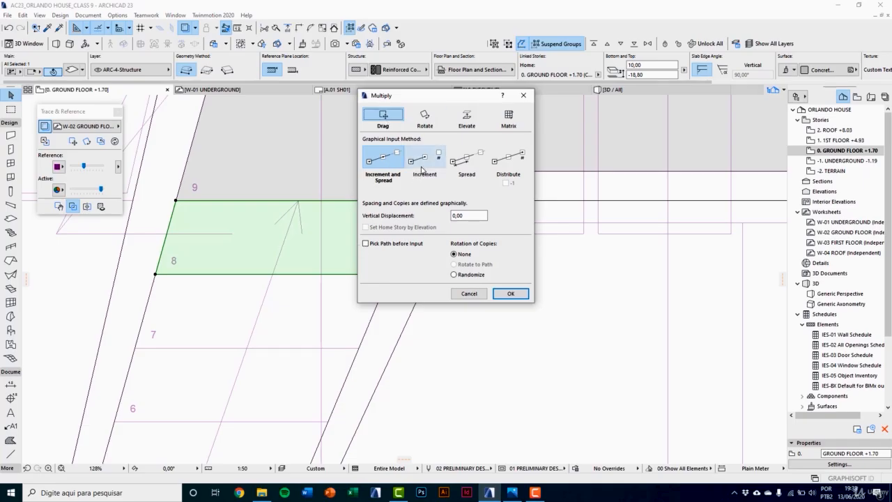
left_click(422, 169)
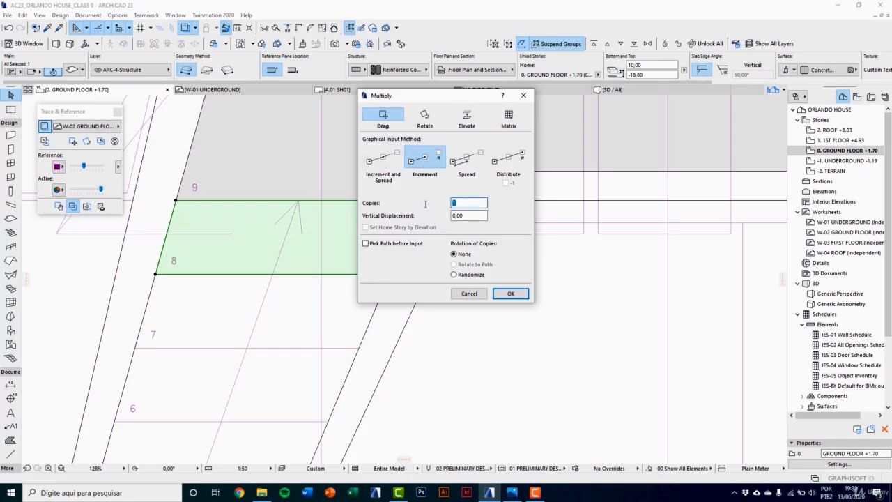
type("7")
key("Tab")
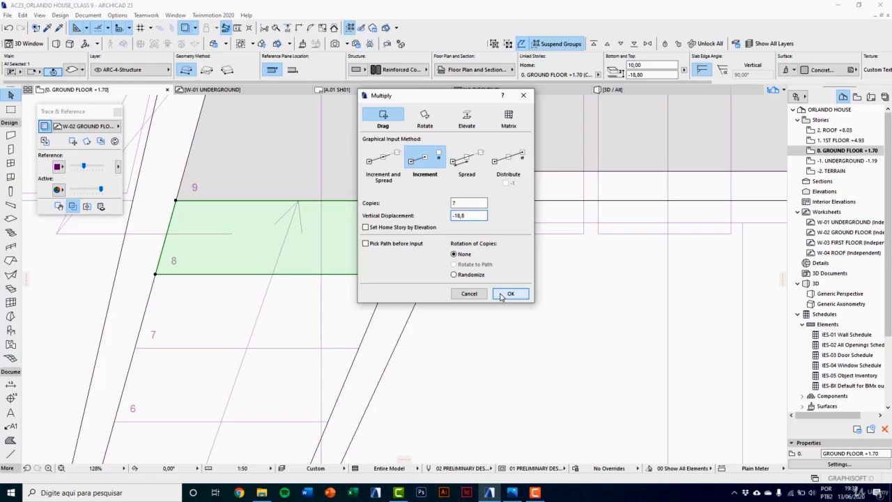
left_click(509, 293)
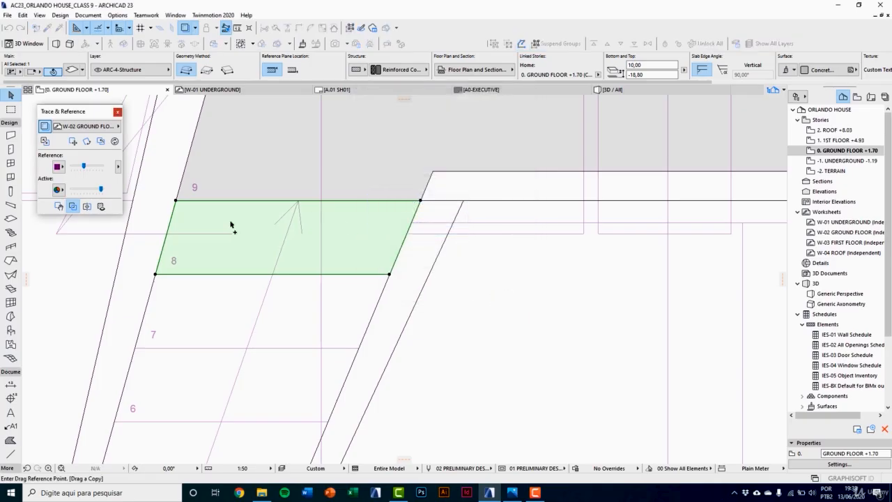
left_click(176, 201)
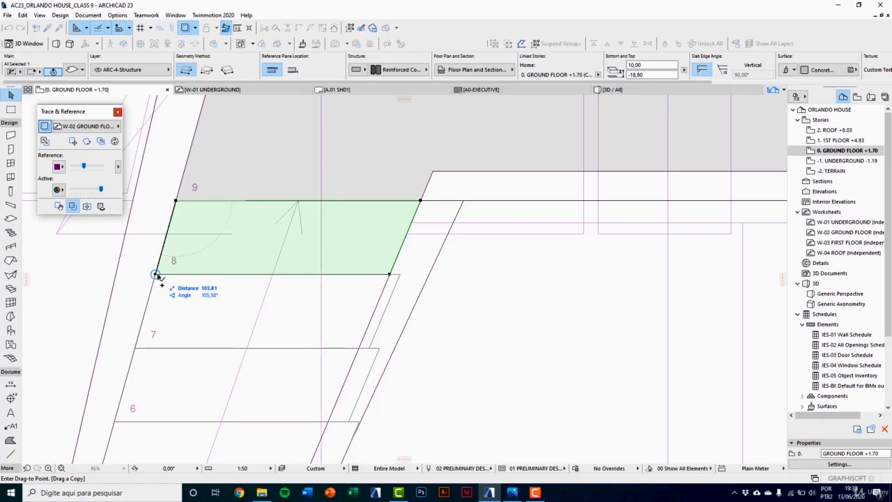
left_click(156, 274)
middle_click_drag(261, 334, 241, 303)
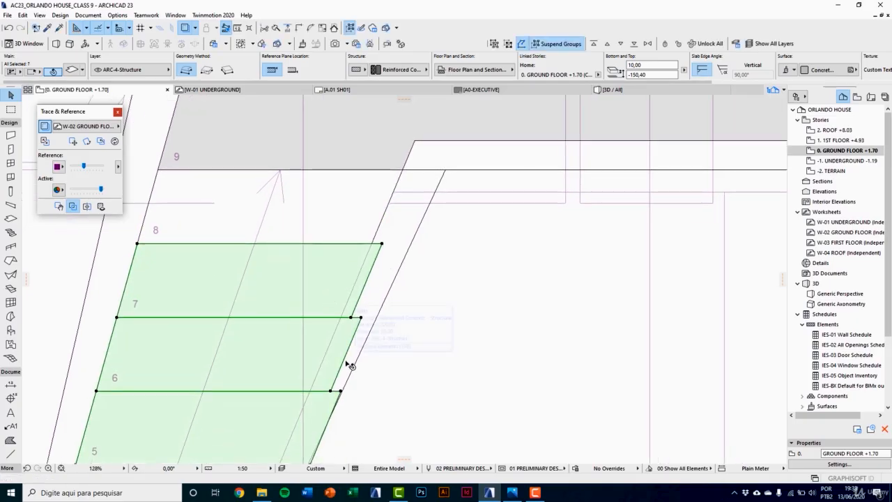
key("Escape")
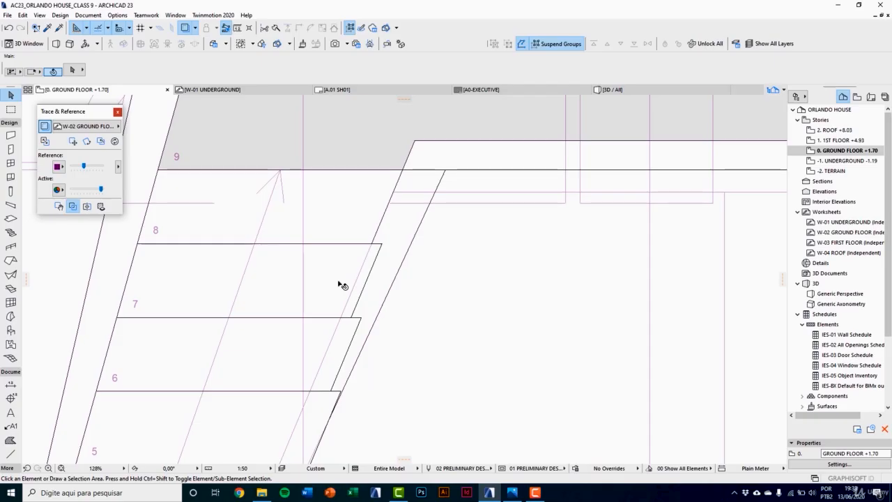
Step: Offset the slanted inner edge of tread 7 back to the line of the stair's inner strip
left_click(349, 286)
key("Escape")
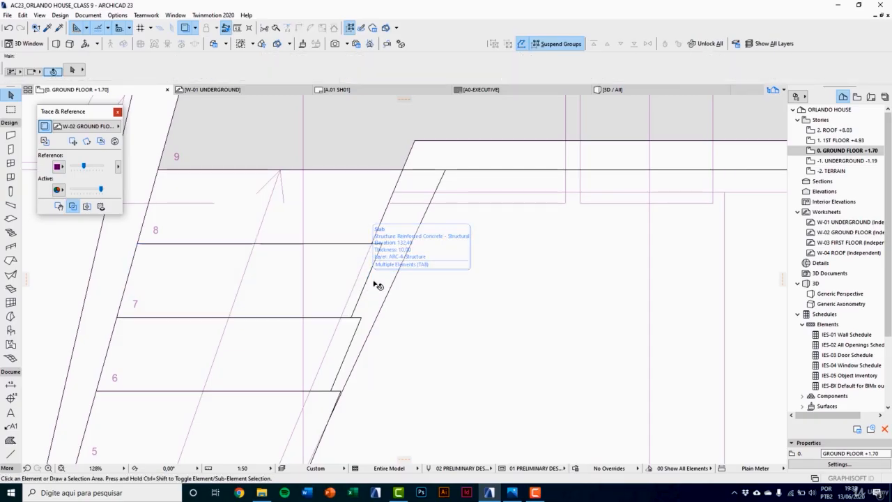
left_click(366, 284)
left_click(367, 284)
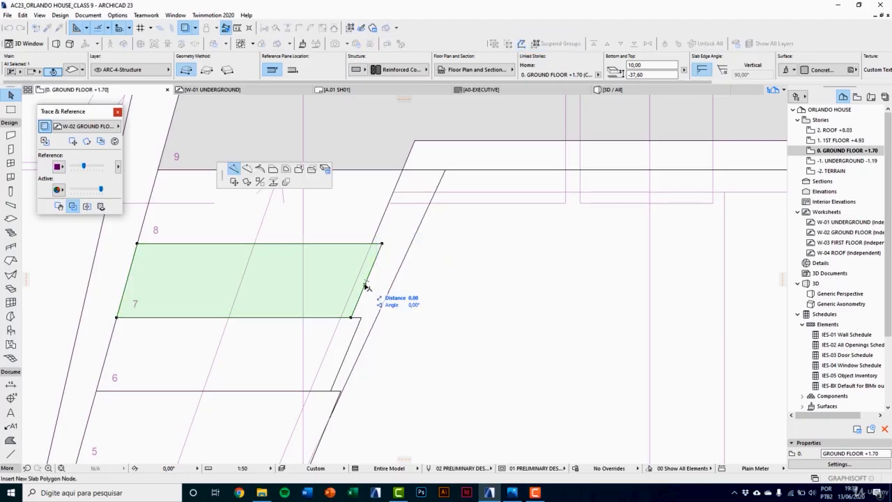
left_click_drag(219, 181, 443, 270)
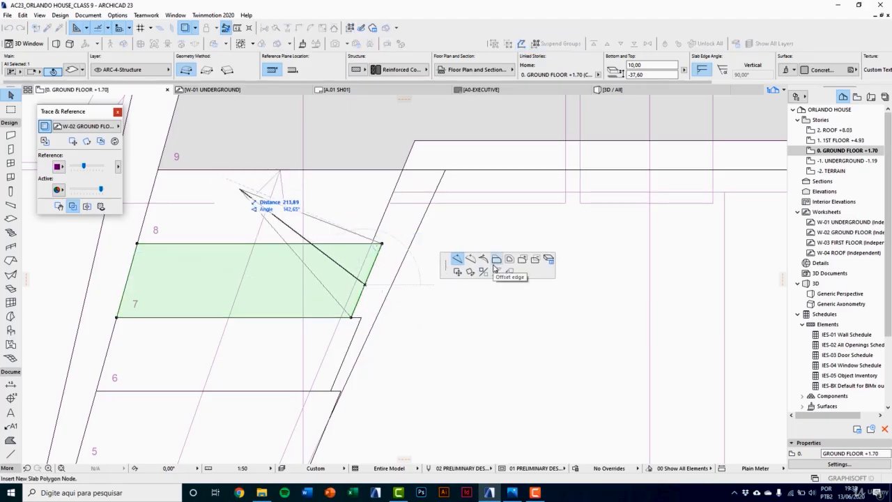
left_click(495, 269)
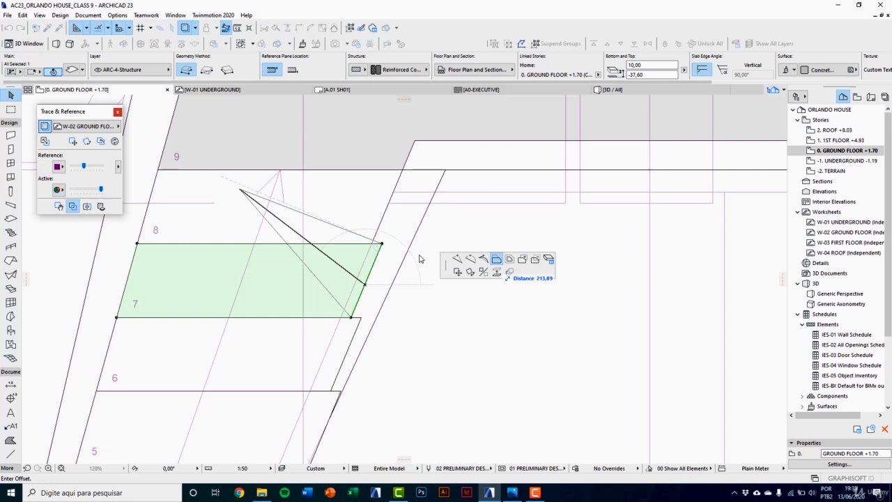
left_click(372, 242)
Step: Offset the slanted inner edge of tread 6 to meet the trimmed corner of tread 7
left_click(353, 335)
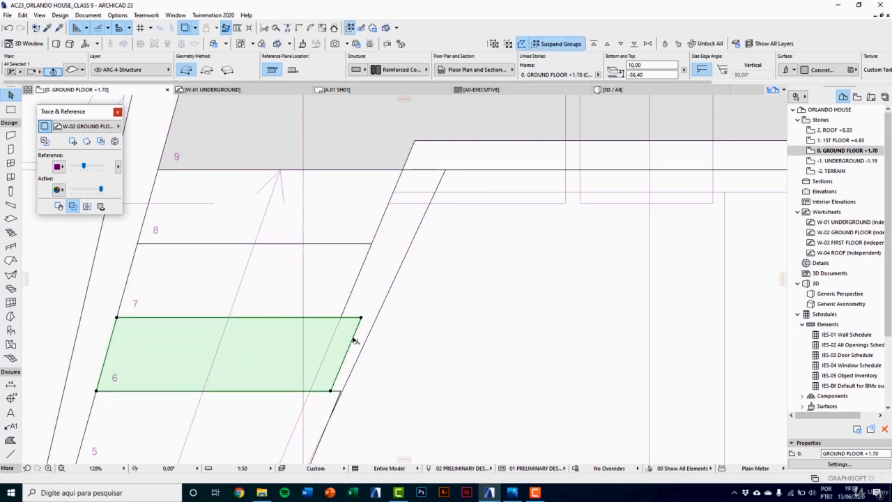
left_click(352, 337)
left_click(342, 317)
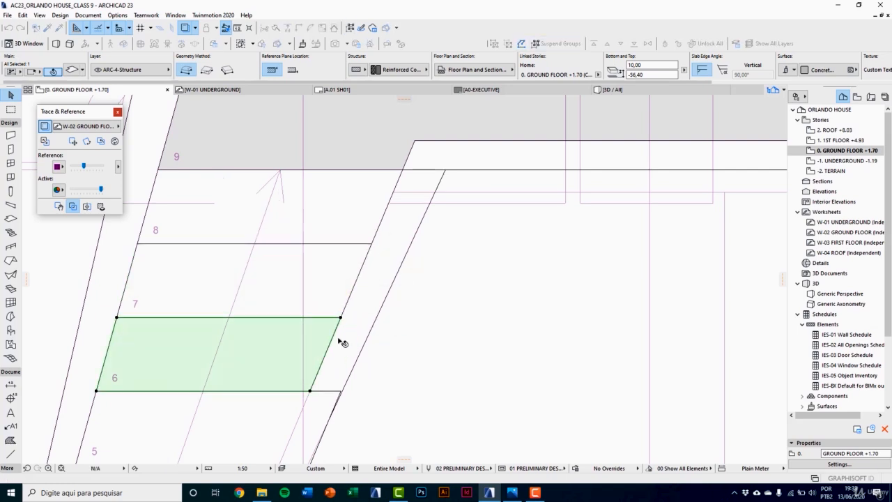
Step: Offset the slanted inner edge of tread 5 back to the trimmed lower corner of tread 6
middle_click_drag(342, 390, 360, 300)
scroll(348, 313, "up", 3)
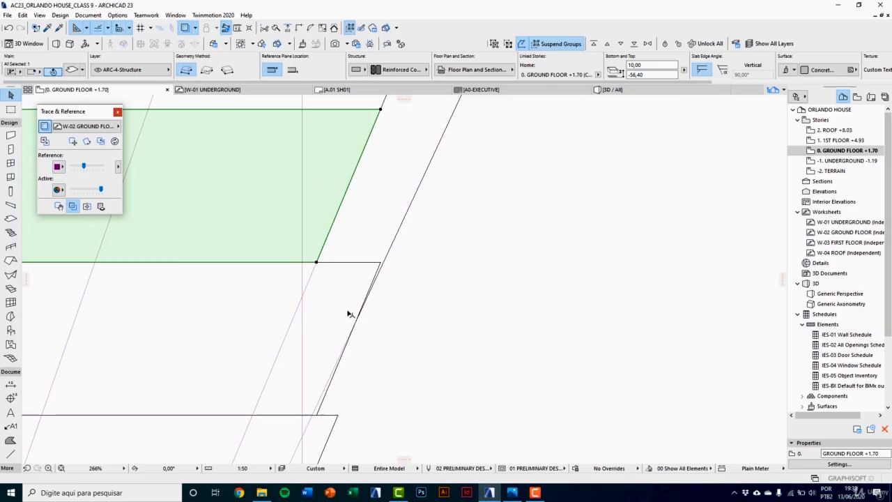
left_click(375, 281)
left_click(373, 273)
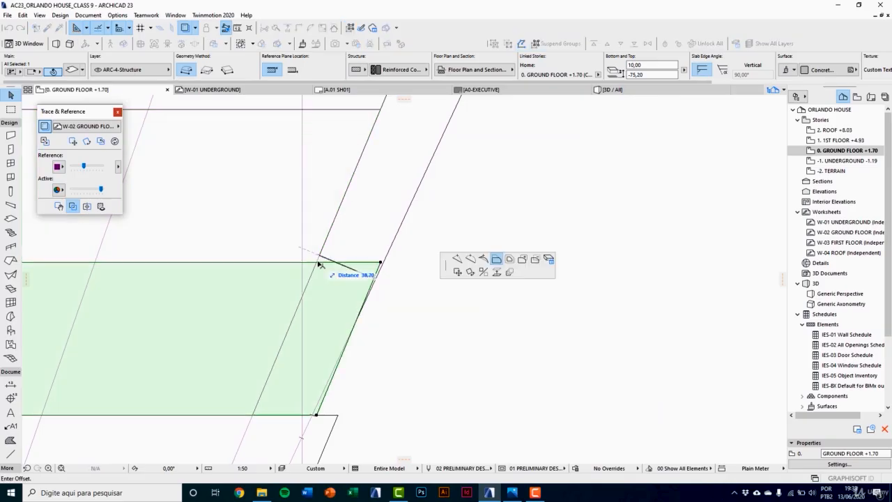
left_click(319, 264)
Step: Offset the slanted inner edge of tread 4 back to the stair's inner strip line, meeting tread 5's trimmed corner
scroll(379, 272, "down", 3)
scroll(348, 279, "up", 2)
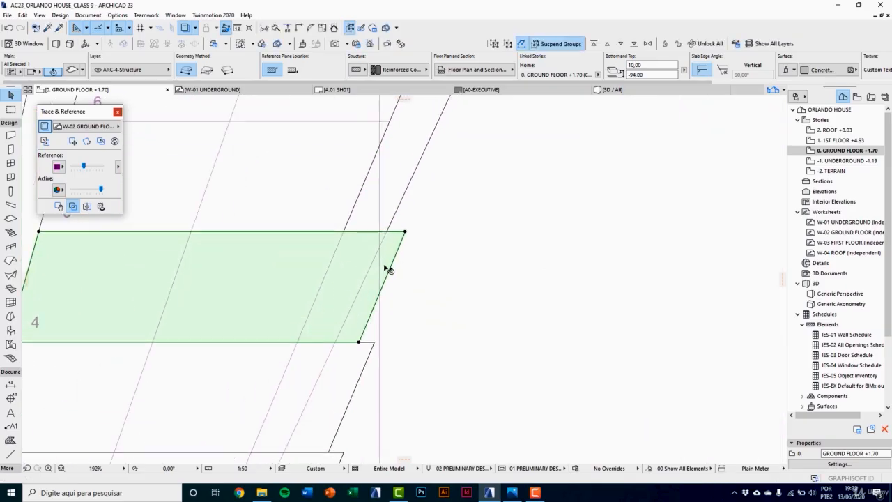
scroll(388, 270, "up", 1)
left_click(397, 265)
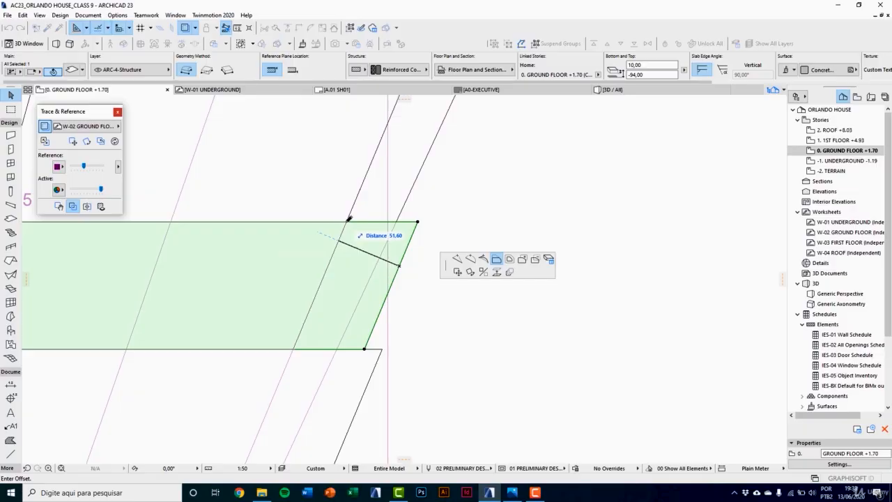
left_click(346, 221)
Step: Offset the slanted inner edge of tread 3 back to the line of the stair's inner strip
middle_click_drag(355, 339, 427, 231)
left_click(426, 304)
left_click(427, 305)
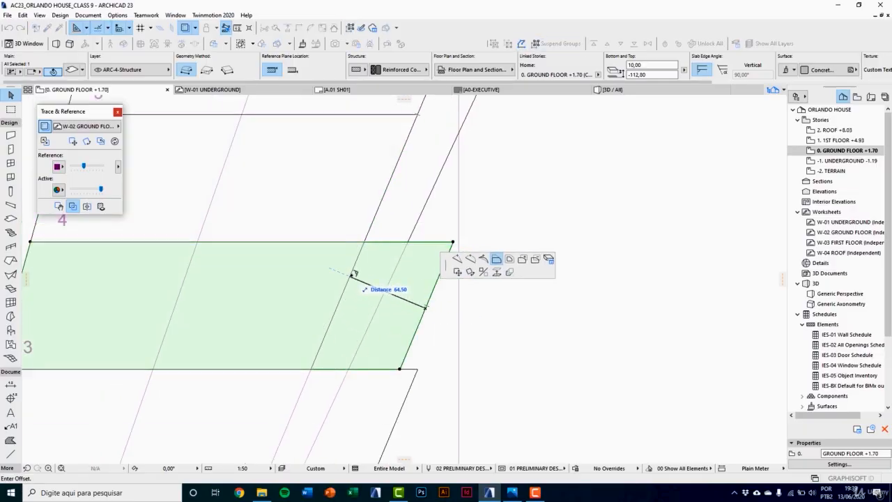
left_click(354, 273)
Step: Offset the slanted inner edge of tread 2 to meet the trimmed corner of tread 3
scroll(396, 324, "down", 3)
scroll(398, 343, "up", 1)
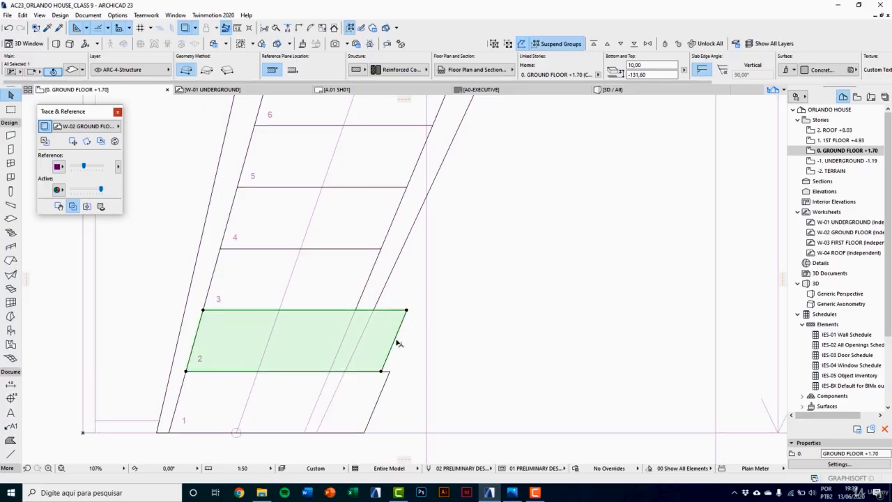
left_click(393, 343)
left_click(356, 309)
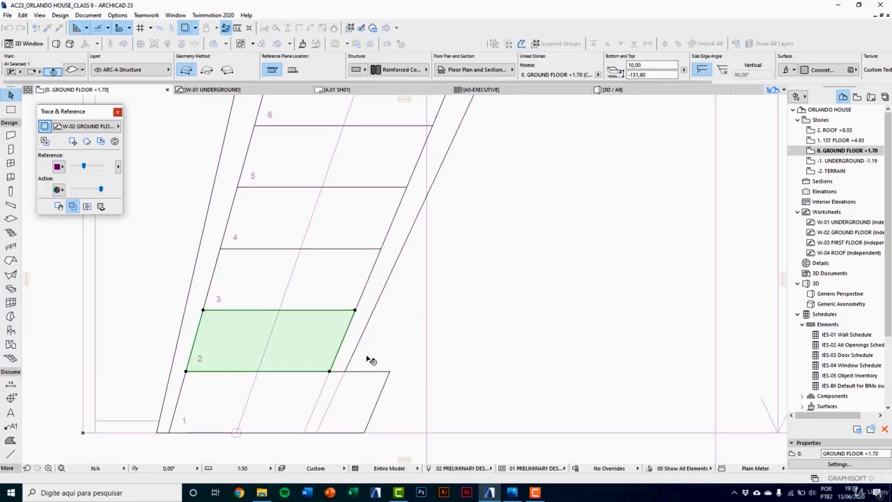
Step: Offset the slanted inner edge of tread 1 to meet the trimmed corner of tread 2
left_click(376, 383)
left_click(382, 394)
left_click(329, 372)
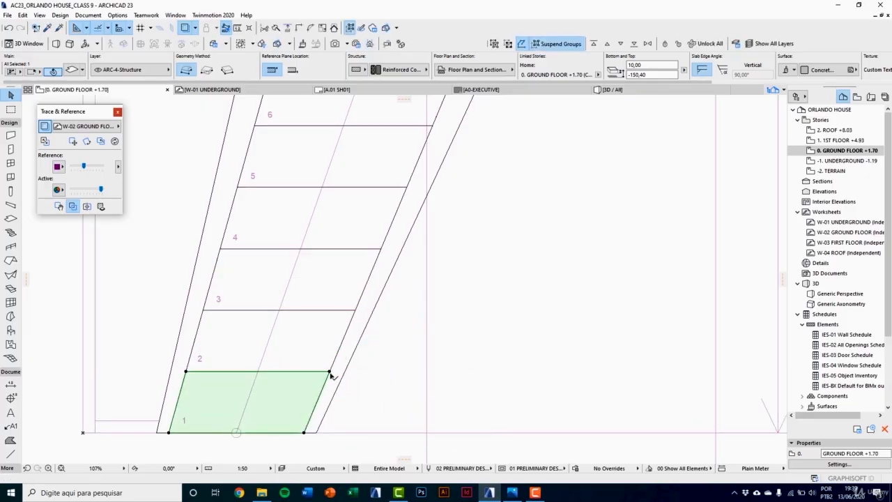
Step: Refine the offset of tread 1's slanted edge by snapping it exactly to the corner shared with tread 2, and deselect the slab
scroll(329, 372, "up", 10)
scroll(319, 374, "up", 3)
left_click(332, 373)
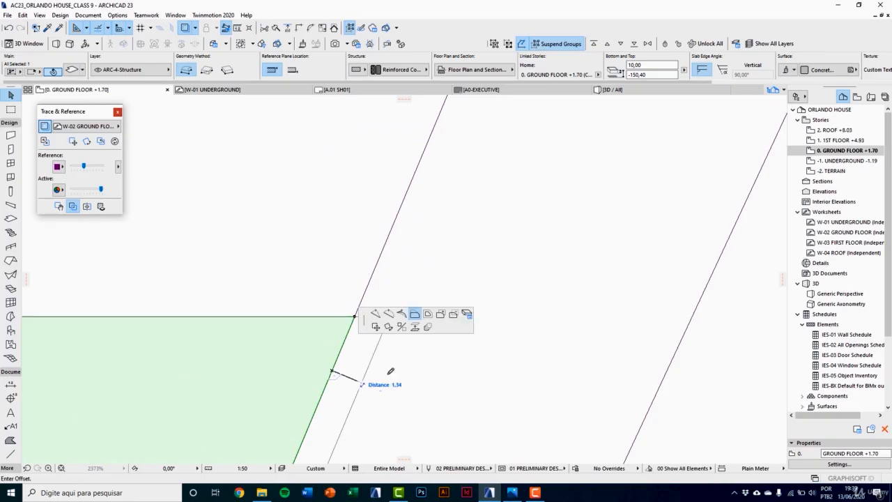
scroll(390, 370, "up", 3)
left_click(356, 315)
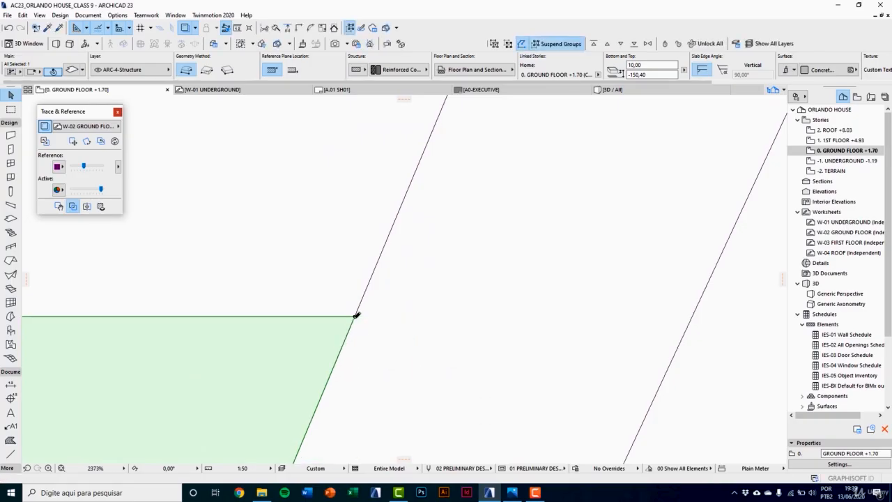
scroll(372, 332, "down", 4)
scroll(371, 352, "down", 5)
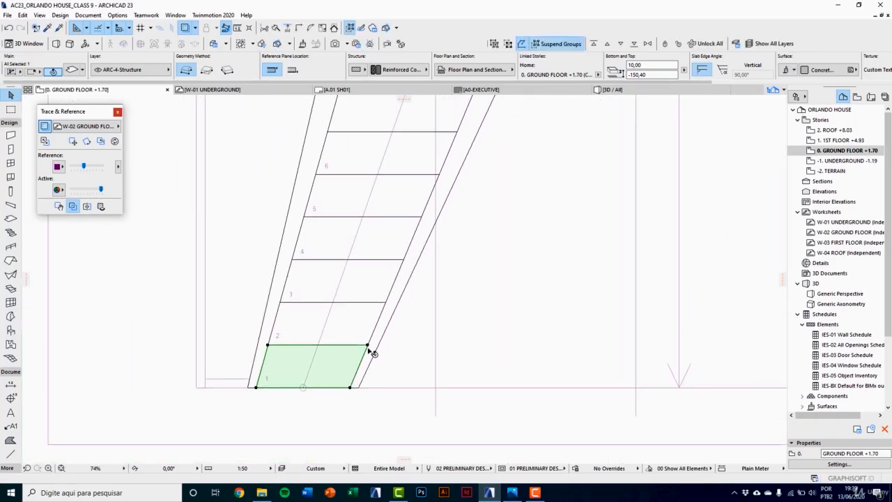
key("Escape")
left_click(371, 362)
Step: Examine the trimmed tread slabs between the slanted strips in the 3D perspective view
key("F3")
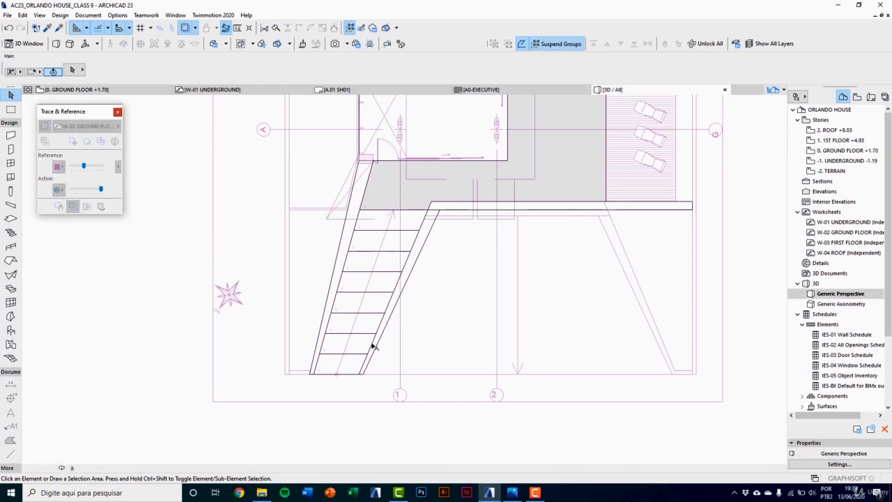
key("Escape")
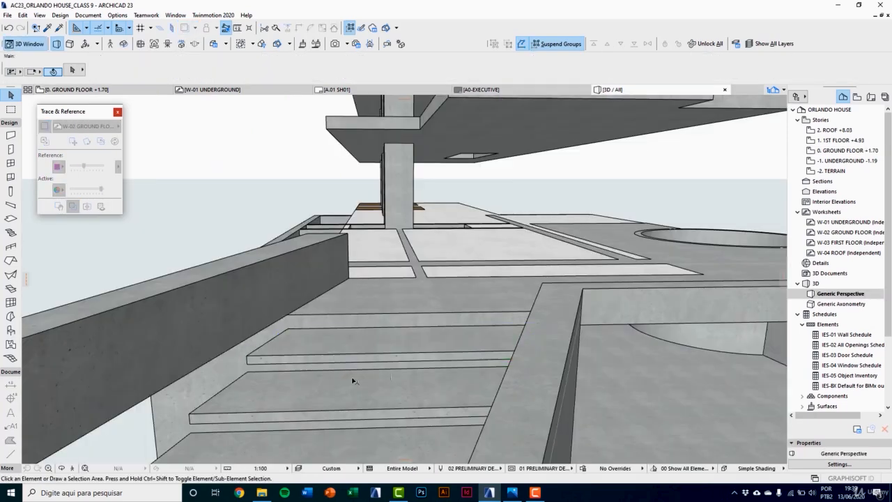
scroll(338, 374, "down", 5)
scroll(396, 286, "up", 3)
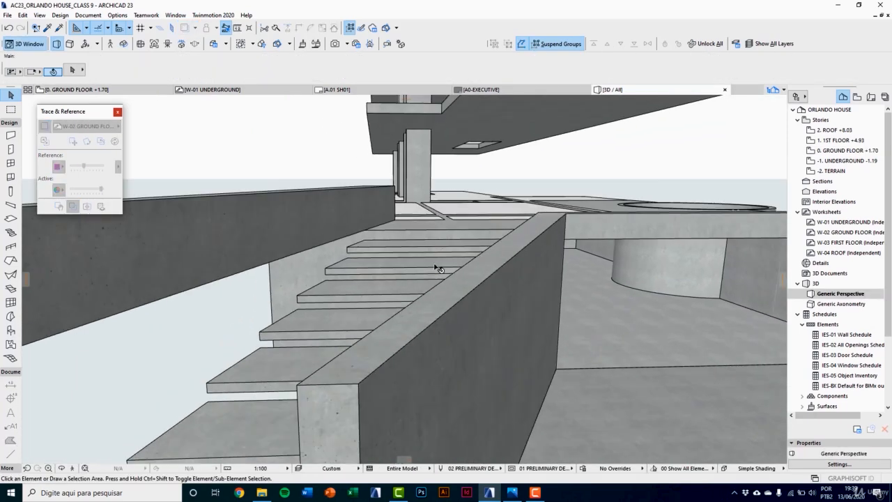
scroll(437, 261, "up", 2)
mouse_move(430, 268)
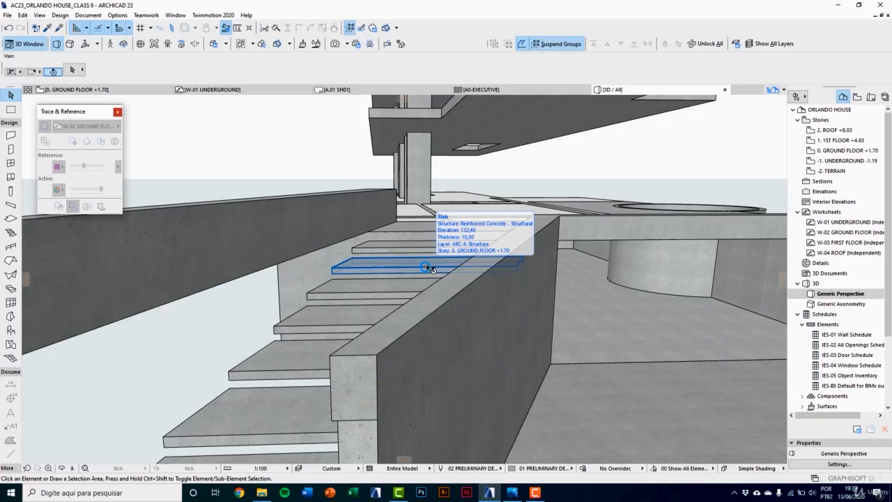
Step: In the ground floor plan, offset tread 1's rear edge outward by 20 so it runs under tread 2
scroll(428, 316, "down", 1)
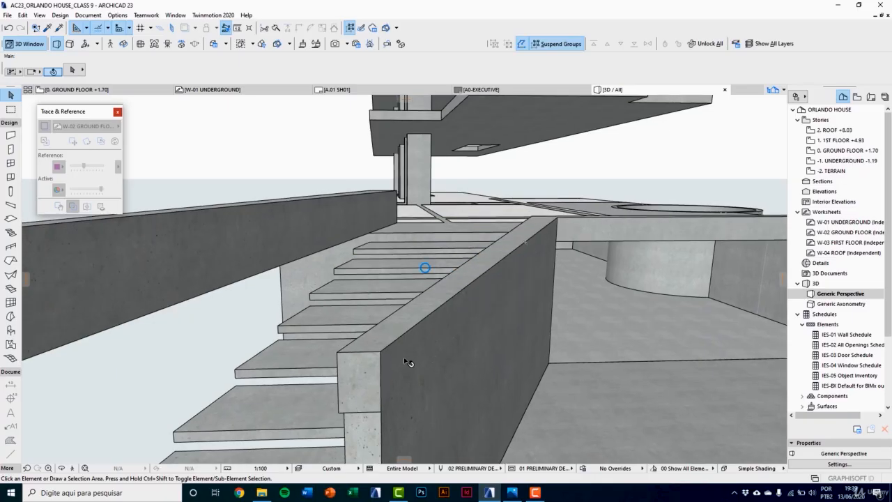
scroll(553, 308, "up", 2)
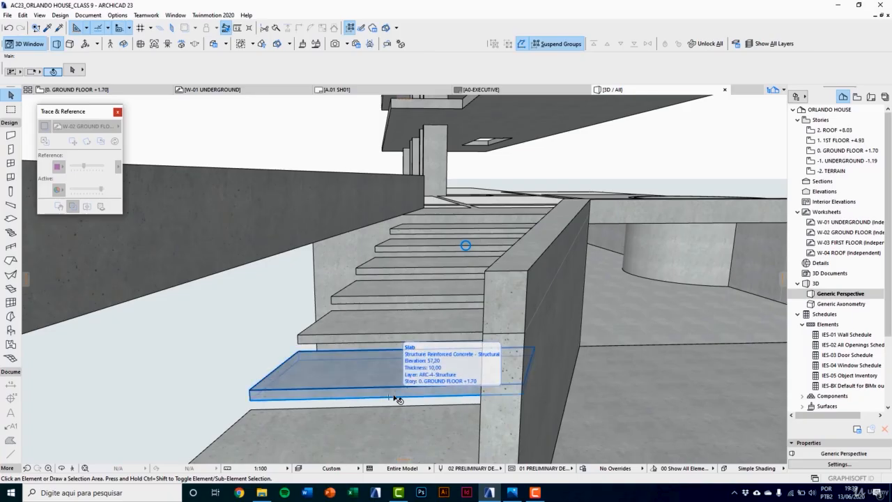
key("F2")
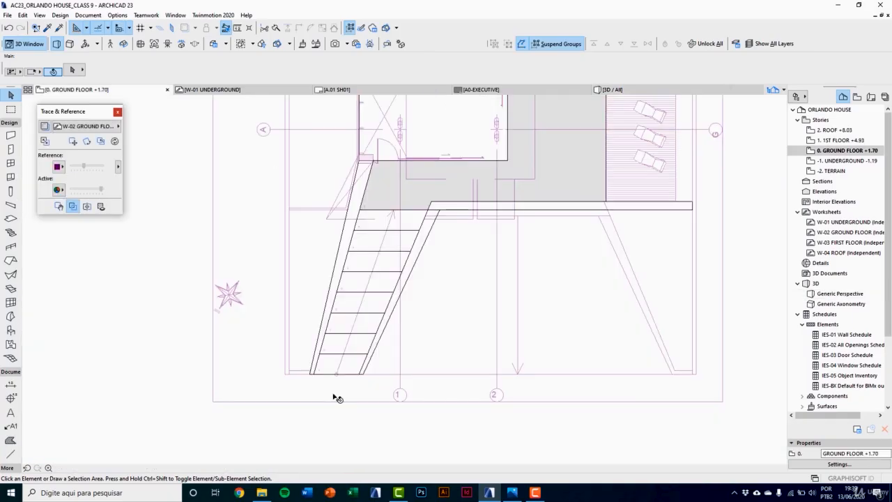
scroll(339, 378, "up", 2)
scroll(339, 378, "up", 3)
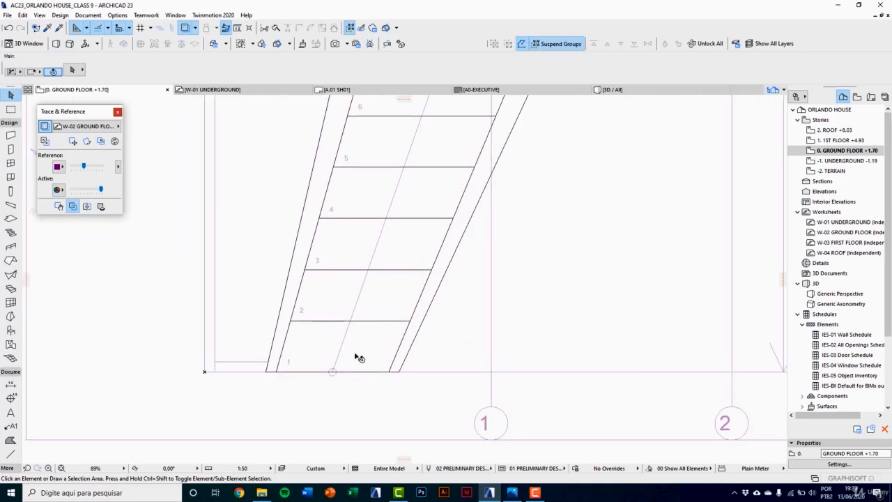
left_click(354, 358)
scroll(411, 325, "up", 1)
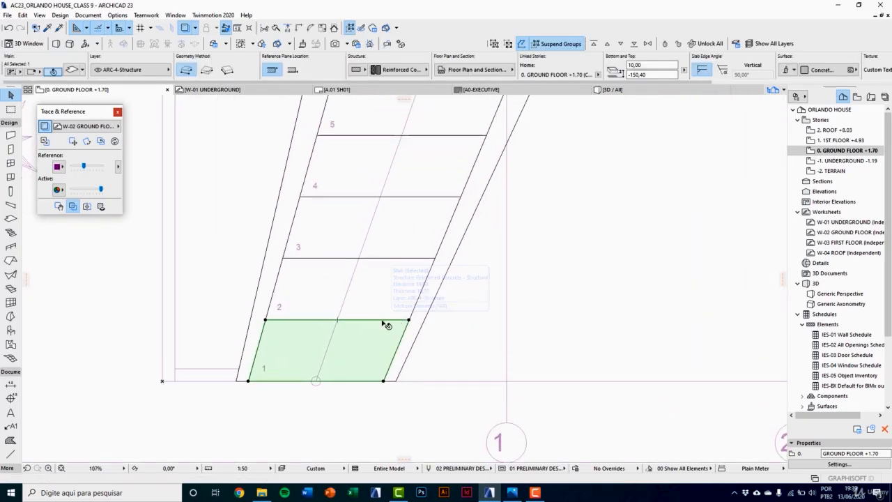
left_click(383, 322)
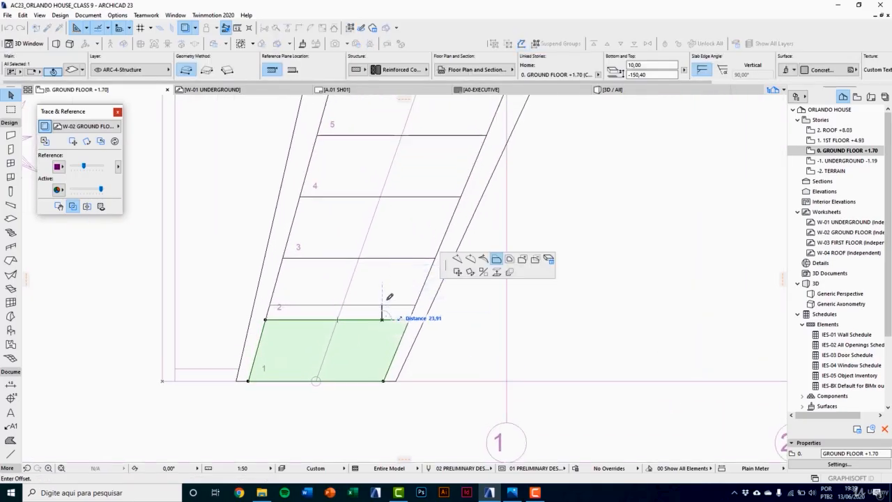
type("20")
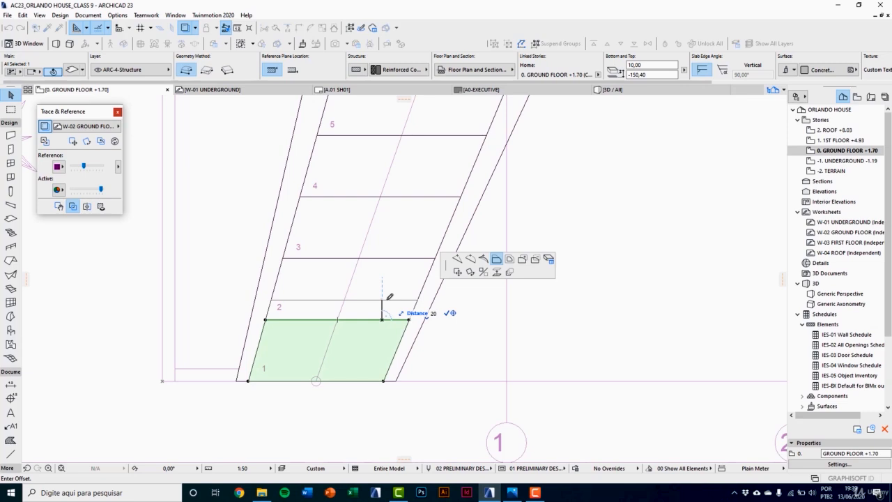
key("Return")
Step: Offset the rear edges of treads 2 and 3 outward by 20 each, toward the next tread up
left_click(378, 275)
left_click(393, 257)
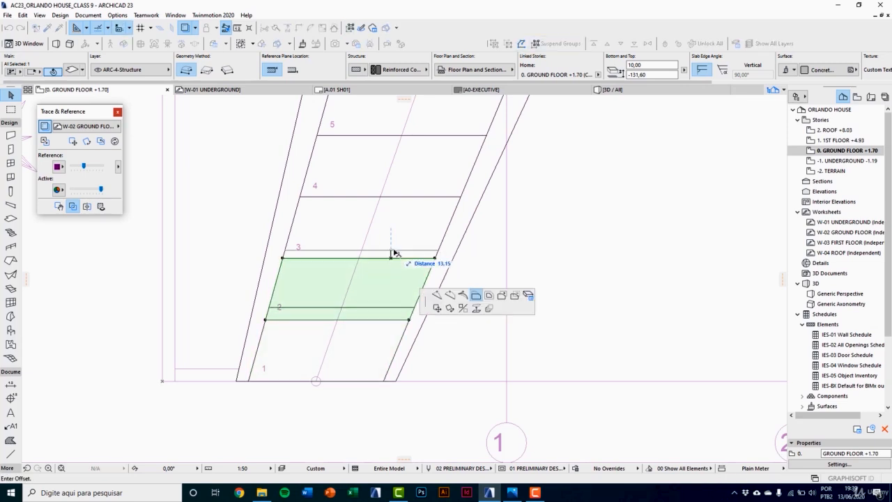
type("20")
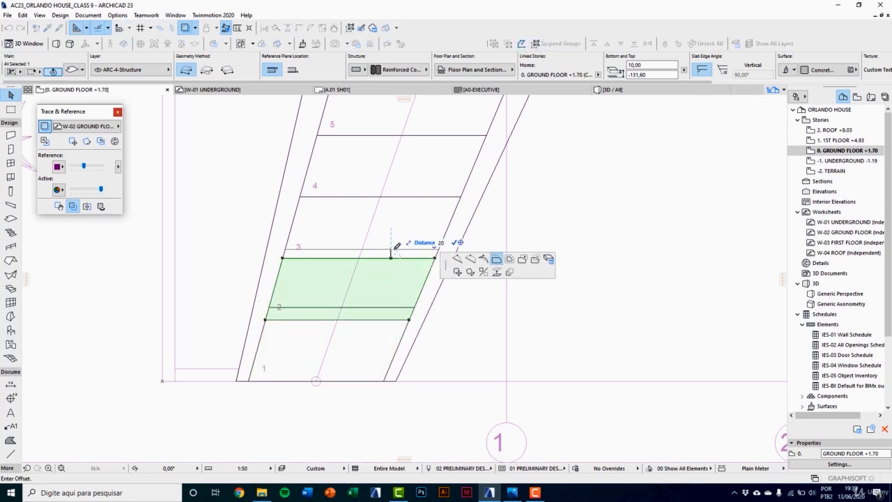
key("Return")
middle_click_drag(398, 228, 391, 335)
left_click(407, 315)
left_click(414, 304)
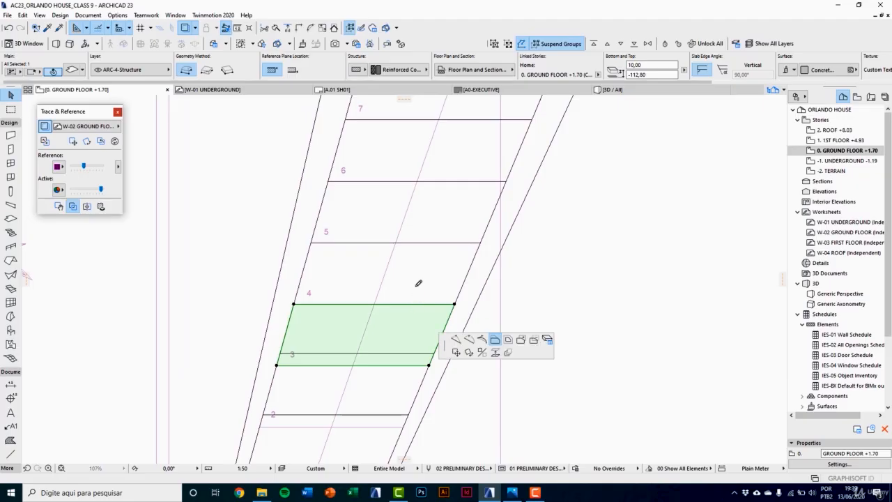
key("Return")
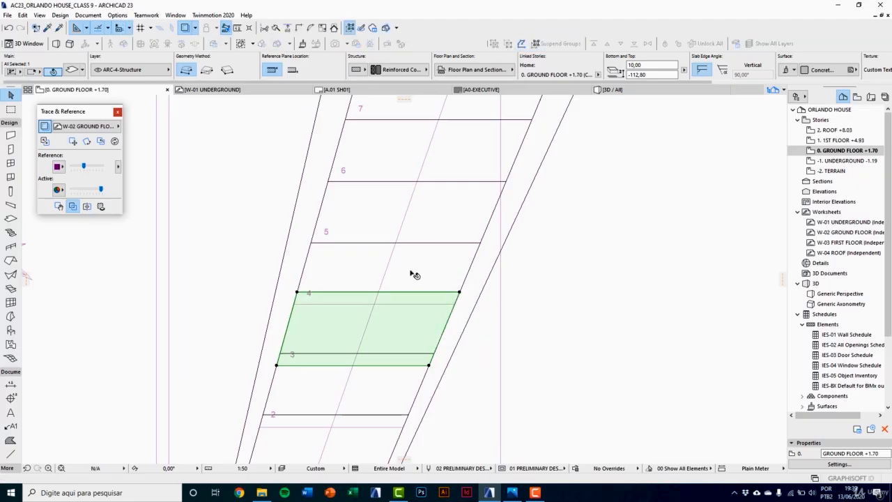
Step: Offset tread 4's rear edge outward by 20 so it runs under tread 5
middle_click_drag(413, 274, 416, 353)
left_click(418, 335)
left_click(418, 329)
type("2")
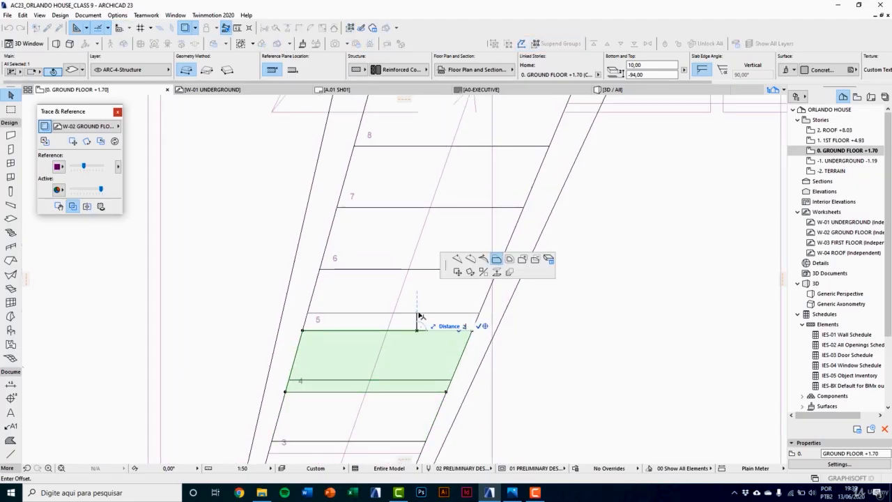
type("0")
key("Return")
Step: Offset tread 5's rear edge outward by 20 so it runs under tread 6
middle_click_drag(424, 350, 425, 405)
left_click(447, 338)
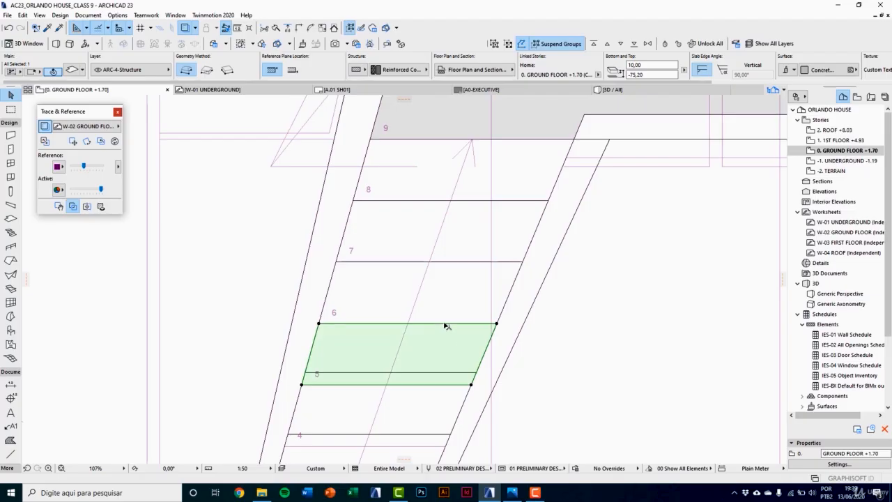
left_click(446, 323)
Step: Offset tread 6's rear edge outward by 20 so it runs under tread 7
type("20")
key("Return")
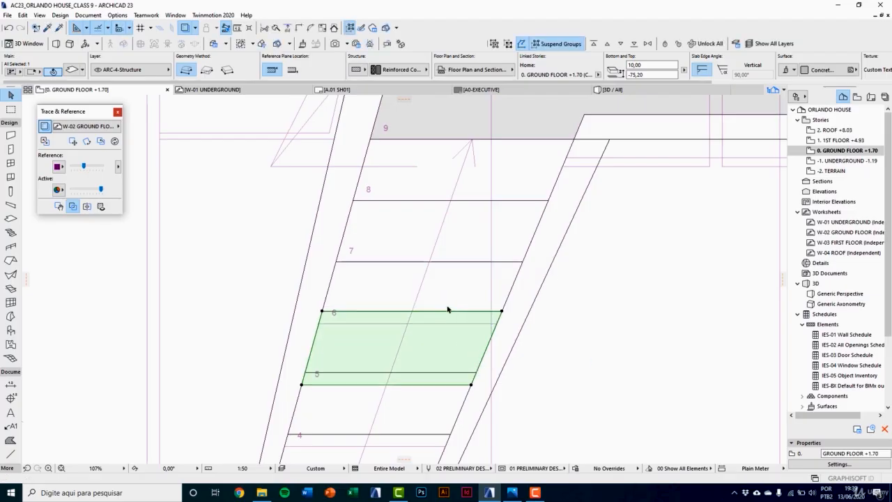
middle_click_drag(457, 287, 462, 344)
left_click(462, 324)
left_click(462, 324)
Step: Offset tread 7's rear edge outward by 20 so it runs under tread 8
type("20")
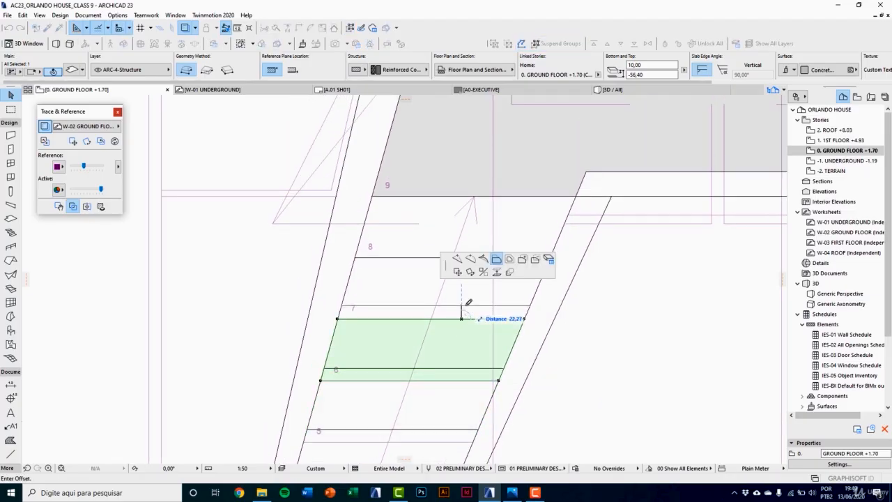
key("Return")
left_click(472, 289)
left_click(480, 260)
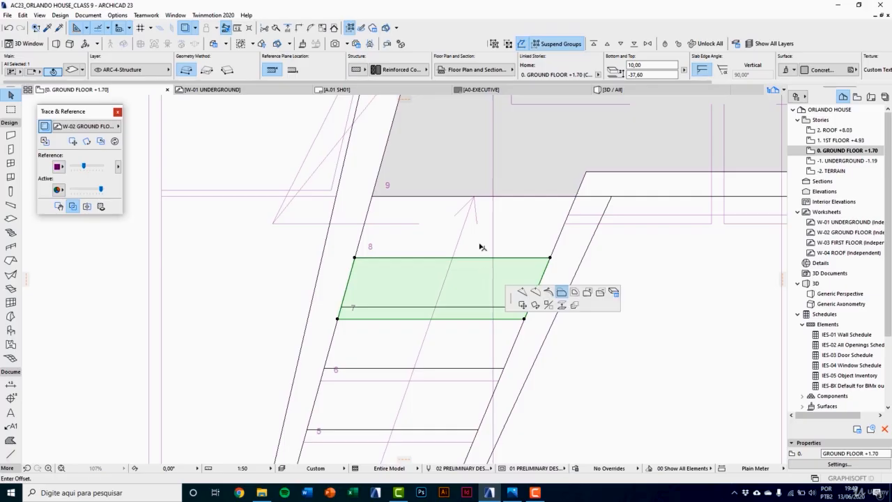
type("20")
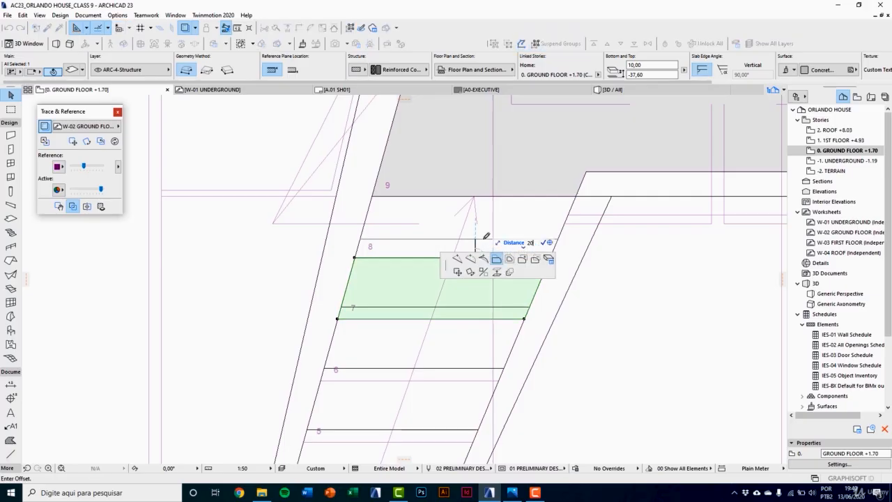
key("Return")
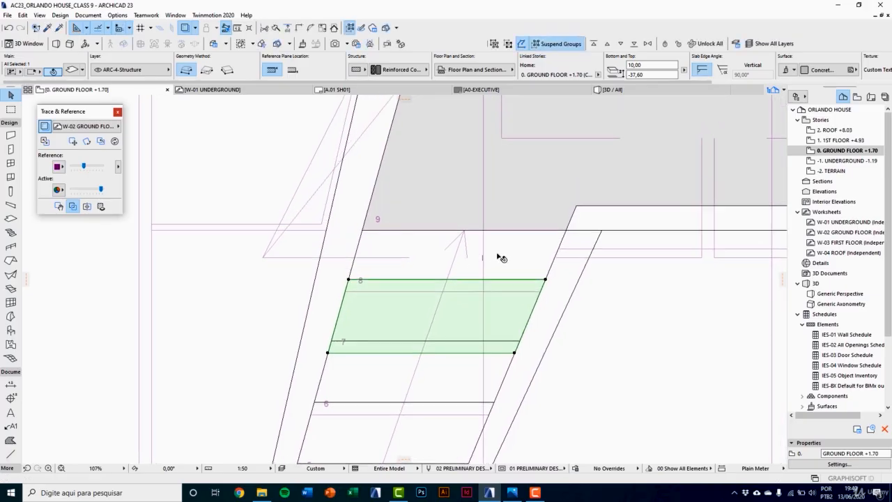
Step: Examine the overlap between the extended tread slabs in the 3D perspective view, including from the open side of the stair
left_click(500, 255)
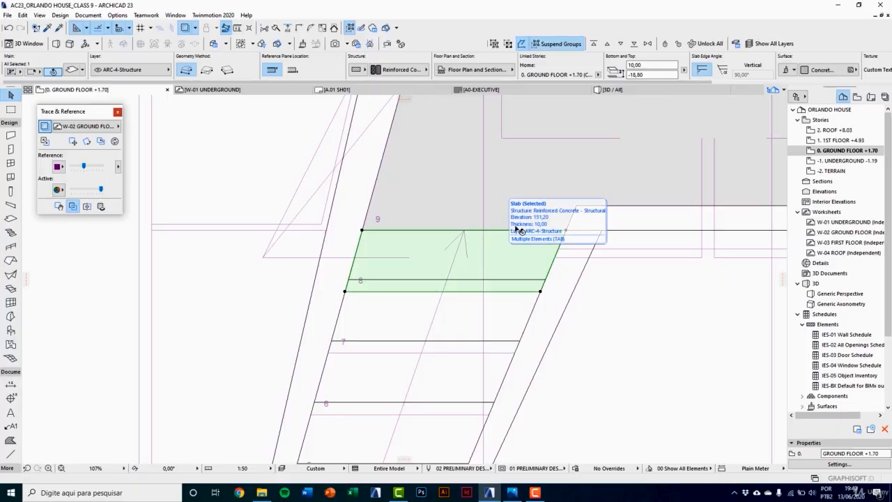
scroll(497, 276, "down", 5)
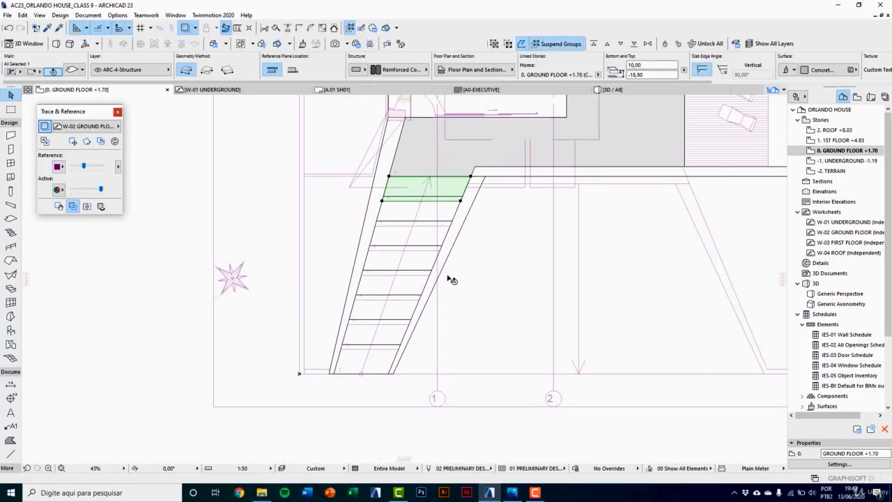
key("F3")
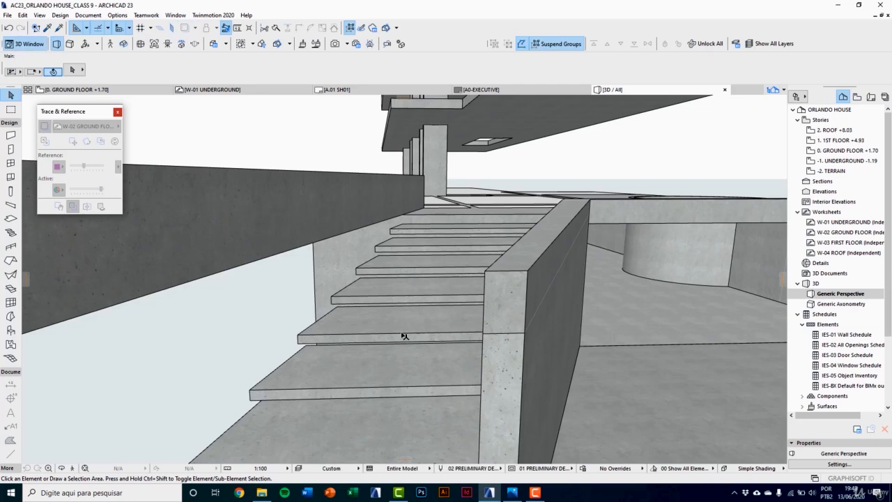
middle_click_drag(405, 336, 444, 316, "shift")
key("o")
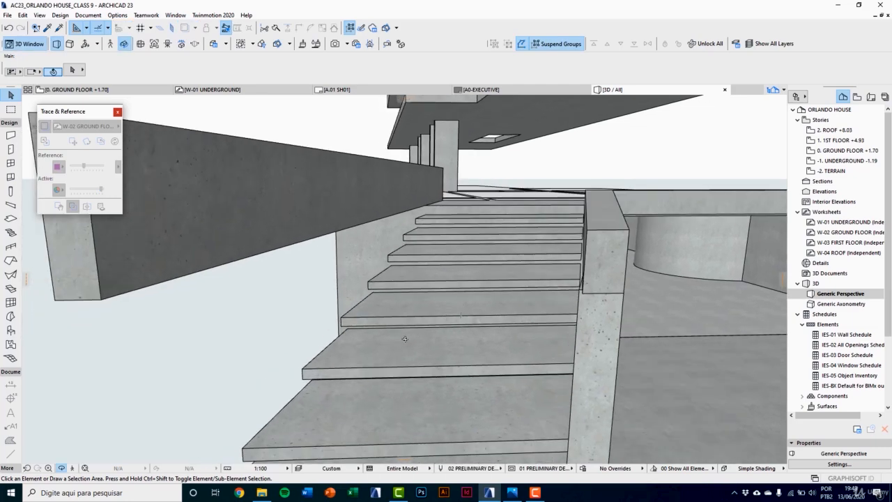
left_click_drag(405, 339, 597, 375)
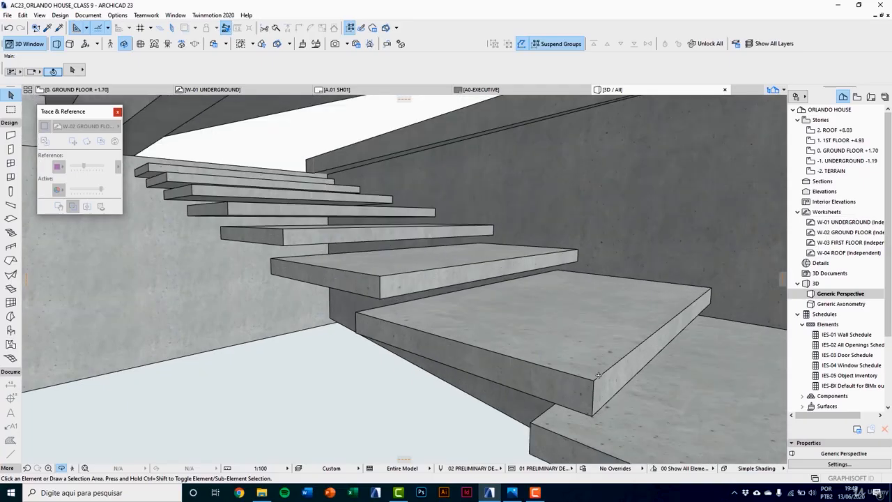
Step: Return to the ground floor plan and turn off the W-02 trace reference to isolate the stair linework
key("F2")
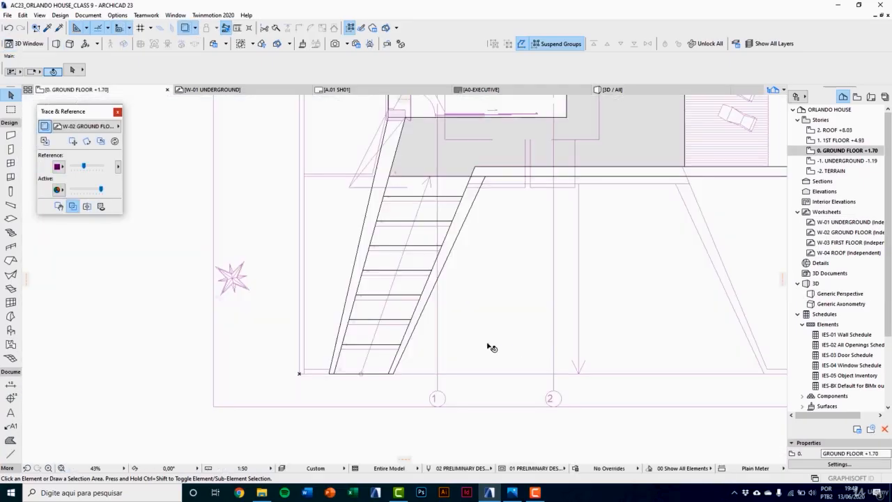
scroll(364, 342, "up", 4)
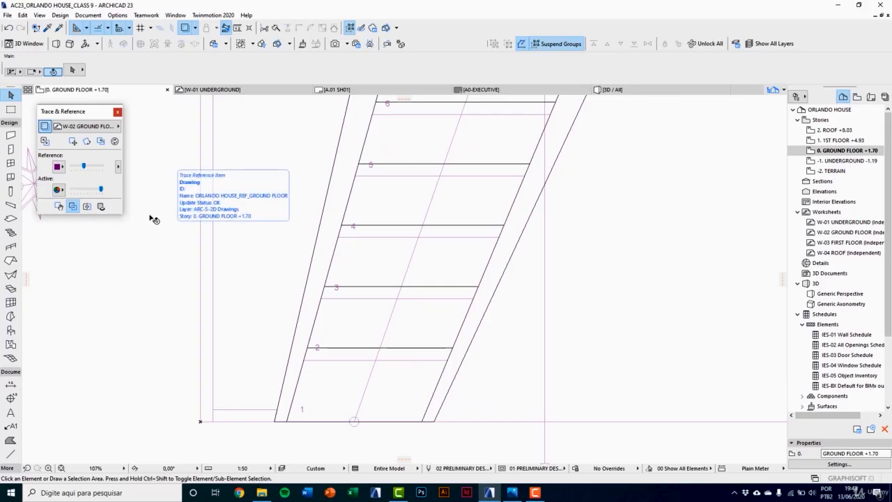
left_click(44, 126)
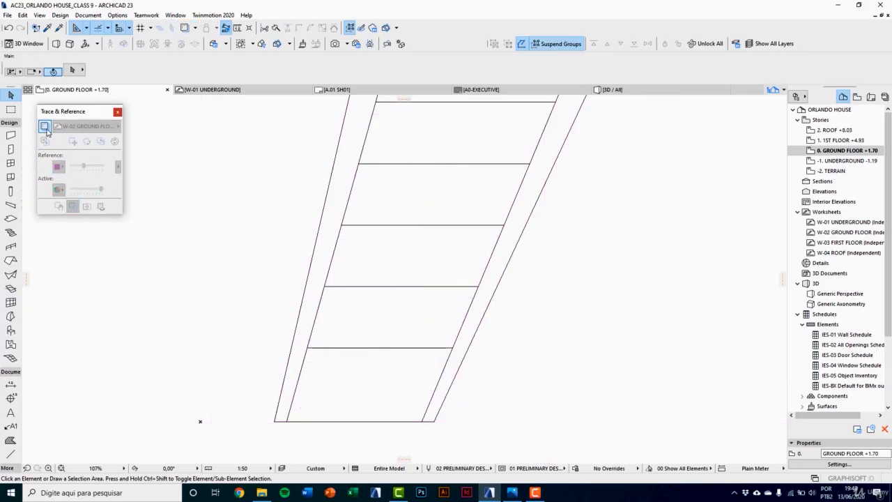
left_click(45, 128)
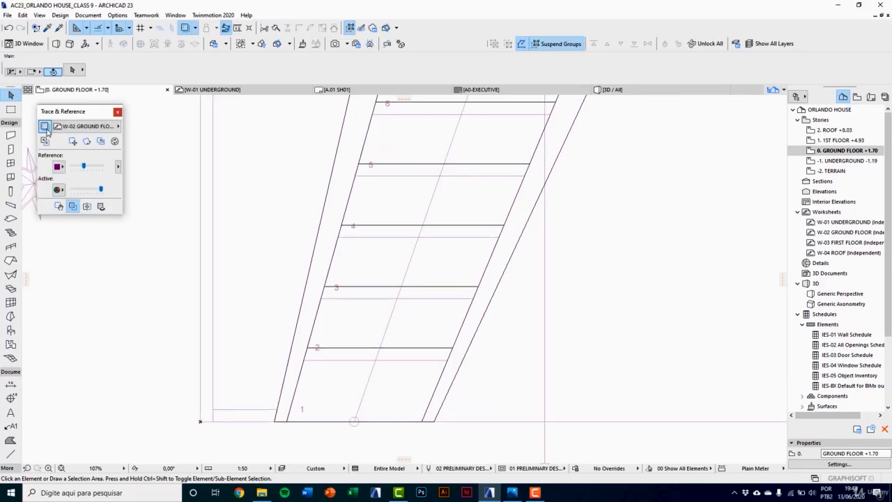
left_click(45, 127)
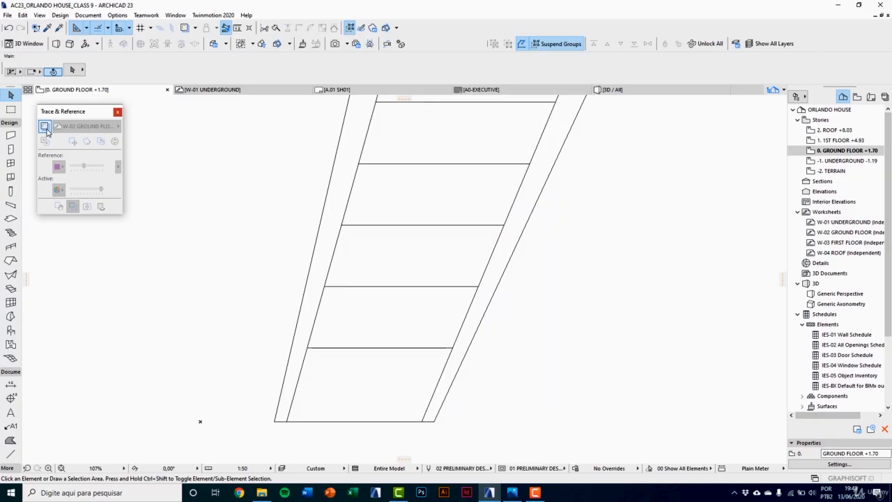
left_click(45, 126)
left_click(45, 126)
Step: Bring the slabs of treads 2 and 3 to the front of the display order, one after the other
left_click(348, 327)
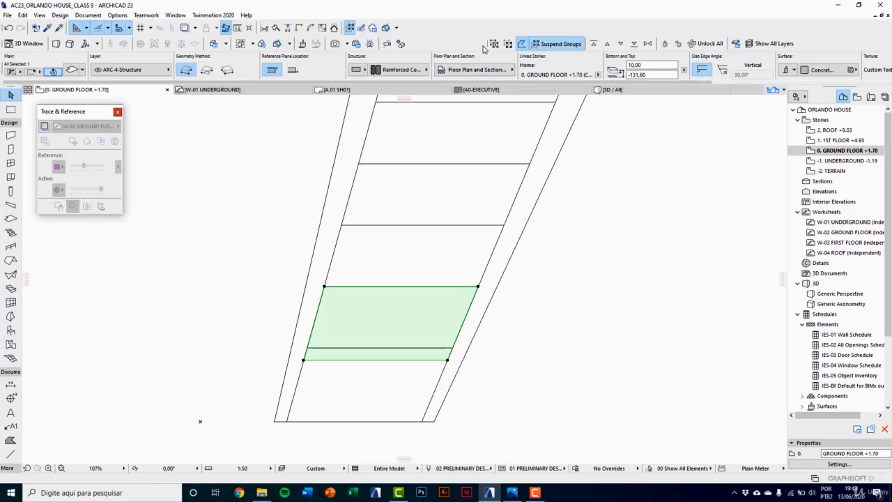
left_click(593, 44)
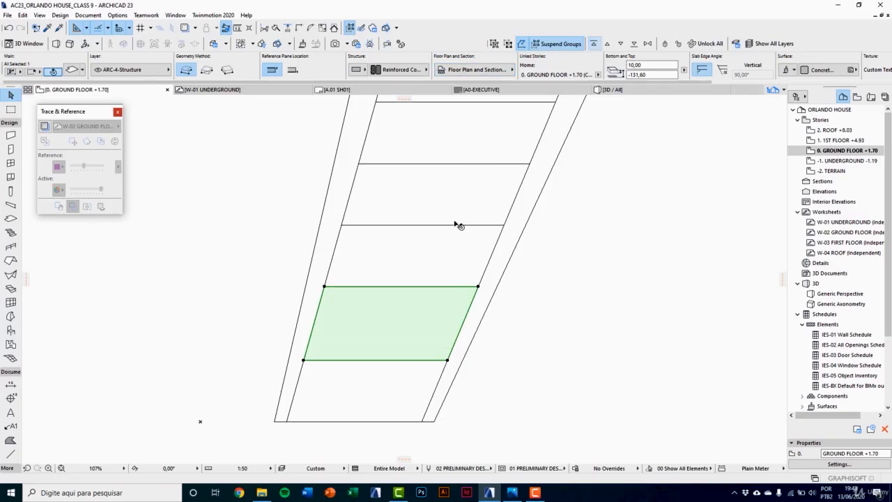
left_click(437, 248)
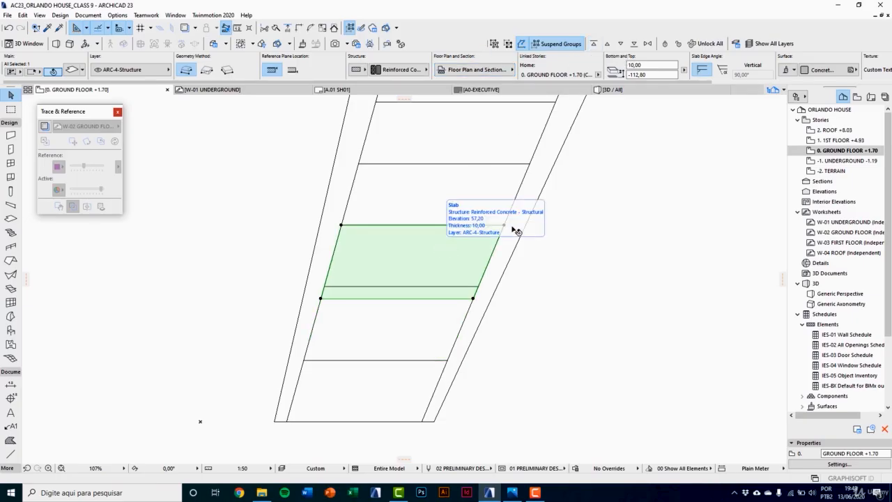
left_click(594, 46)
Step: Bring the slabs of treads 4 and 5 to the front of the display order, in ascending sequence
middle_click_drag(525, 244, 480, 336)
left_click(430, 285)
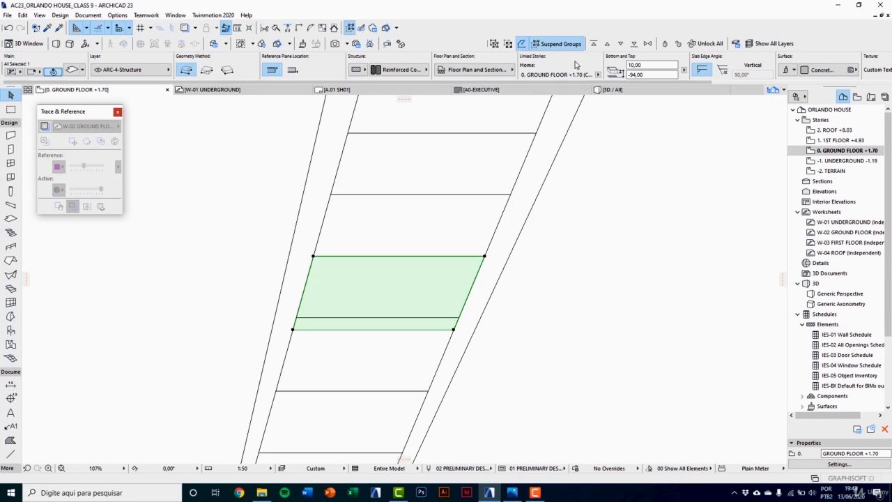
left_click(594, 47)
left_click(483, 203)
middle_click_drag(489, 223, 476, 283)
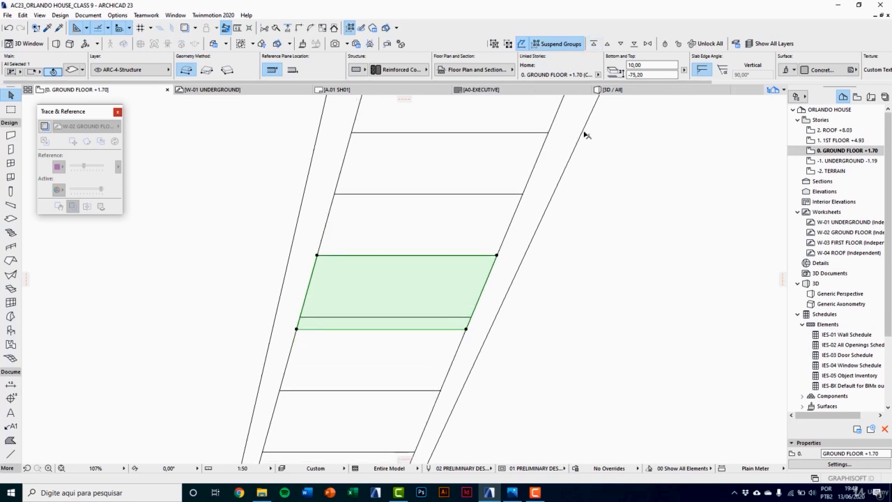
left_click(594, 44)
Step: Bring the slabs of treads 6 and 7 to the front of the display order, lower tread first
left_click(470, 213)
middle_click_drag(469, 213, 471, 306)
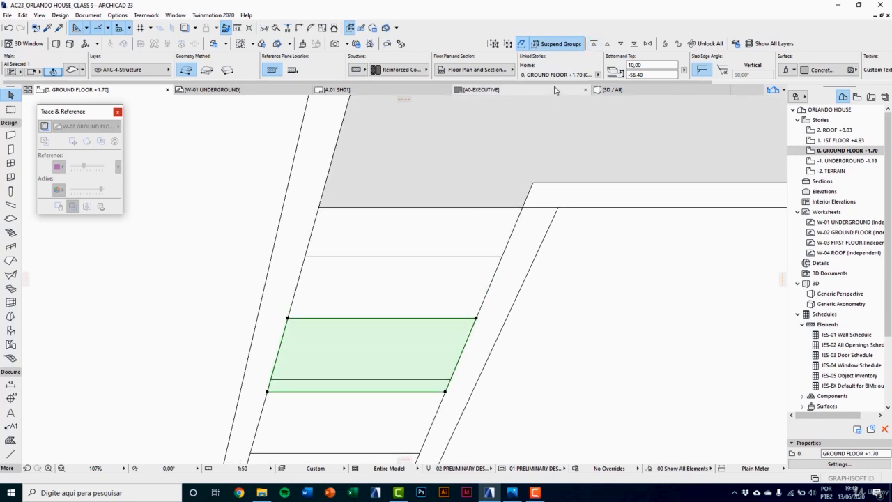
left_click(593, 45)
left_click(451, 277)
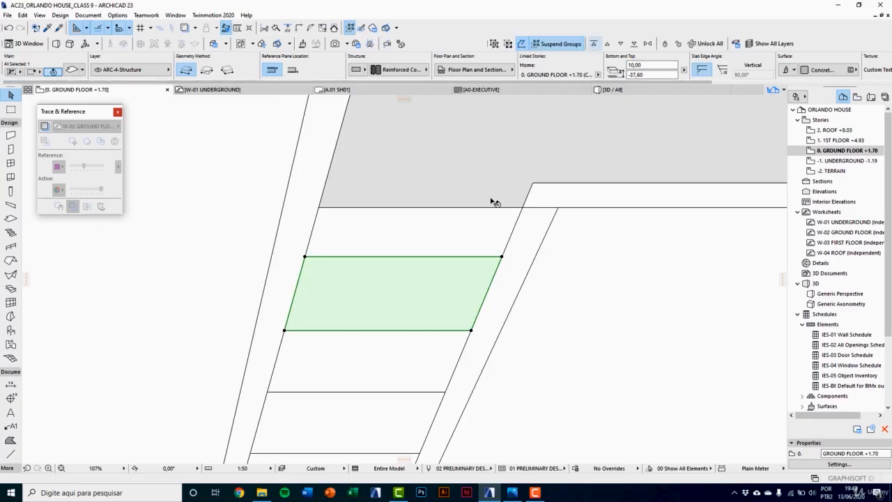
Step: Bring the slab of tread 8, the uppermost one below the landing, to the front of the display order
left_click(480, 225)
left_click(593, 46)
scroll(554, 298, "down", 3)
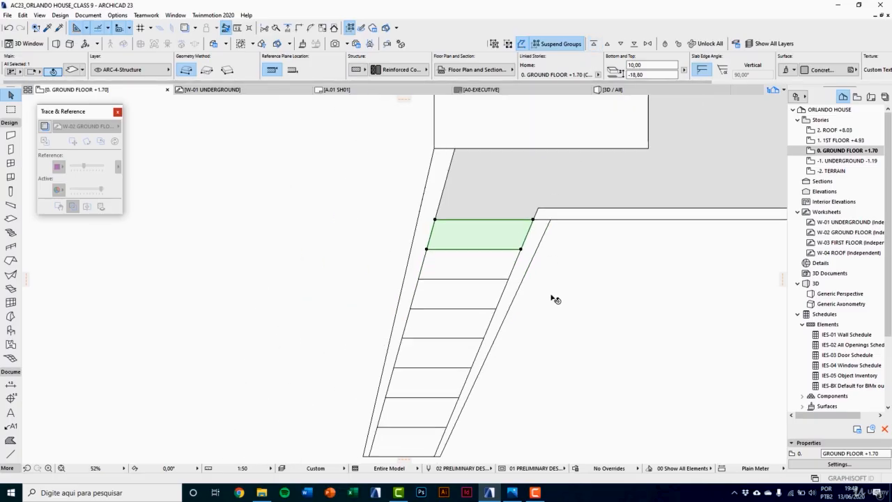
left_click(551, 300)
middle_click_drag(551, 330, 572, 277)
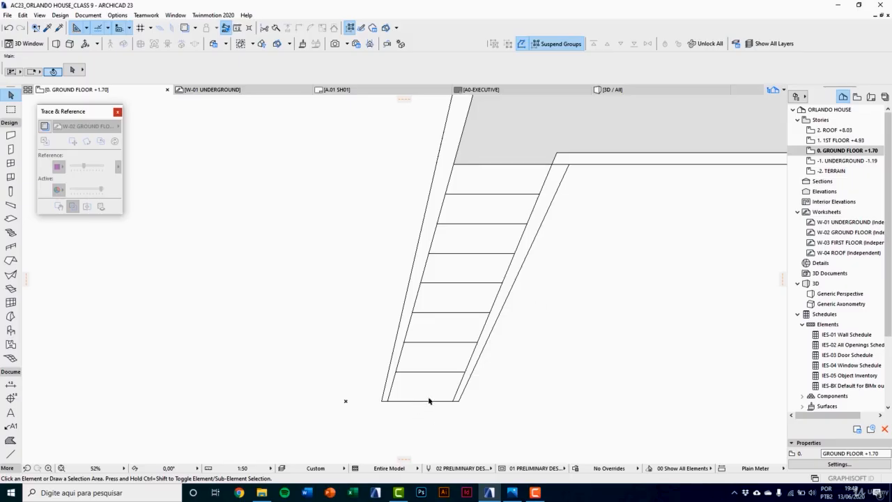
Step: Duplicate the first tread's slab beside the stair and move the copy back exactly over the original
scroll(428, 400, "up", 4)
left_click(436, 361)
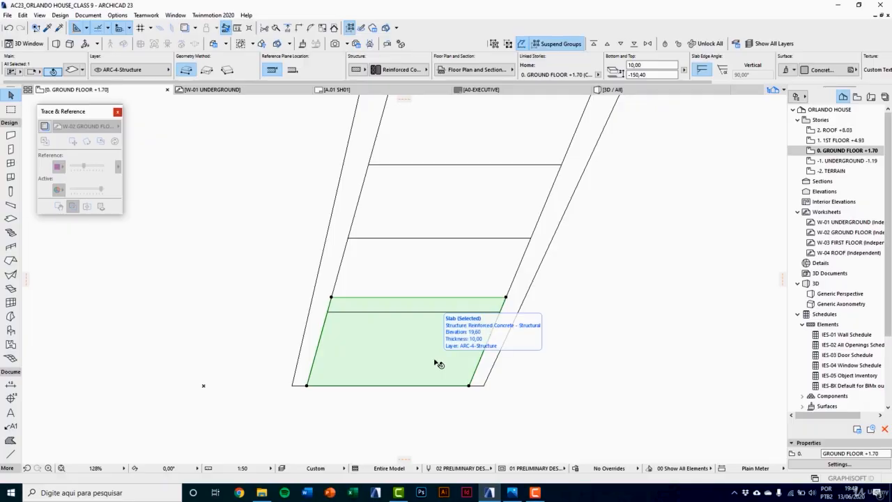
key("ctrl+d")
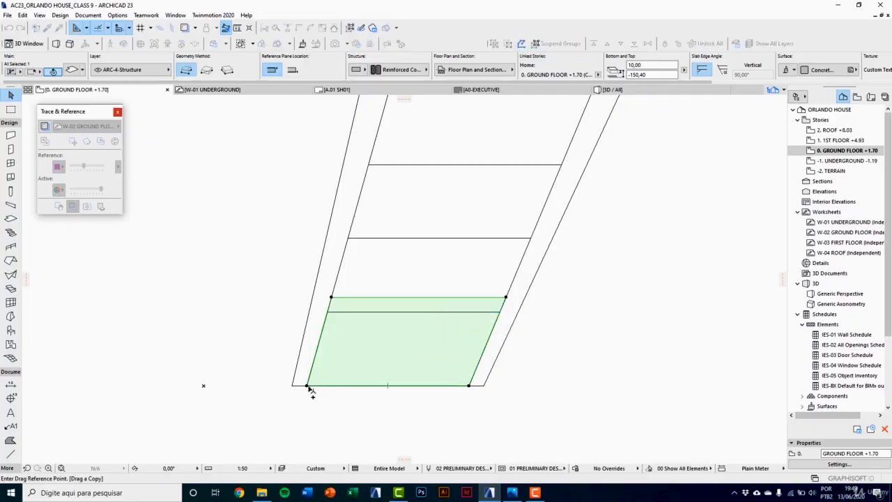
left_click(307, 386)
left_click(522, 386)
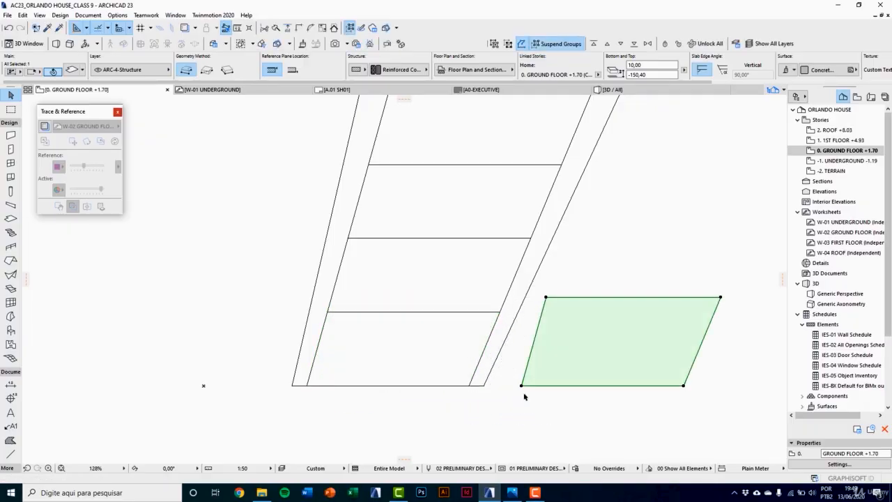
key("ctrl+d")
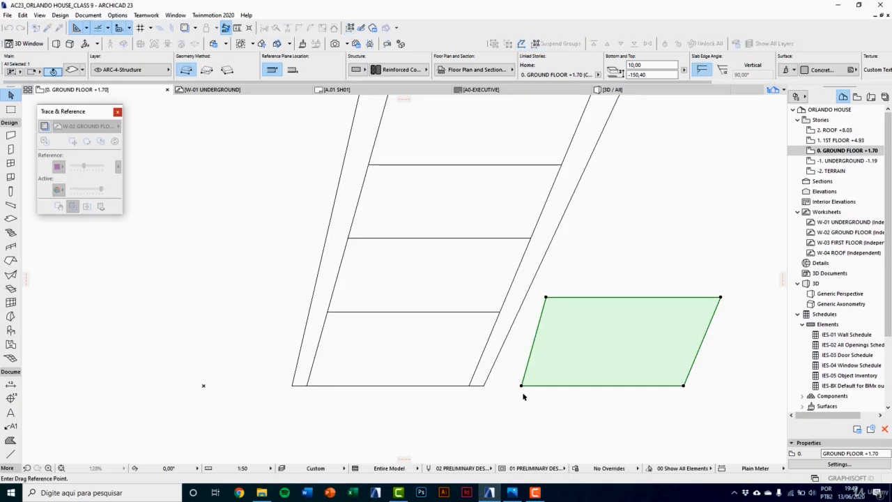
left_click(522, 386)
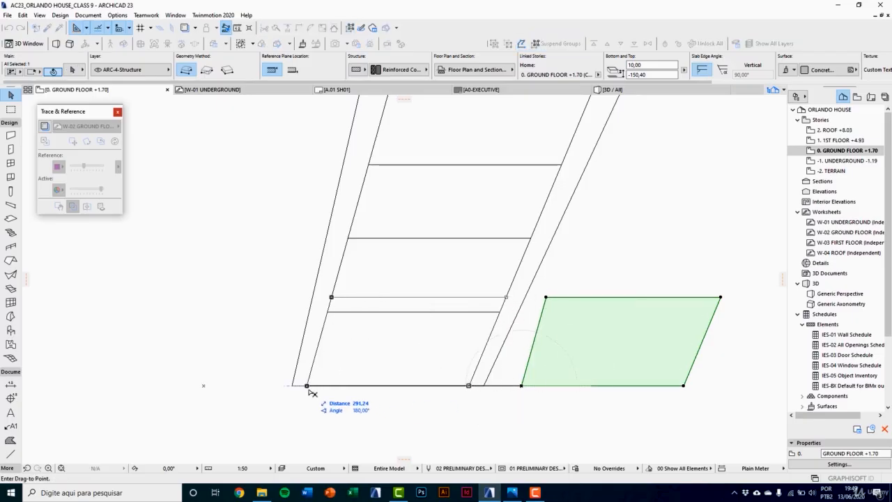
left_click(307, 385)
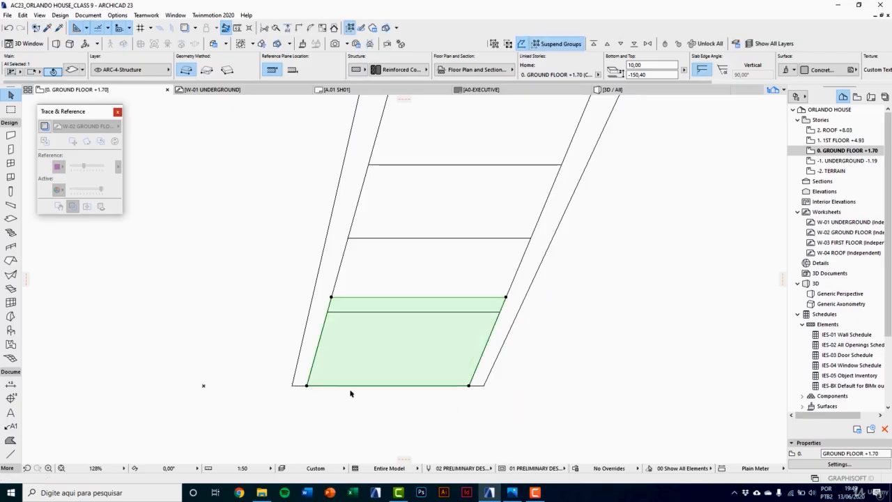
Step: Offset the back edge of the duplicated slab toward the stair's front edge, leaving only a narrow strip
middle_click_drag(366, 390, 355, 396)
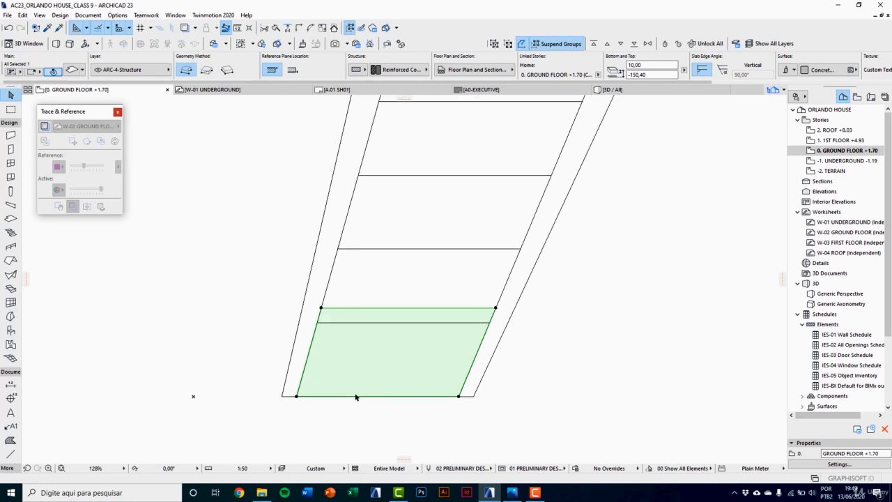
left_click(389, 308)
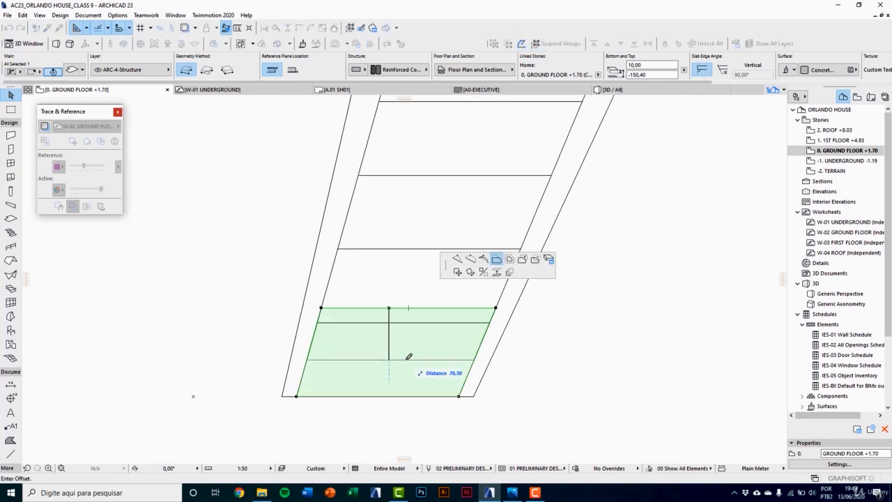
type("100")
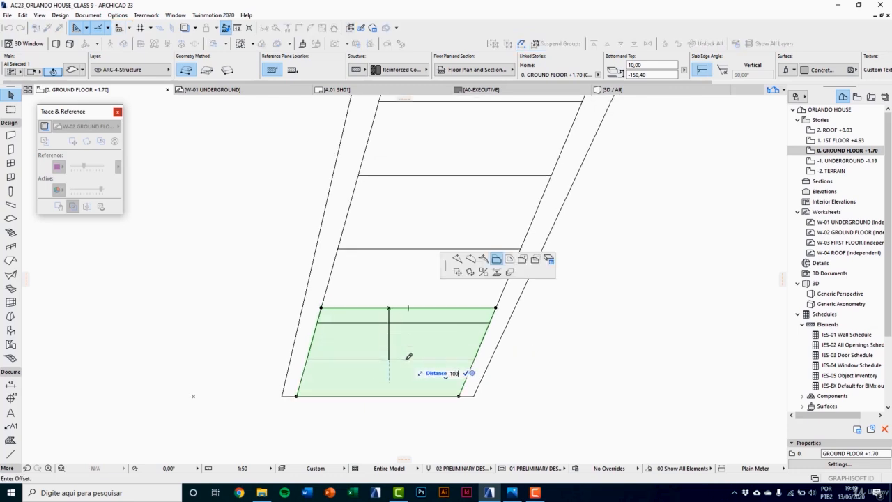
key("Return")
Step: Offset the strip's front edge 10 cm inward from the front of the first tread
scroll(386, 389, "up", 3)
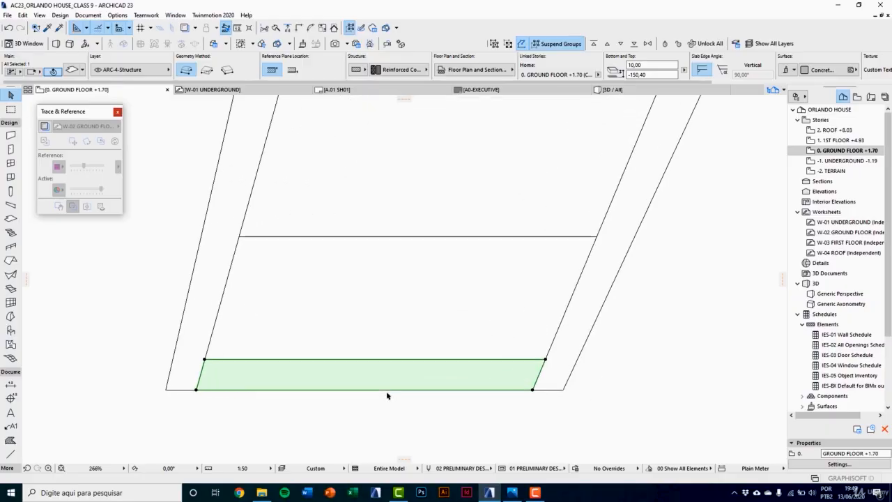
left_click(385, 389)
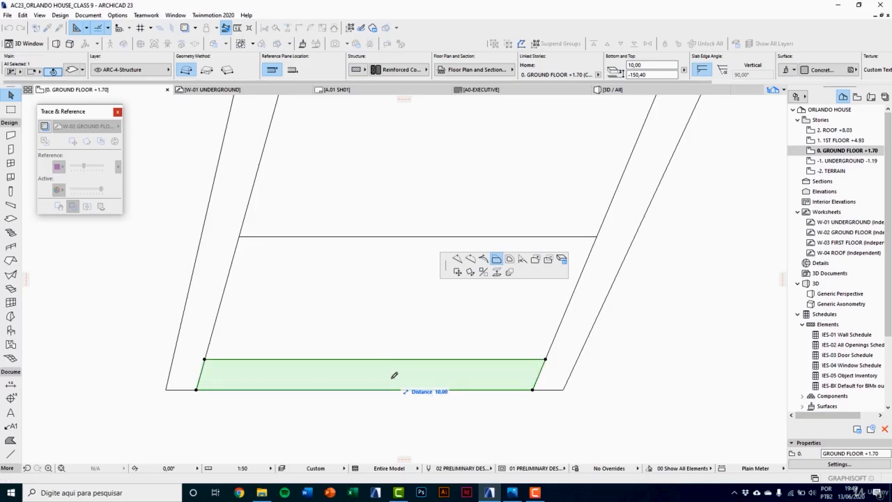
left_click(393, 374)
middle_click_drag(394, 375, 364, 390)
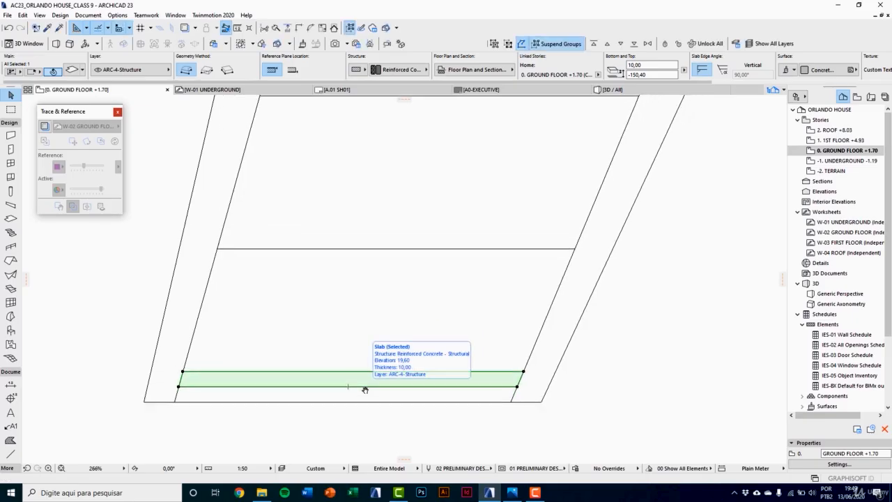
key("Escape")
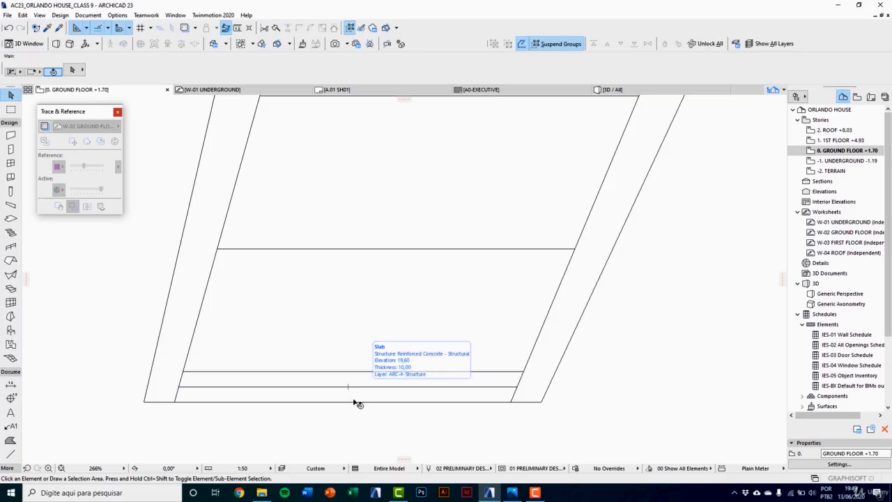
Step: Examine the overlapping slabs at the front of the first tread to tell the narrow strip from the tread slab
scroll(354, 402, "up", 2)
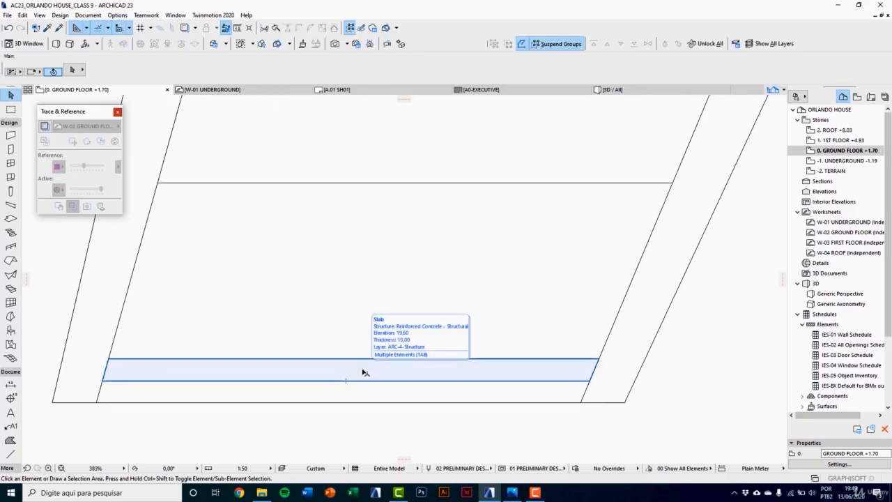
key("Tab")
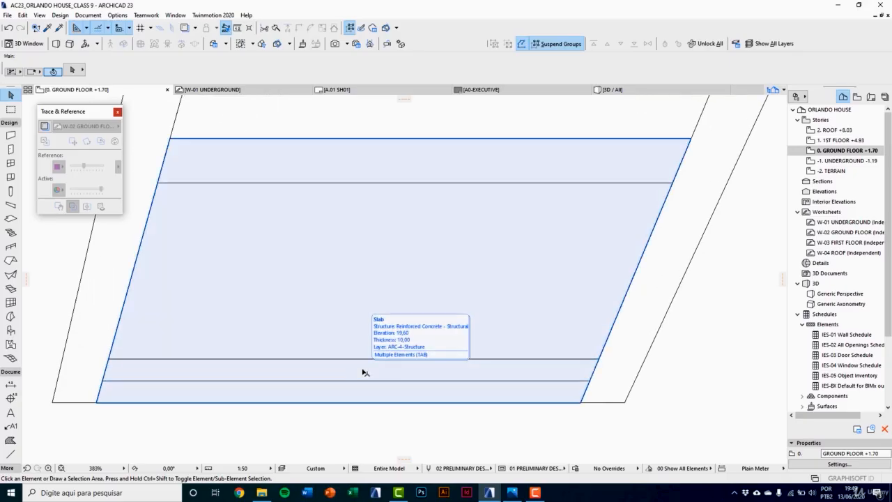
key("Tab")
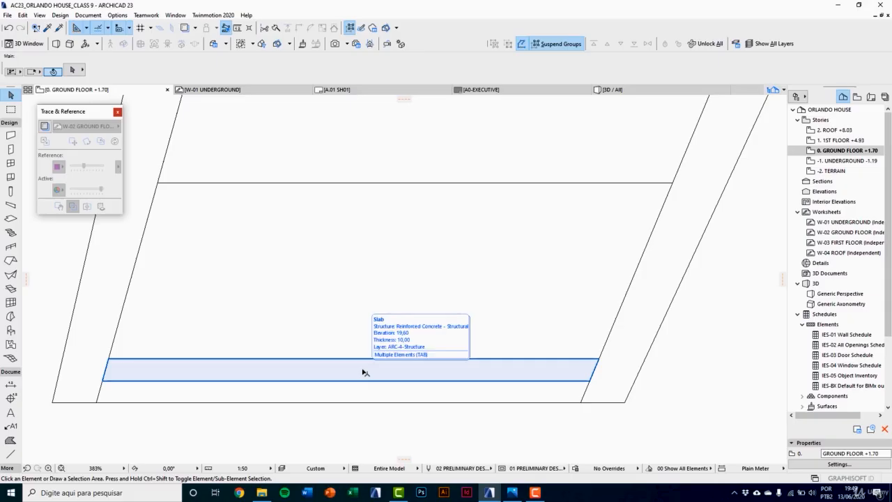
key("Tab")
key("Tab")
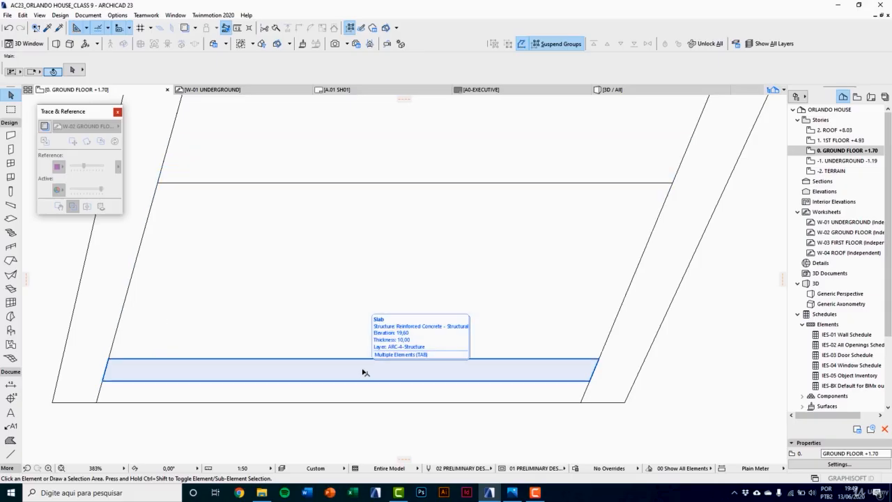
left_click(363, 373)
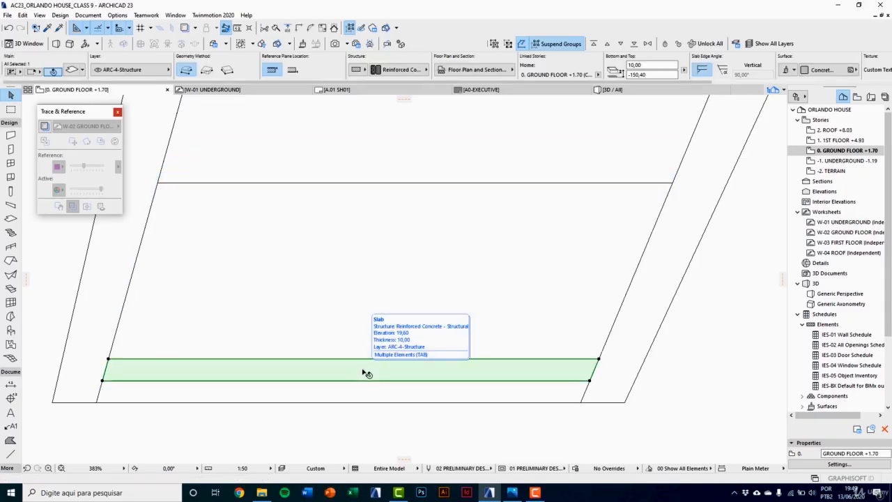
scroll(363, 376, "down", 3)
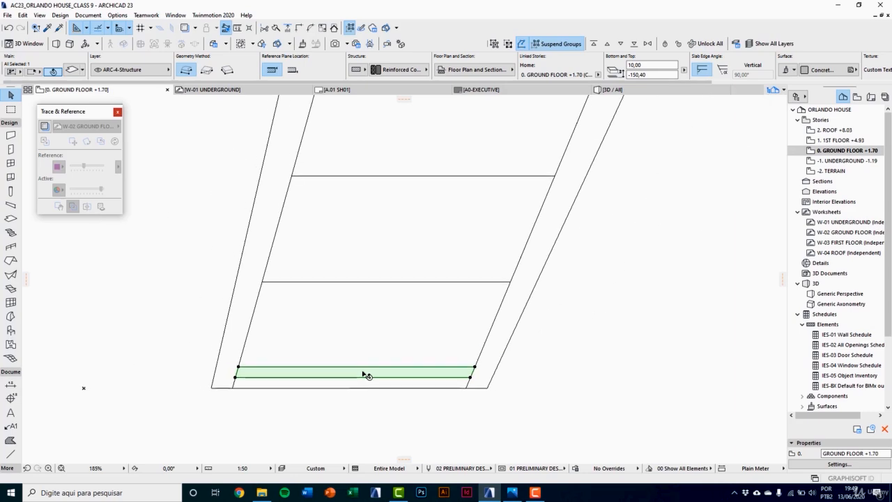
key("Escape")
Step: In the 3D view, move the narrow strip slab 10 cm straight down so it sits beneath the first tread
key("F3")
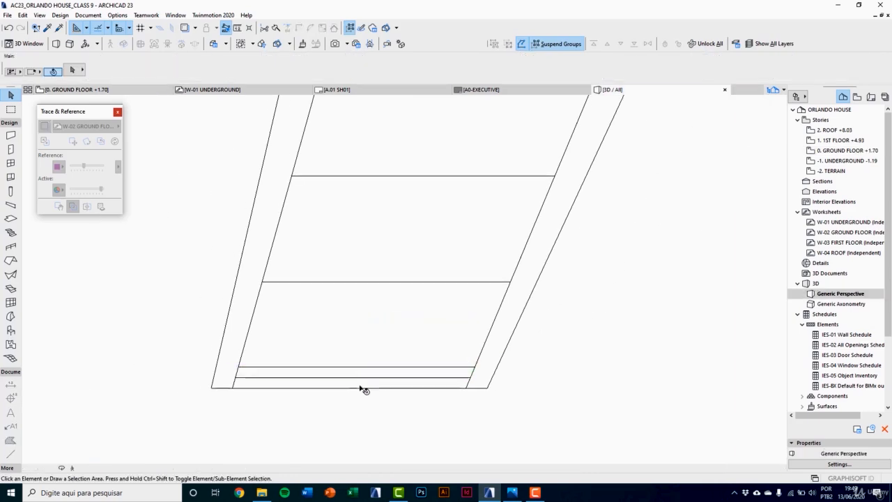
middle_click_drag(456, 369, 313, 291)
left_click_drag(312, 291, 491, 366)
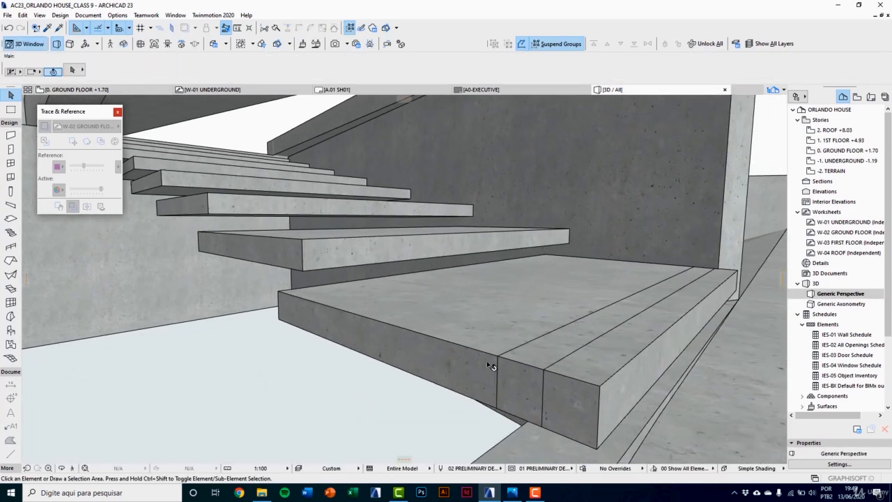
left_click(506, 361)
middle_click_drag(547, 390, 462, 287)
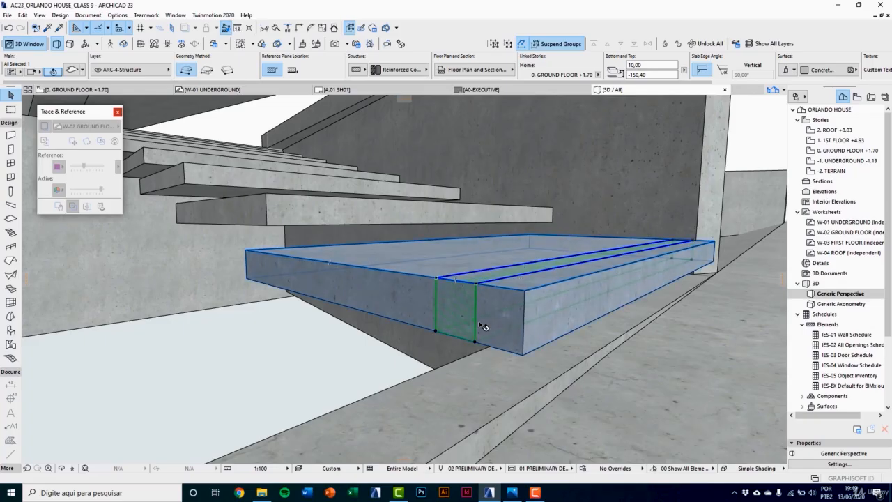
middle_click_drag(482, 311, 461, 312)
key("ctrl+d")
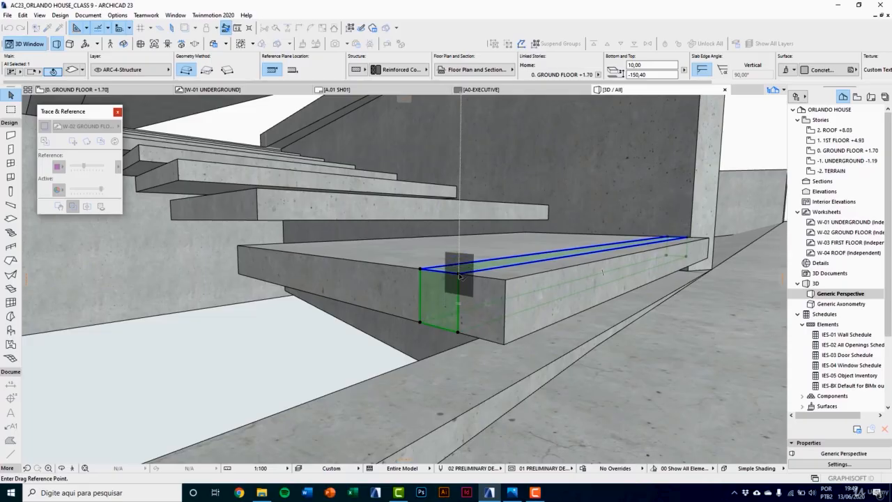
left_click(460, 276)
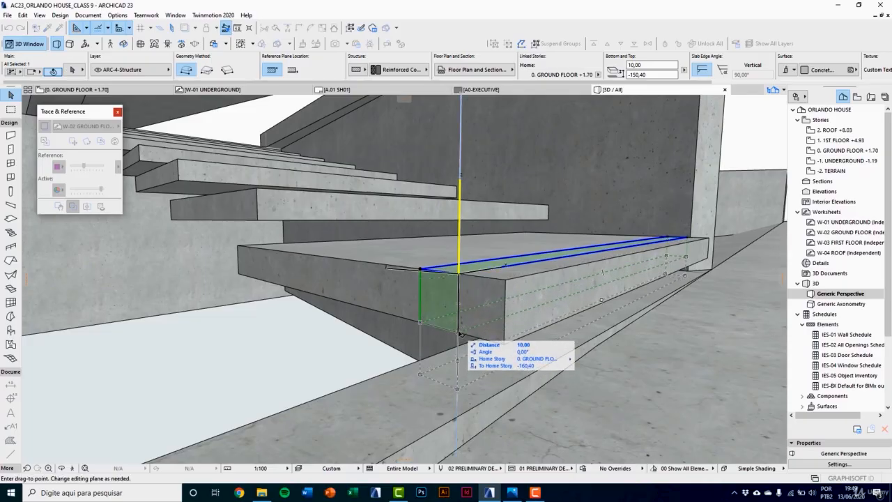
left_click(464, 400)
Step: Reduce the thickness of the support strip under the first tread to about 7.24 cm by raising its underside
left_click(458, 392)
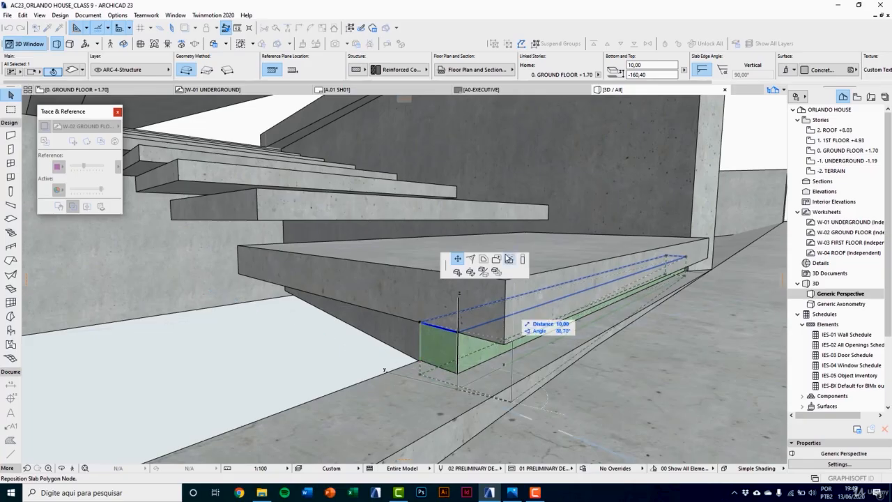
left_click(523, 259)
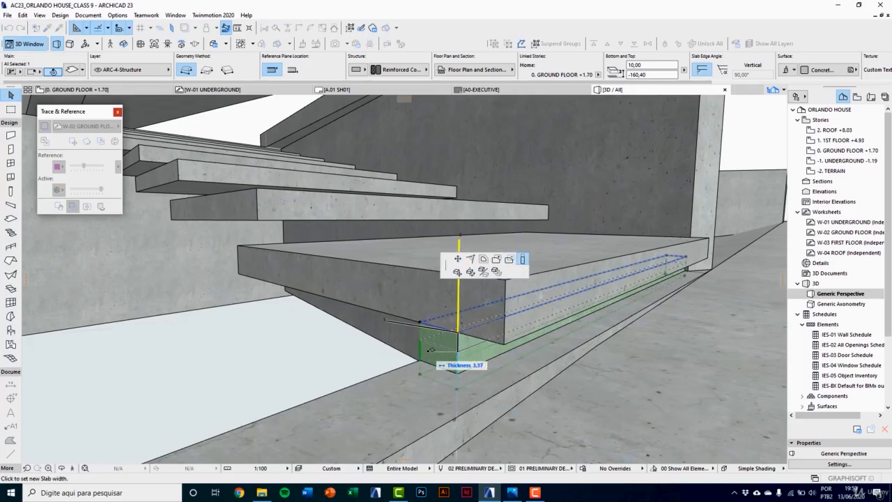
left_click(424, 358)
middle_click_drag(425, 357, 450, 389)
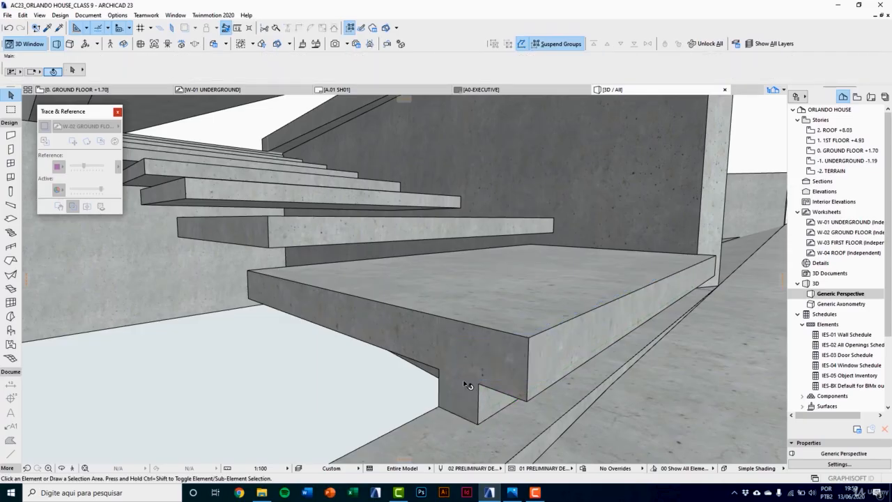
Step: In the ground floor plan, copy the support strip from the first tread's front corner to the second tread's front corner
key("F2")
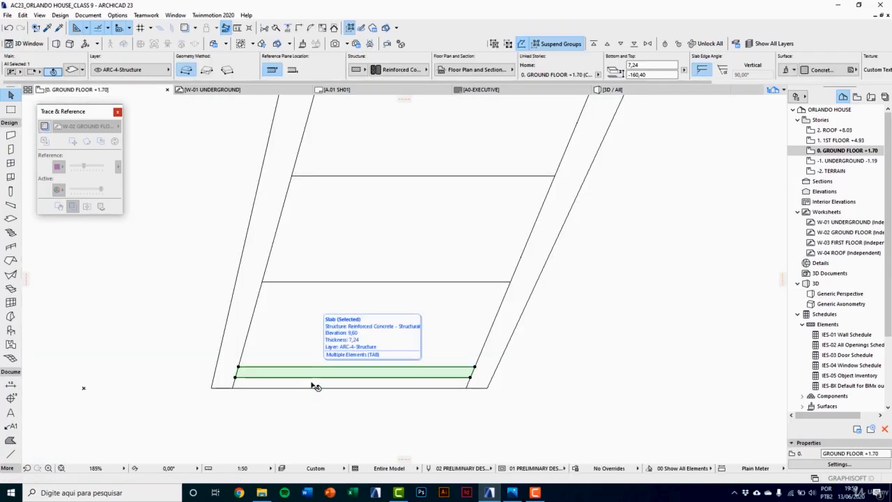
scroll(314, 342, "down", 2)
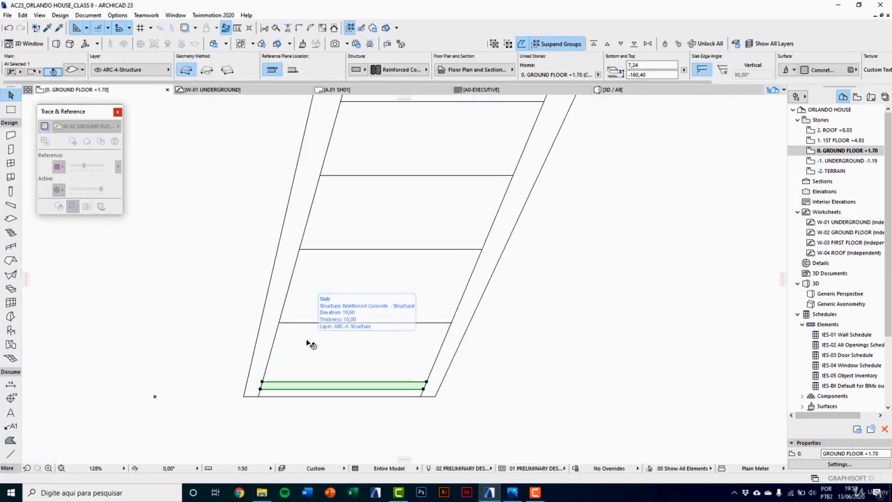
key("ctrl+d")
scroll(259, 399, "up", 2)
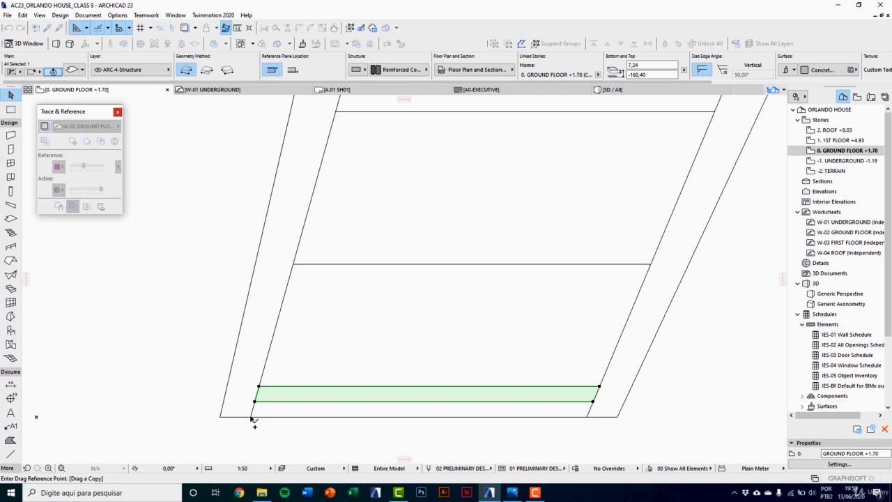
left_click(251, 417)
left_click(293, 264)
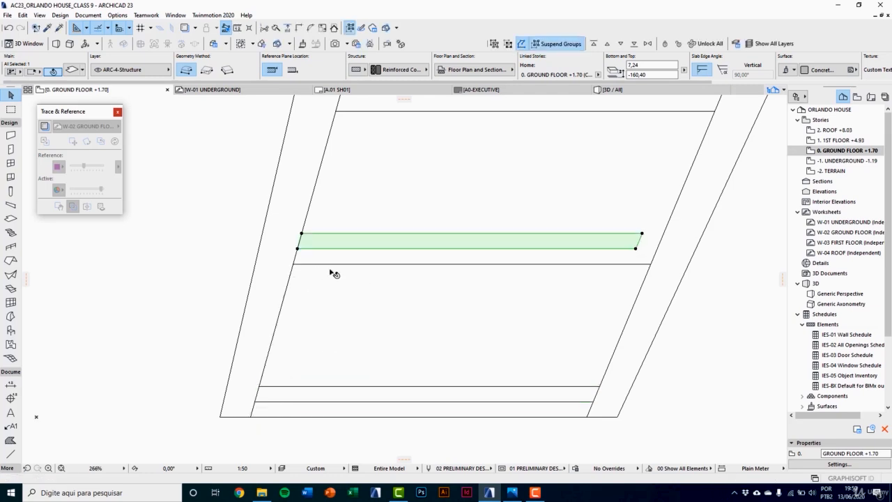
Step: Extend the copied strip's short end to the inner face of the ramp wall and check it in 3D
left_click(640, 243)
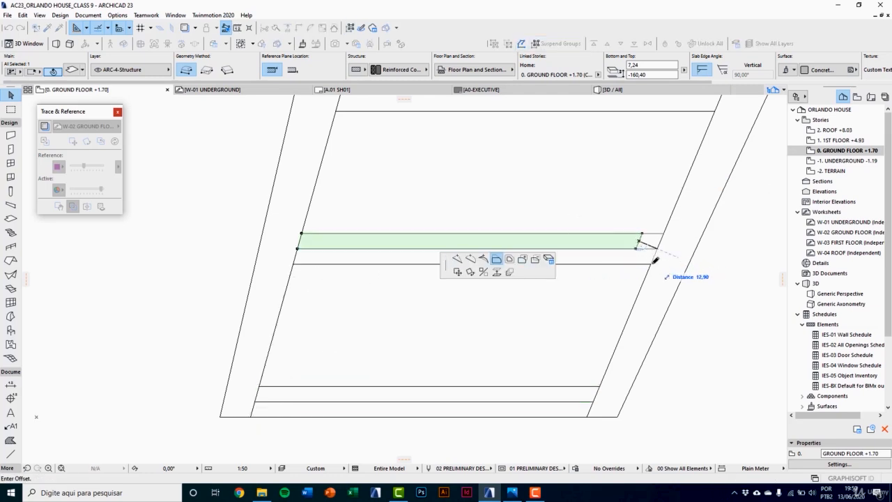
left_click(653, 262)
key("Delete")
middle_click_drag(510, 304, 489, 338)
key("F3")
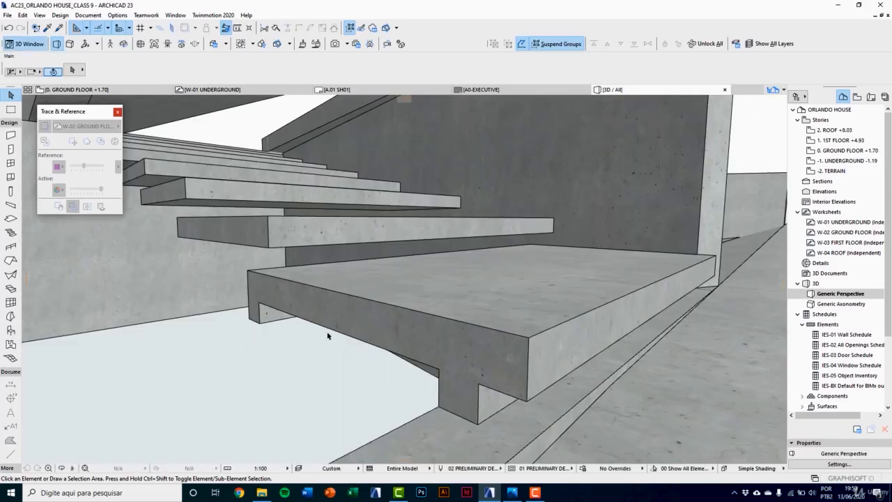
Step: In the 3D view, raise the copied support strip 18.80 cm vertically so it sits directly beneath the second tread
mouse_move(328, 337)
middle_mouse_down("shift")
mouse_move(454, 362)
mouse_move(367, 358)
mouse_move(332, 342)
middle_mouse_up("shift")
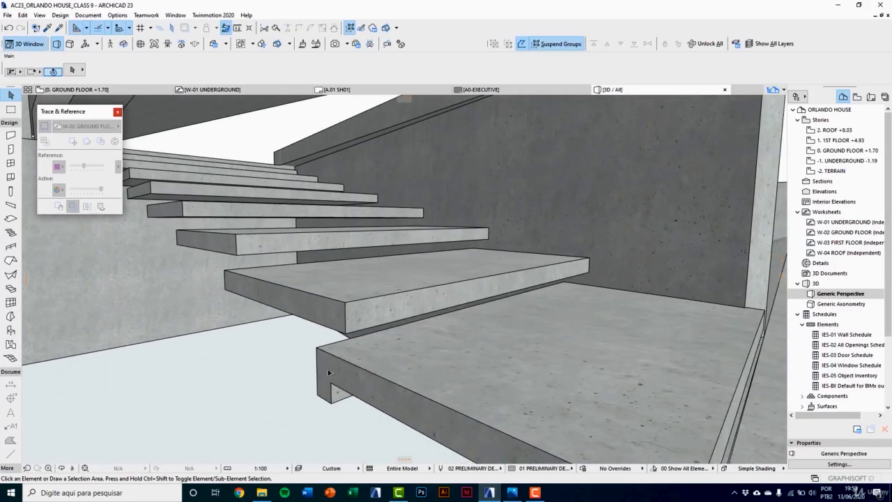
left_click(329, 395)
key("ctrl+d")
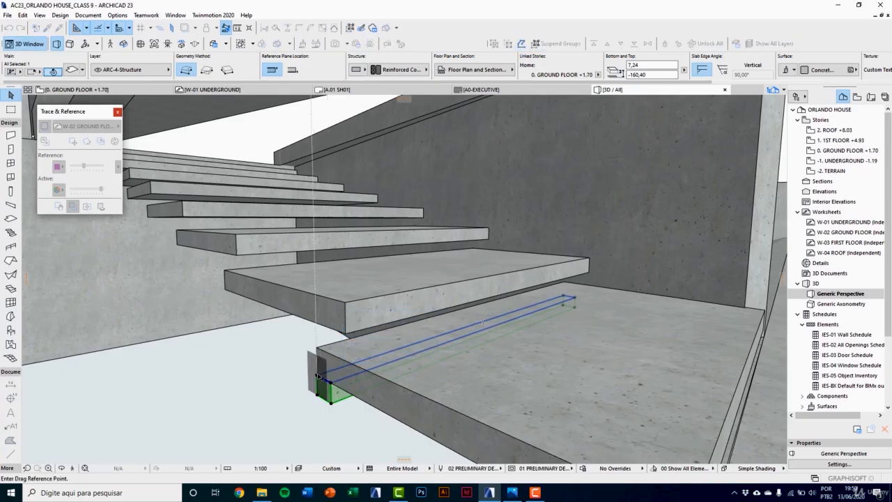
left_click(346, 335)
scroll(326, 358, "up", 3)
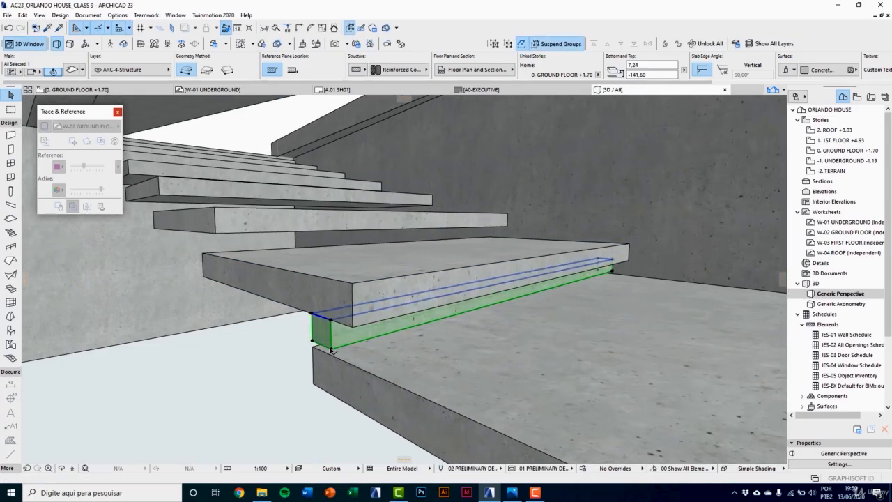
Step: Increase the second tread's support strip thickness to 8.80 cm by lowering its underside to the top of the first tread
left_click(332, 348)
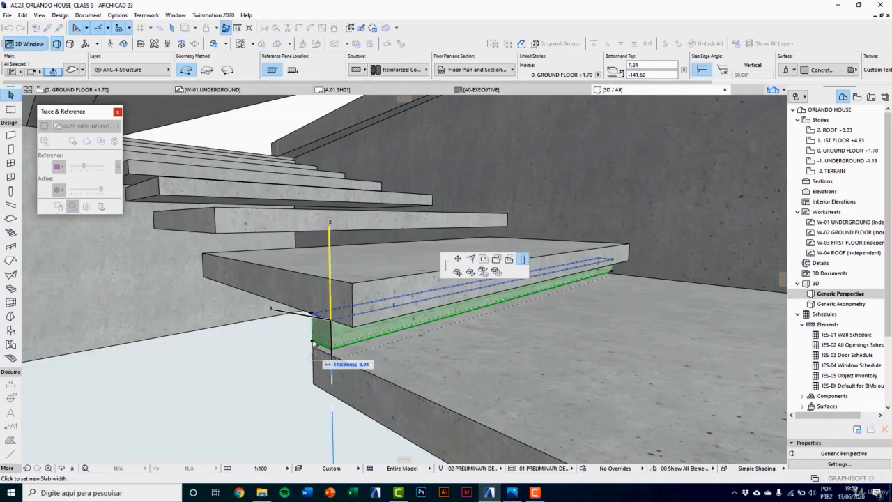
left_click(326, 335)
scroll(330, 331, "down", 2)
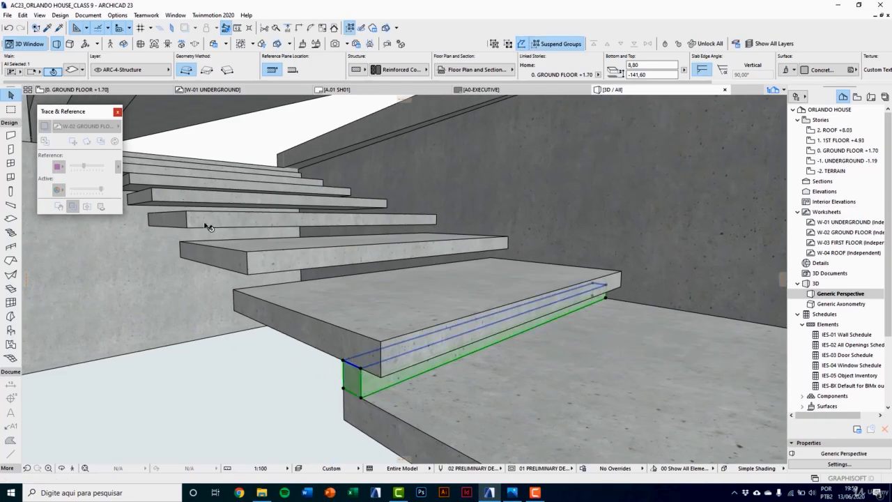
key("Escape")
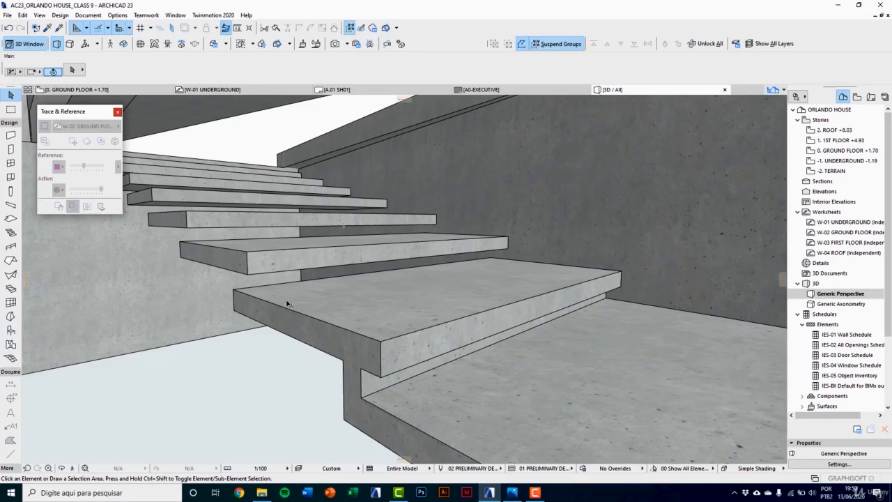
Step: In the ground floor plan, multiply the second tread's support strip into 6 incremental copies with 18.8 cm vertical displacement, spaced from one tread corner to the next
key("F2")
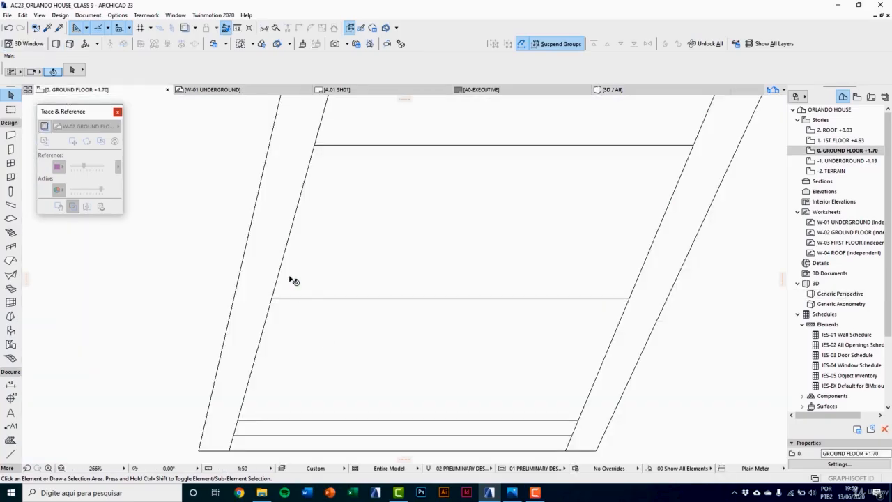
left_click(293, 280)
left_click(305, 270)
scroll(338, 332, "down", 5)
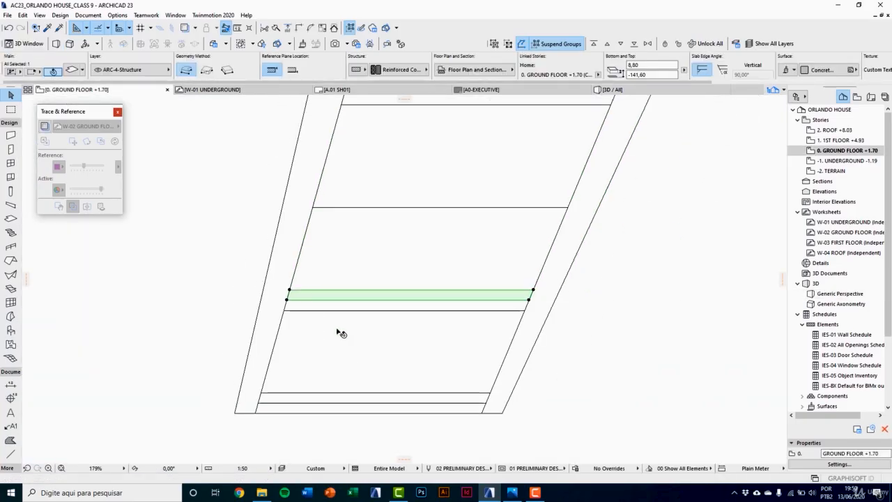
scroll(392, 367, "down", 2)
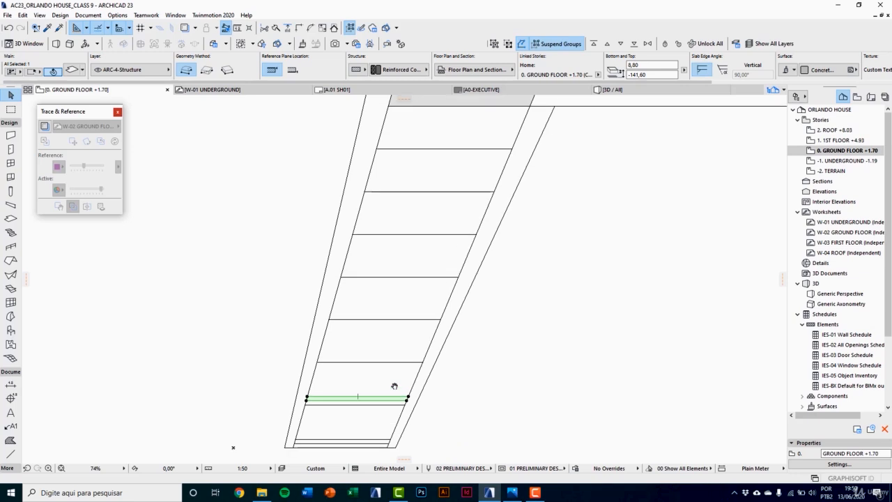
key("ctrl+u")
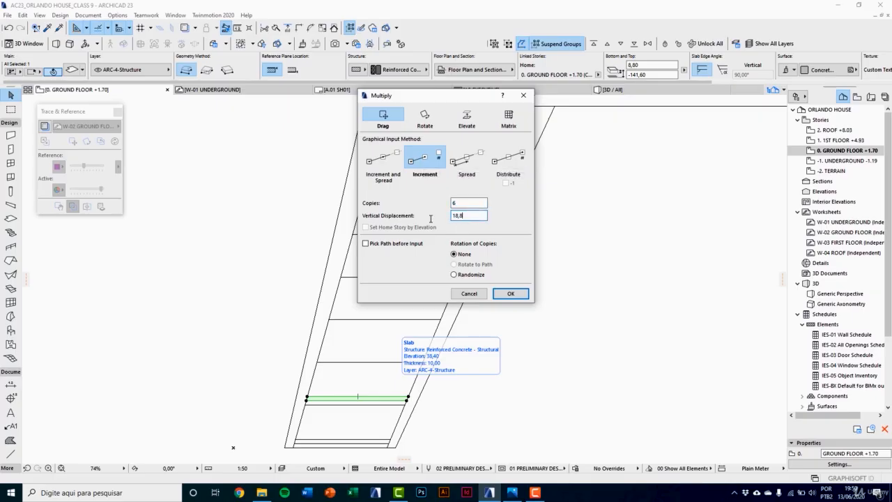
left_click(503, 292)
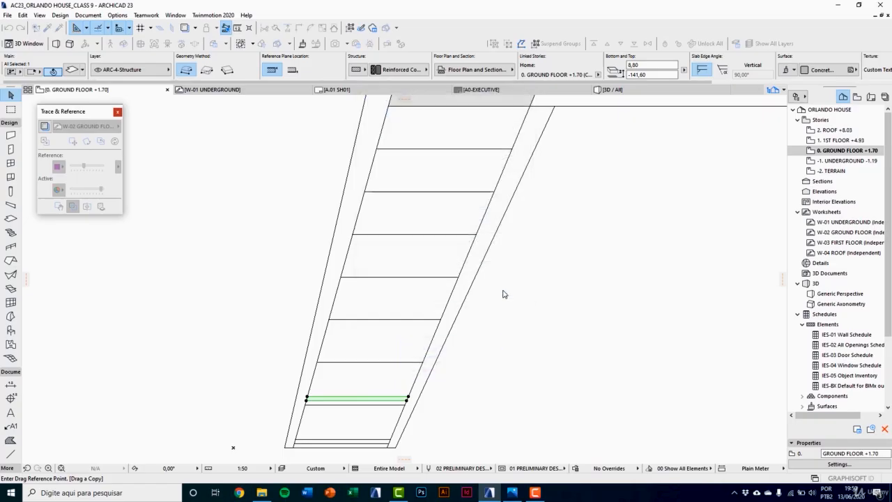
scroll(307, 396, "up", 5)
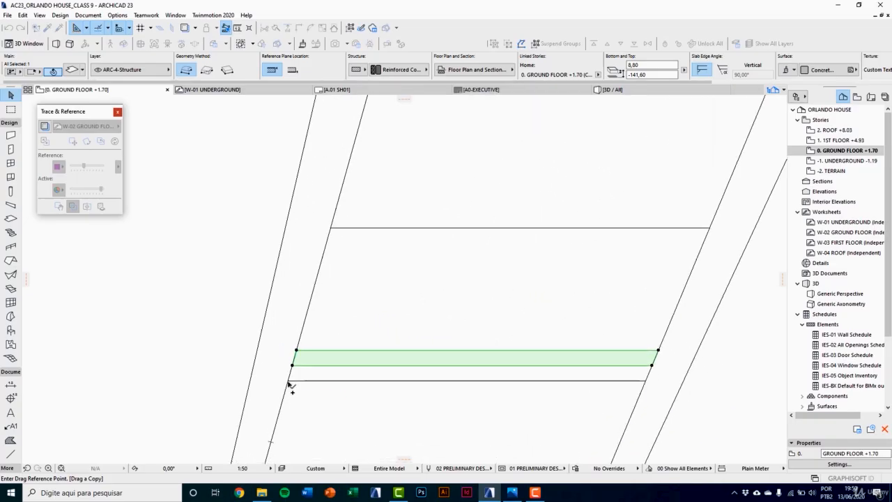
left_click(289, 381)
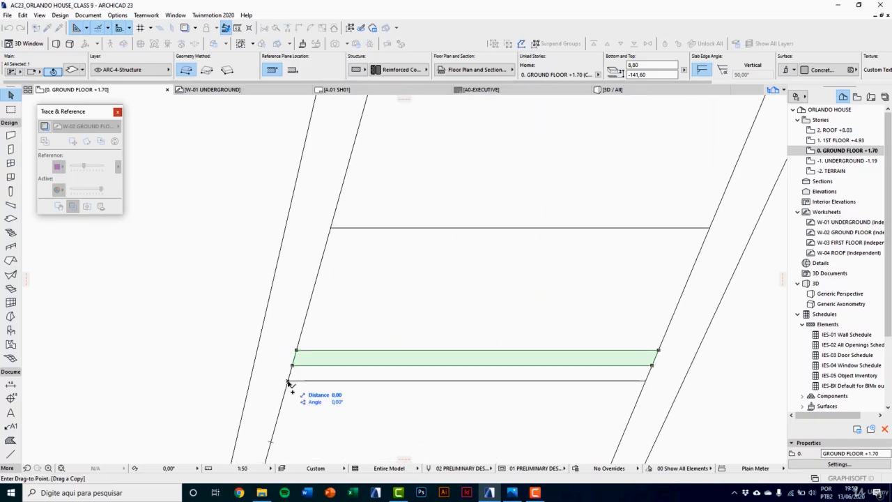
left_click(332, 230)
scroll(313, 342, "down", 5)
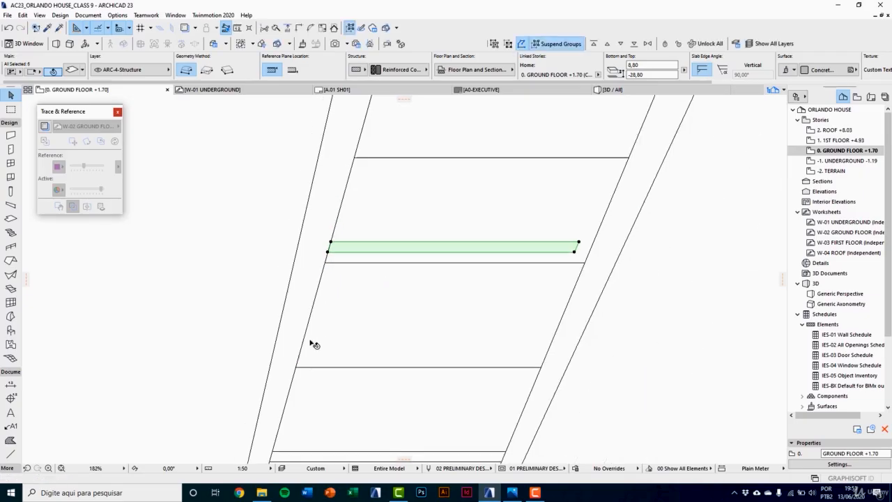
Step: Extend the short end of the third tread's support strip to the inner face of the ramp wall
scroll(391, 335, "up", 3)
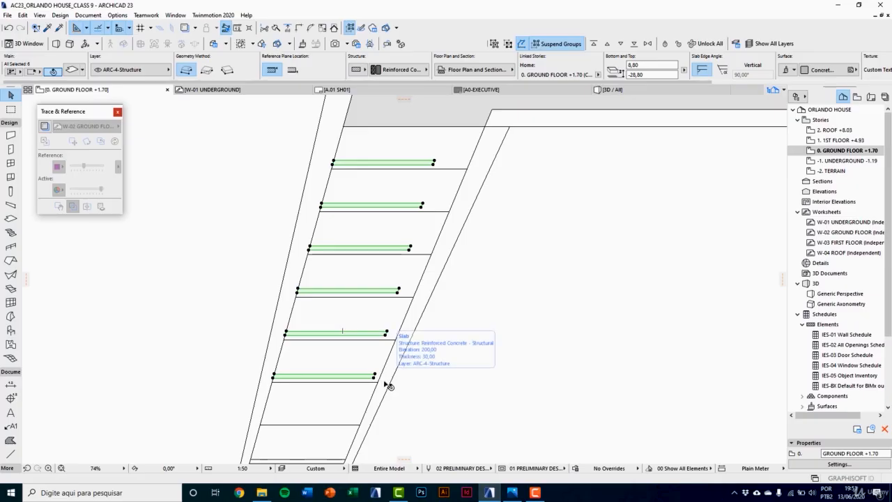
scroll(379, 373, "up", 8)
left_click(354, 363)
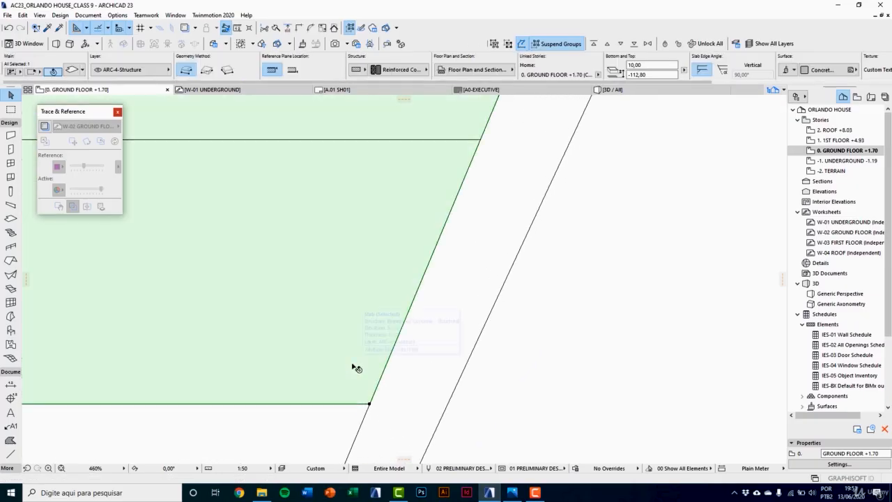
left_click(352, 357)
left_click(353, 358)
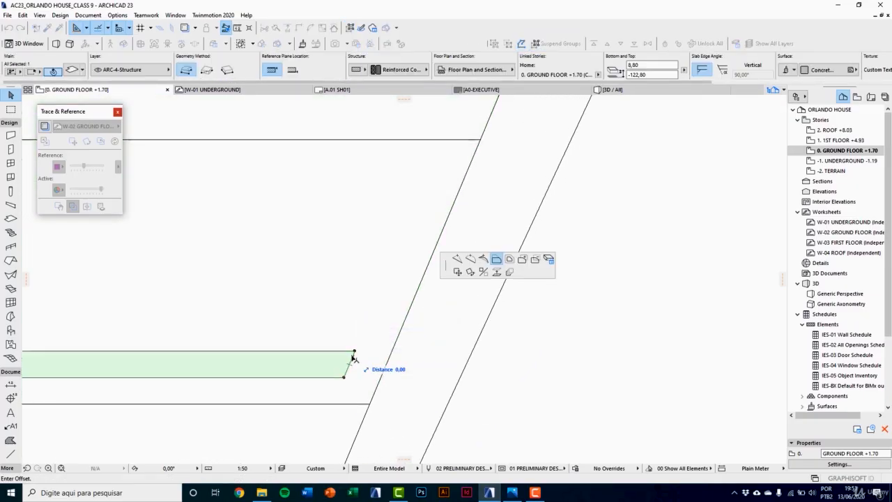
left_click(373, 393)
scroll(379, 425, "down", 6)
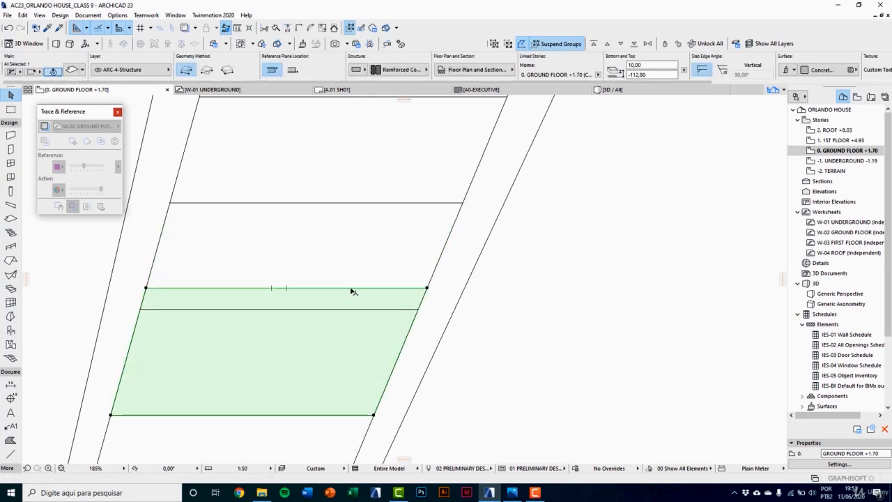
Step: Extend the fourth tread's support strip by offsetting its short end to the ramp wall's inner face
left_click(351, 295)
key("Tab")
left_click(351, 294)
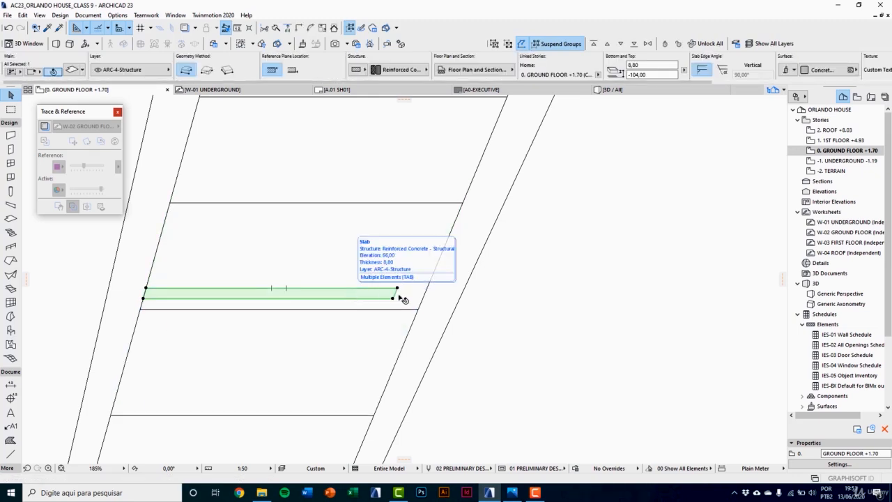
scroll(399, 293, "up", 3)
left_click(392, 291)
left_click(430, 320)
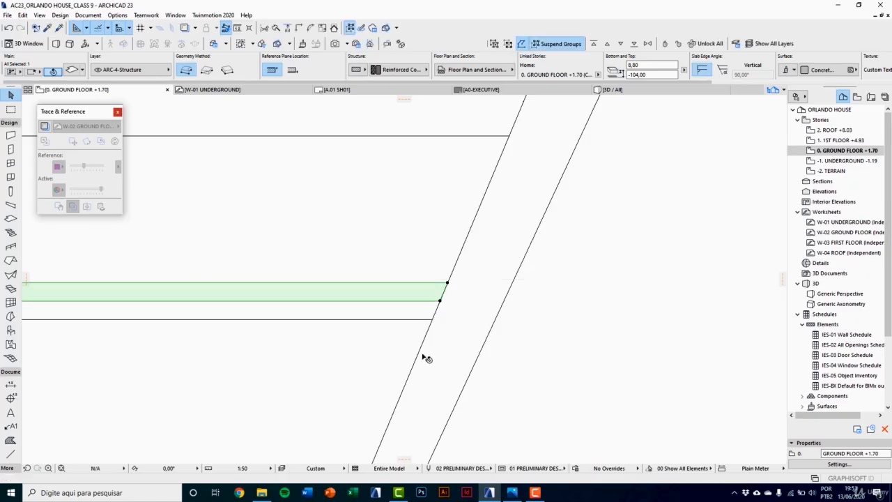
scroll(392, 265, "down", 5)
key("Escape")
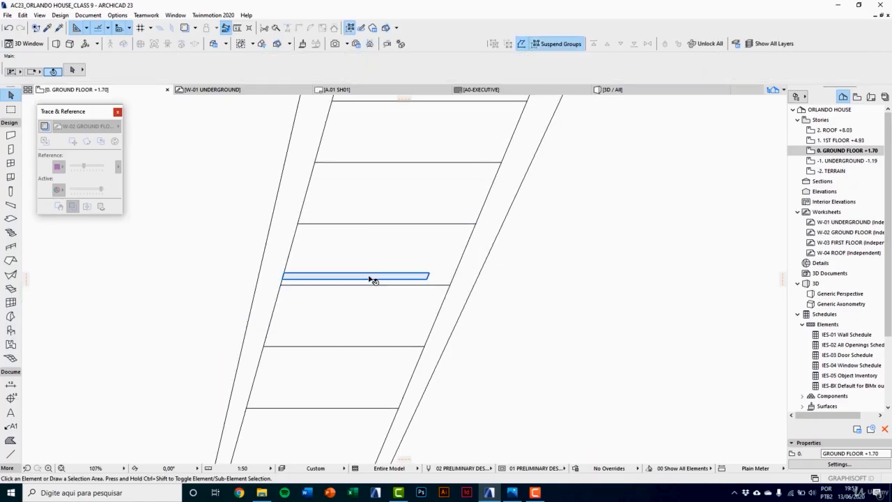
Step: Offset the short end of the fifth tread's support strip so it meets the ramp wall's inner face
left_click(445, 277)
scroll(448, 277, "up", 6)
left_click(404, 272)
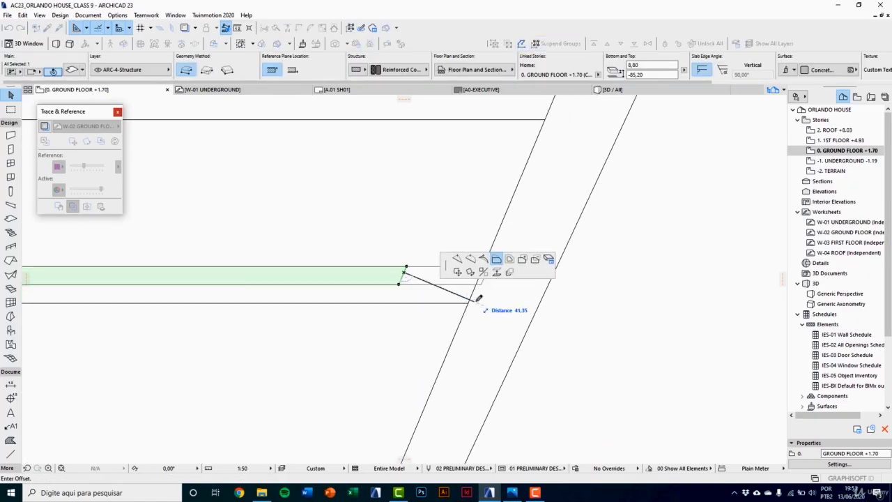
left_click(472, 298)
scroll(435, 348, "down", 4)
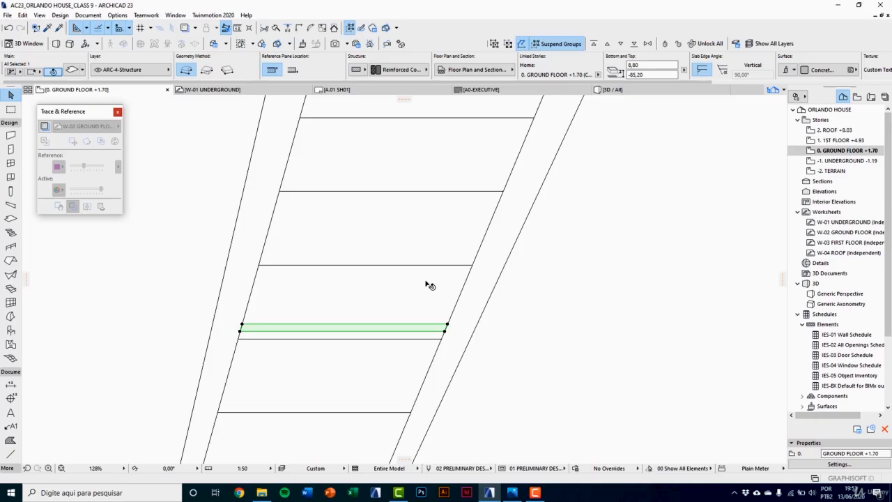
Step: Lengthen the sixth tread's support strip by offsetting its short end to the ramp wall's inner face
left_click(351, 254)
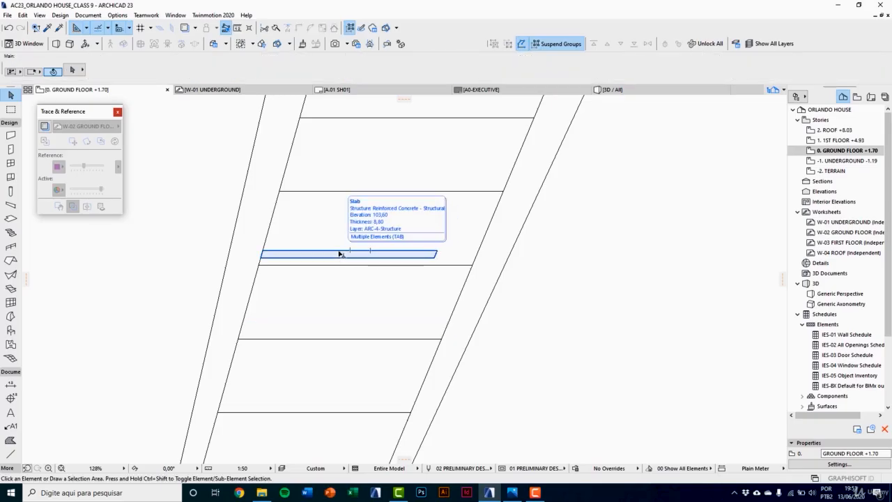
left_click(343, 253)
scroll(436, 251, "up", 5)
left_click(430, 254)
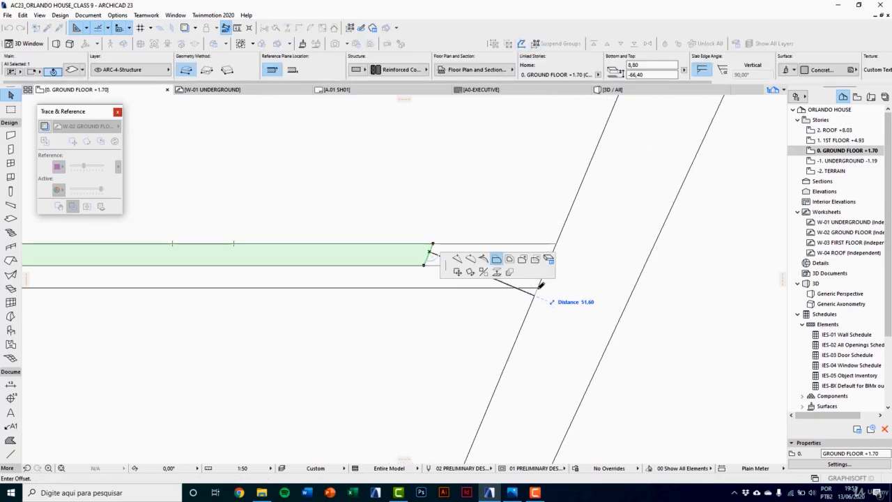
left_click(540, 284)
scroll(407, 334, "down", 5)
Step: Extend the short end of the seventh tread's support strip to the inner face of the ramp wall
left_click(368, 274)
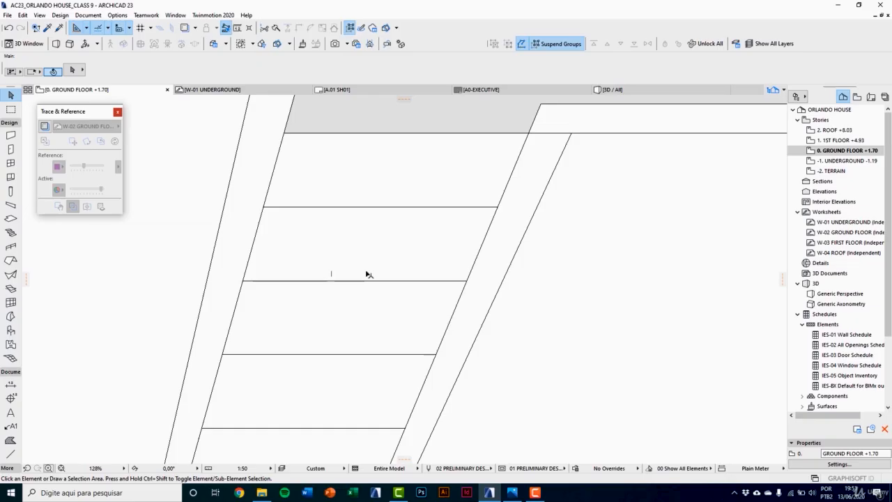
left_click(416, 271)
scroll(418, 272, "up", 3)
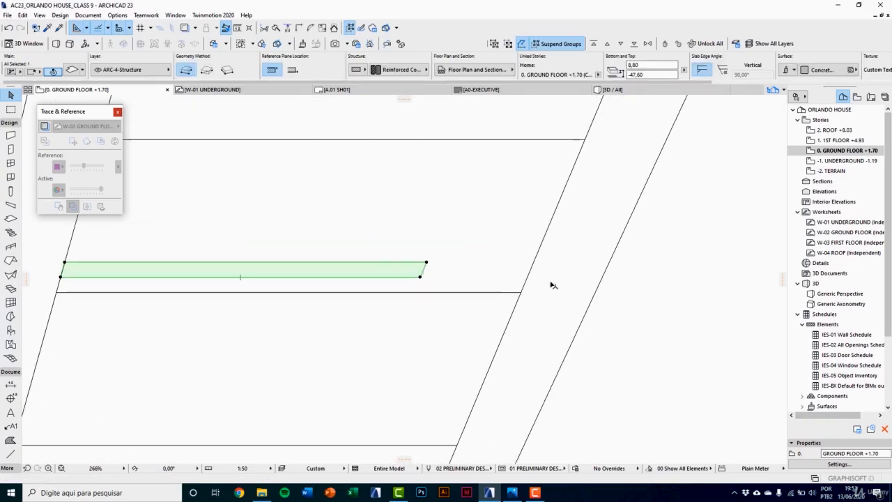
left_click(423, 269)
left_click(523, 288)
scroll(383, 298, "down", 4)
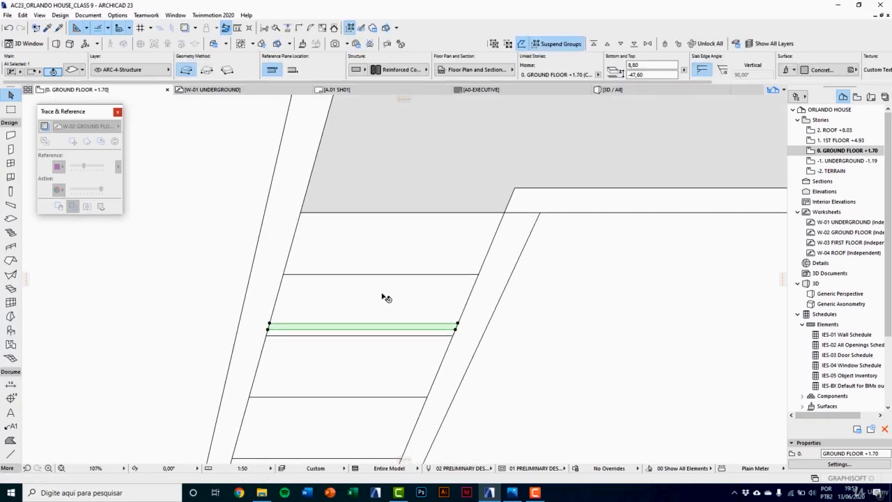
Step: Extend the uppermost support strip's short end to the inner face of the ramp wall and clear the selection
left_click(383, 298)
left_click(336, 265)
scroll(426, 257, "up", 3)
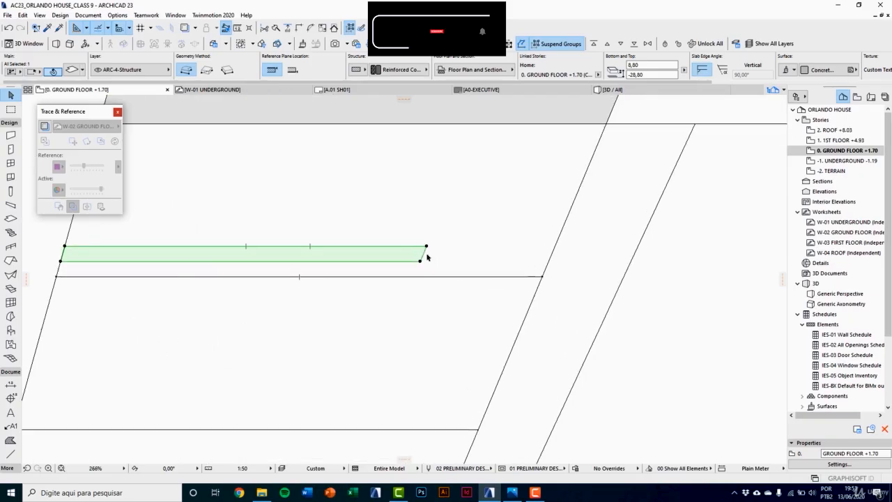
left_click(424, 255)
middle_click_drag(500, 317, 430, 360)
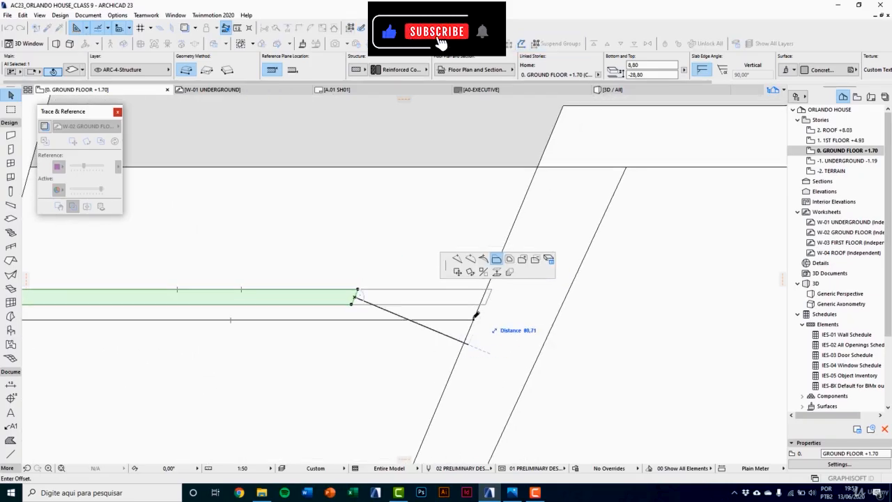
left_click(475, 314)
scroll(372, 280, "down", 5)
scroll(379, 293, "down", 4)
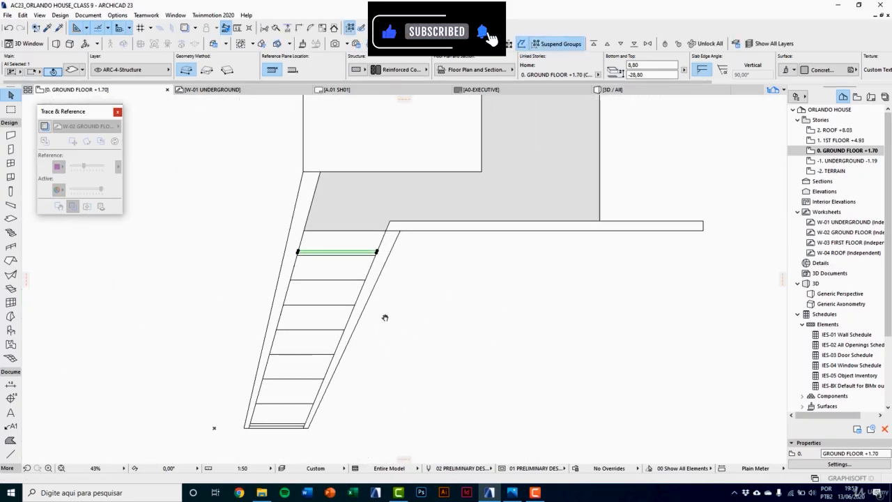
left_click(384, 318)
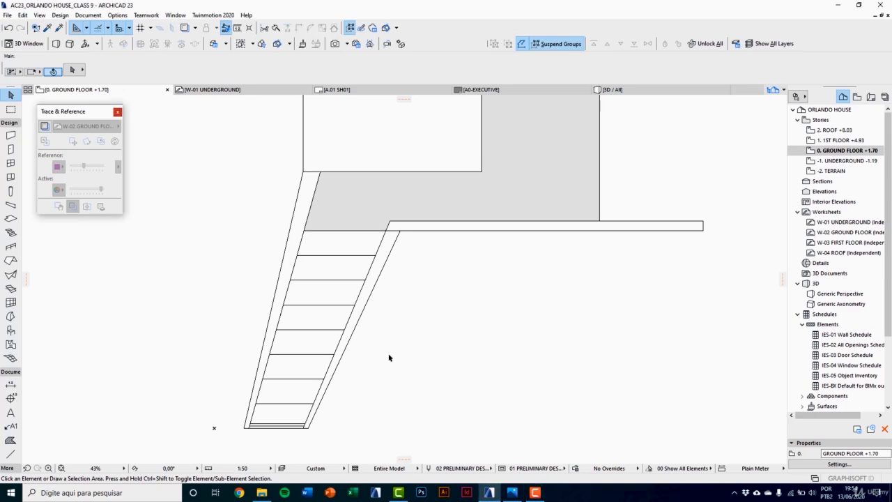
Step: In the 3D model, convert the 80 cm thick parapet slab on the stair's open side into a morph
key("F3")
scroll(347, 356, "down", 5)
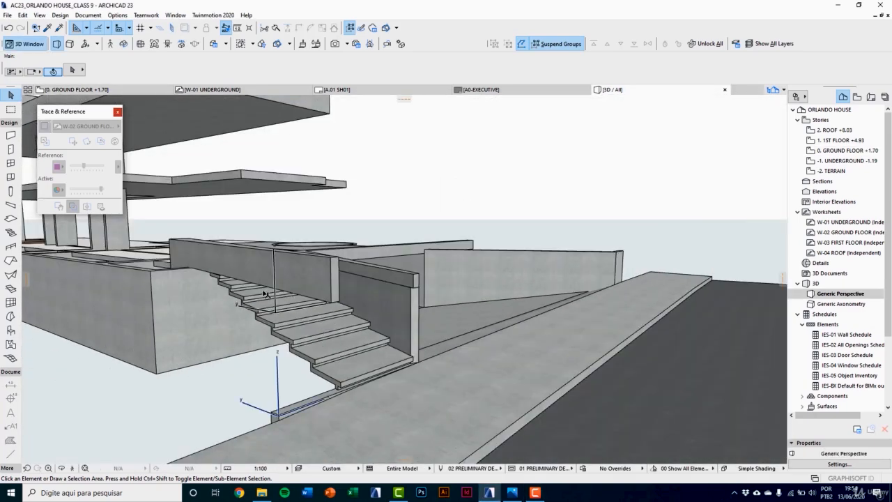
scroll(265, 275, "down", 2)
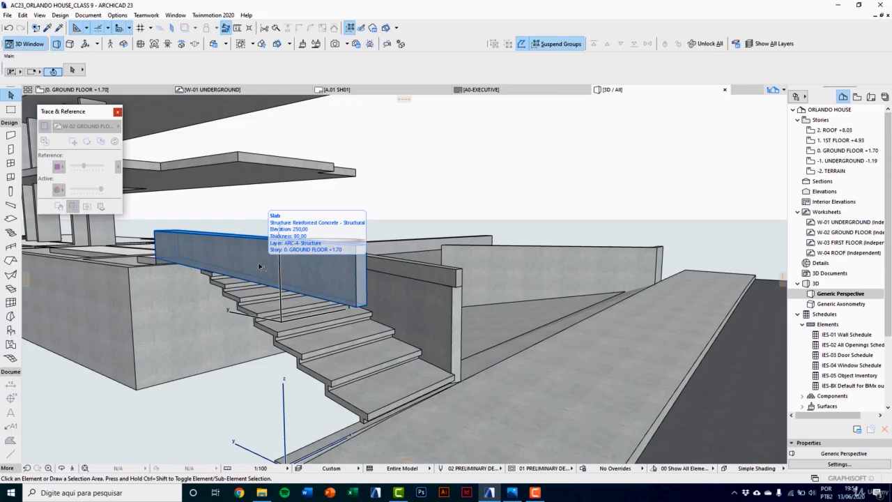
left_click(259, 267)
middle_click_drag(295, 270, 244, 223, "shift")
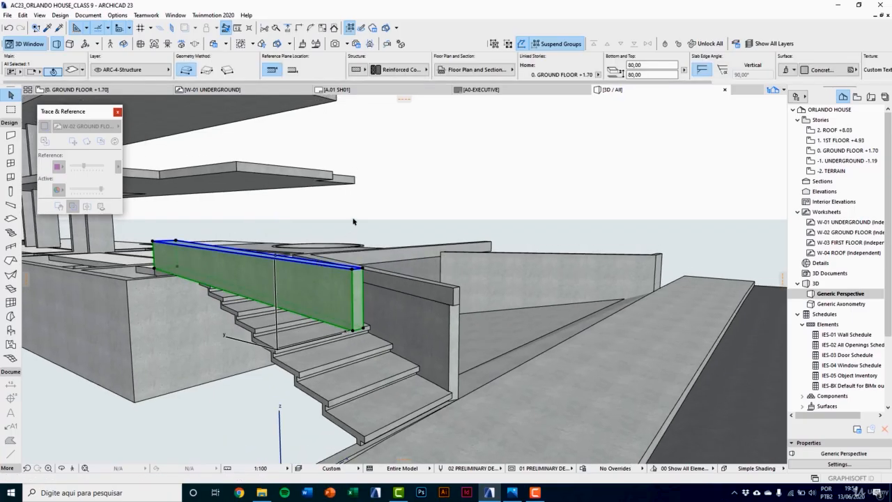
right_click(370, 207)
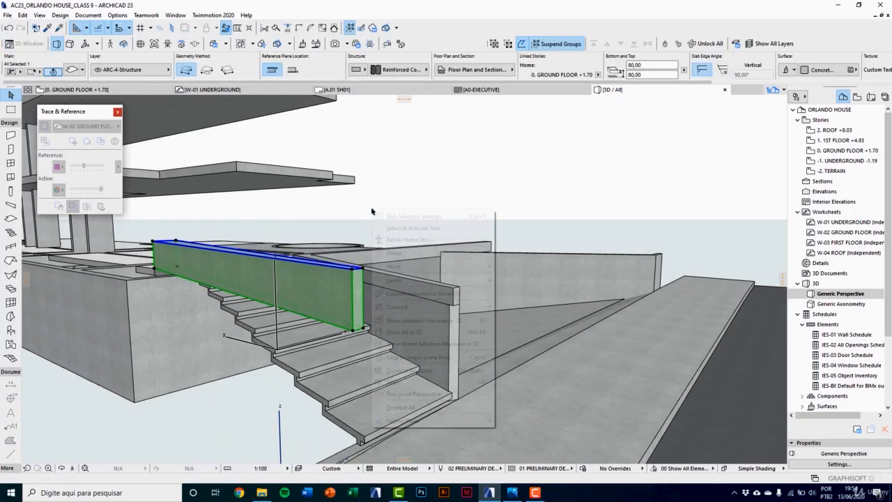
left_click(409, 295)
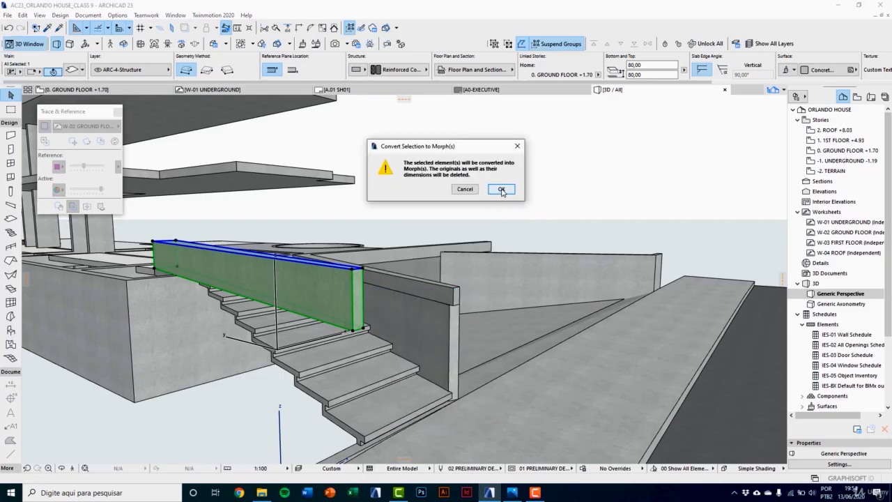
left_click(502, 191)
Step: Offset the bottom edge at the open-side parapet's outer end down to the ground slab beside the lowest tread
scroll(360, 354, "up", 3)
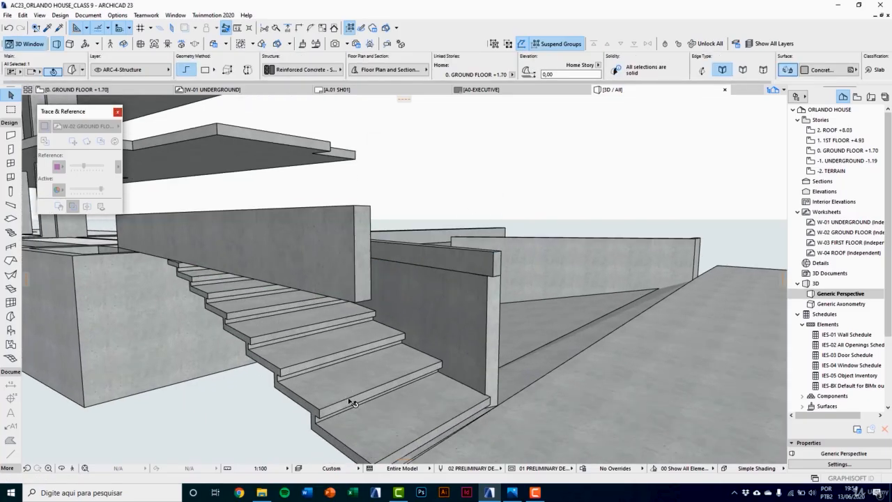
middle_click_drag(378, 337, 362, 276)
left_click(342, 224)
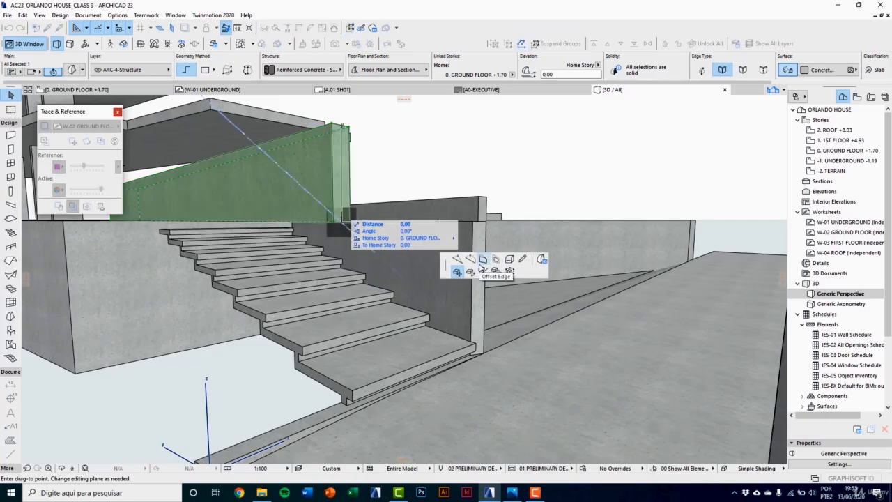
left_click(479, 266)
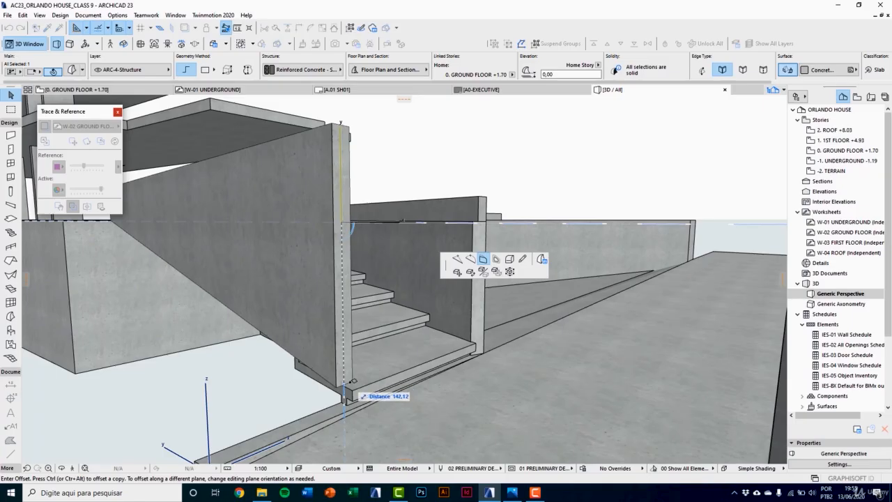
scroll(348, 412, "up", 1)
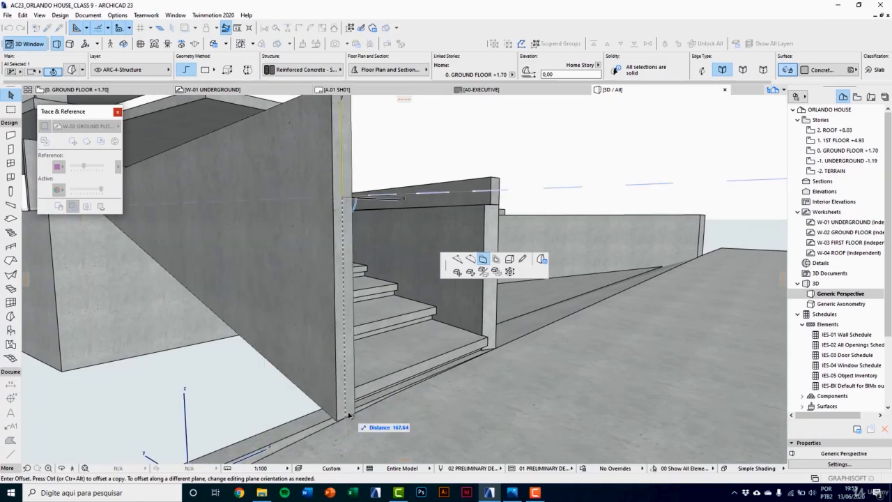
left_click(343, 416)
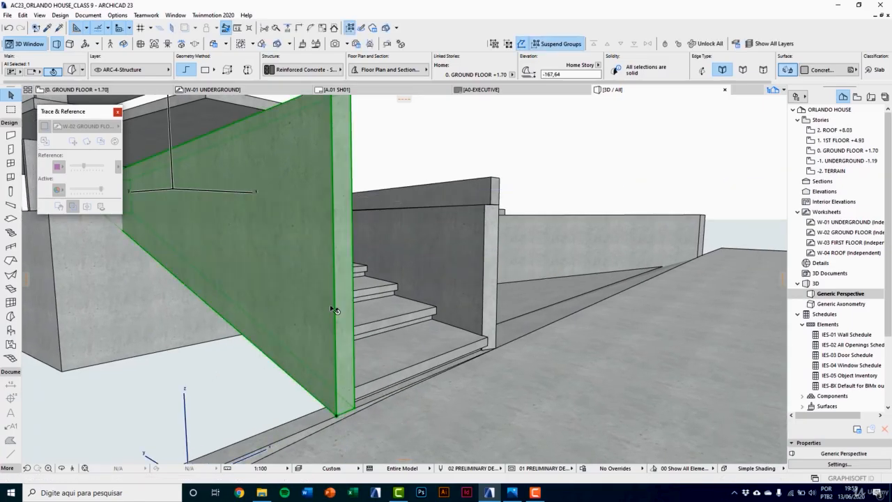
Step: Offset the top edge of the open-side parapet's outer end downward so the parapet slopes with the stair as a low strip
middle_click_drag(319, 332, 317, 232, "shift")
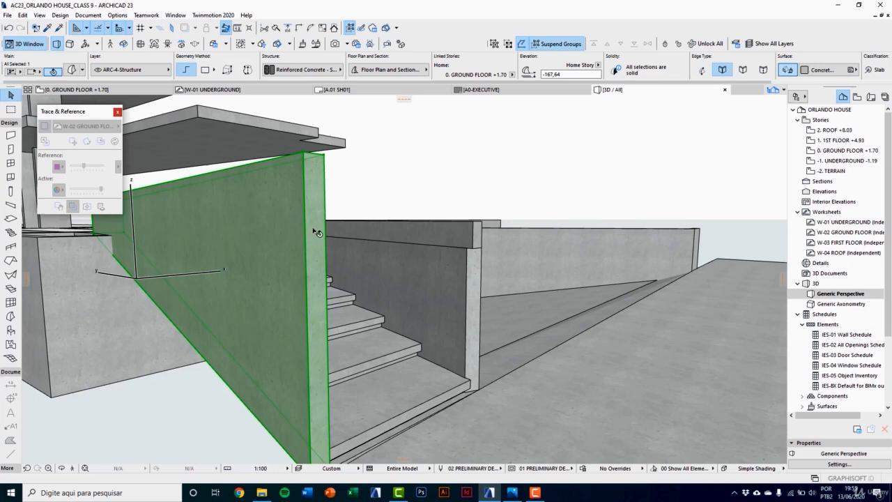
left_click(314, 159)
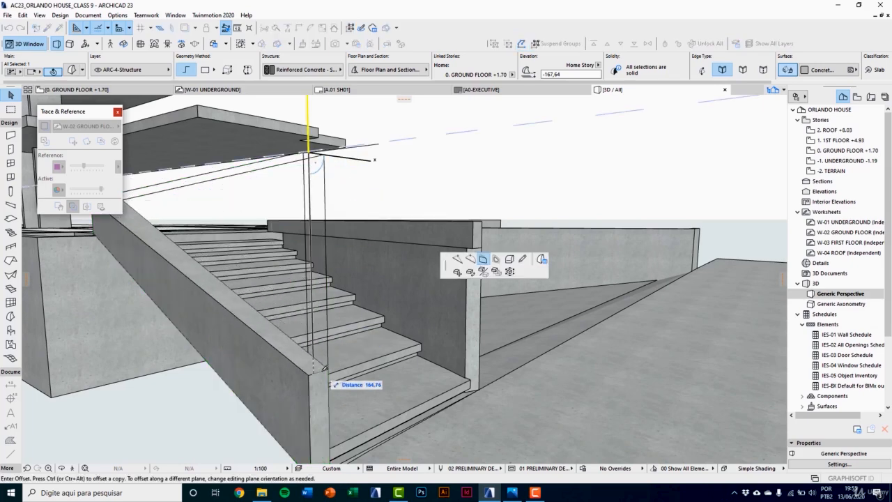
middle_click_drag(321, 365, 277, 415, "shift")
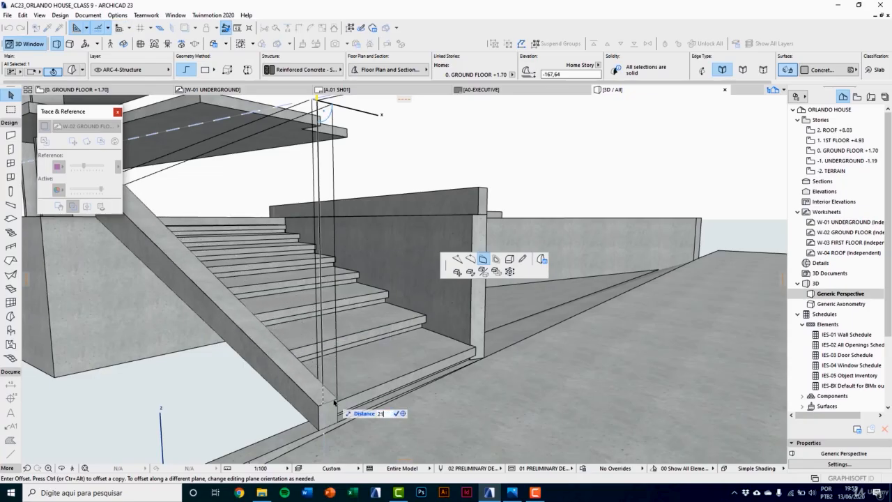
left_click(334, 402)
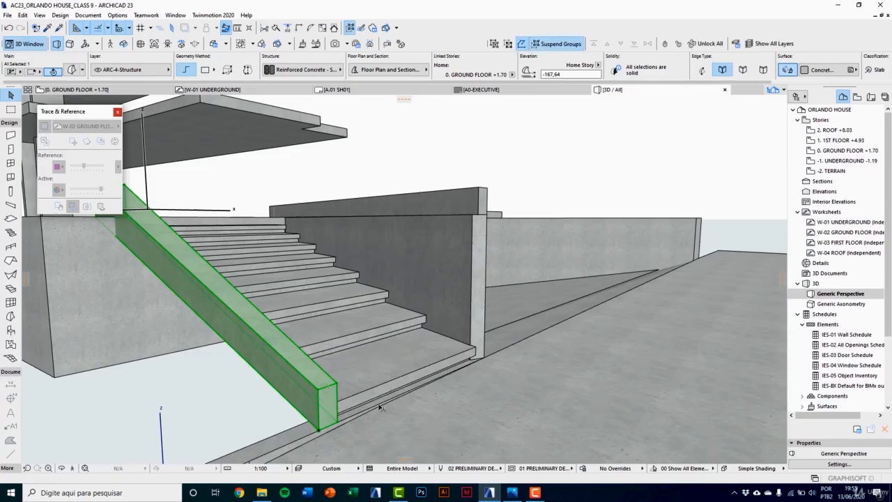
Step: Convert the 30 cm thick parapet slab on top of the ramp wall into a morph
middle_click_drag(450, 238, 416, 261)
left_click(429, 229)
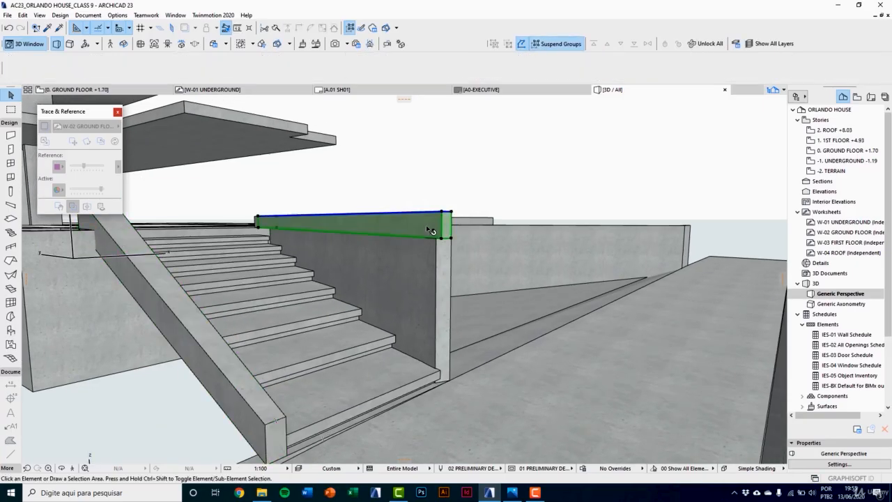
right_click(443, 178)
left_click(488, 256)
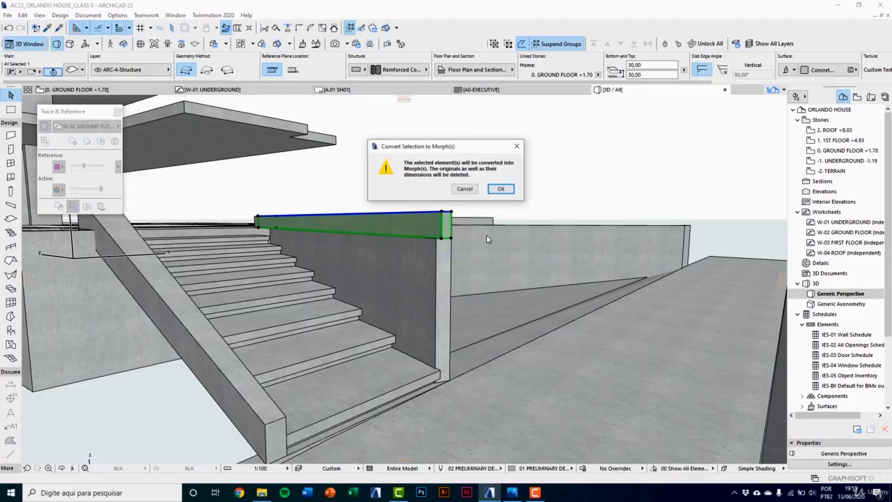
left_click(501, 189)
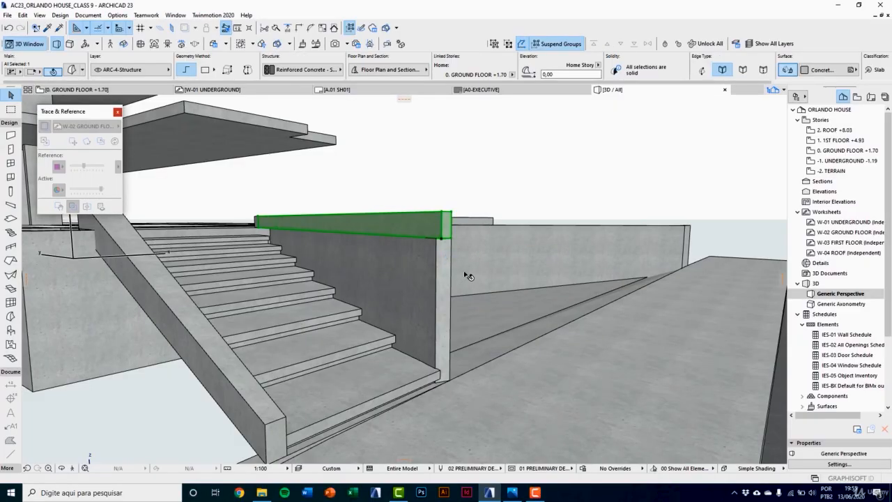
Step: Offset the bottom edge at the ramp-side parapet's outer end down to the base of the ramp wall
middle_click_drag(464, 275, 391, 273, "shift")
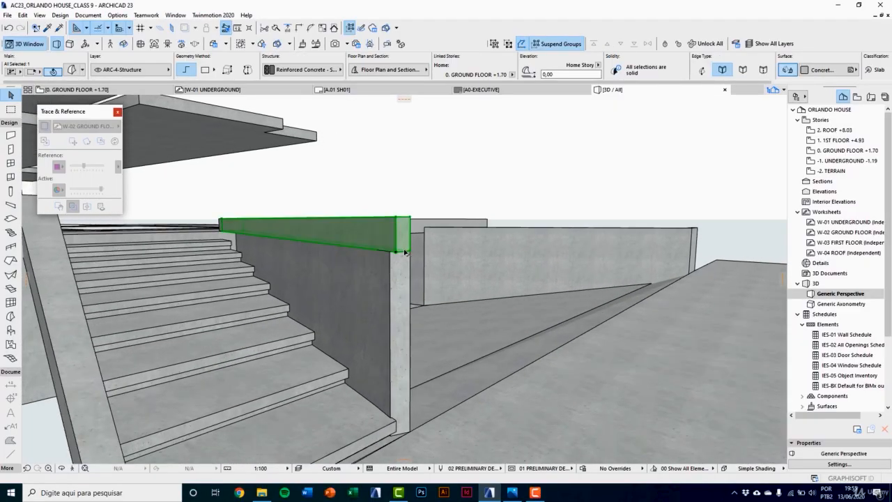
left_click(405, 252)
middle_click_drag(416, 392, 322, 354, "shift")
left_click(319, 353)
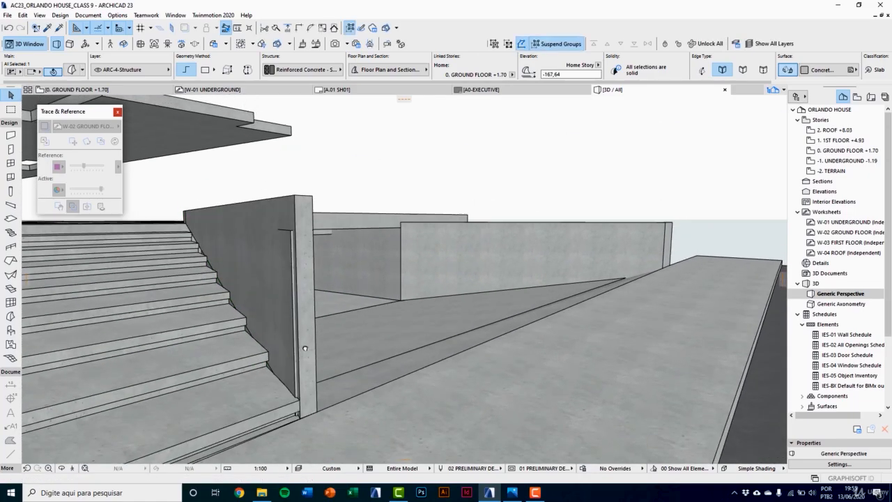
Step: Offset the ramp-side parapet's top outer edge down to the height of the opposite parapet's lower end
left_click(303, 198)
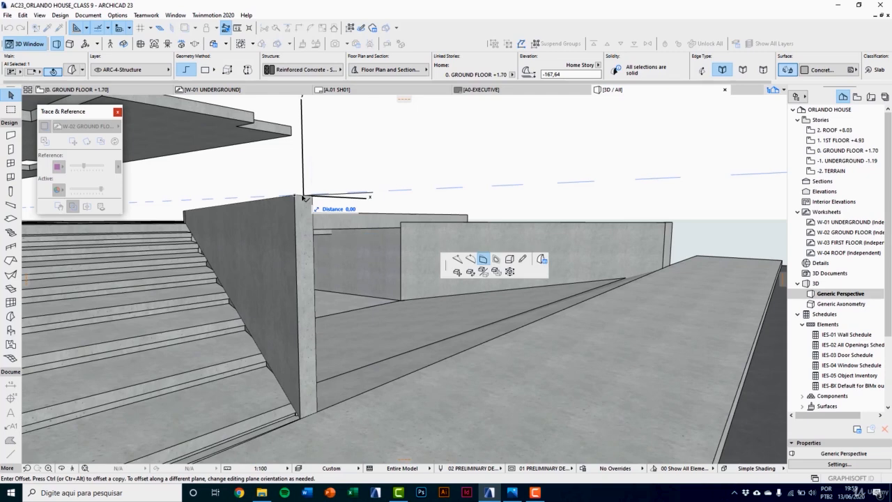
middle_click_drag(305, 387, 337, 351)
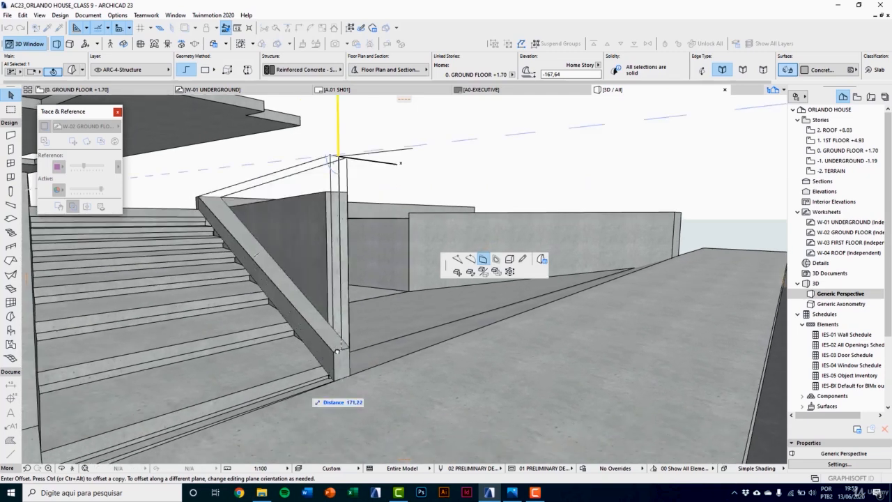
scroll(338, 351, "down", 2)
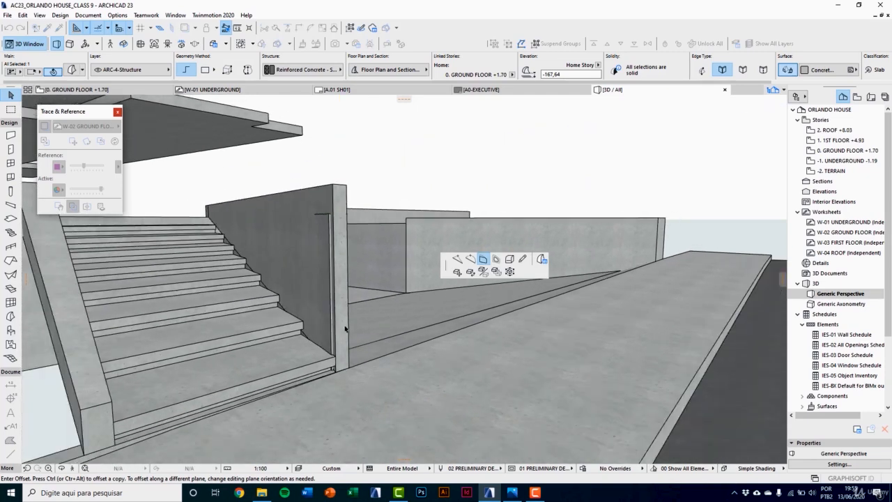
left_click(114, 405)
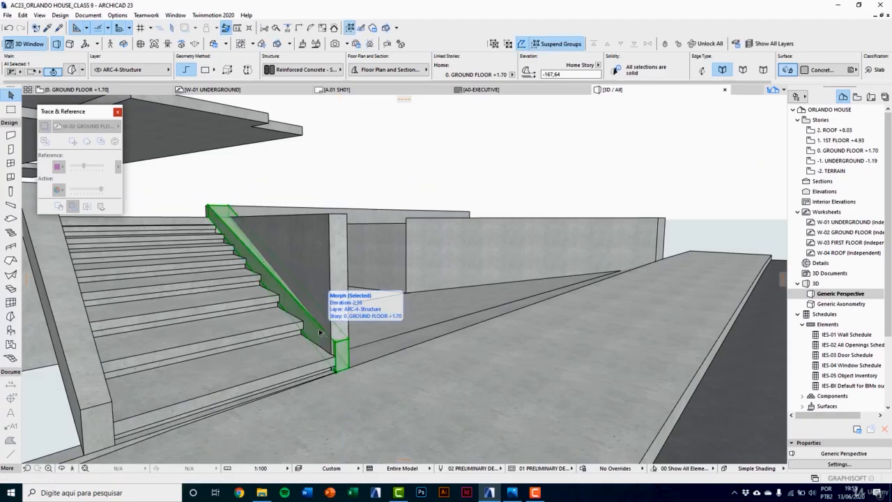
Step: Examine from several angles how the ramp wall meets the sloped parapet beside the stair
left_click(338, 252)
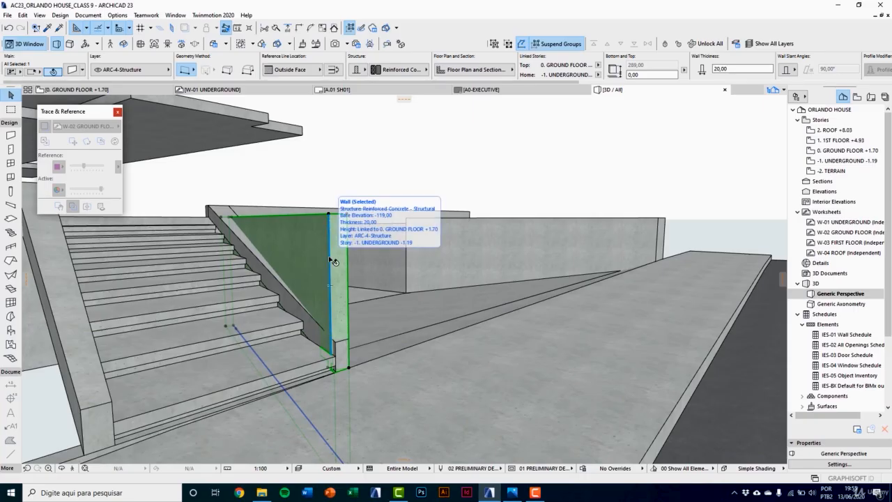
scroll(324, 303, "down", 1)
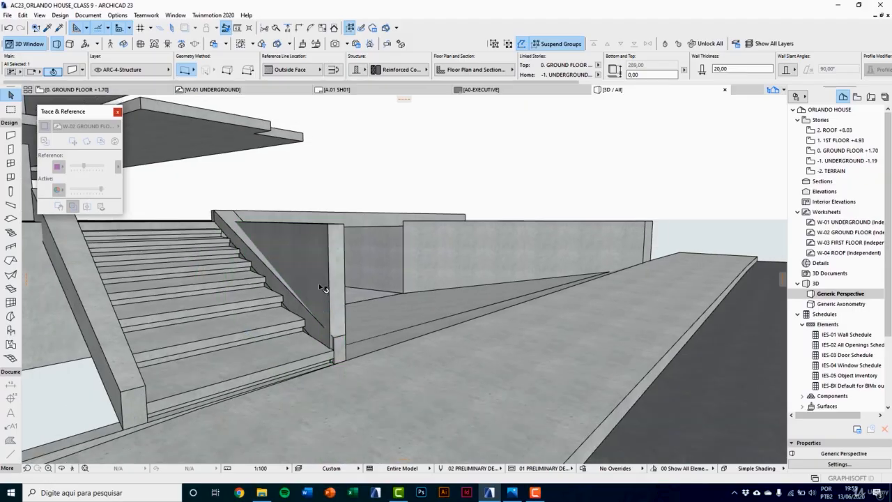
middle_click_drag(334, 218, 339, 244)
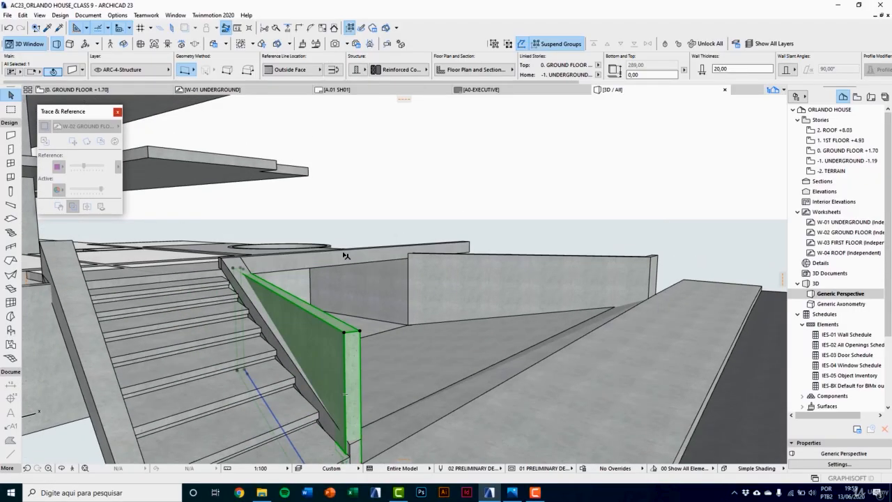
key("Escape")
middle_click_drag(366, 284, 382, 270)
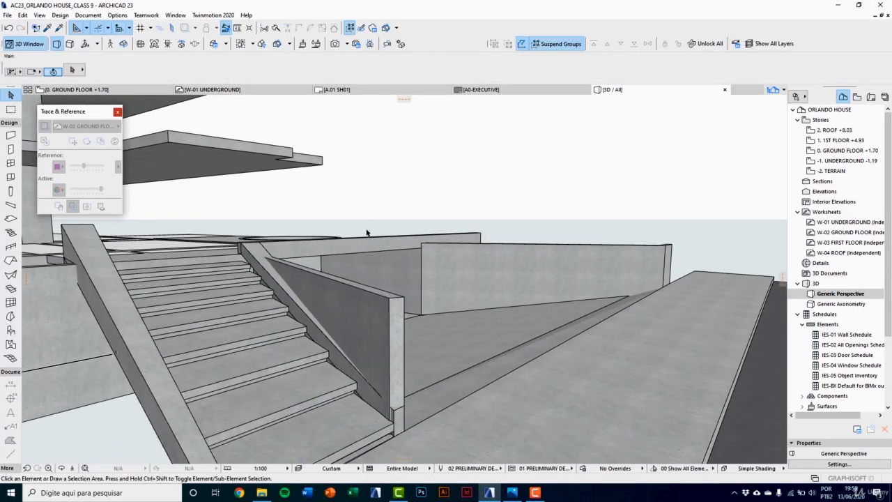
scroll(391, 287, "down", 2)
middle_click_drag(392, 337, 384, 322)
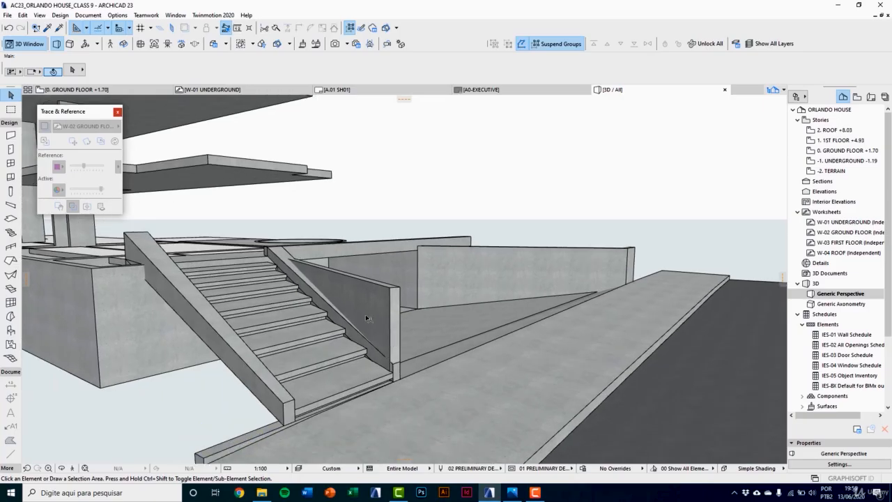
scroll(380, 306, "up", 1)
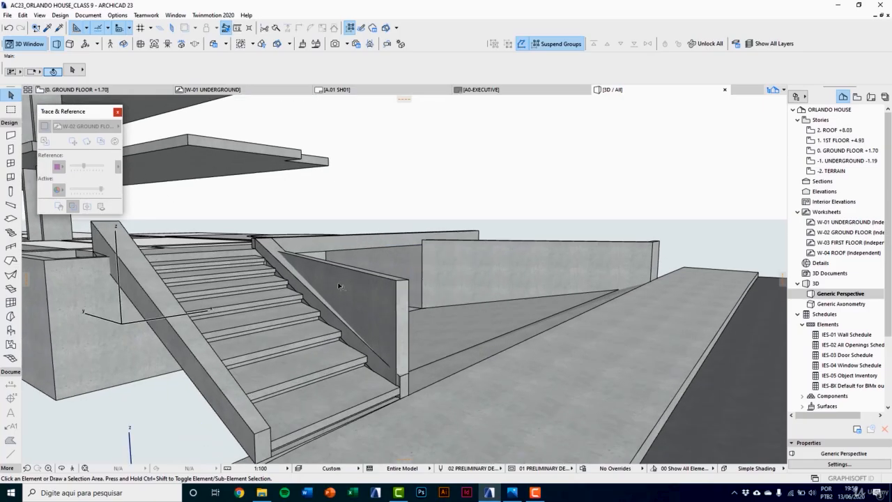
Step: Subtract the sloped parapet with upward extrusion from the ramp wall beside the stair, using Solid Element Operations
left_click(60, 15)
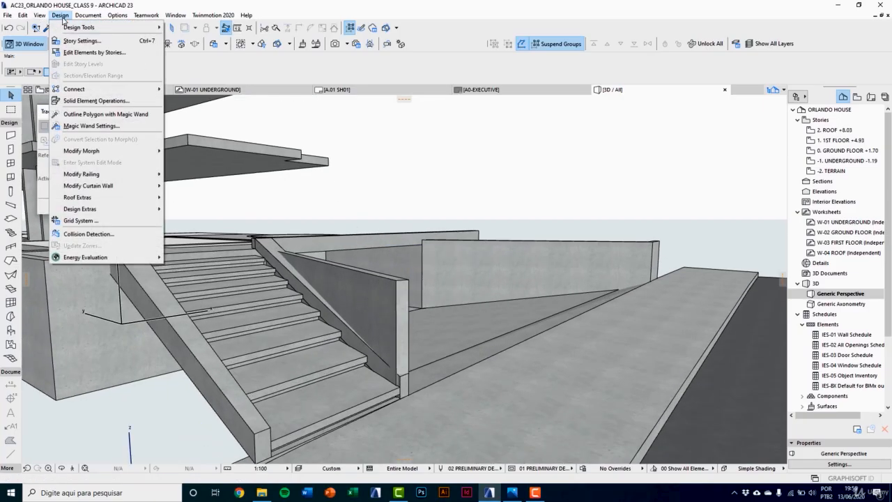
left_click(87, 100)
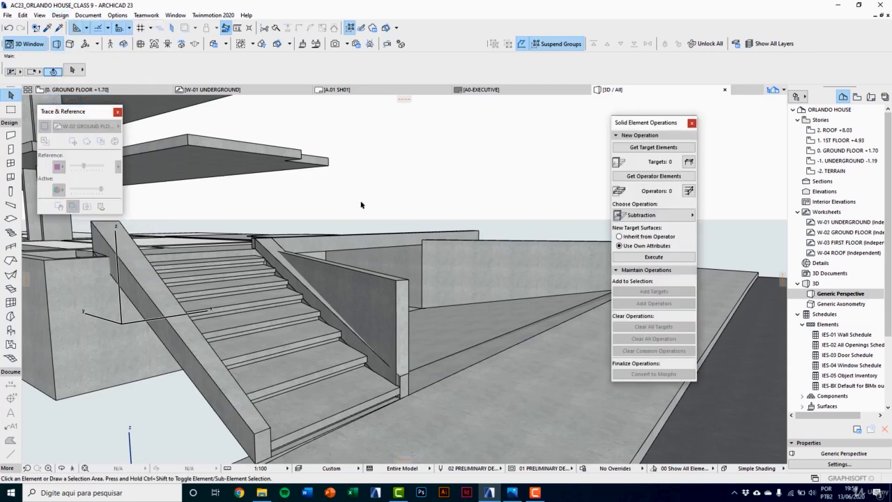
left_click_drag(666, 123, 640, 114)
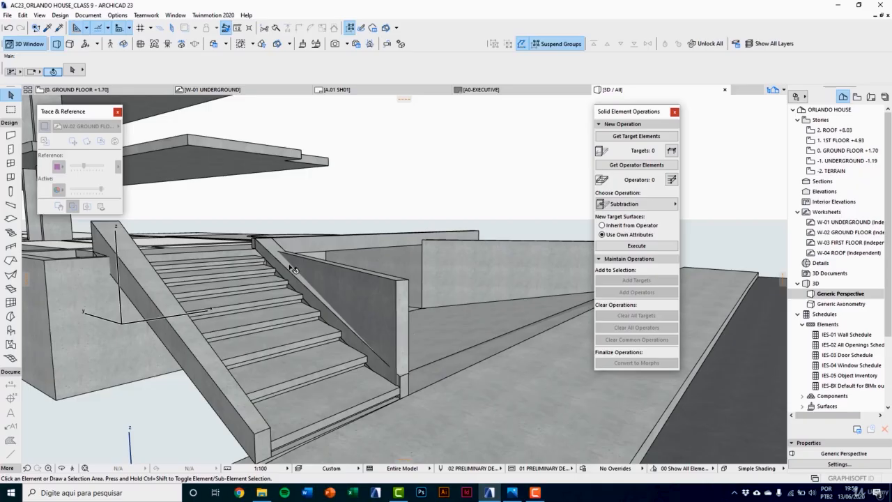
left_click(267, 249)
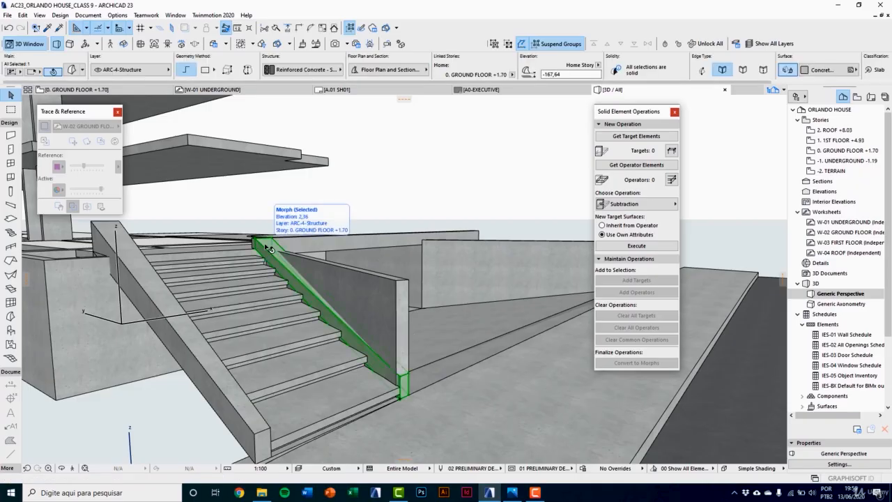
left_click(627, 165)
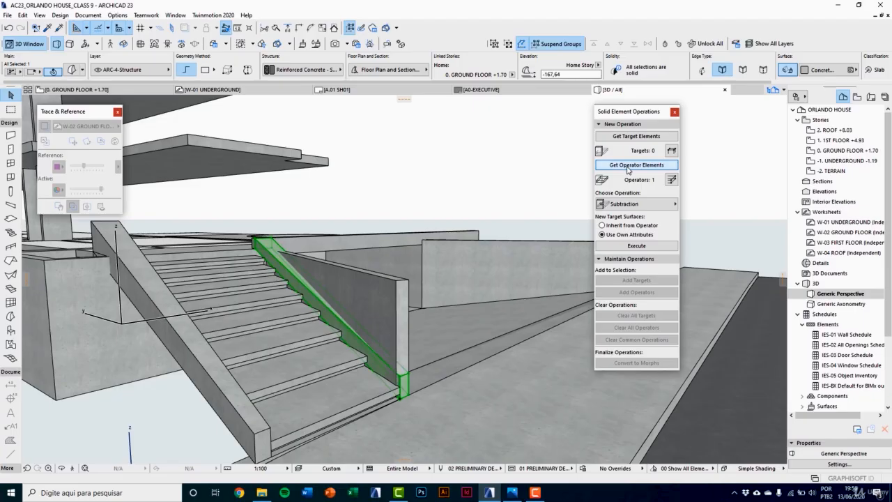
left_click(397, 303)
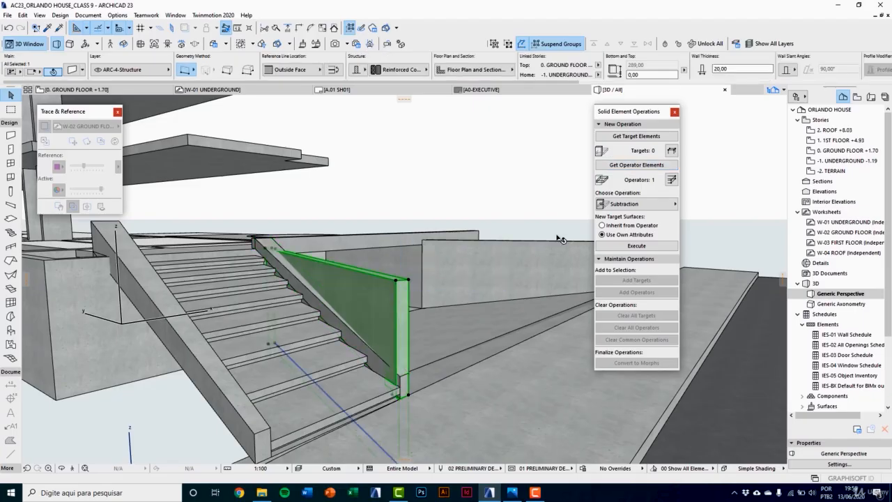
left_click(636, 141)
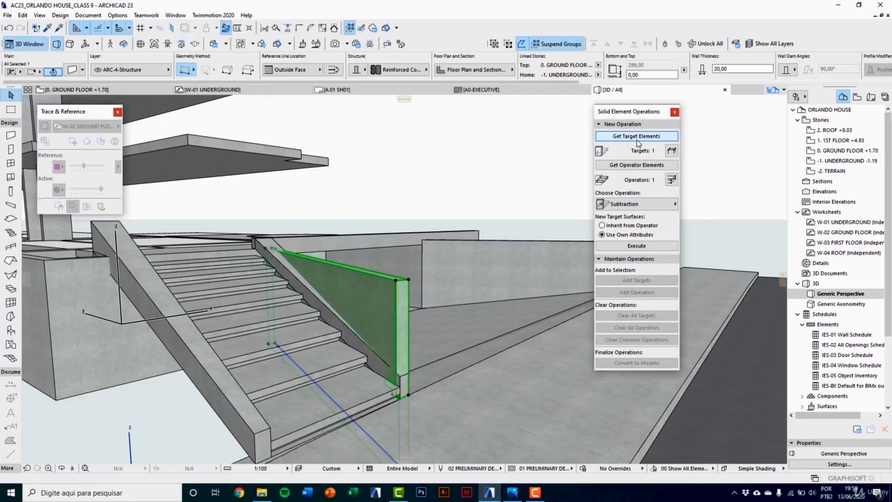
left_click(635, 204)
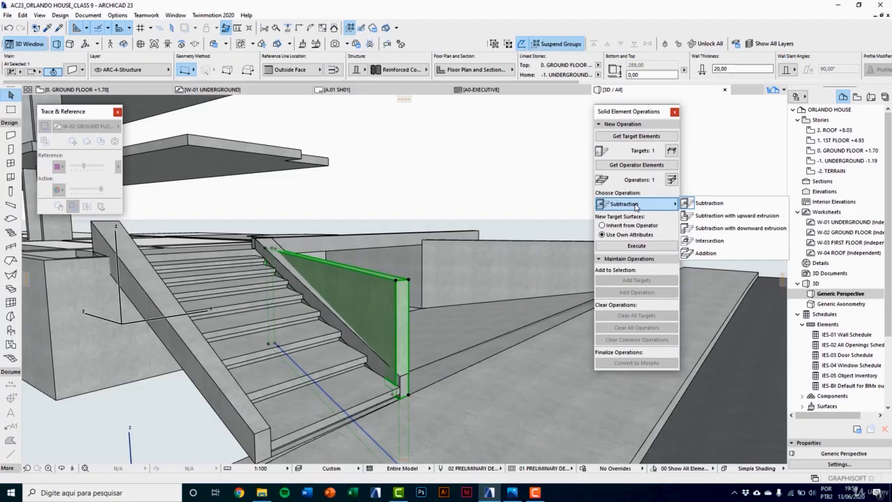
left_click(724, 216)
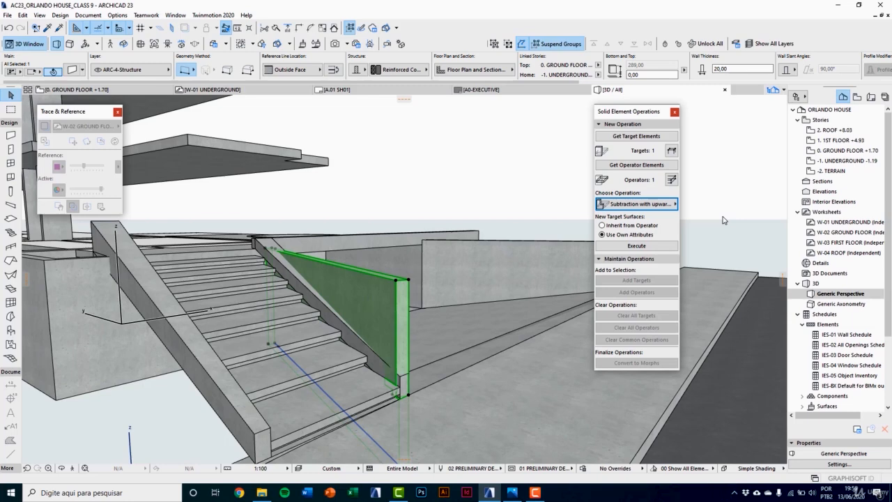
left_click(637, 245)
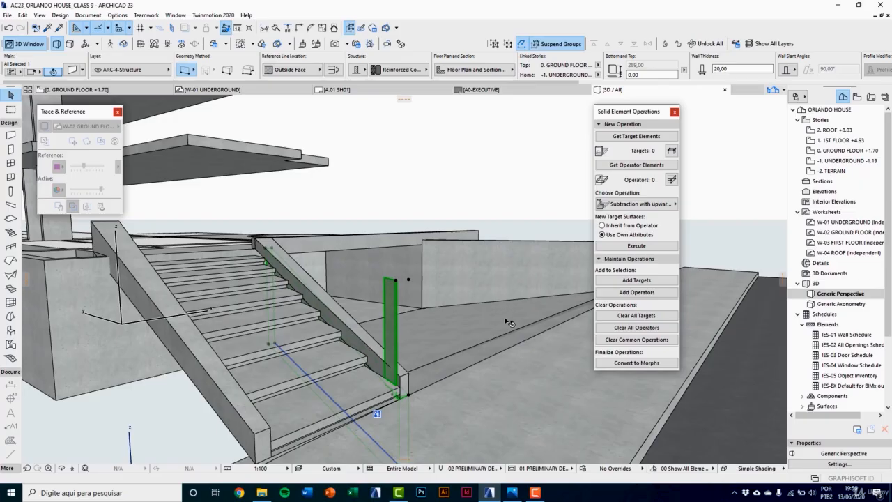
Step: Inspect the wall strip beside the stair parapet, and open the -1. UNDERGROUND floor plan at the ramp wall
scroll(392, 361, "up", 4)
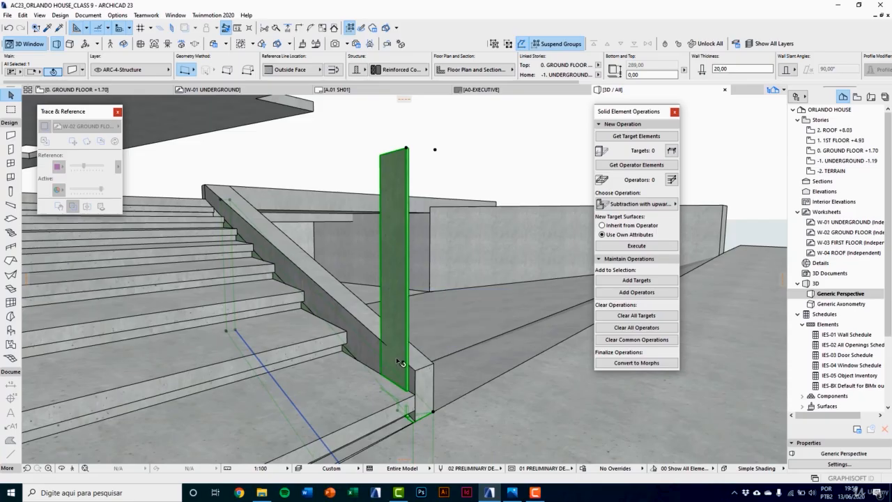
middle_click_drag(399, 362, 282, 373)
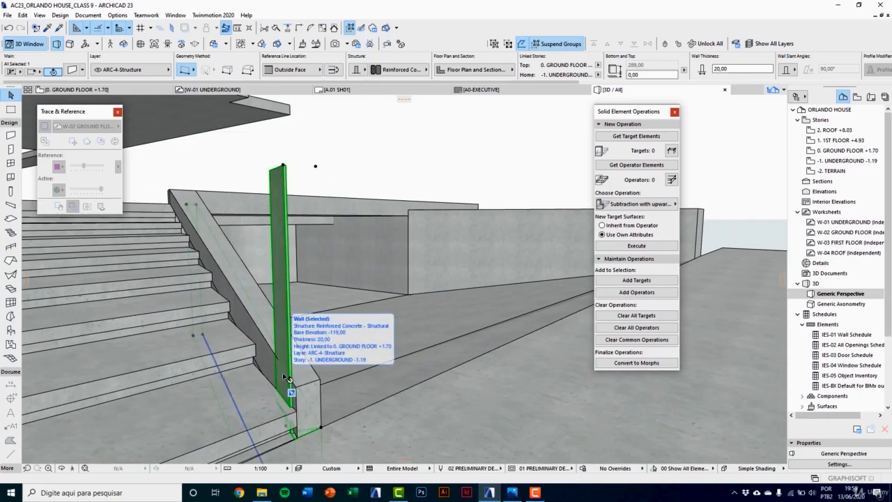
key("Escape")
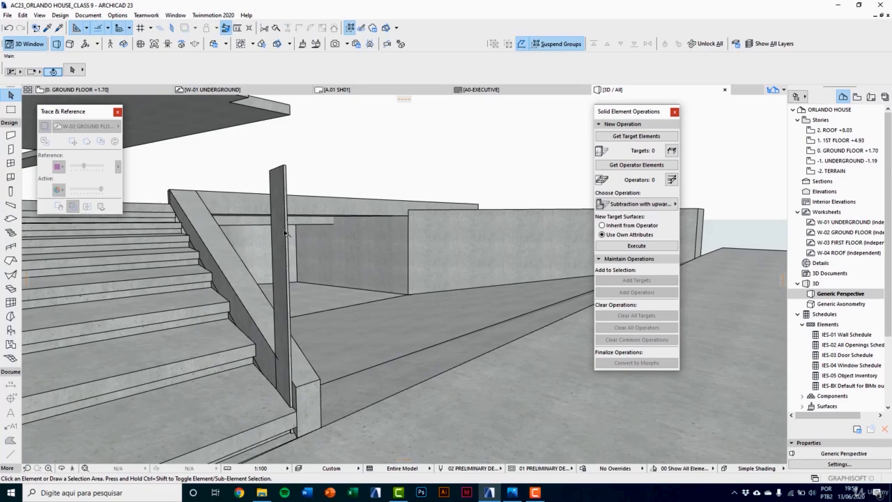
left_click(285, 234)
key("F2")
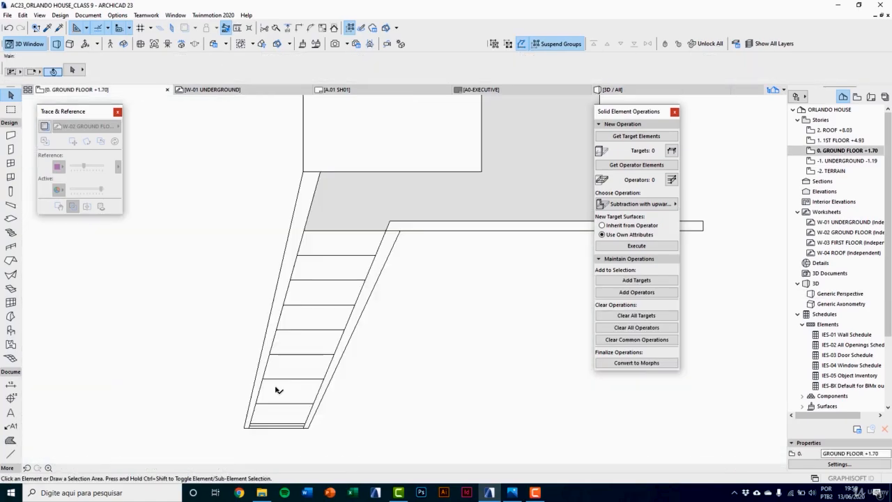
double_click(842, 161)
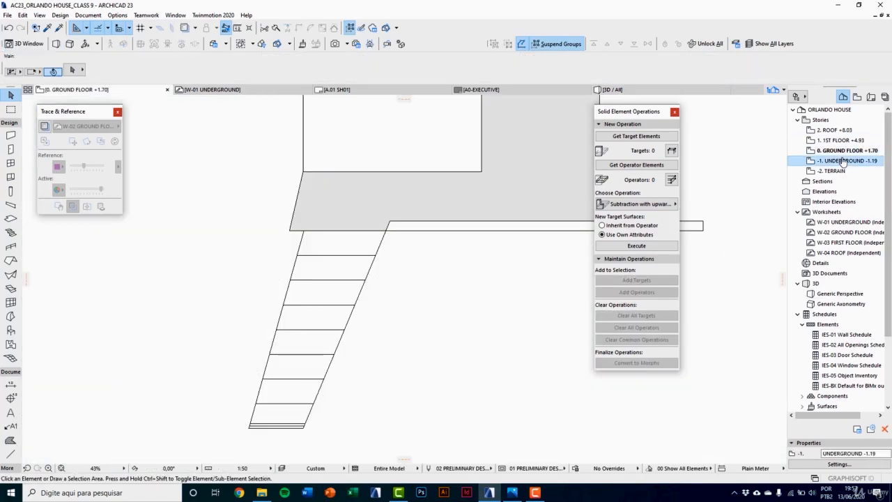
scroll(361, 421, "up", 3)
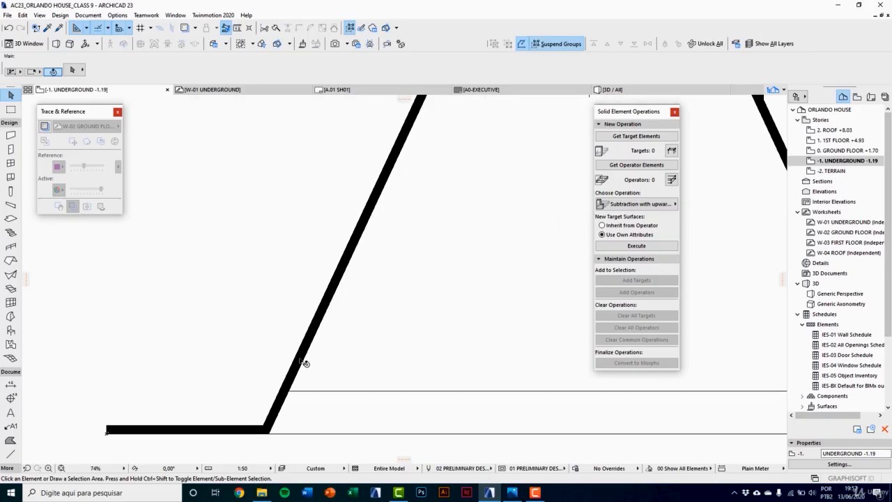
Step: Set the thickness of the slanted ramp wall beside the stair to 18 cm and check it in 3D
left_click(302, 362)
left_click(73, 71)
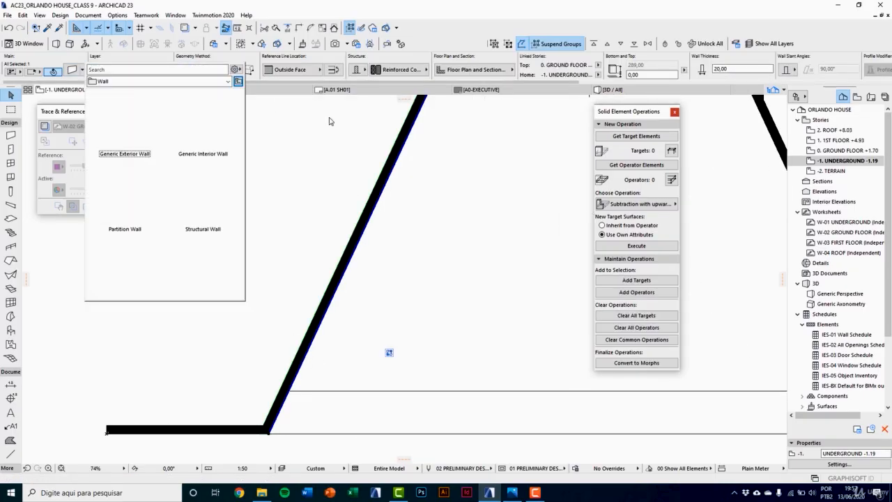
left_click(73, 72)
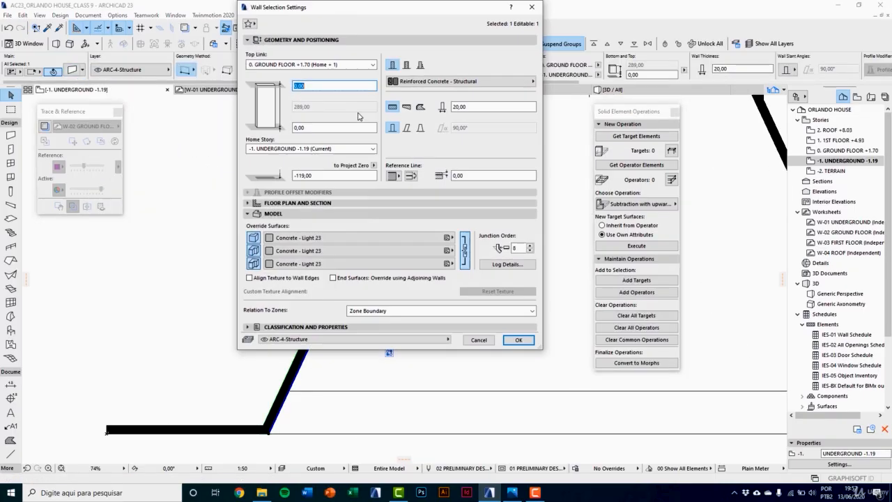
left_click(474, 107)
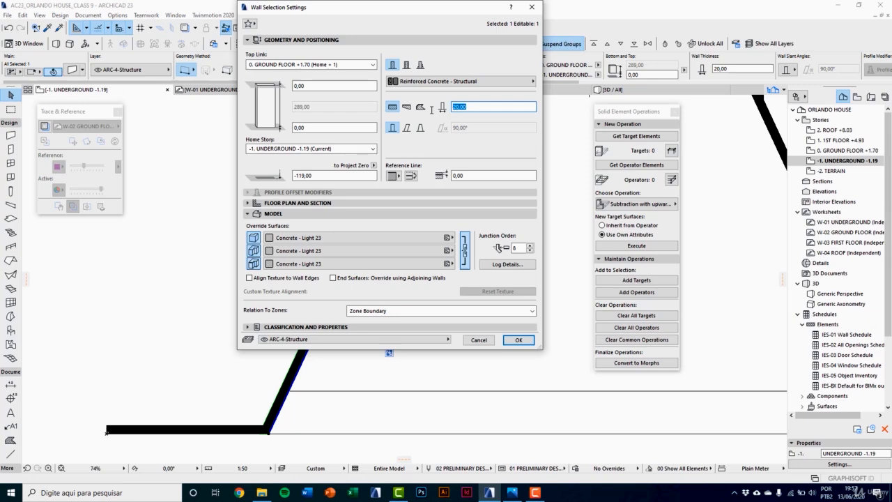
left_click(517, 339)
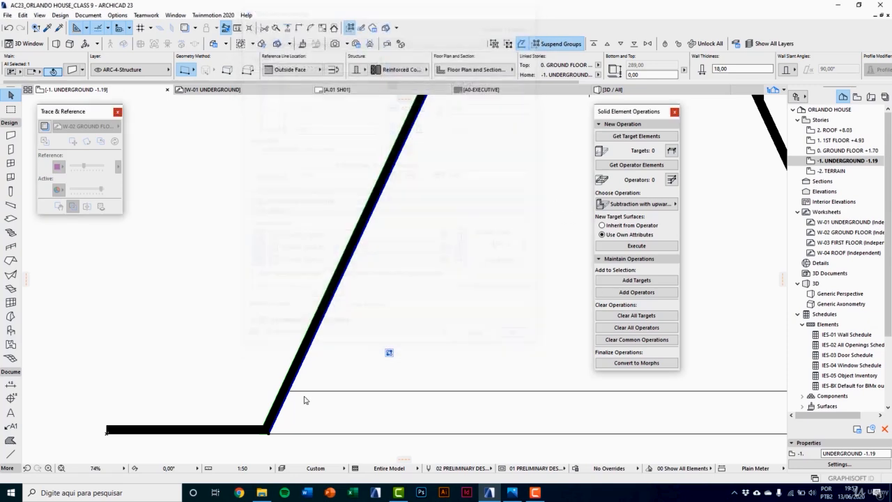
left_click(275, 441)
key("F3")
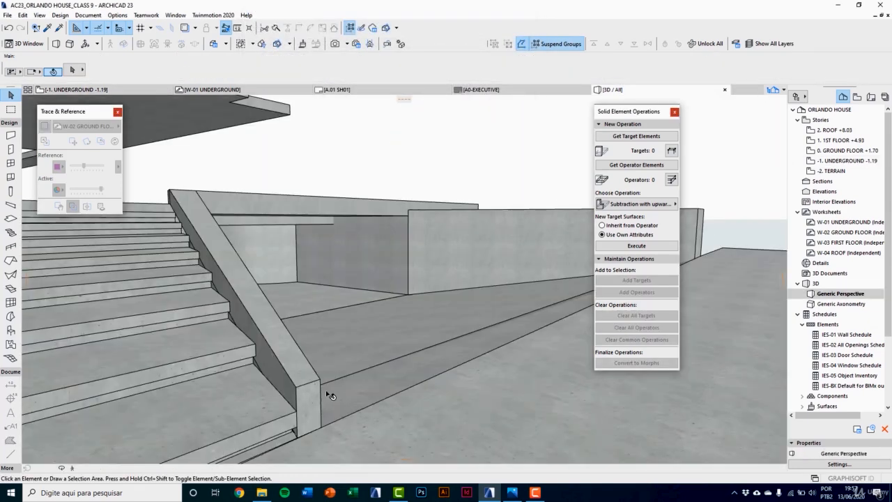
middle_click_drag(305, 369, 188, 321, "shift")
Step: Open the 0. GROUND FLOOR plan, select the ramp-side parapet, and display the W-02 GROUND FLOOR trace reference
key("F2")
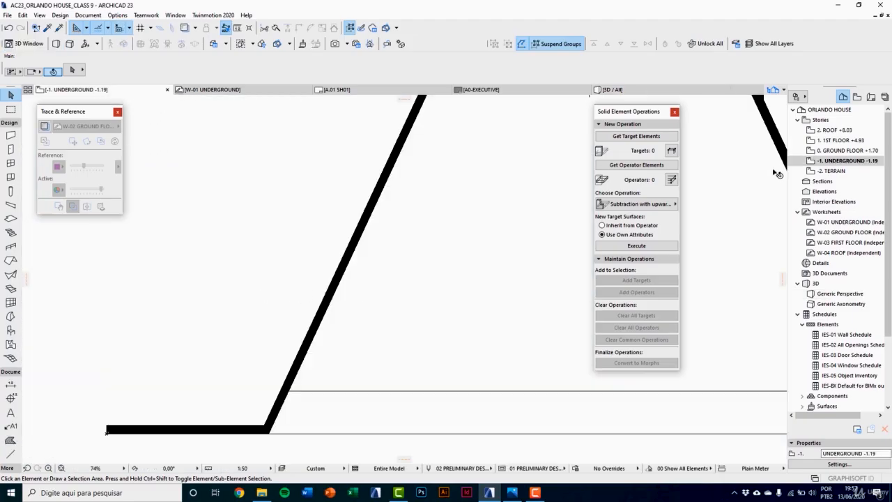
double_click(838, 151)
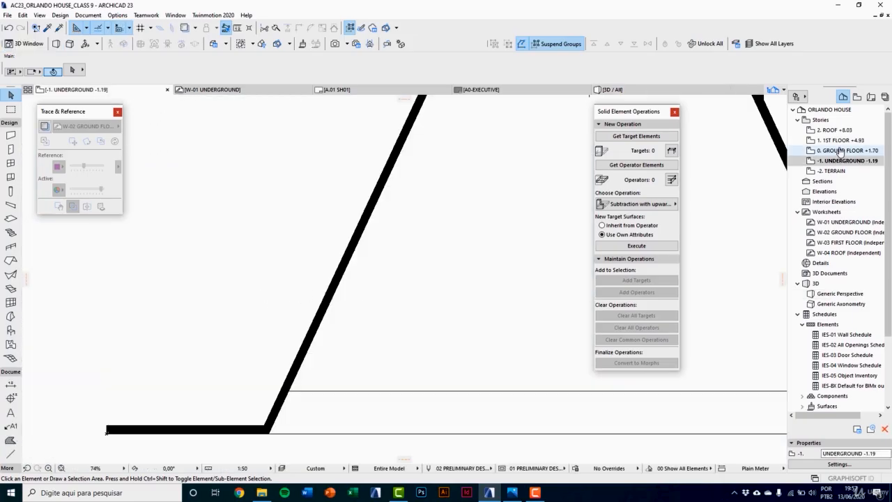
left_click(325, 292)
scroll(314, 386, "down", 5)
scroll(299, 383, "up", 2)
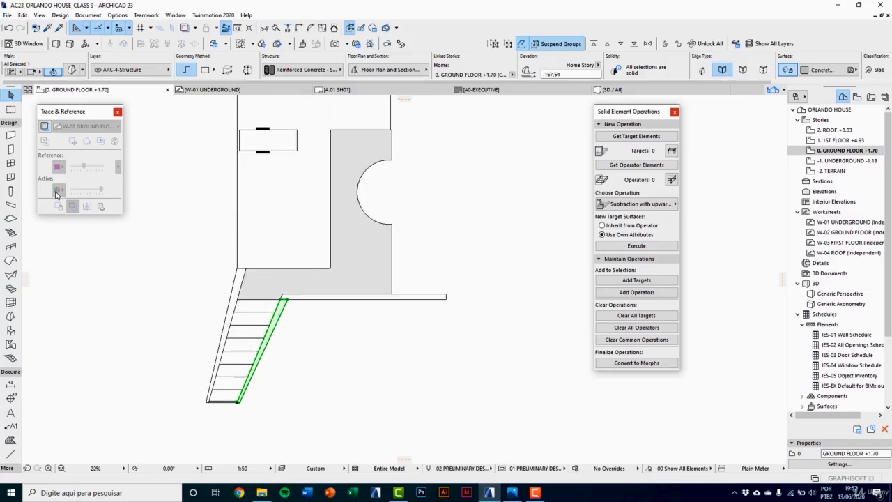
left_click(44, 126)
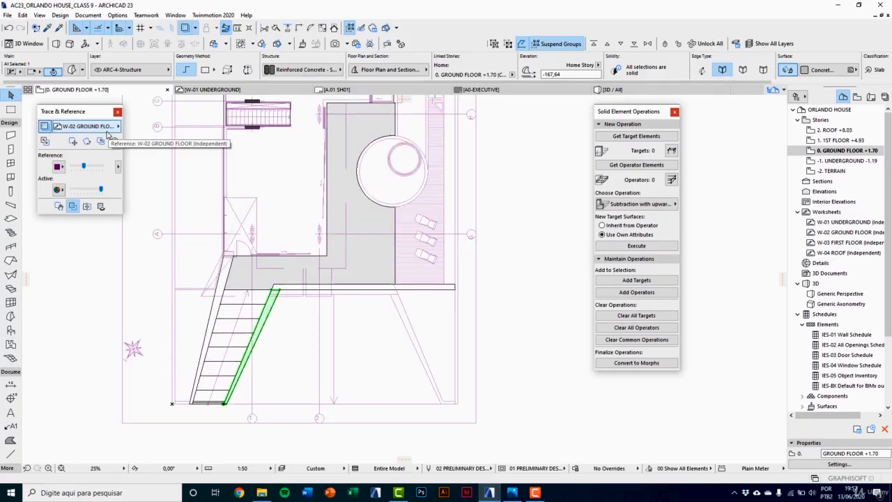
left_click(109, 130)
key("Escape")
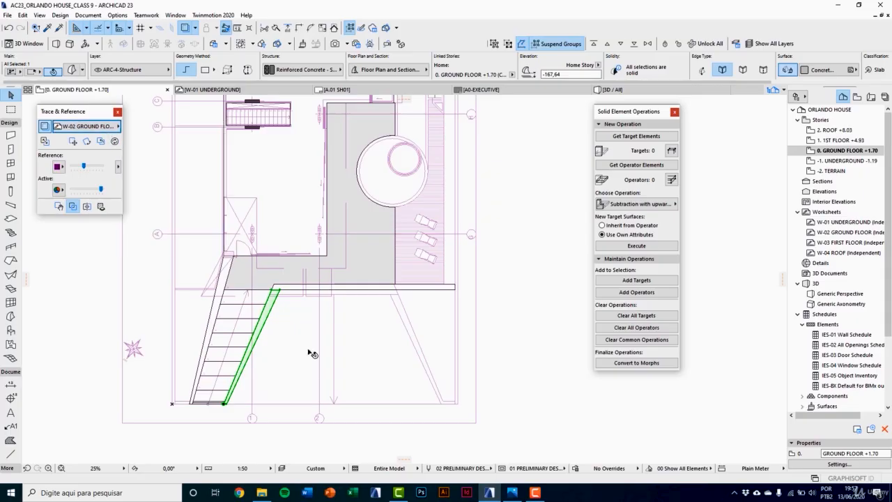
Step: Mirror a copy of the ramp-side parapet about the ramp's centre line onto the opposite side of the ramp
scroll(310, 348, "up", 4)
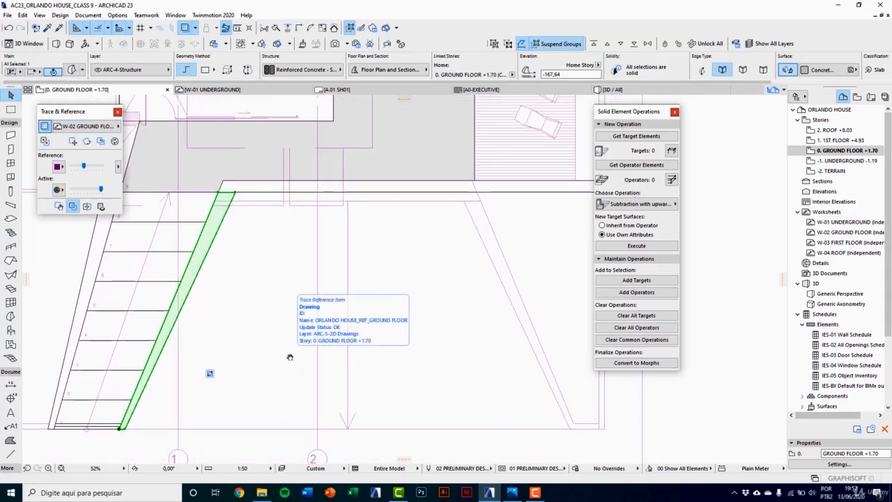
key("ctrl+alt+m")
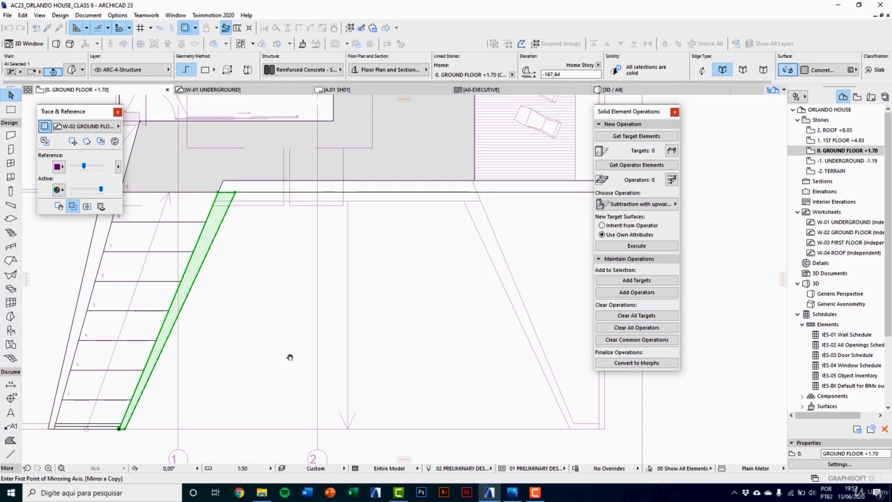
scroll(354, 209, "up", 1)
left_click(346, 201)
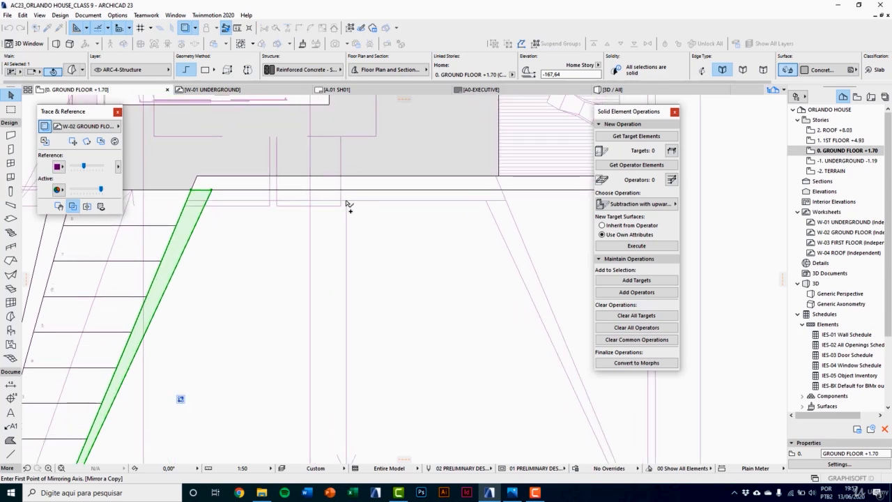
left_click(352, 402)
middle_click_drag(516, 352, 336, 287)
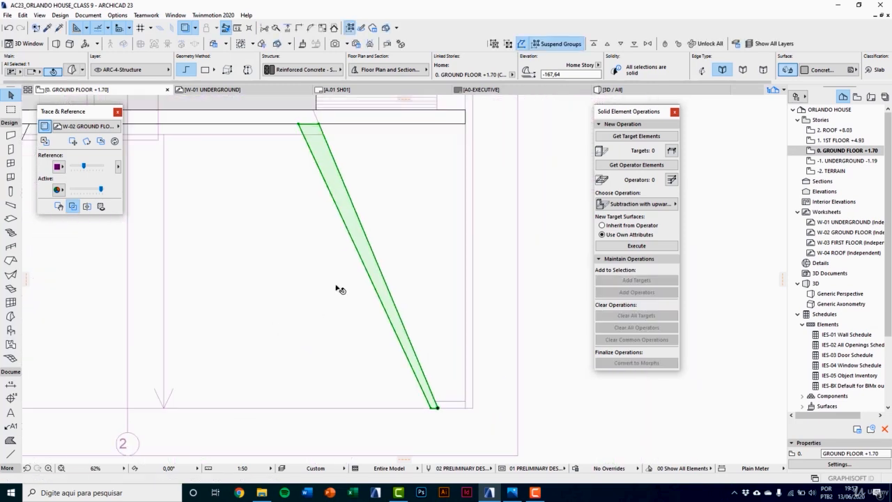
scroll(381, 338, "up", 2)
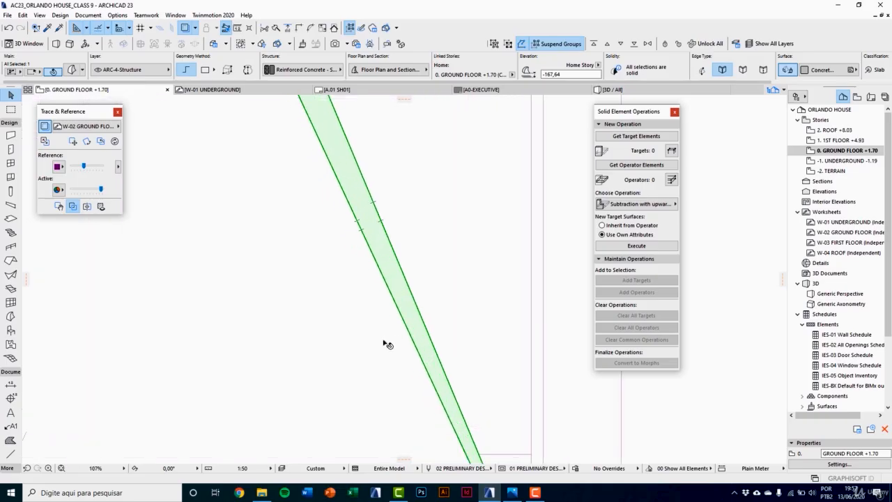
scroll(386, 341, "down", 2)
left_click(387, 343)
Step: In 3D, trim the slanted ramp wall with the mirrored parapet as operator, using solid subtraction with upwards extrusion
key("F3")
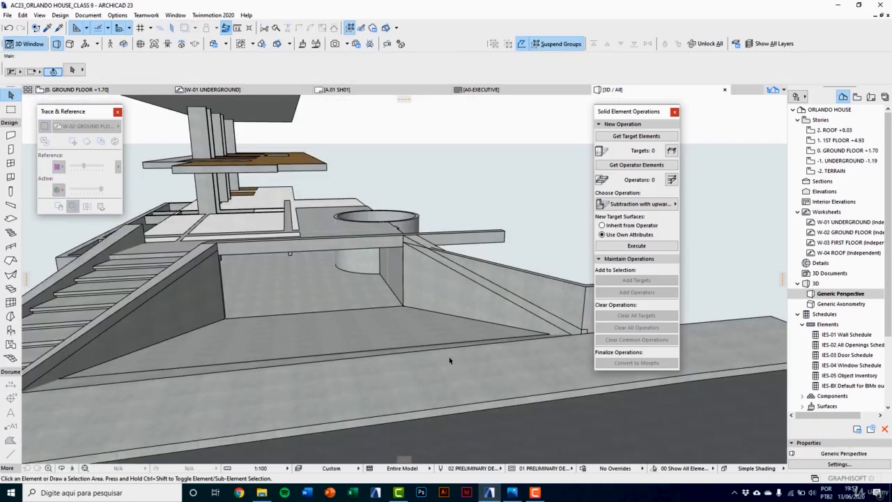
left_click_drag(450, 360, 413, 360)
scroll(413, 360, "up", 2)
scroll(557, 296, "up", 2)
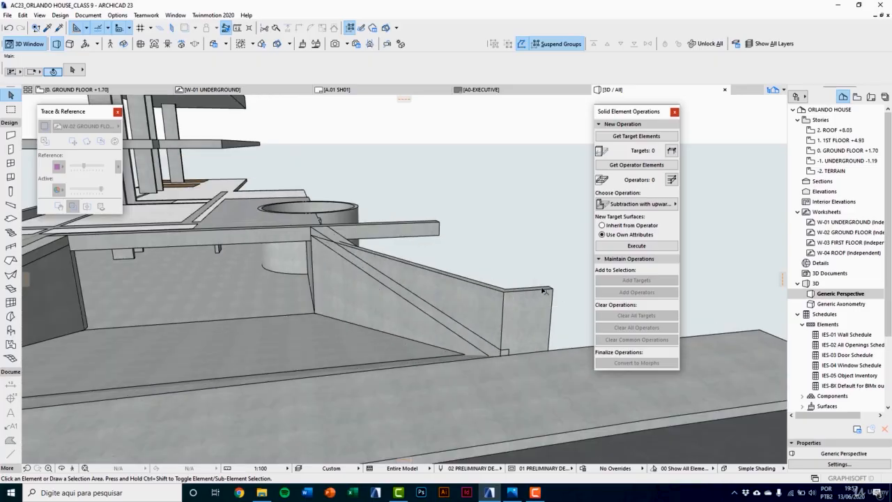
scroll(510, 293, "up", 1)
left_click(233, 212)
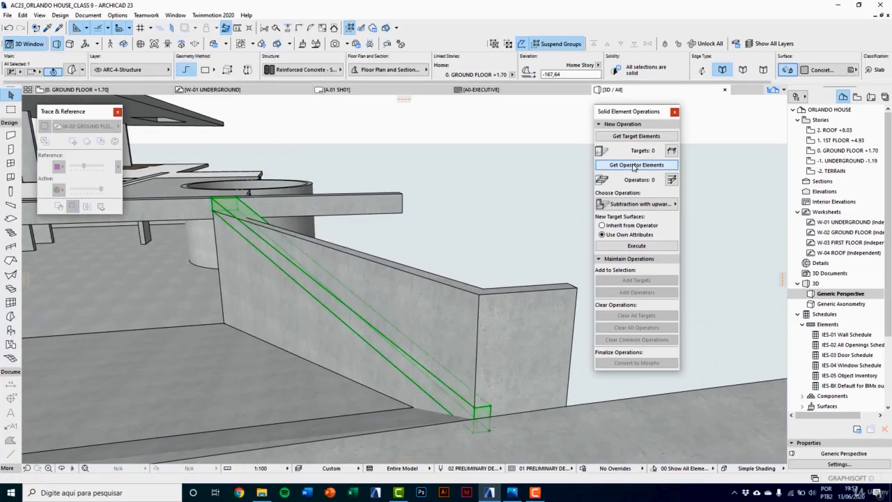
left_click(422, 293)
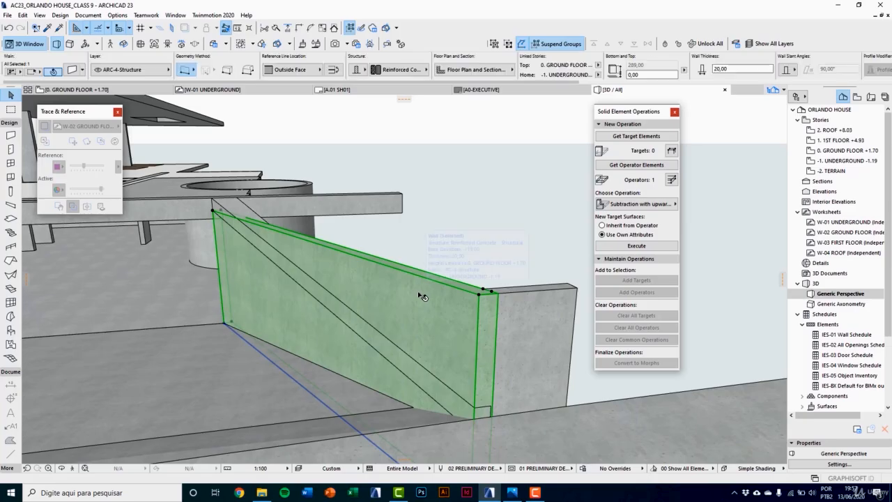
left_click(631, 136)
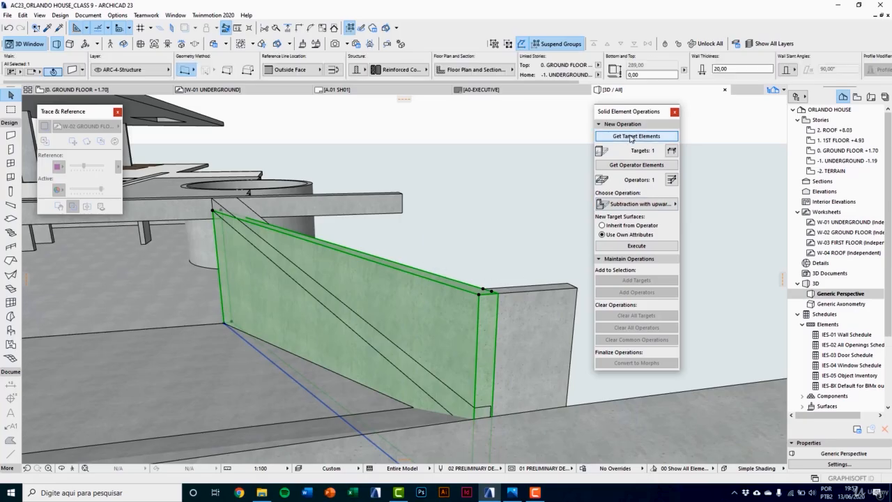
left_click(636, 245)
key("Escape")
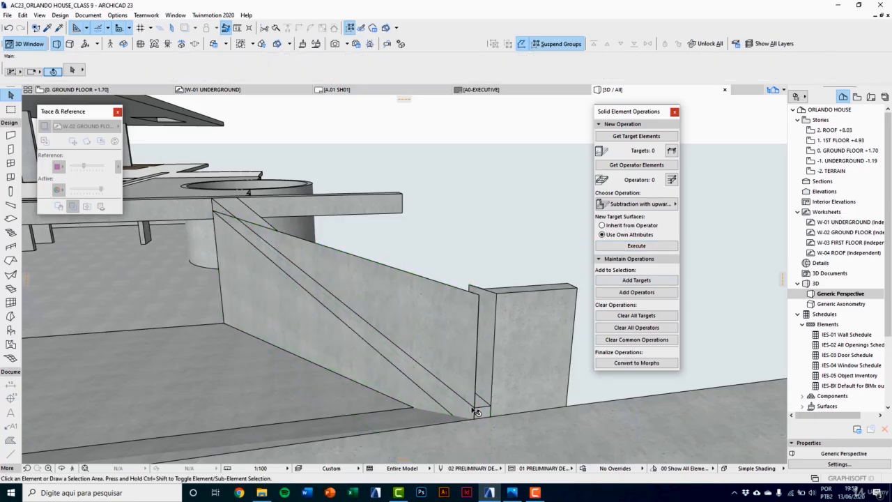
Step: Examine the foot of the mirrored parapet and the leftover strip of the slanted ramp wall in 3D
scroll(475, 412, "up", 8)
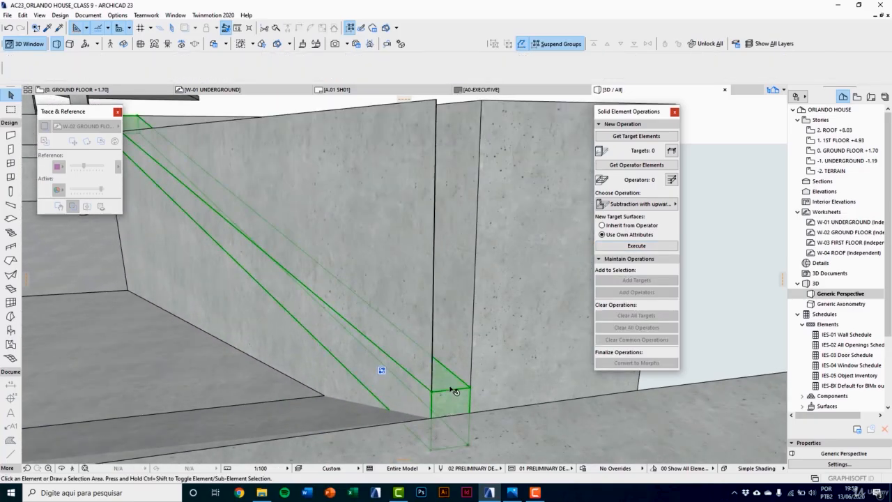
left_click(453, 391)
scroll(418, 333, "down", 2)
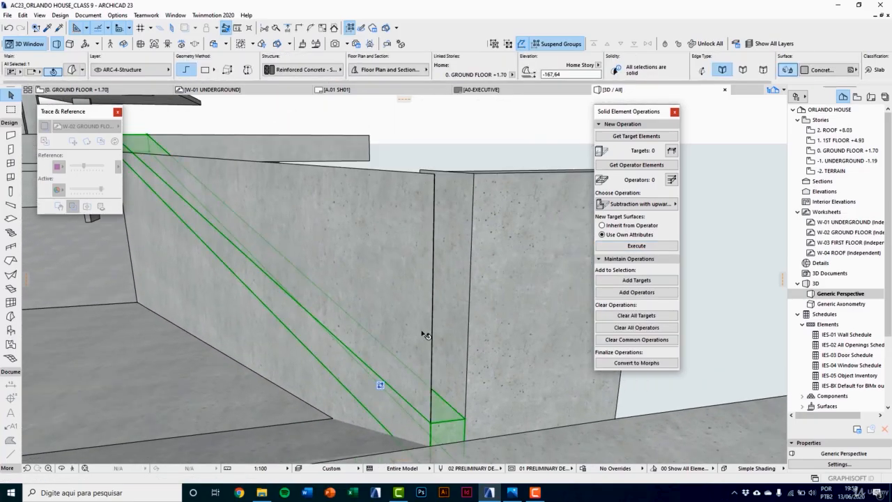
key("Escape")
left_click(427, 197)
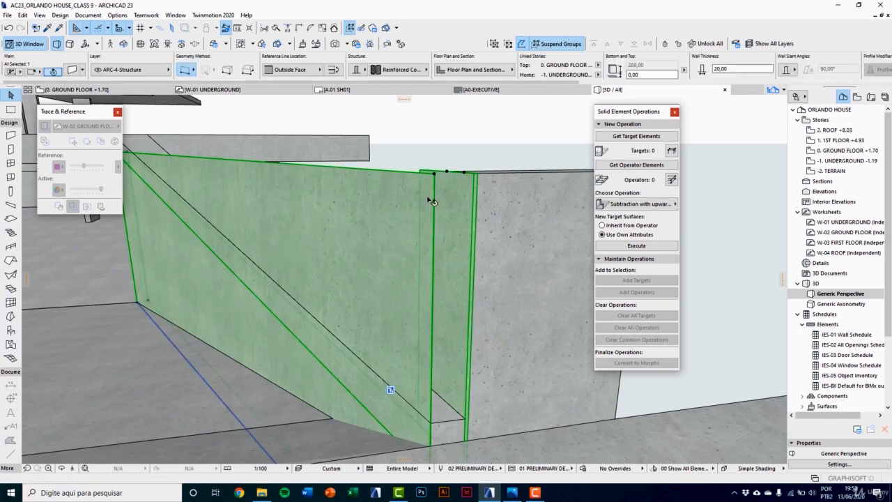
key("Escape")
Step: On the -1. UNDERGROUND plan, shift the shared lower corner of the slanted and front ramp walls slightly inward
key("F2")
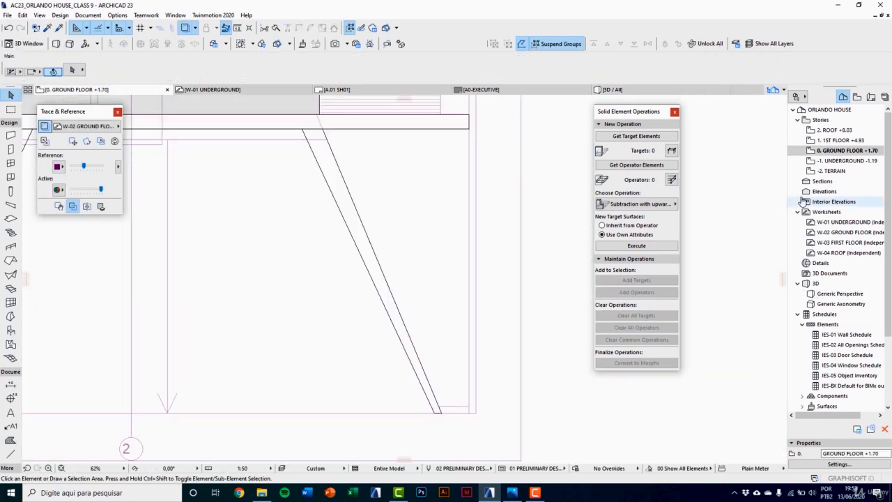
double_click(846, 160)
scroll(445, 411, "up", 5)
left_click(427, 386)
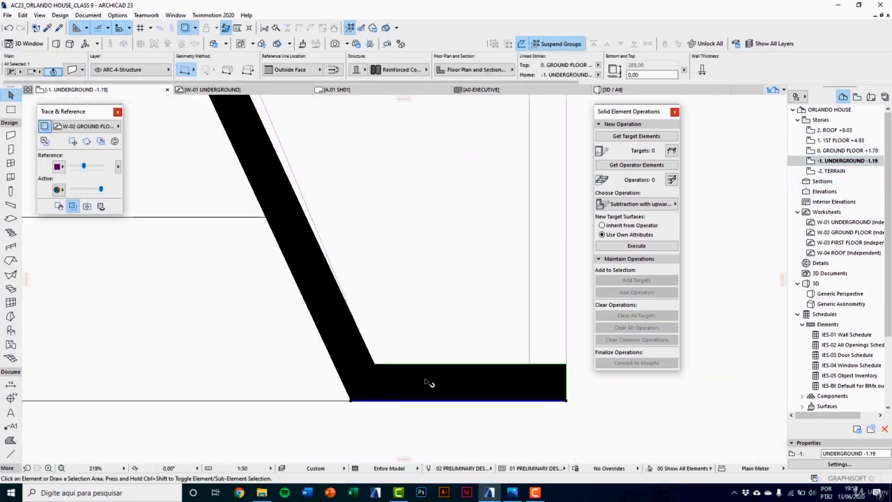
scroll(352, 394, "up", 3)
scroll(352, 395, "up", 2)
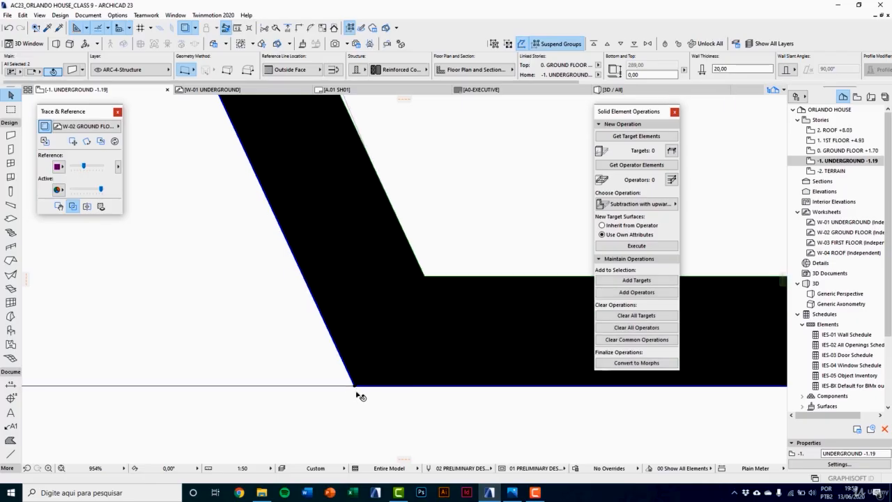
left_click(355, 386)
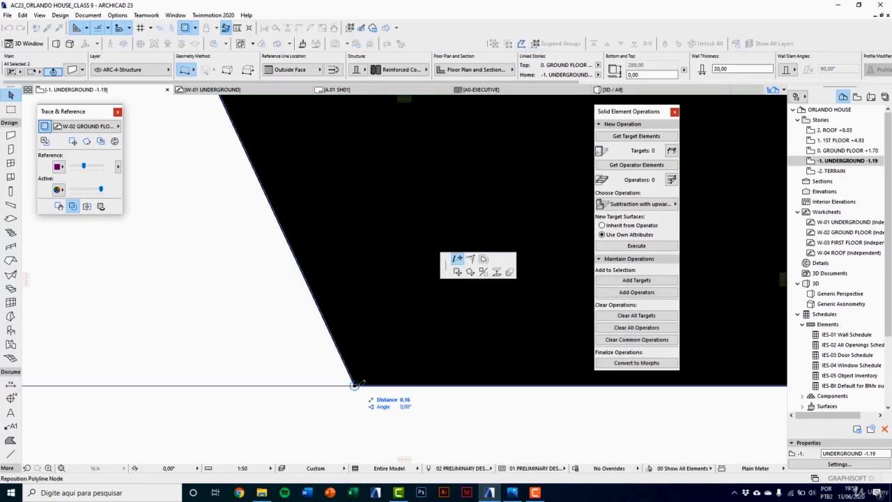
left_click(356, 385)
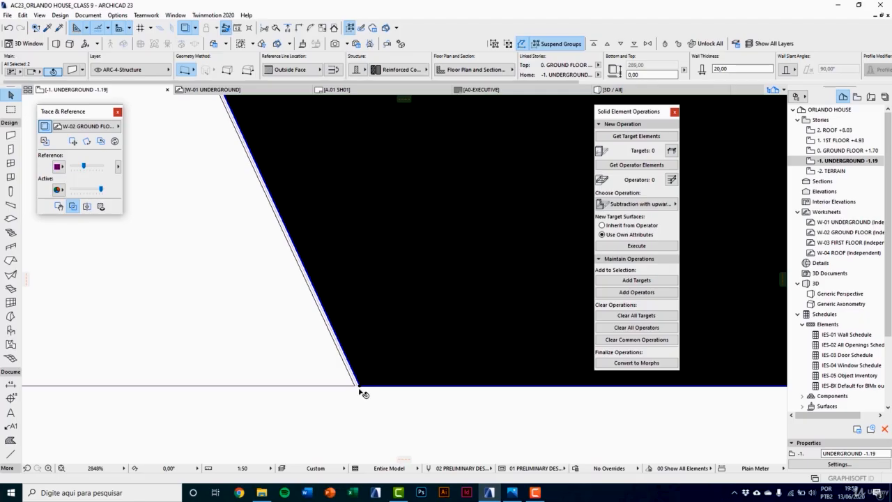
scroll(364, 394, "up", 2)
left_click(359, 382)
left_click(355, 382)
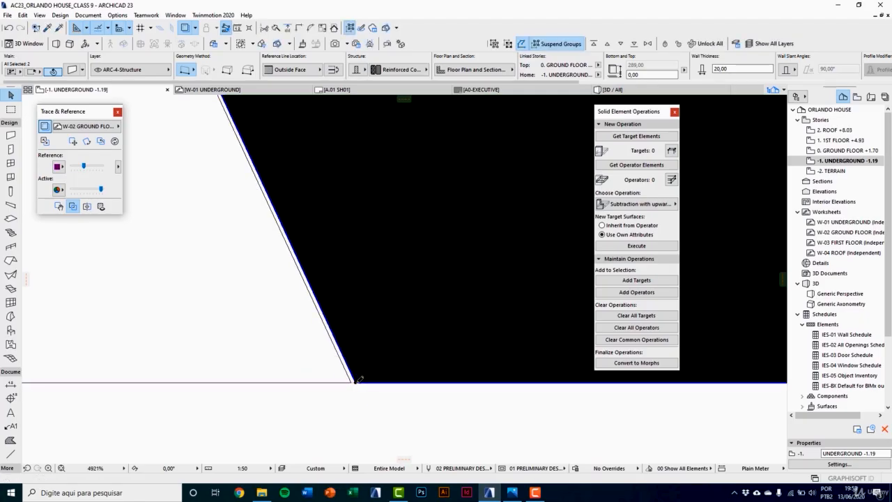
scroll(369, 431, "down", 3)
Step: Check the trimmed slanted ramp wall in 3D and set its thickness to 18 cm
key("F3")
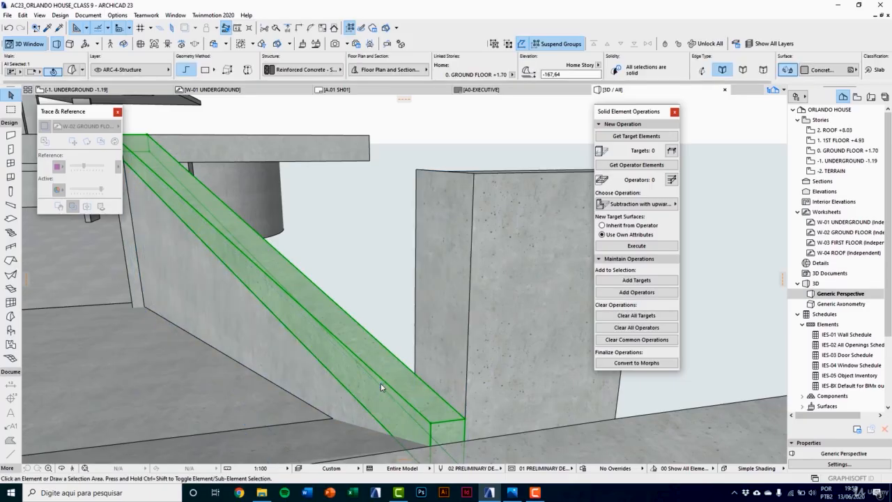
middle_click_drag(417, 355, 404, 274, "shift")
left_click(415, 378)
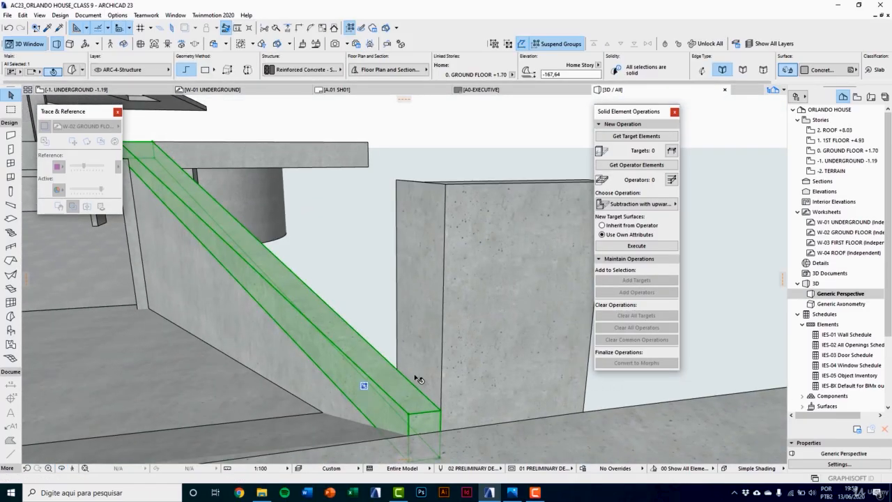
key("Escape")
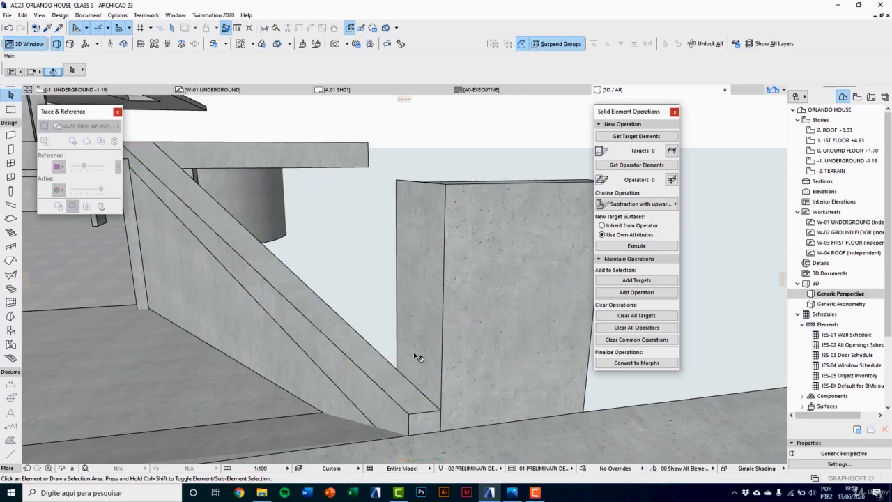
left_click(415, 230)
middle_click_drag(415, 229, 397, 337, "shift")
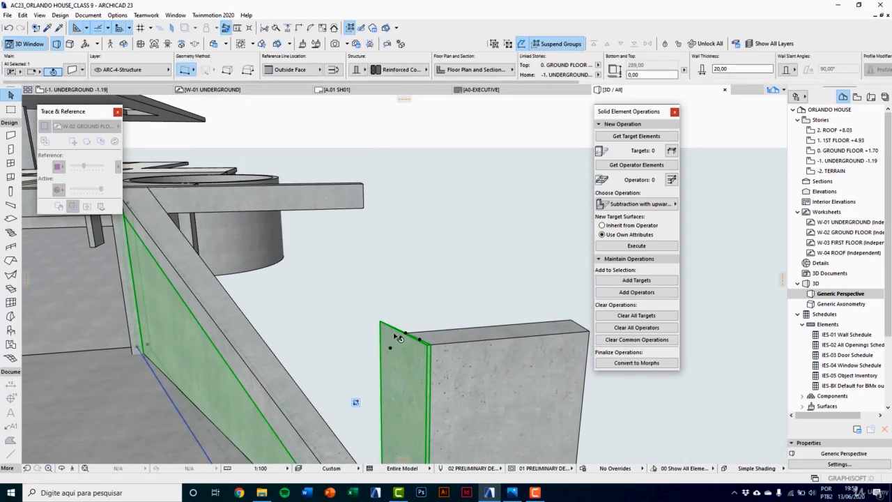
key("F2")
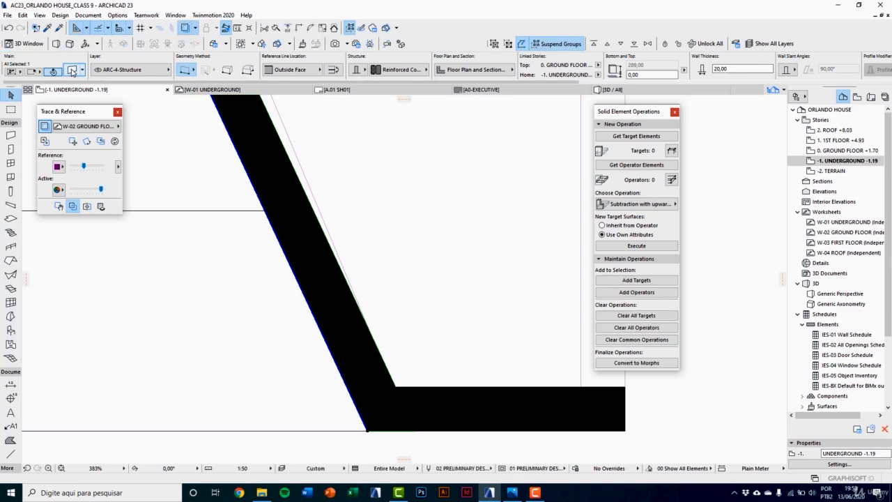
key("ctrl+t")
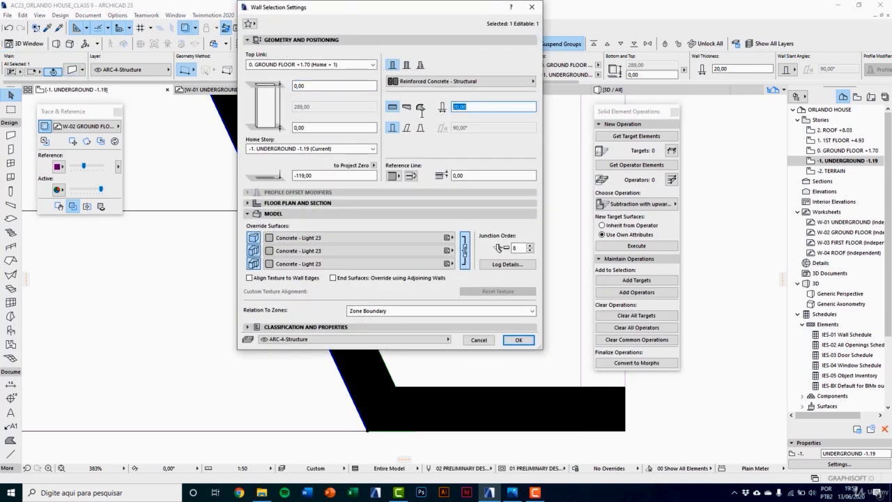
key("Return")
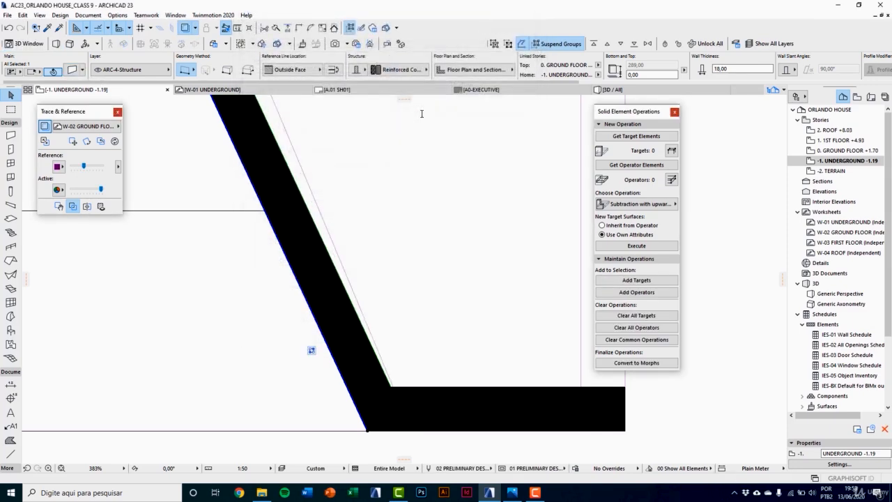
key("F3")
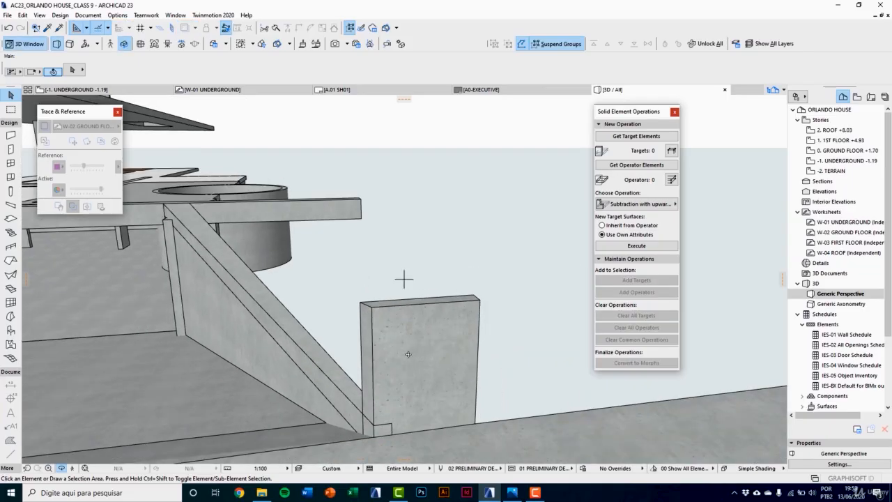
Step: Stretch the height of the short front wall down to the top of the mirrored parapet's lower end
left_click(400, 354)
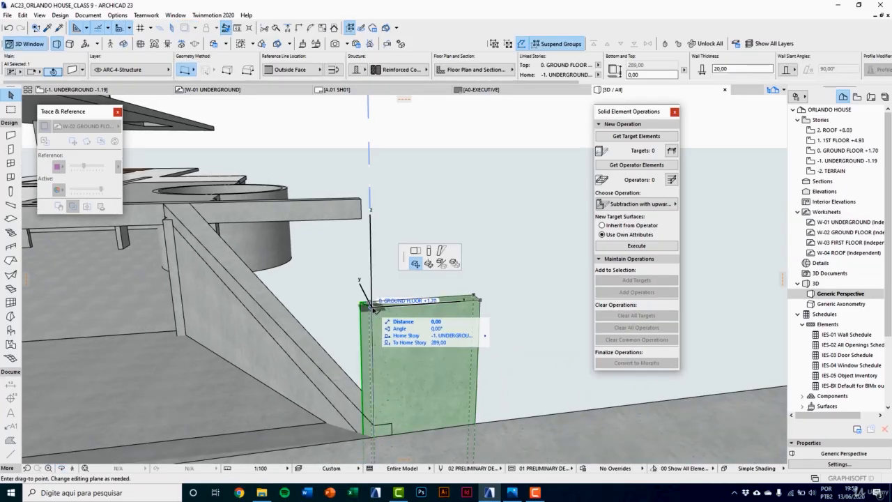
left_click(371, 304)
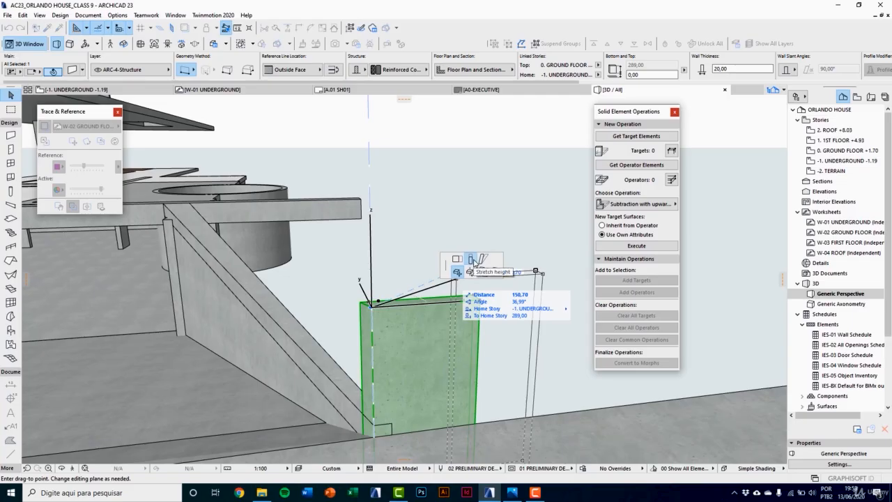
left_click(470, 258)
left_click(379, 422)
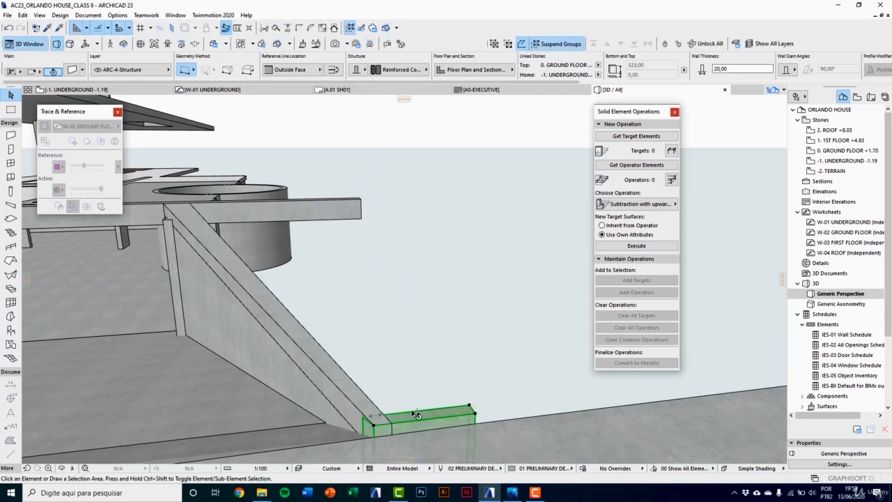
left_click(430, 311)
scroll(430, 312, "down", 5)
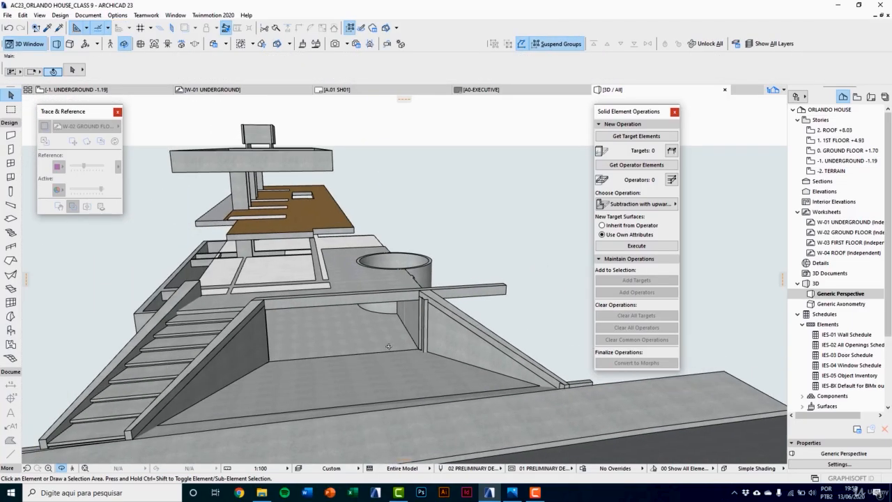
Step: Examine the wall end protruding beside the parapet's upper end in 3D and on the -1. UNDERGROUND plan
scroll(425, 301, "up", 5)
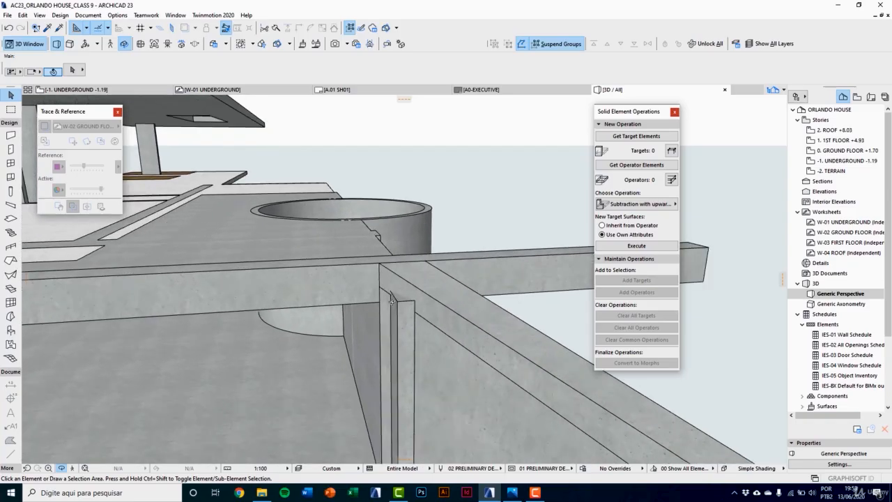
left_click(406, 314)
key("F2")
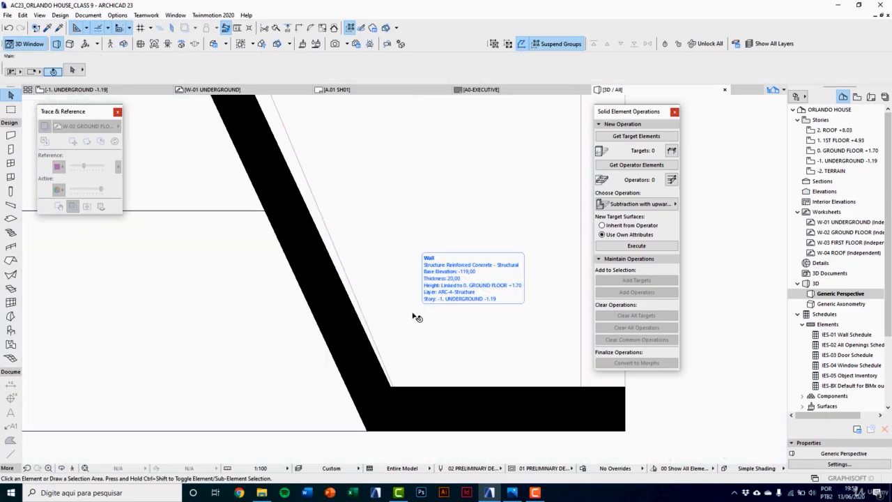
scroll(370, 368, "down", 4)
middle_click_drag(269, 236, 326, 340)
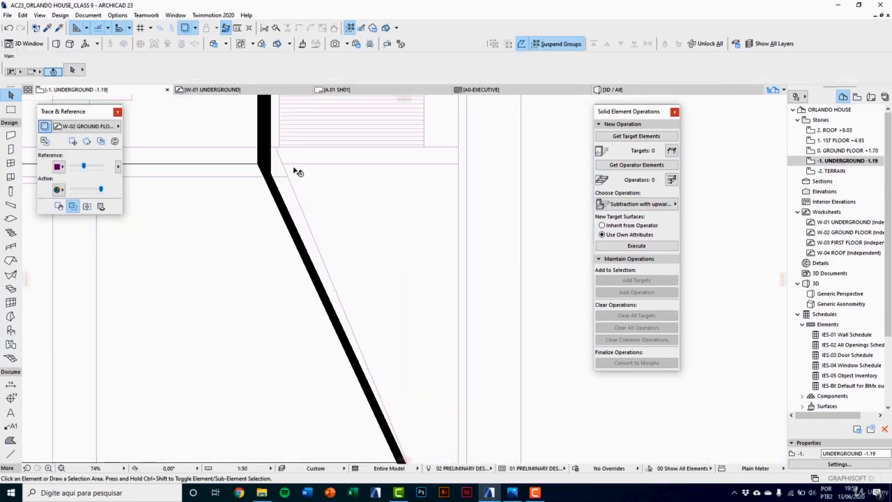
scroll(285, 169, "up", 2)
scroll(263, 159, "up", 5)
left_click(262, 212)
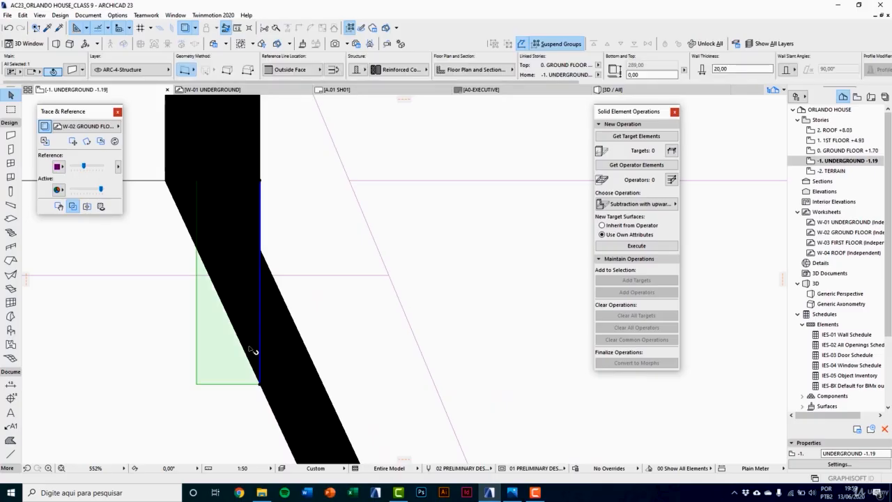
scroll(257, 362, "up", 3)
scroll(260, 387, "down", 4)
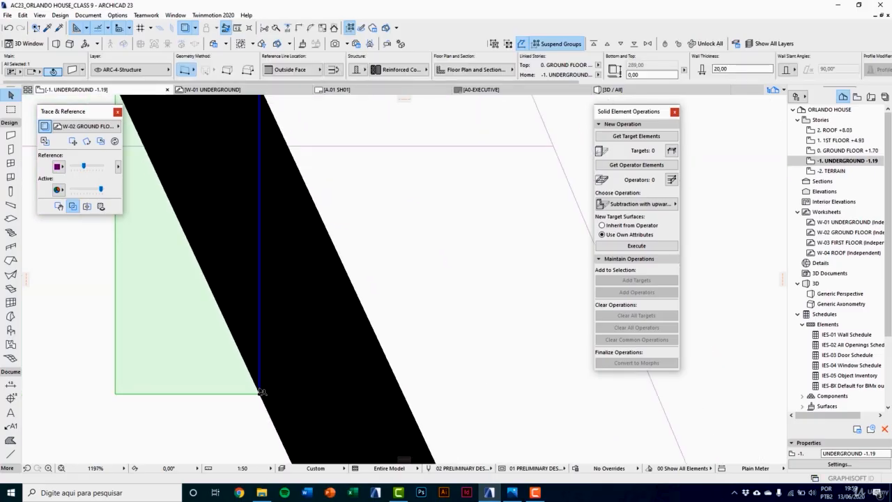
Step: On the -1. UNDERGROUND plan, pull the vertical wall's end node slightly back at its junction with the slanted ramp wall
key("F3")
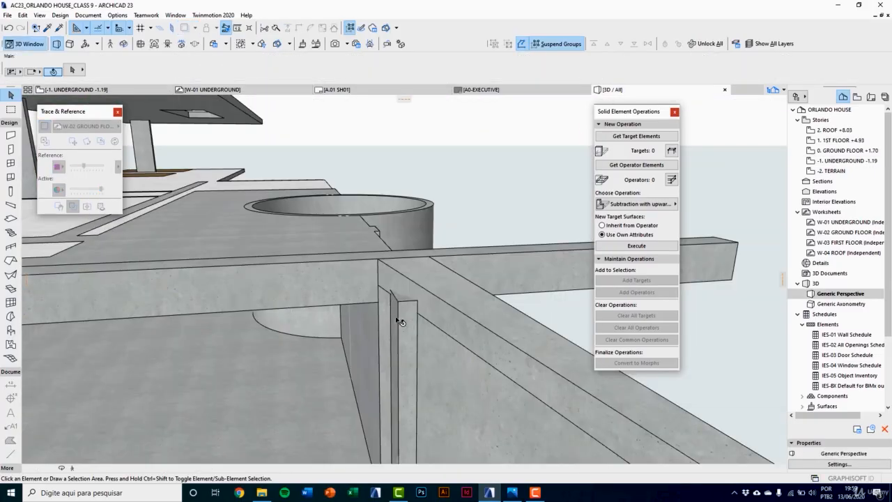
key("F2")
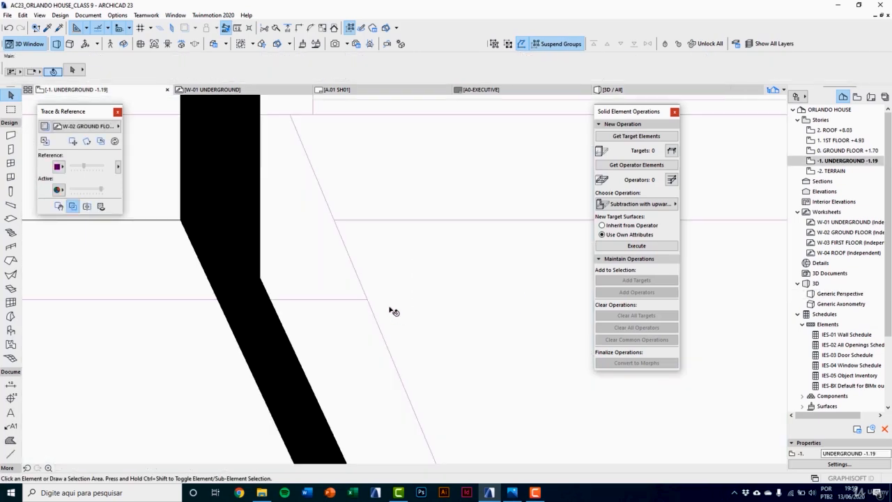
left_click(262, 372)
scroll(257, 370, "up", 3)
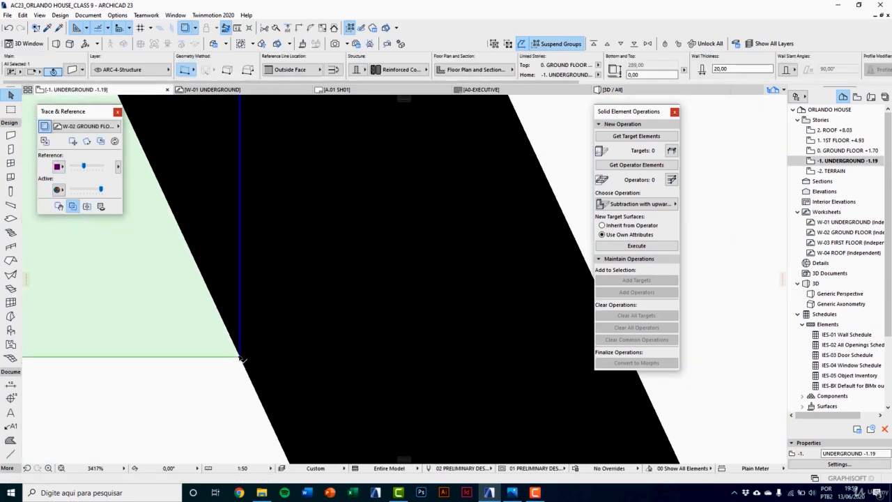
left_click(240, 357)
left_click(240, 317)
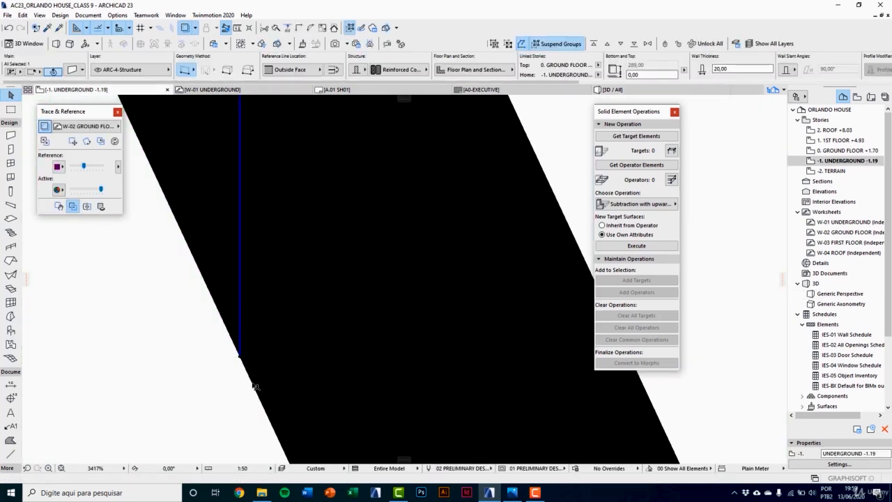
scroll(273, 426, "down", 6)
key("Escape")
Step: Examine the adjusted wall corner, the ramp and the front wall extending beyond the stair parapet's lower end in 3D
key("F3")
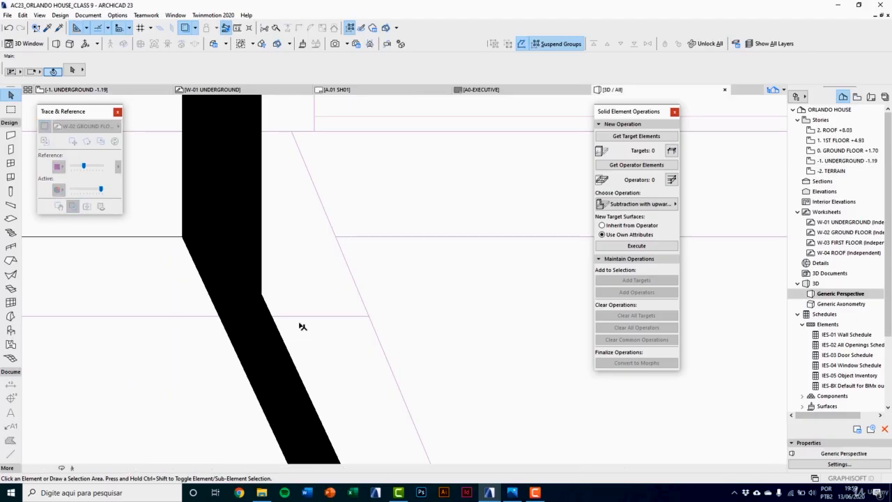
scroll(384, 237, "up", 4)
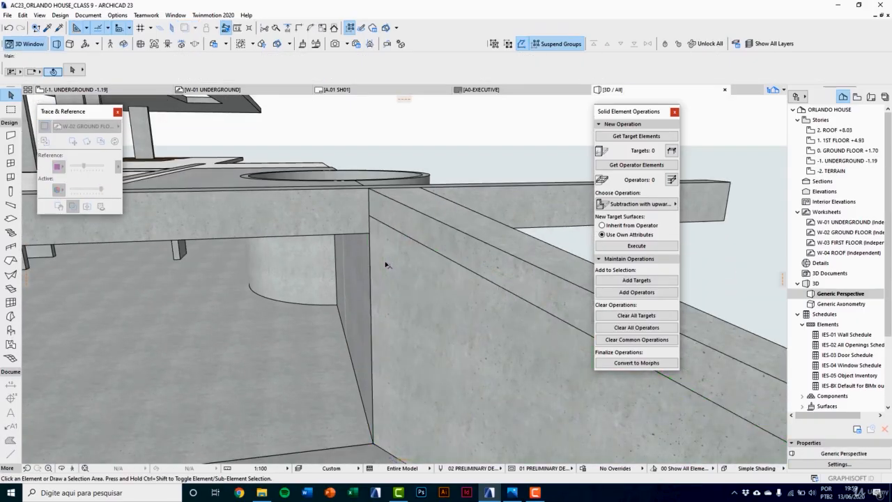
middle_click_drag(386, 264, 477, 218, "shift")
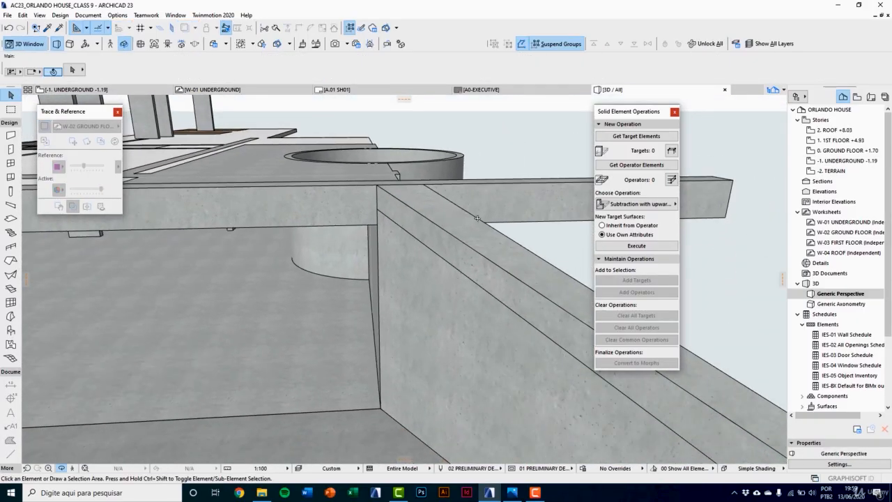
scroll(480, 244, "down", 6)
middle_click_drag(384, 306, 407, 338, "shift")
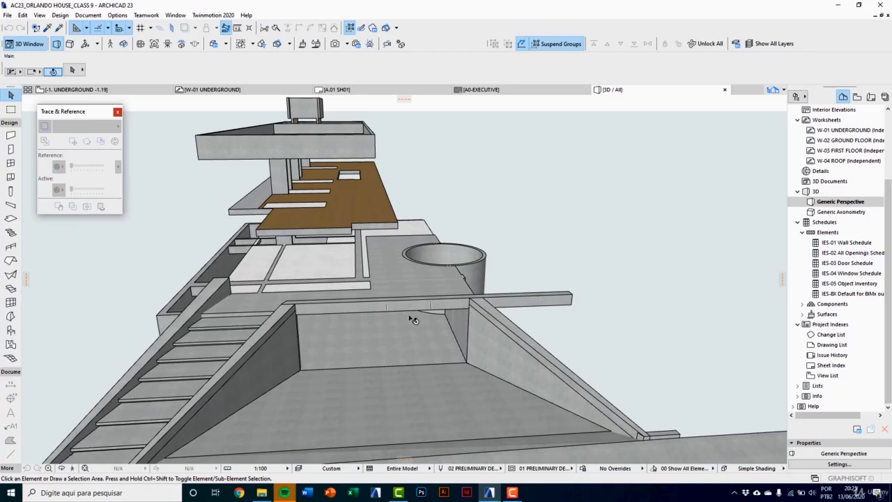
scroll(358, 327, "up", 10)
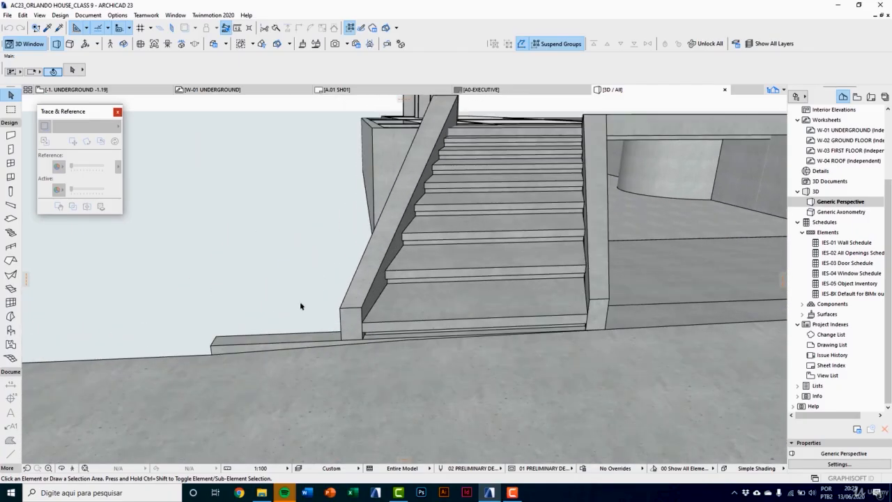
left_click(304, 392)
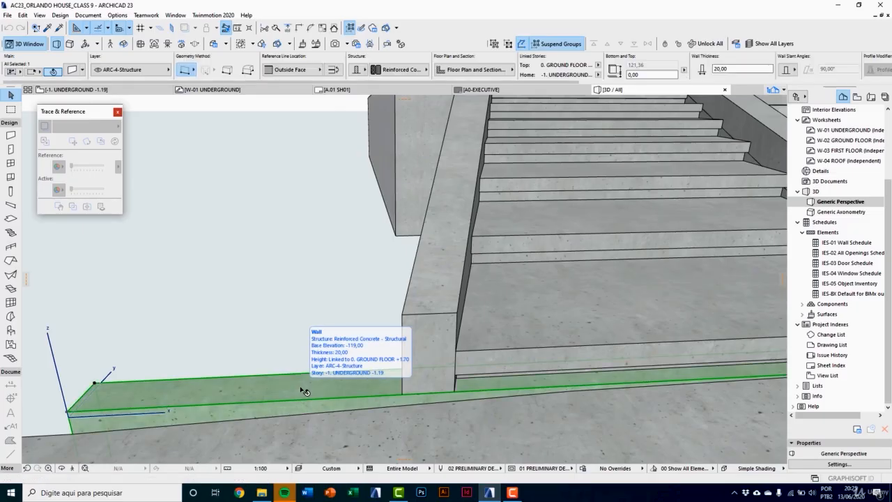
left_click(317, 313)
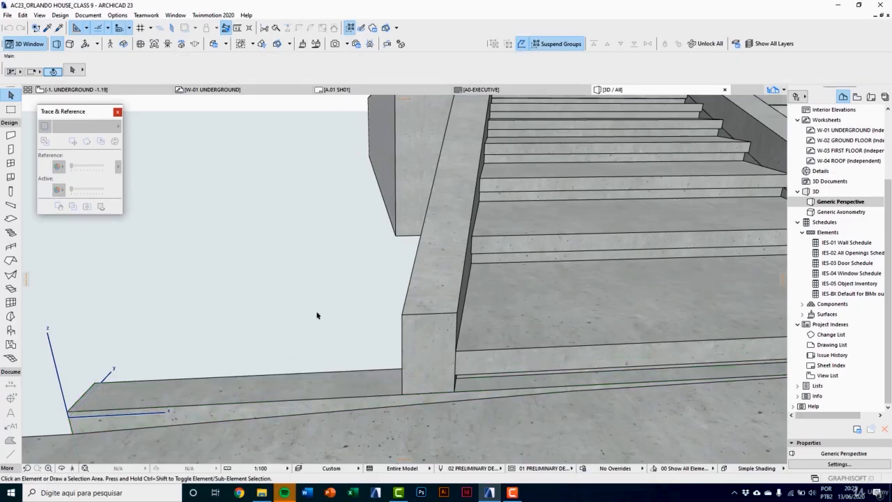
Step: Inspect the stair parapet's lower end on the 0. GROUND FLOOR plan
key("F2")
scroll(806, 136, "up", 3)
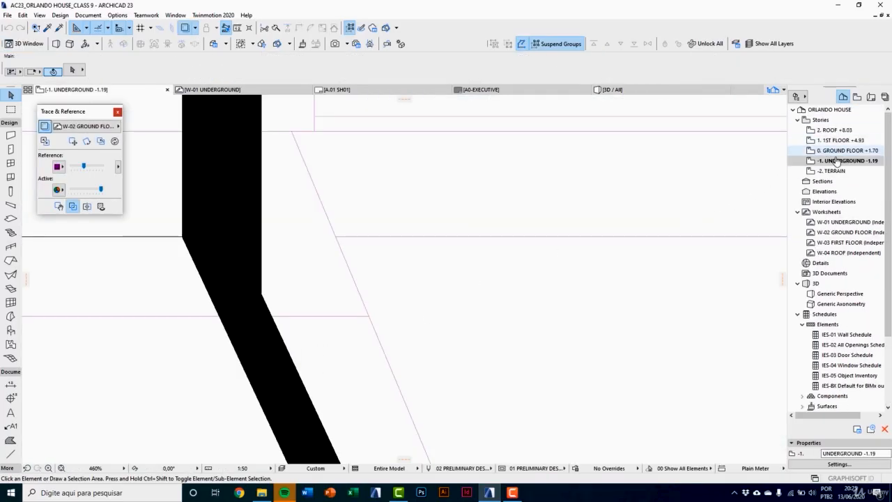
left_click(846, 149)
scroll(397, 299, "down", 10)
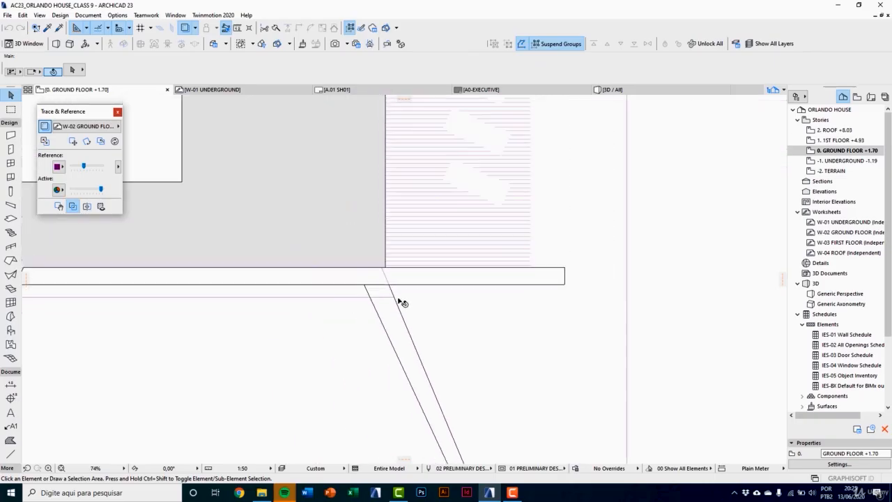
middle_click_drag(316, 369, 416, 319)
scroll(299, 347, "up", 5)
scroll(254, 379, "up", 2)
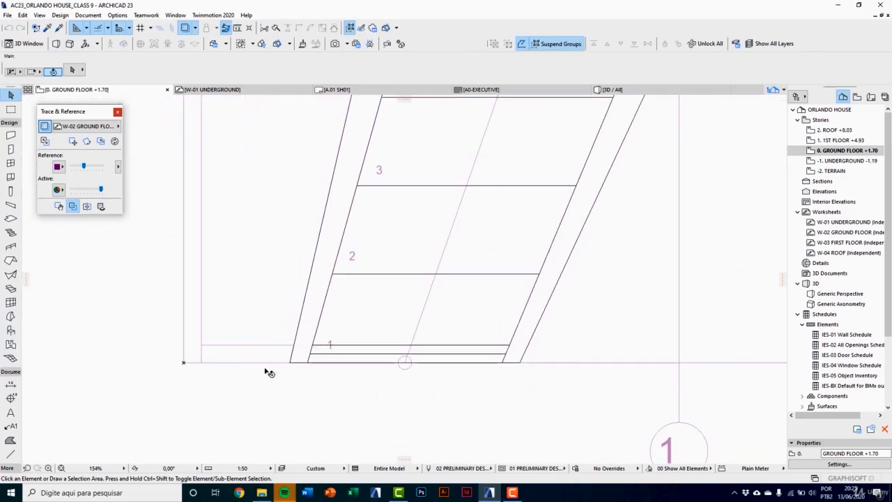
Step: On the -1. UNDERGROUND plan, split the front wall along a vertical line at the stair parapet's outer edge
left_click(867, 160)
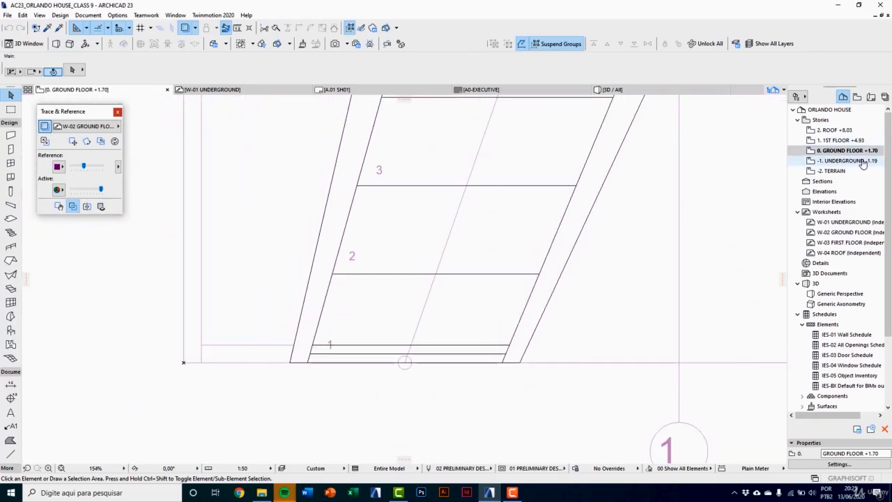
left_click(265, 362)
scroll(259, 348, "up", 2)
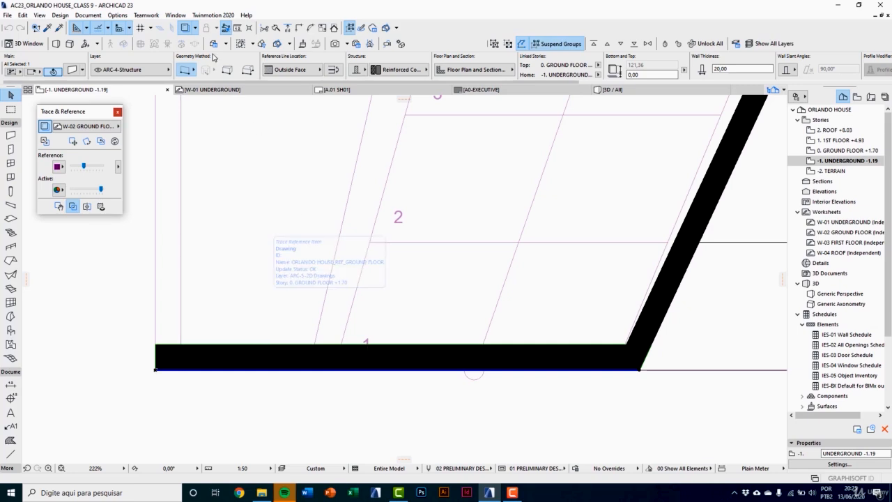
left_click(276, 29)
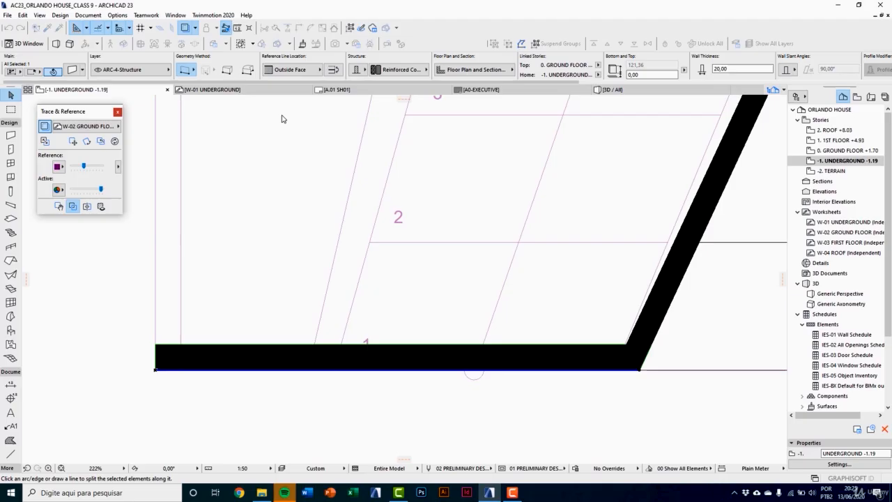
left_click(315, 345)
left_click(315, 397)
left_click(286, 390)
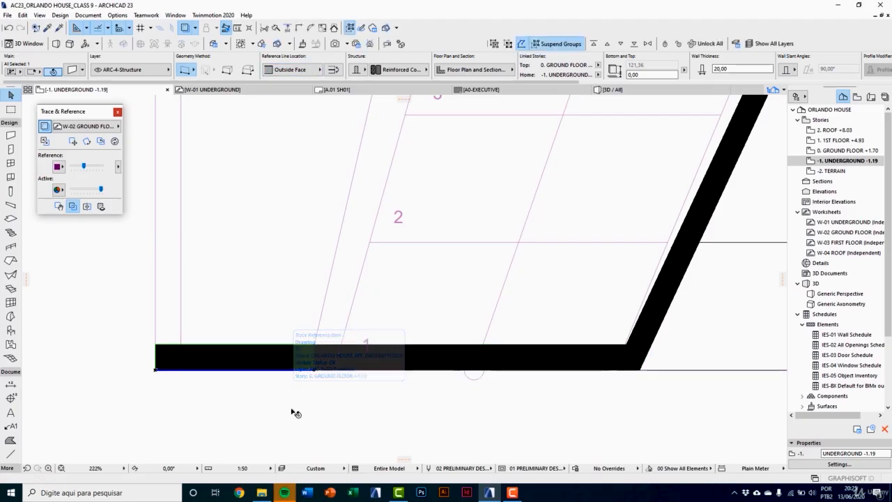
left_click(295, 411)
Step: Convert the front wall segment outside the stair parapet to a morph in 3D
key("F3")
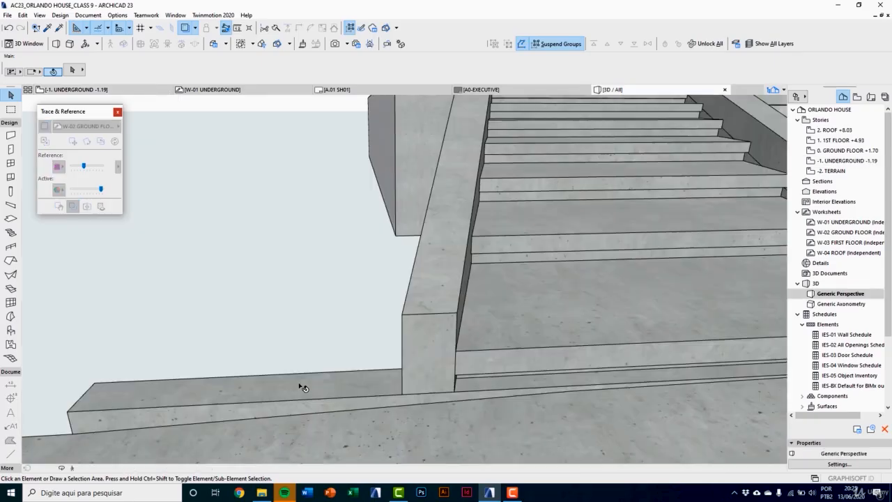
left_click(313, 432)
right_click(293, 304)
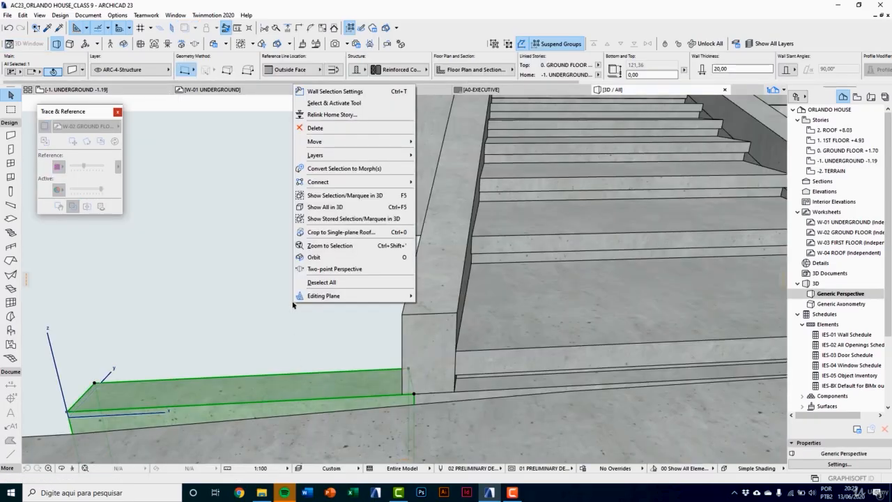
left_click(327, 169)
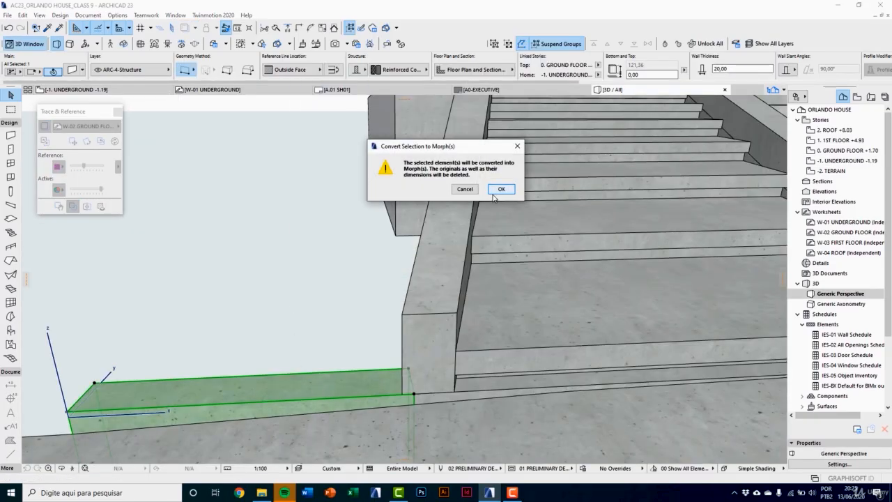
left_click(499, 192)
key("Escape")
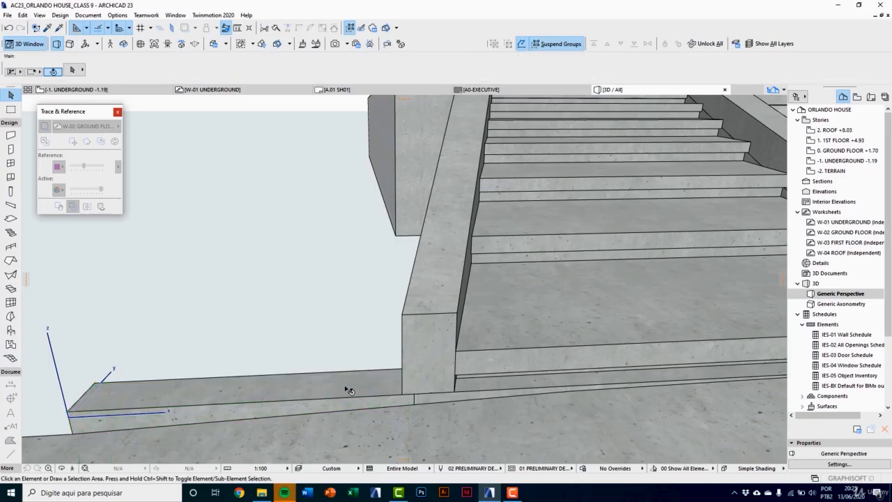
middle_click_drag(316, 378, 322, 204, "shift")
scroll(322, 204, "up", 3)
left_click(405, 277)
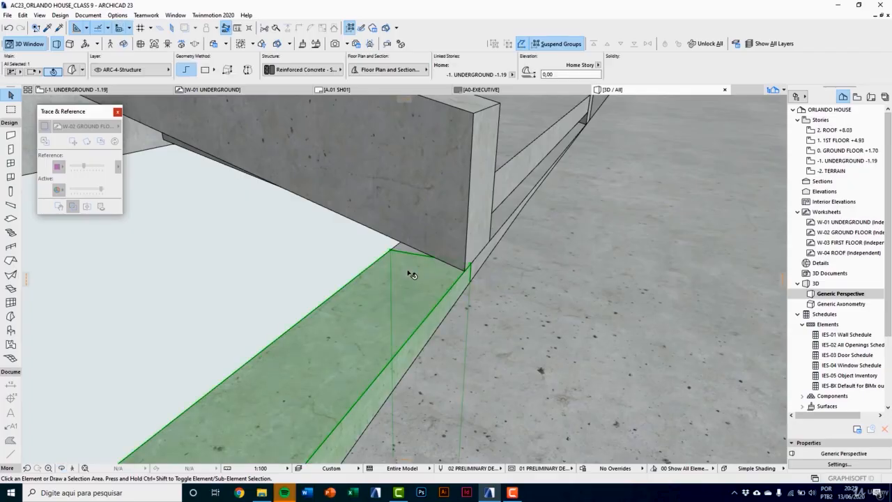
scroll(387, 339, "down", 2)
left_click(376, 326)
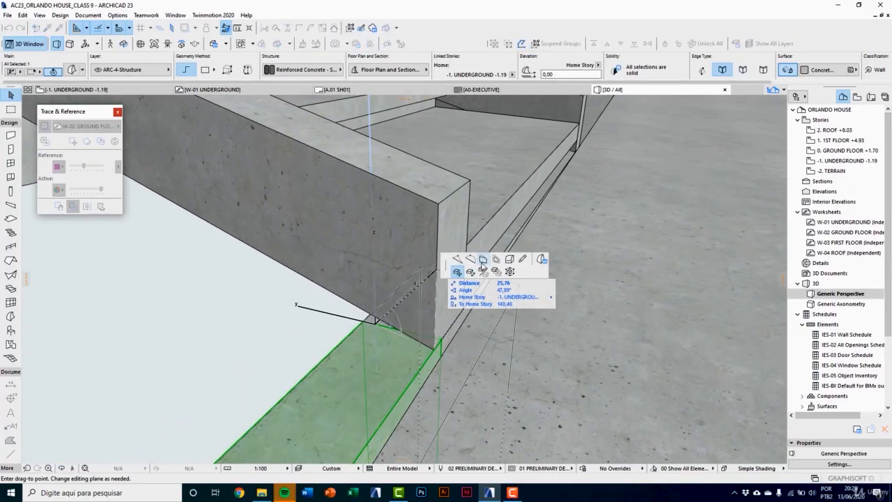
left_click(482, 262)
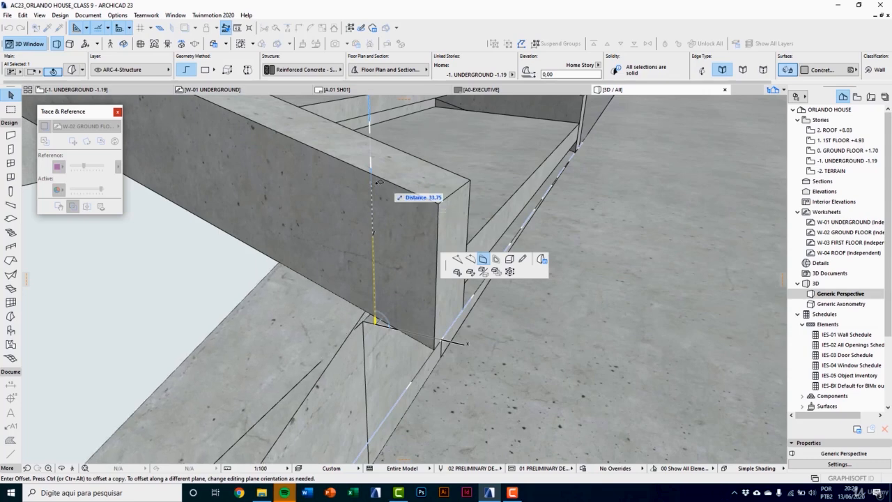
left_click(348, 225)
left_click(295, 325)
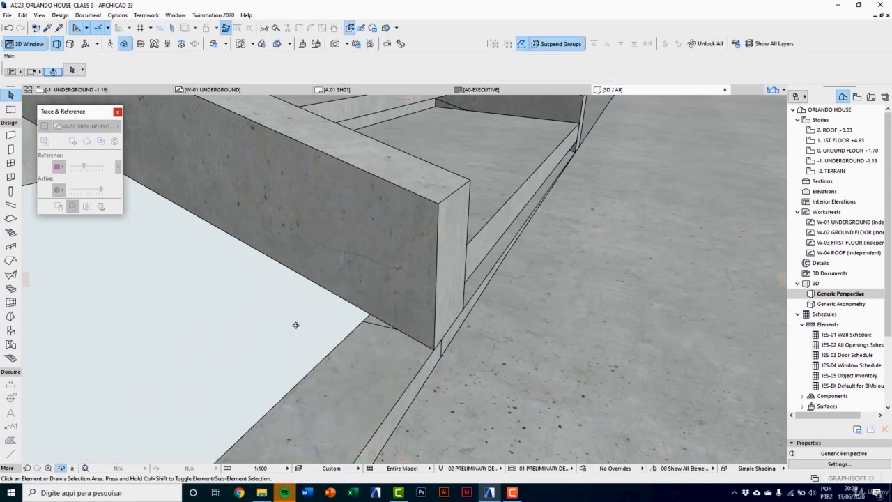
Step: Offset the morph's front top edge upward to the top corner of the stair parapet's lower end
middle_click_drag(295, 325, 465, 338, "shift")
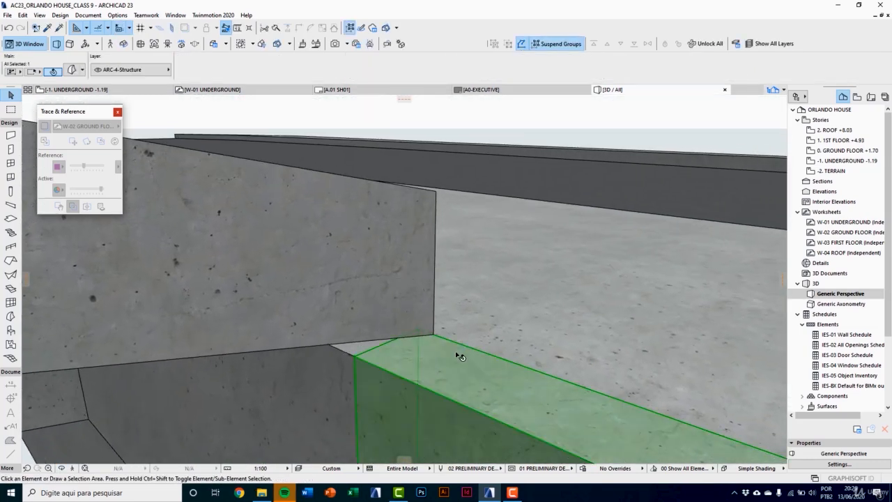
left_click(456, 351)
left_click(456, 342)
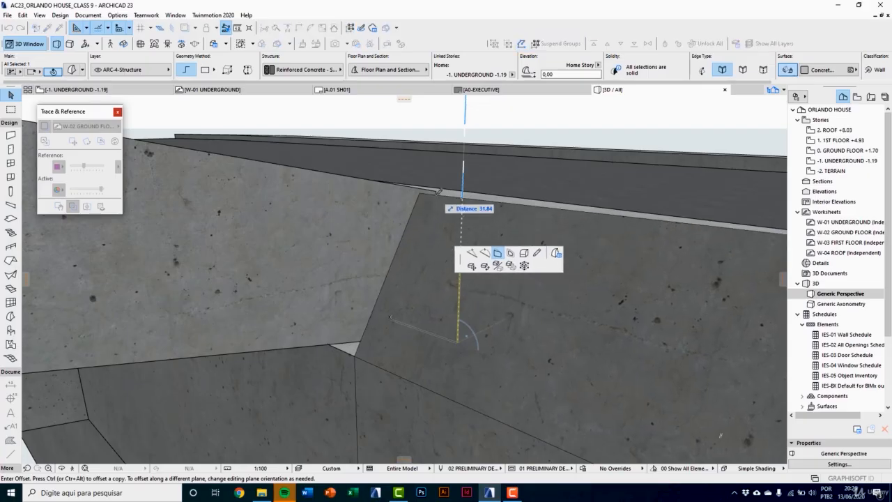
left_click(433, 193)
Step: Try to offset the morph's inner top edge upward to match its raised front edge
left_click(381, 367)
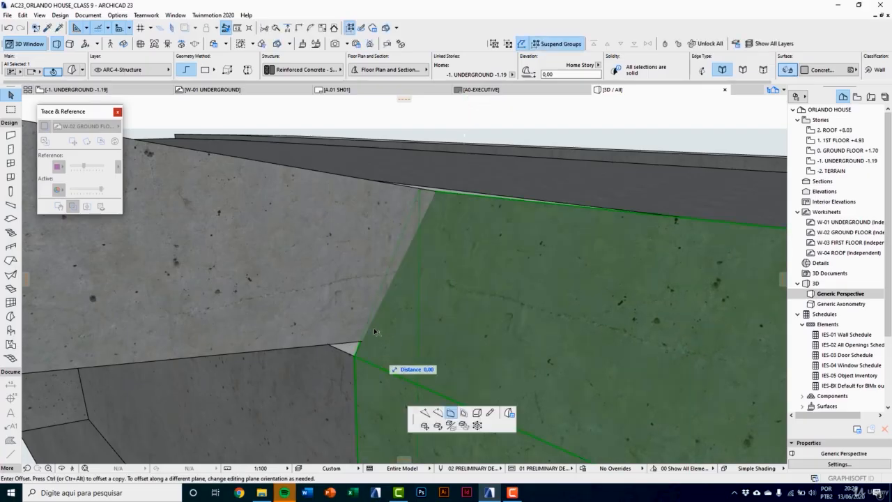
middle_click_drag(314, 249, 223, 208)
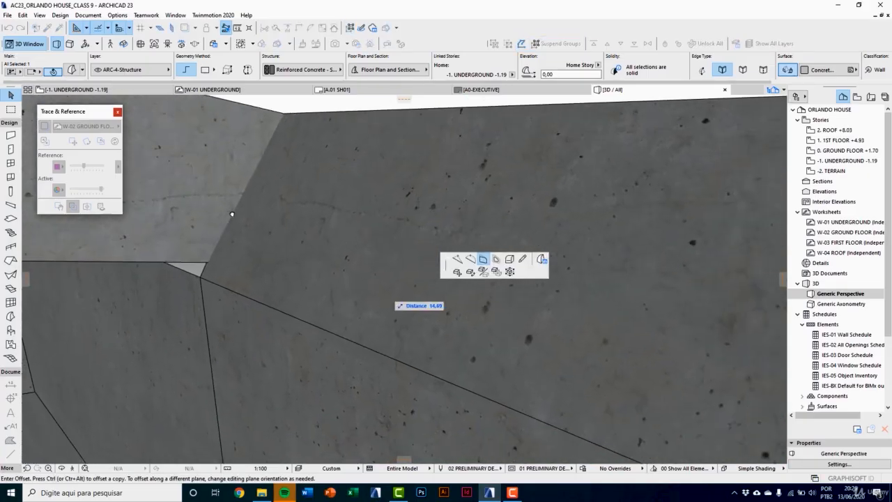
left_click(232, 213)
key("Escape")
key("o")
left_click_drag(253, 289, 288, 316)
key("Escape")
left_click(321, 329)
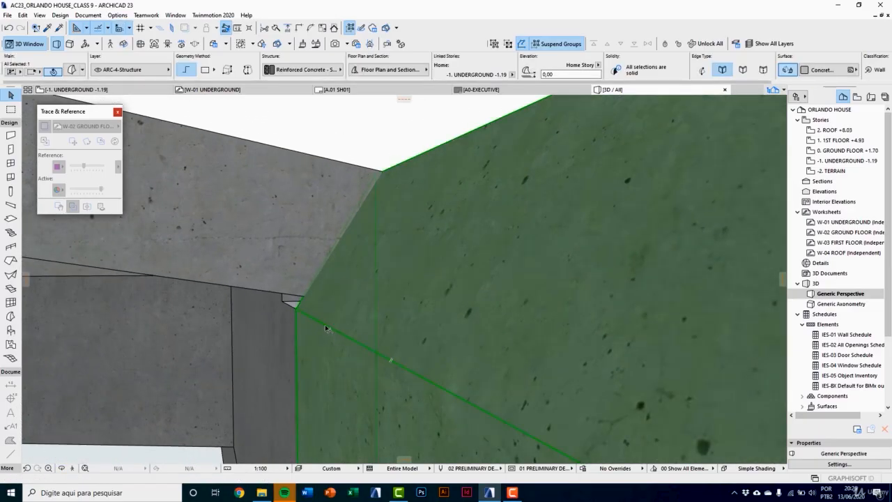
left_click(326, 328)
scroll(304, 327, "down", 3)
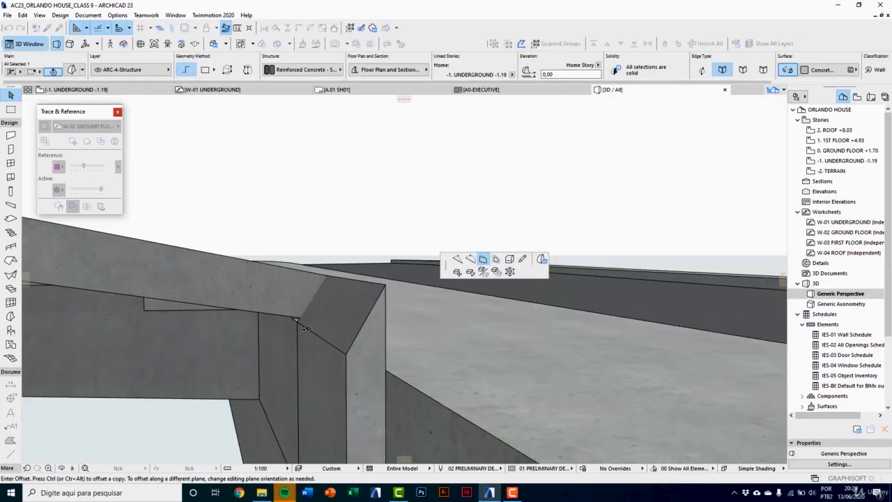
left_click(304, 323)
middle_click_drag(323, 338, 301, 342)
scroll(309, 343, "up", 4)
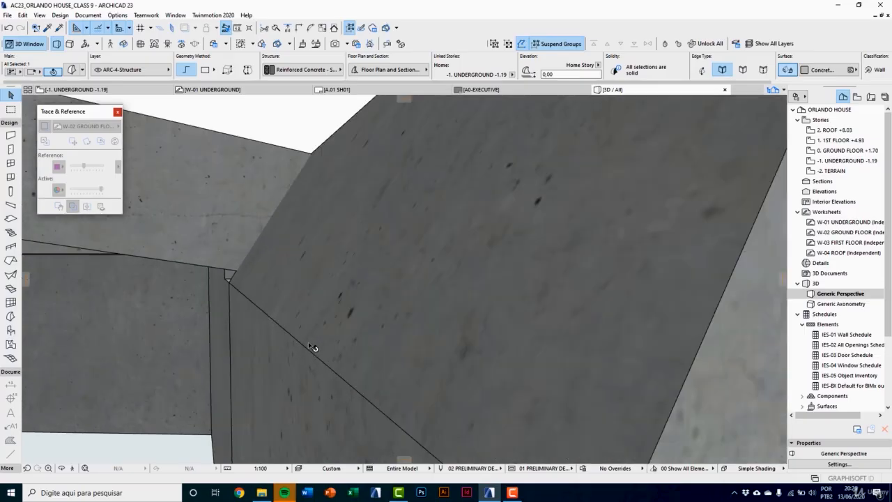
scroll(312, 346, "down", 6)
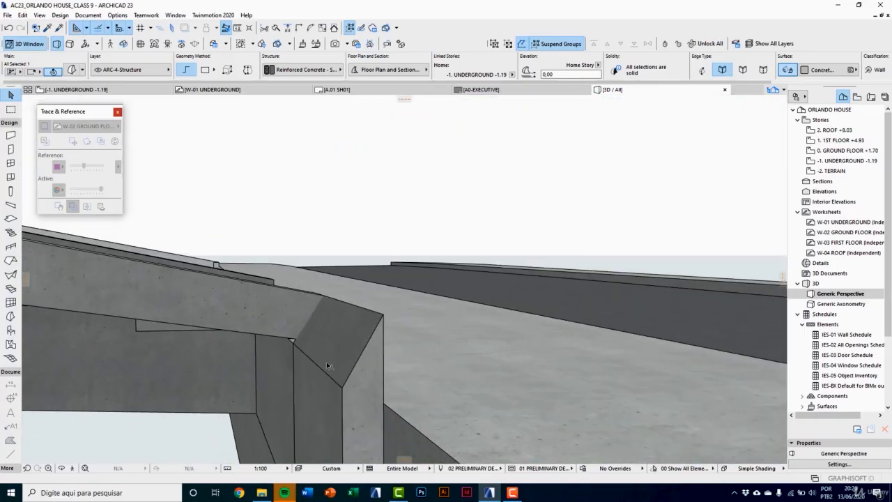
scroll(328, 366, "up", 3)
key("Escape")
Step: Offset the front wall morph's lower top edge upward to the top corner of the adjoining parapet
middle_click_drag(331, 415, 289, 400, "shift")
left_click(340, 385)
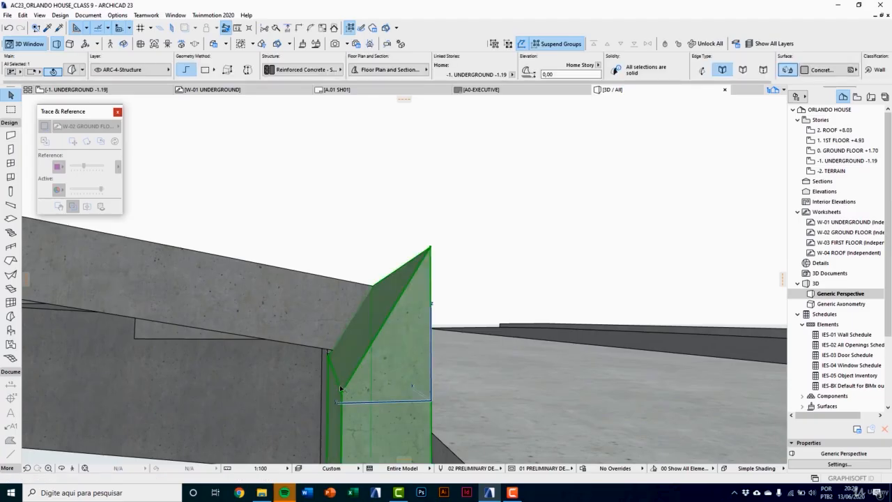
left_click(340, 380)
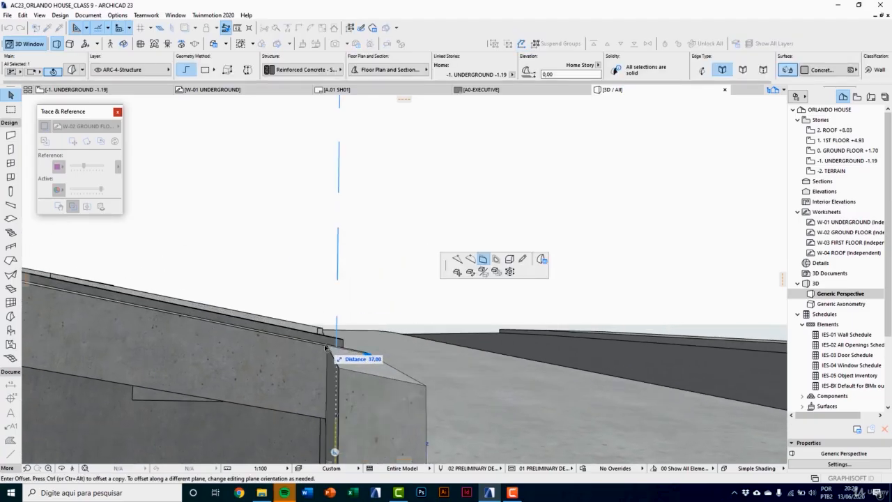
left_click(325, 347)
key("Escape")
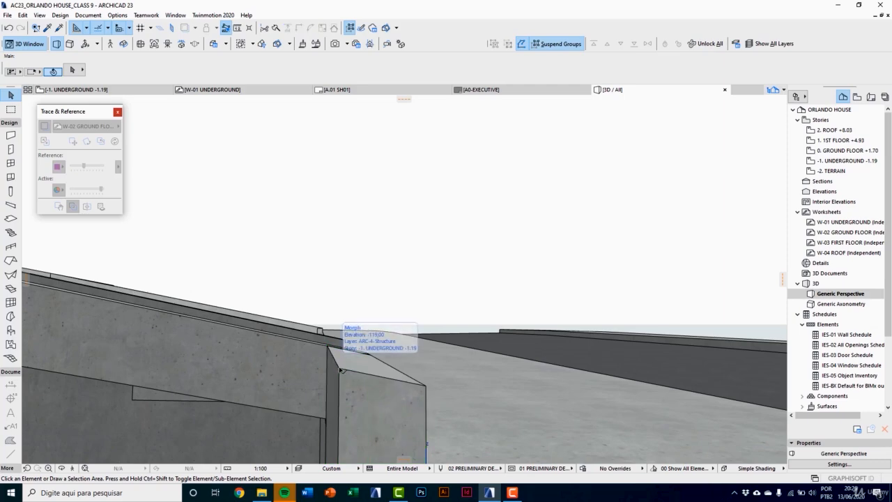
Step: Subtract the stair parapet from the adjoining front wall with Solid Element Operations, using Subtraction with upward extrusion
middle_click_drag(333, 360, 400, 278, "shift")
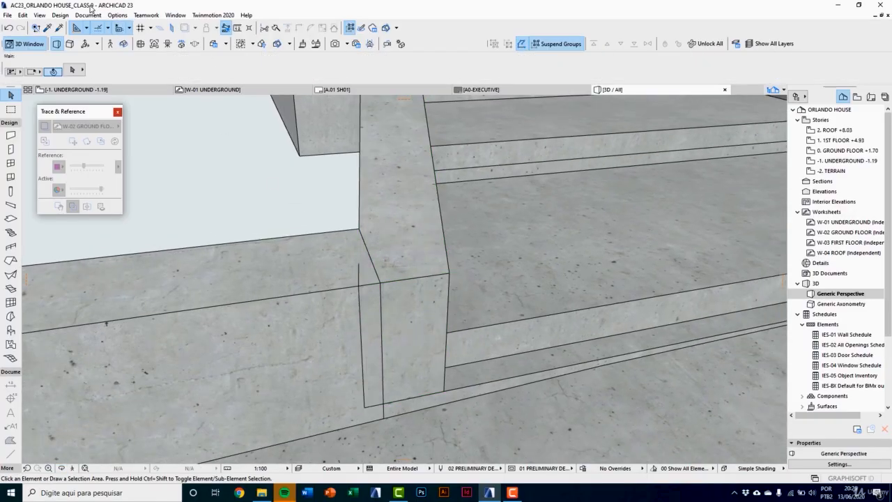
left_click(60, 15)
left_click(94, 101)
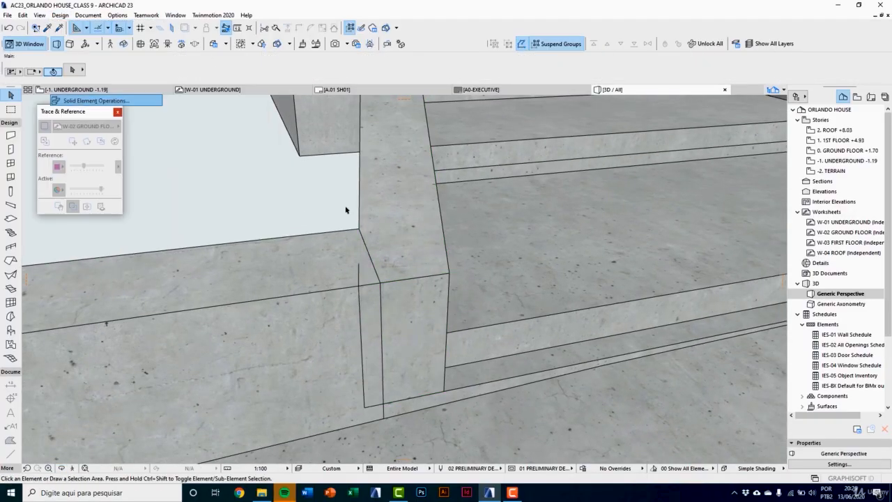
left_click(437, 235)
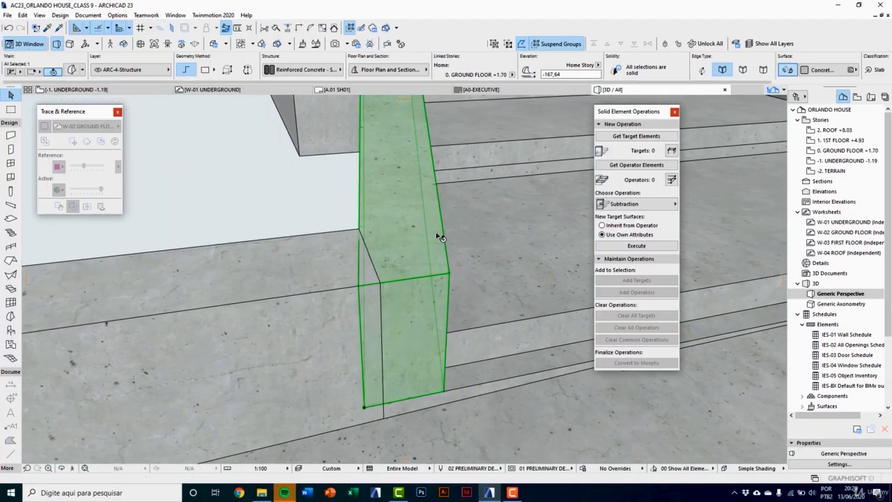
left_click(625, 165)
left_click(369, 243)
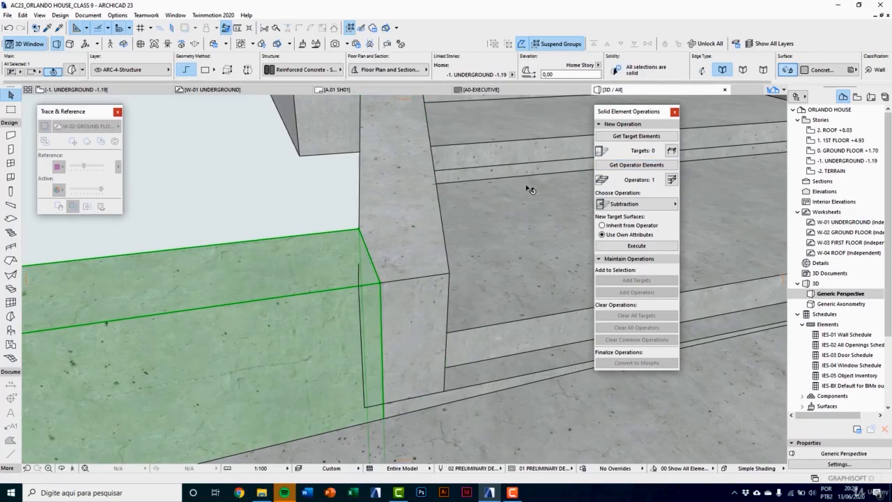
left_click(635, 203)
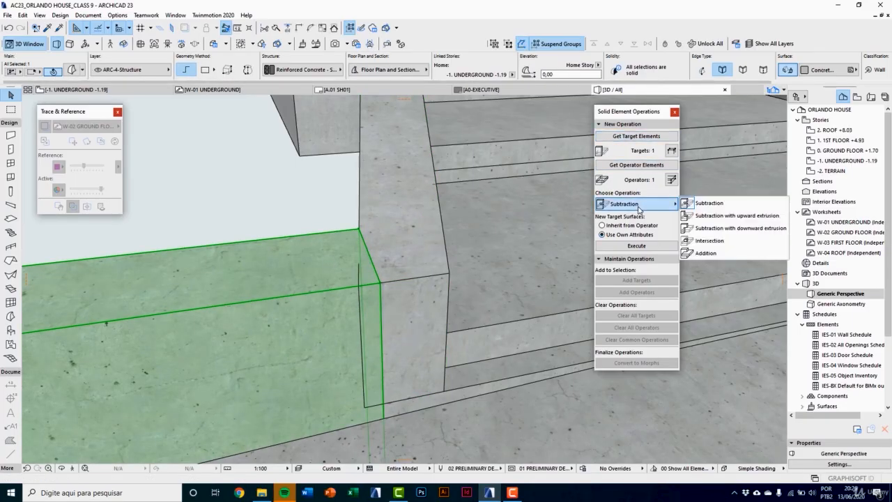
left_click(725, 218)
left_click(636, 245)
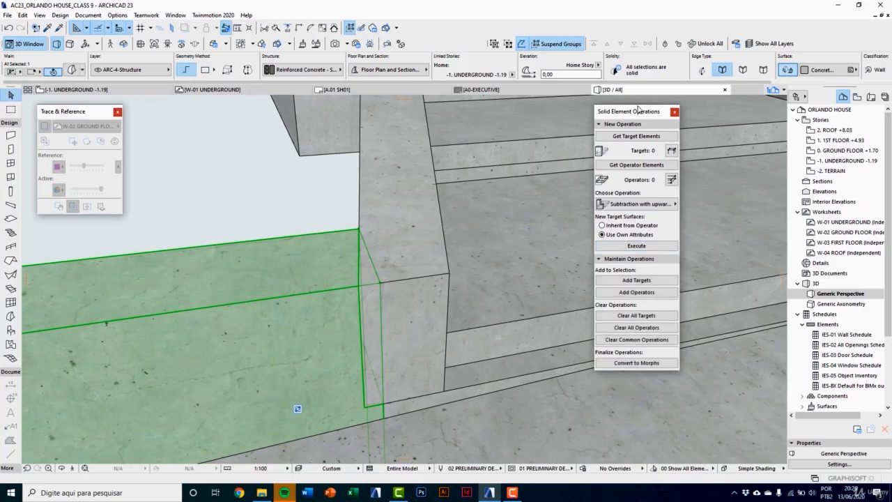
left_click(673, 112)
key("Escape")
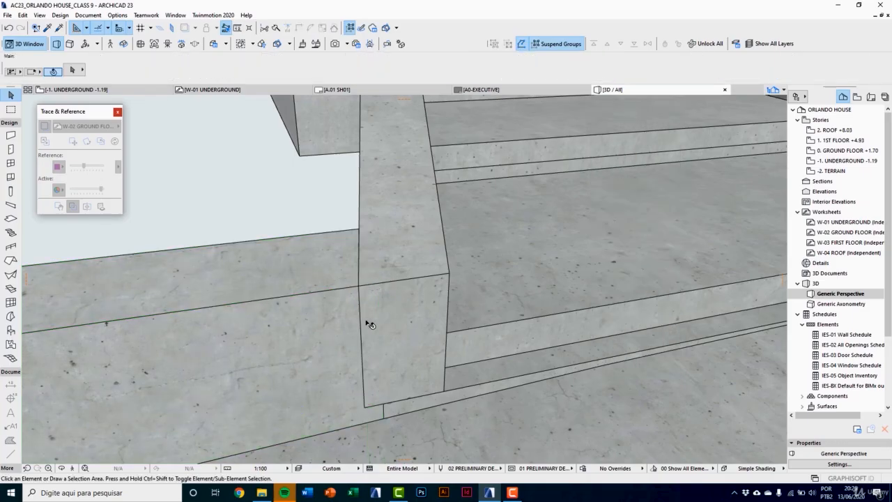
Step: Examine the trimmed wall joint, the entrance stair and the outer face of its opposite parapet in 3D
middle_click_drag(366, 322, 265, 363, "shift")
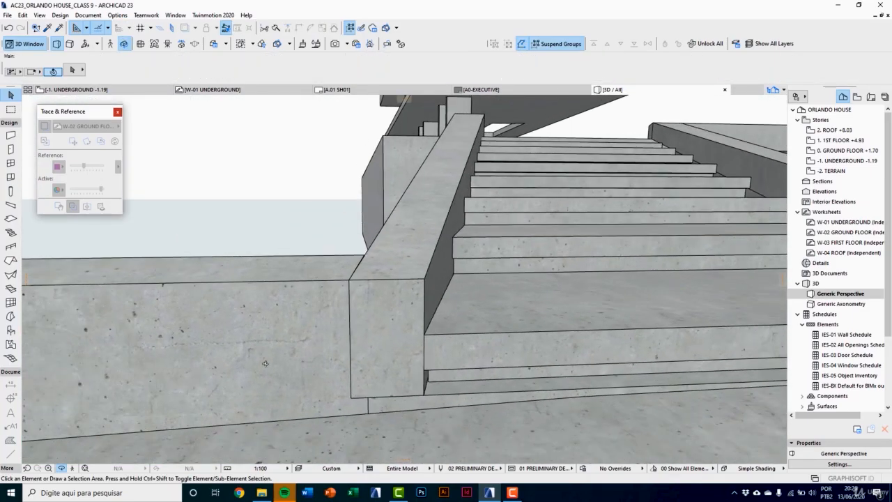
scroll(300, 362, "down", 5)
middle_click_drag(343, 363, 254, 377, "shift")
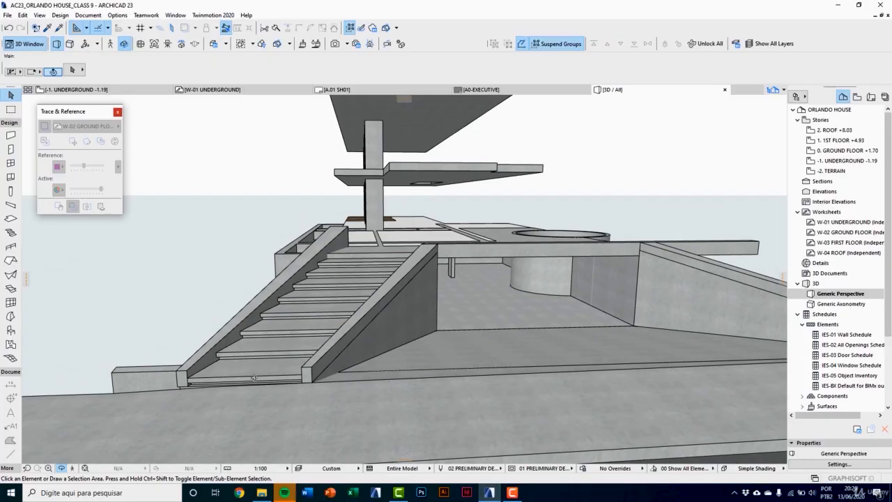
mouse_move(253, 377)
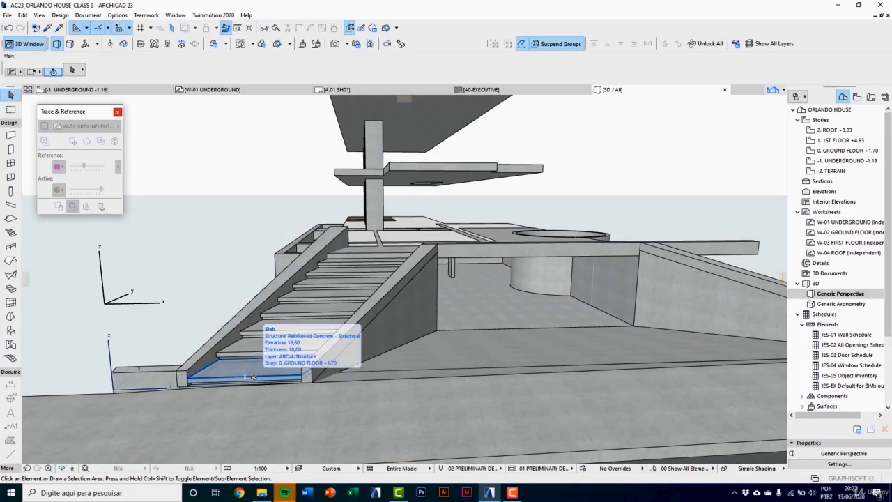
scroll(358, 289, "up", 5)
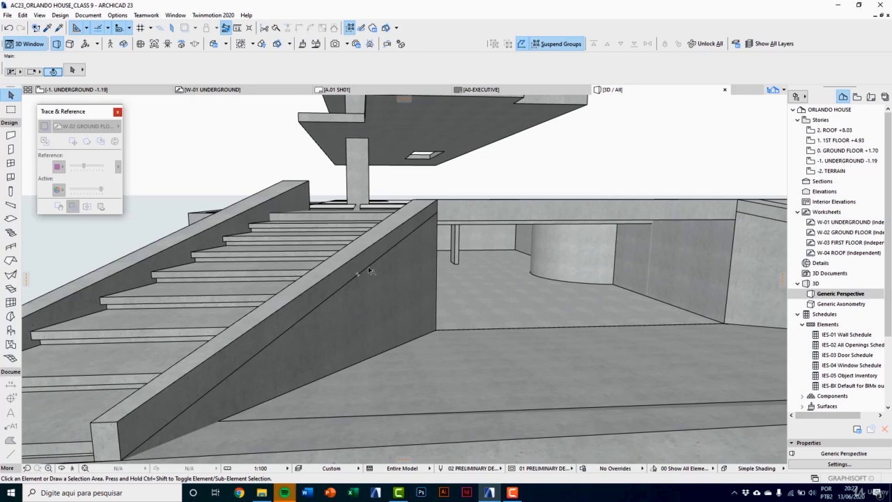
mouse_move(355, 278)
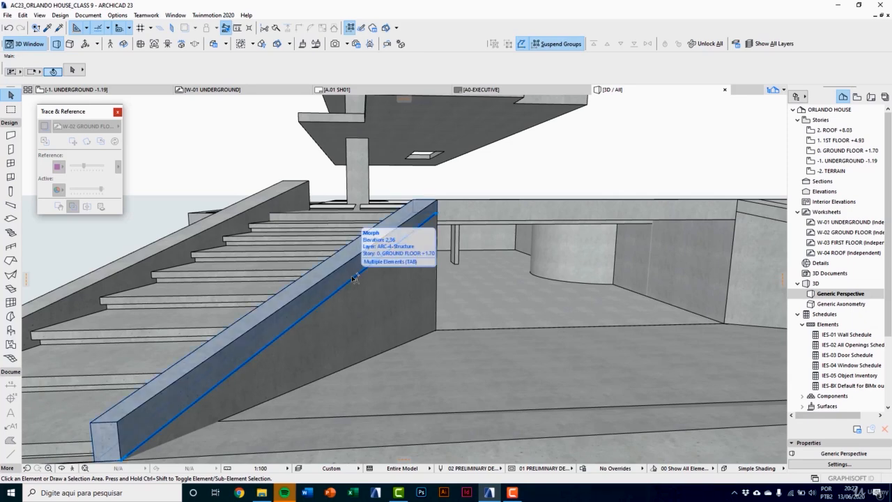
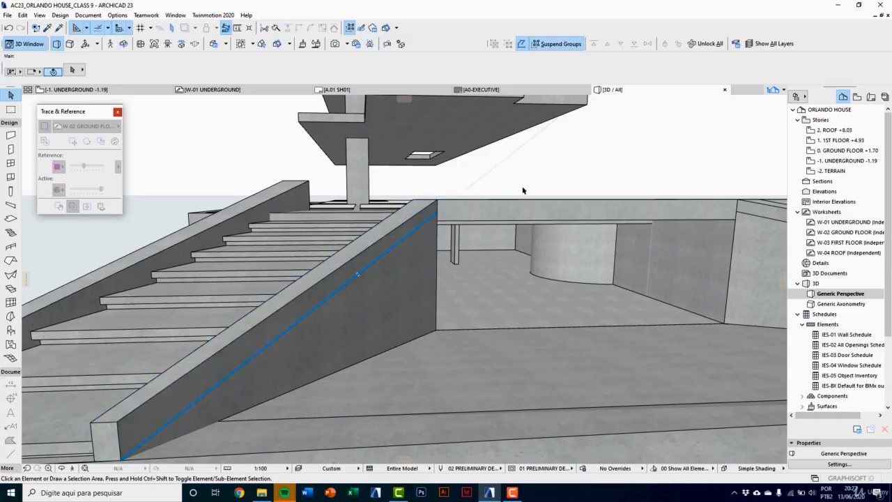
Step: Examine the front beam and the slab above the garage opening in the model and in the rendering AC22_D-00_IMAGE 01
middle_click_drag(505, 265, 479, 275, "shift")
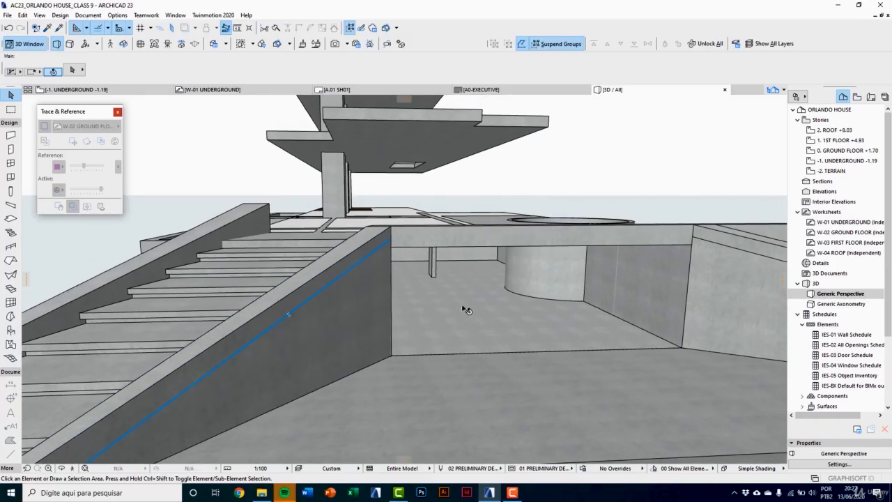
middle_click_drag(465, 310, 245, 315, "shift")
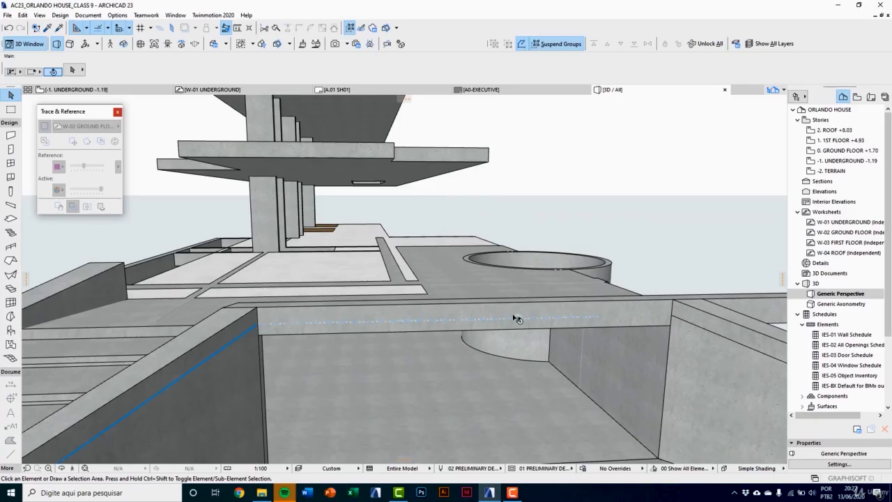
middle_click_drag(516, 318, 449, 325, "shift")
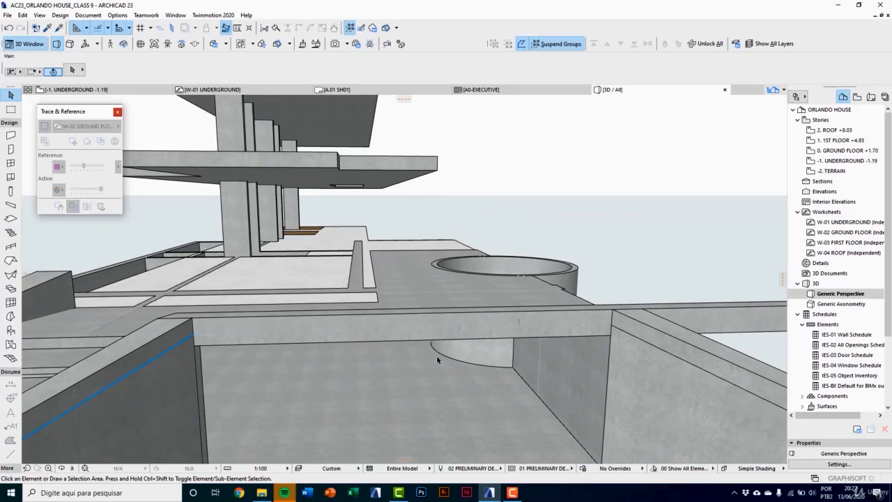
left_click(262, 493)
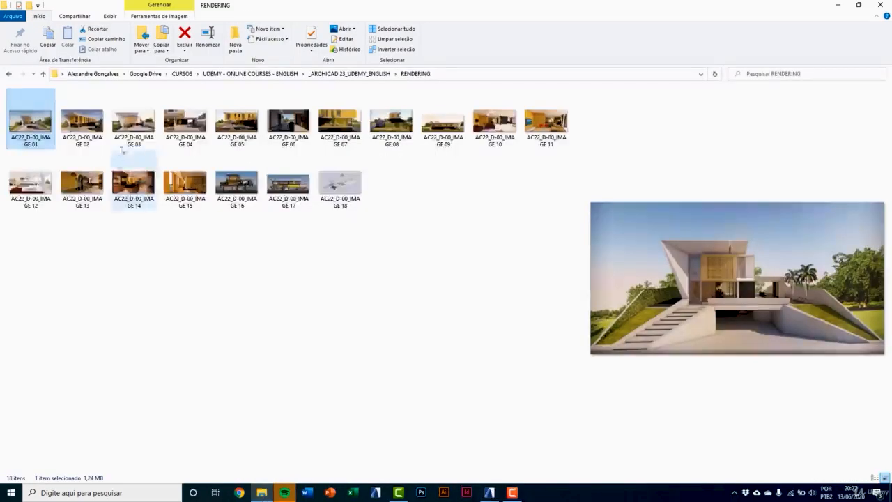
double_click(28, 121)
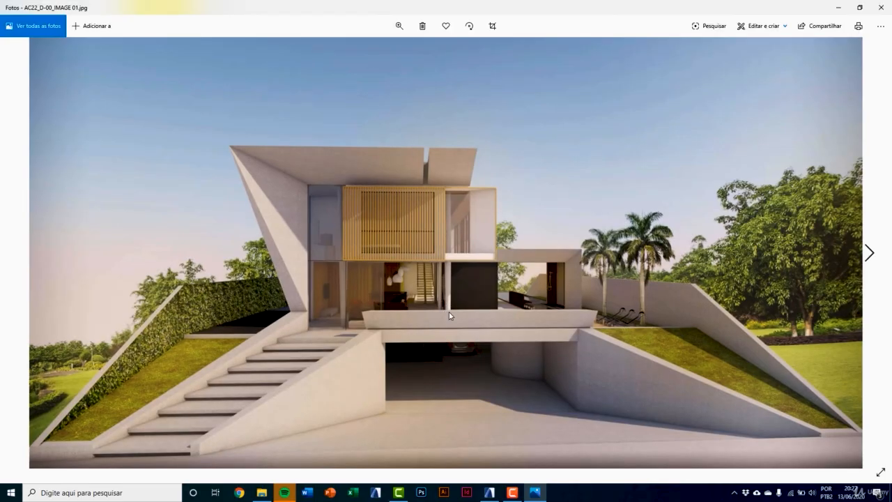
scroll(449, 315, "up", 4)
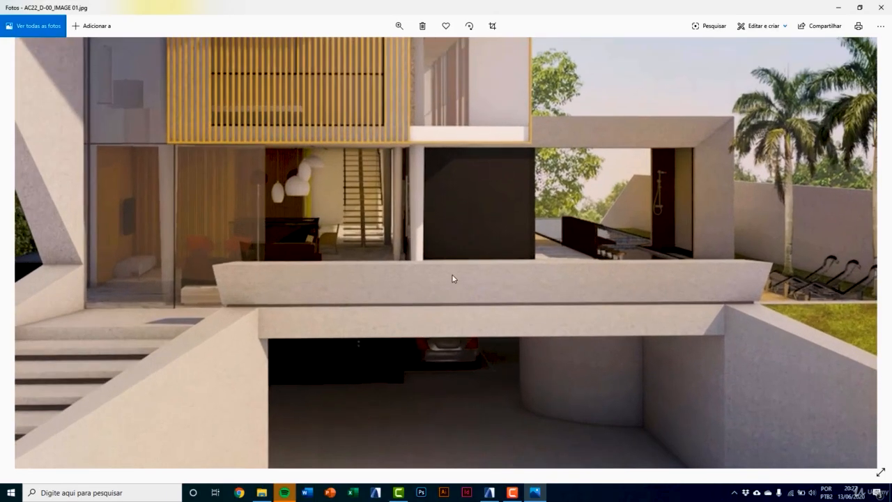
left_click(485, 492)
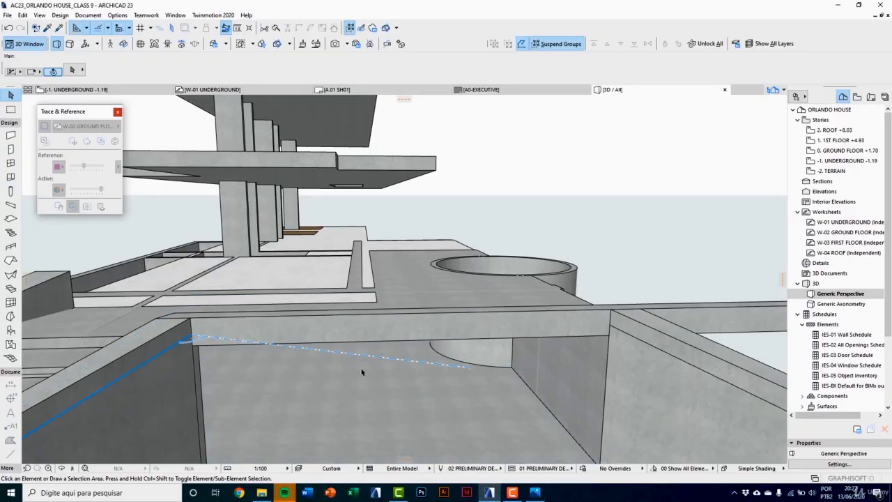
Step: Copy the front edge slab straight up by its own 30 cm height so the copy sits on the original
key("o")
left_click_drag(228, 360, 410, 348)
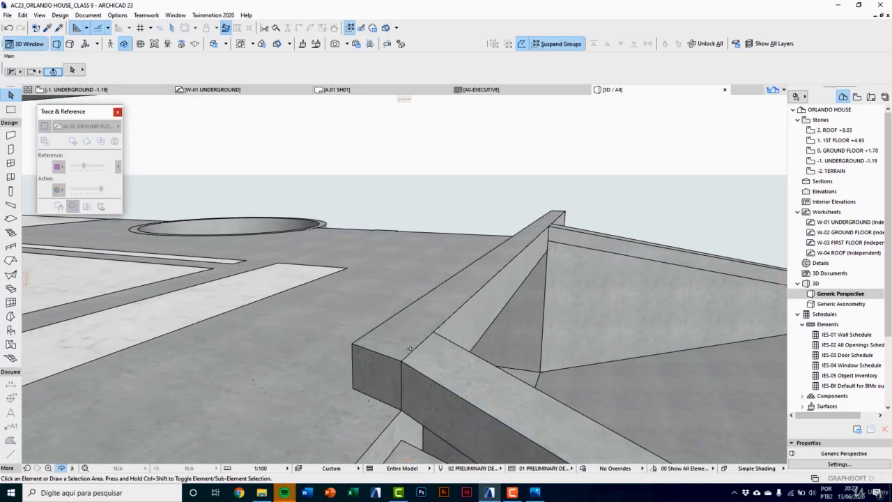
key("Escape")
left_click(411, 340)
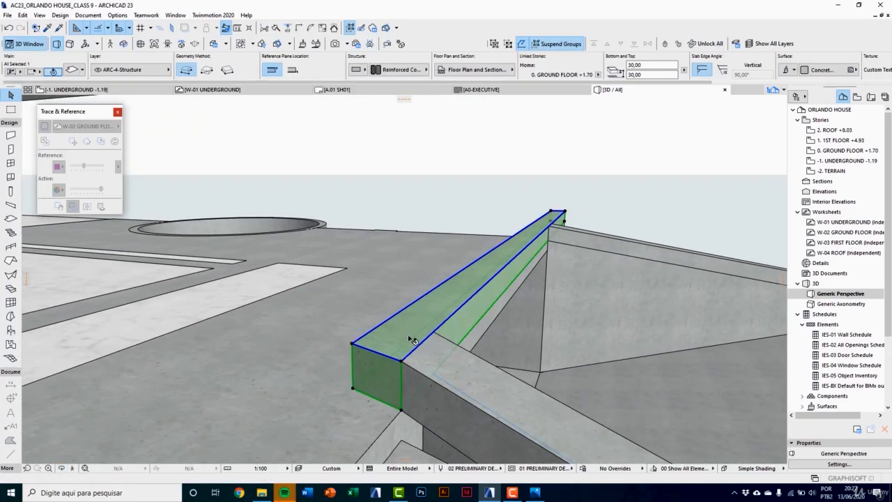
key("ctrl+shift+d")
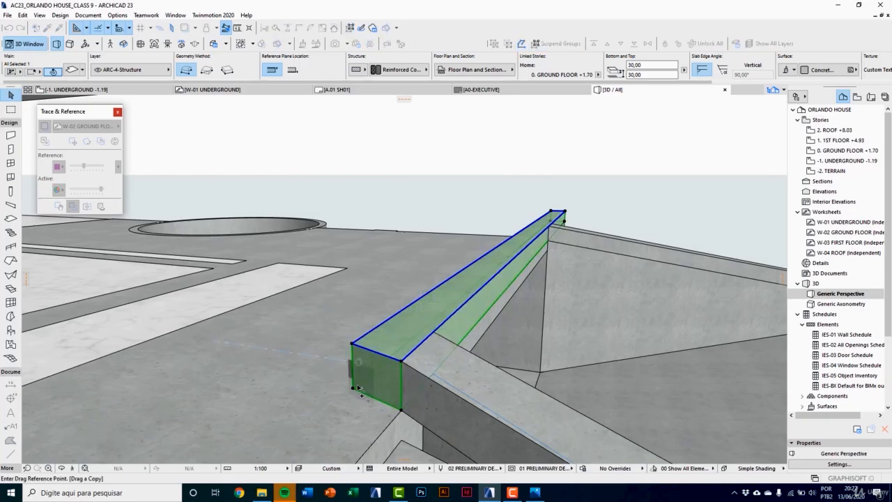
left_click(353, 388)
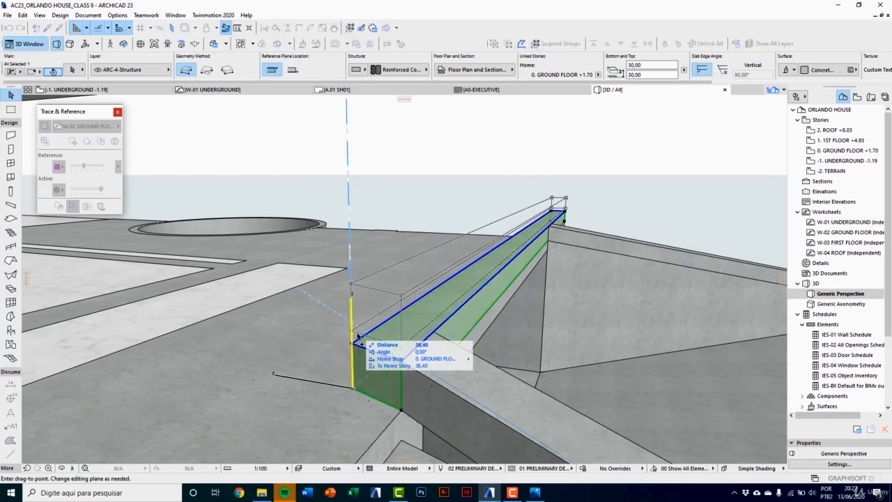
left_click(354, 304)
left_click(384, 307)
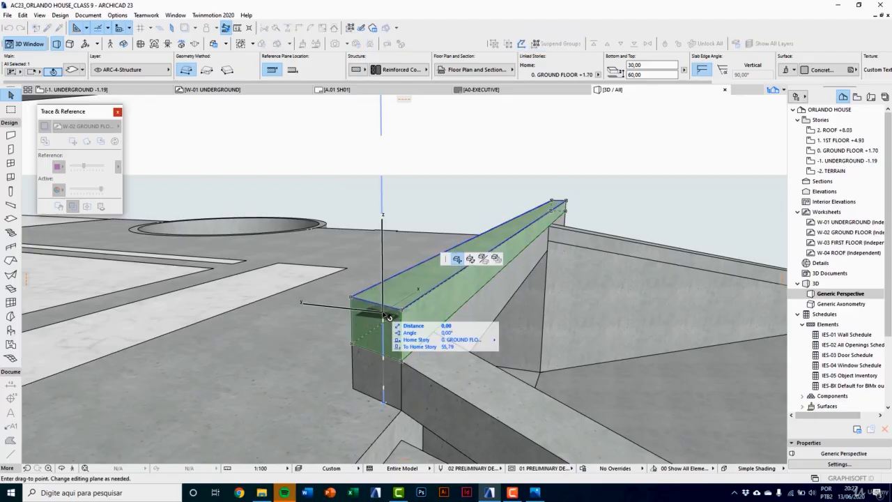
key("Escape")
Step: Set the upper slab copy's thickness to 65 cm and its offset to the home story to 100 cm
middle_click_drag(381, 308, 370, 309)
left_click(371, 309)
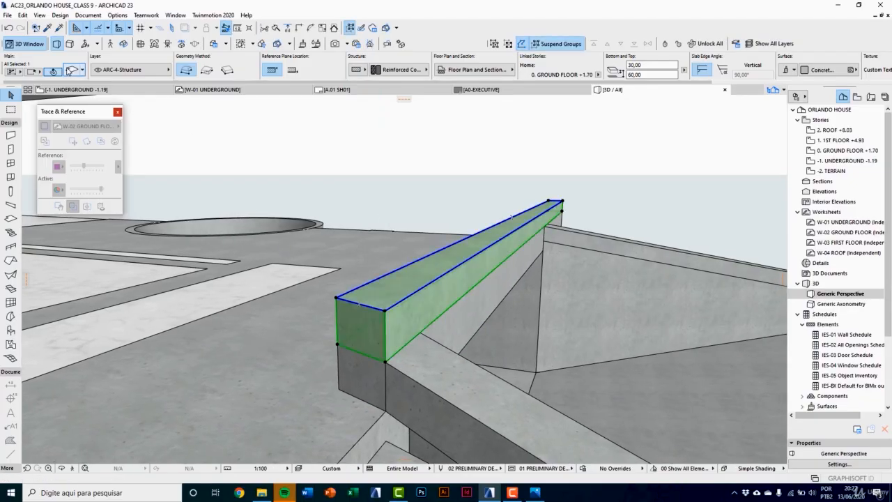
key("ctrl+t")
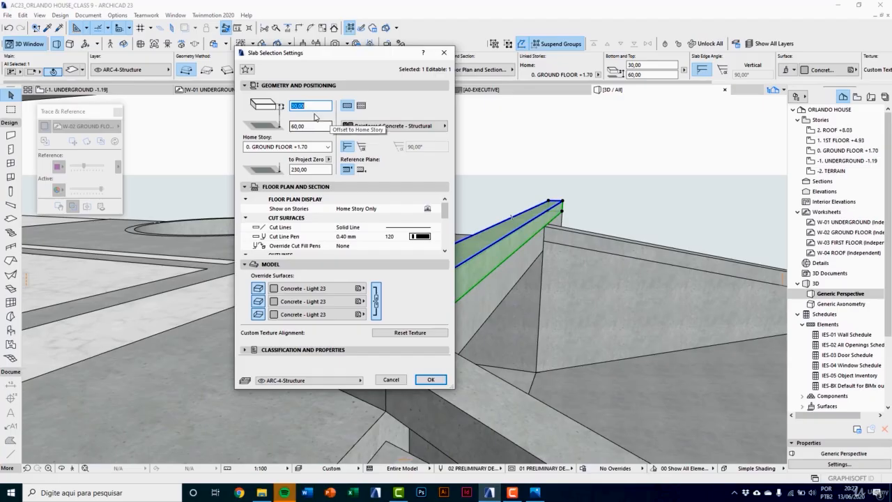
left_click_drag(315, 127, 272, 127)
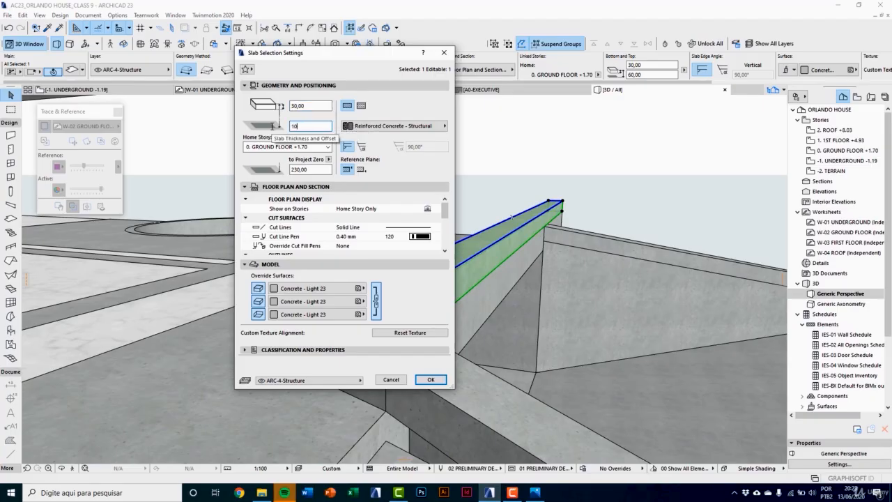
left_click(314, 107)
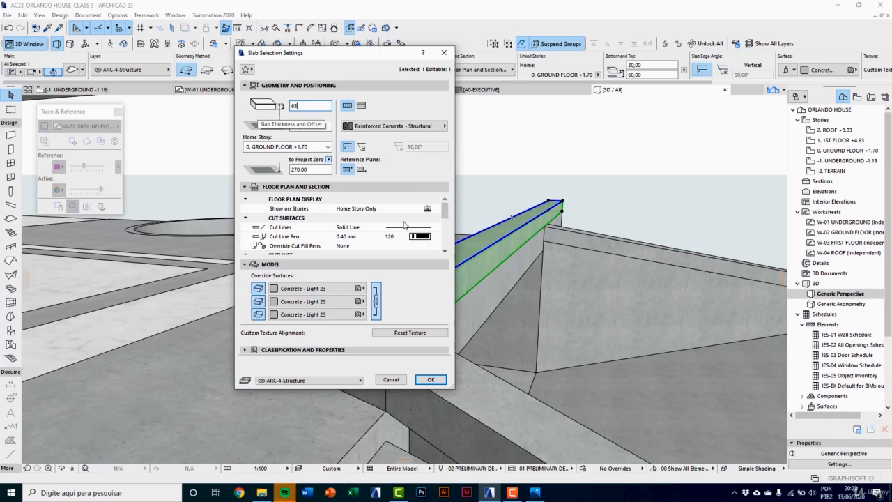
left_click(430, 379)
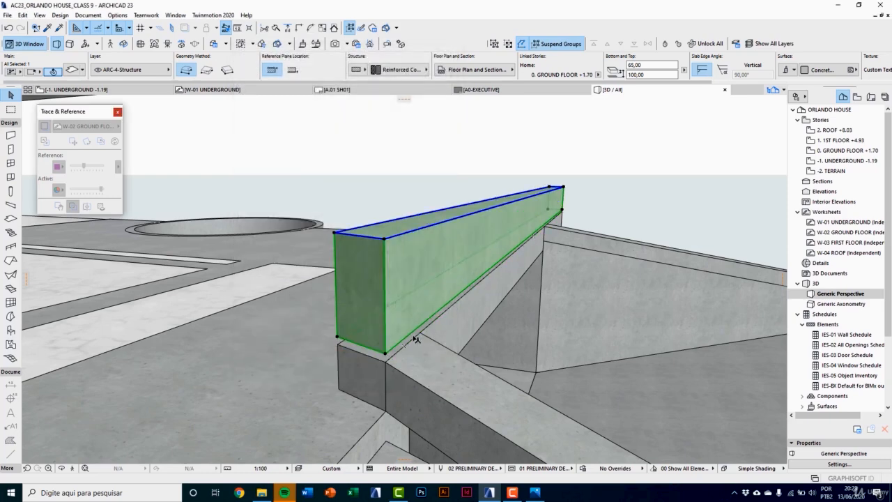
Step: Copy the 65 cm slab down by its full height and set the copy's thickness to 5 cm
key("ctrl+d")
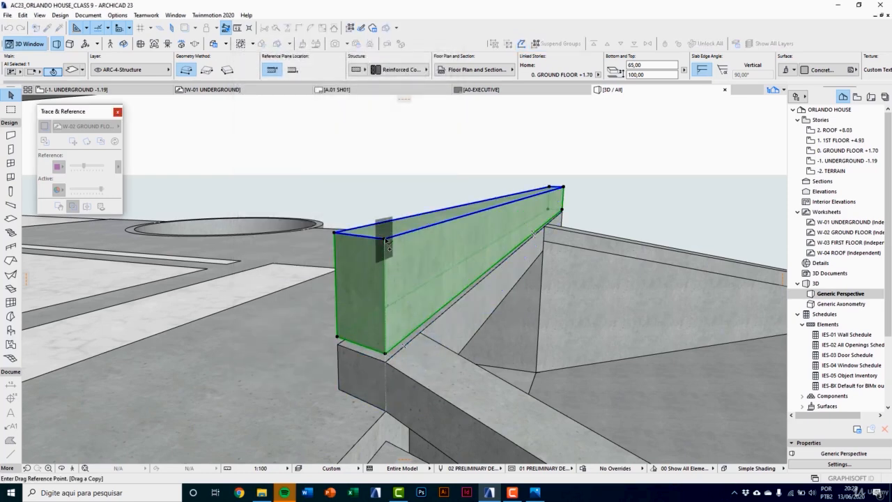
left_click(386, 239)
left_click(385, 354)
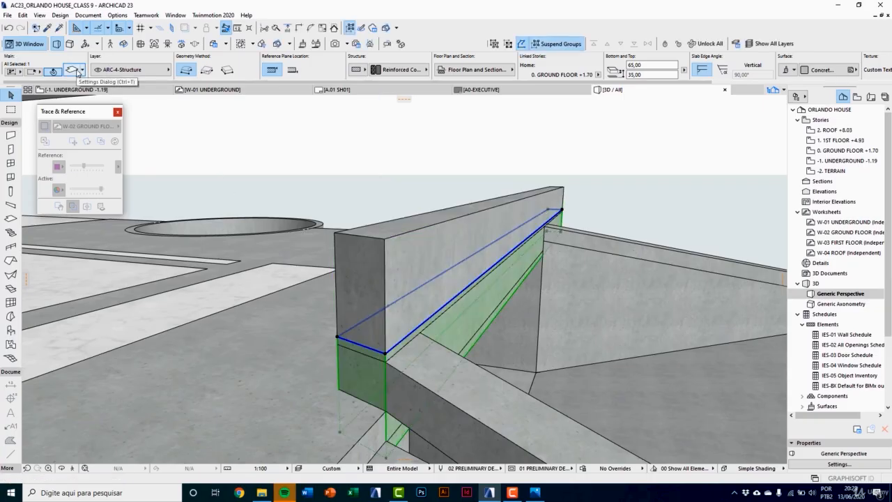
left_click(73, 71)
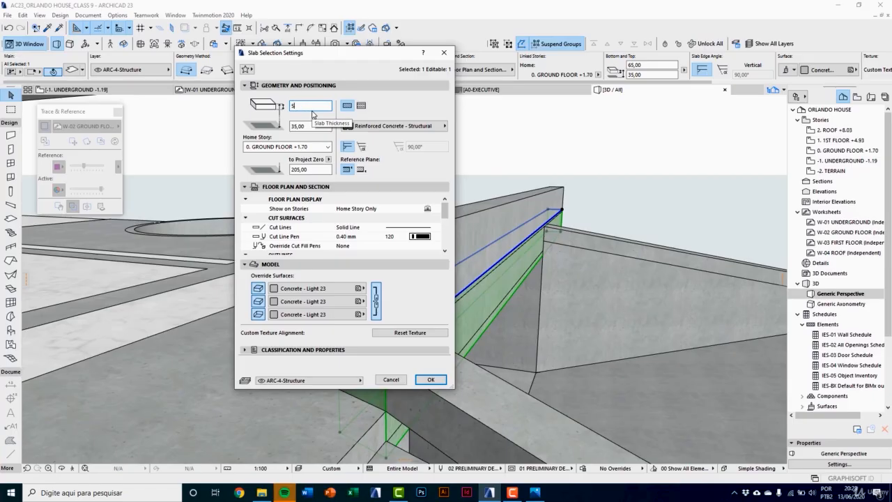
type("5")
key("Return")
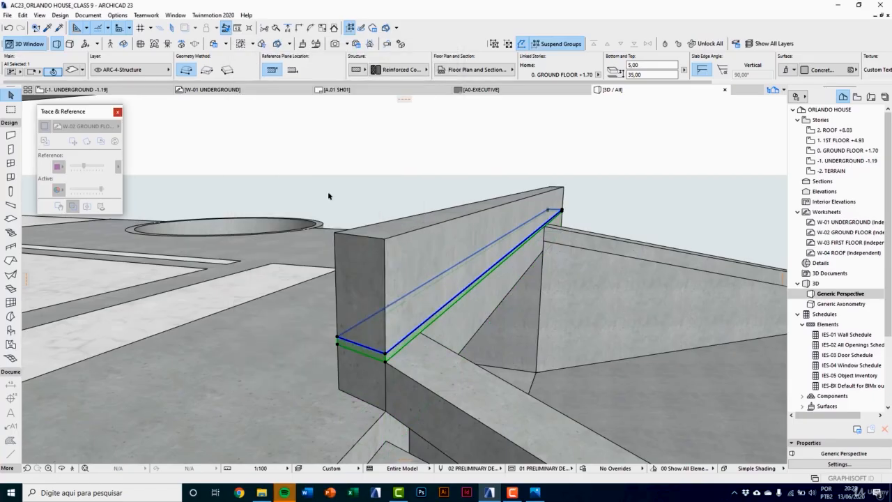
middle_click_drag(348, 308, 248, 315)
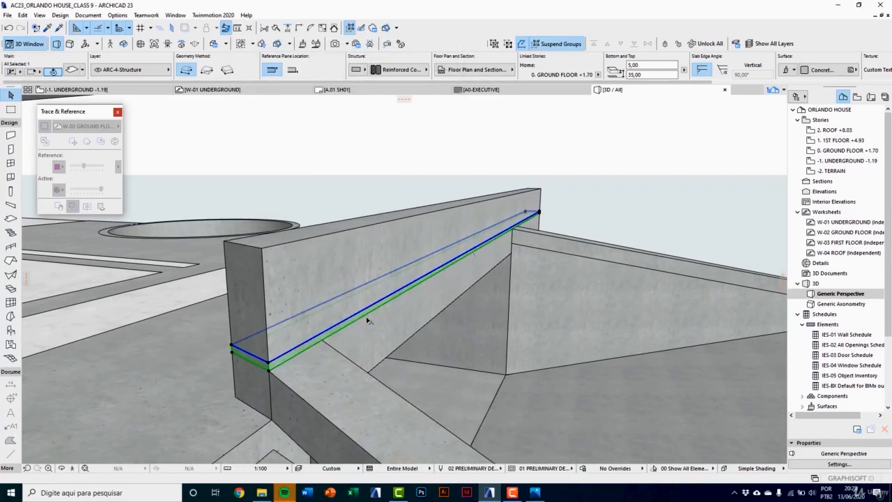
key("Escape")
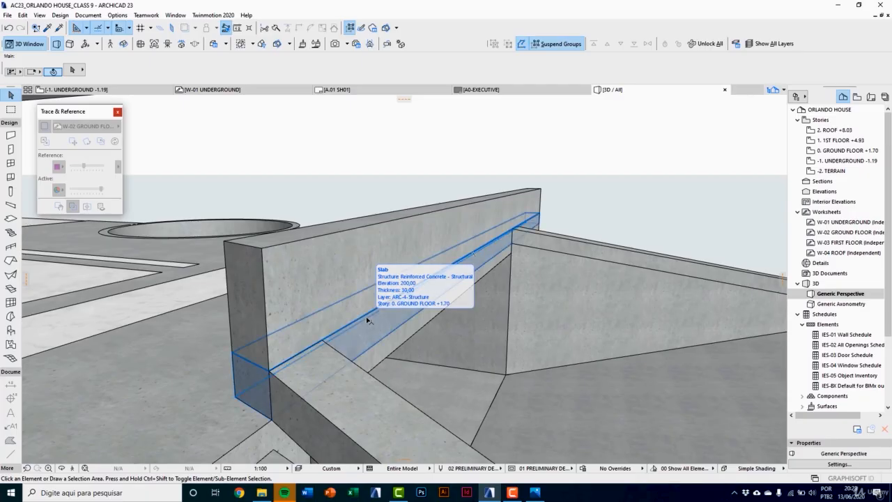
Step: Open the 0. GROUND FLOOR plan with the W-02 GROUND FLOOR worksheet as its trace reference
key("F2")
scroll(284, 361, "down", 5)
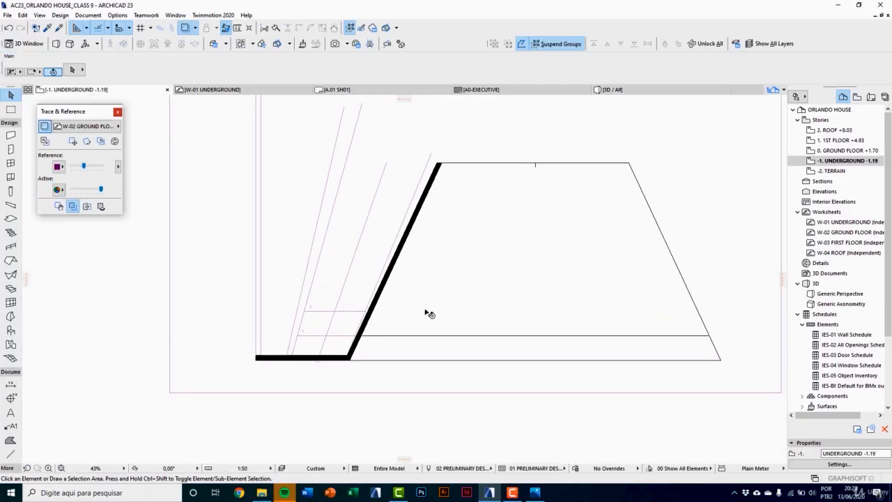
double_click(844, 150)
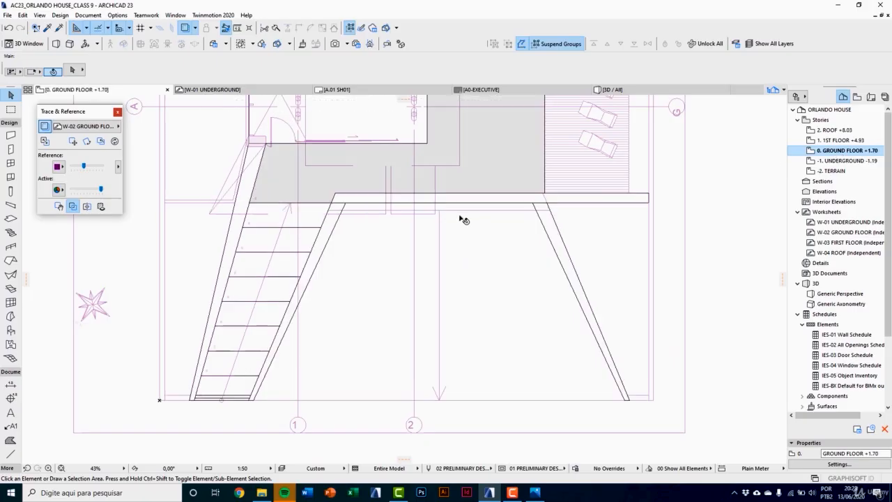
scroll(462, 219, "up", 3)
left_click(73, 126)
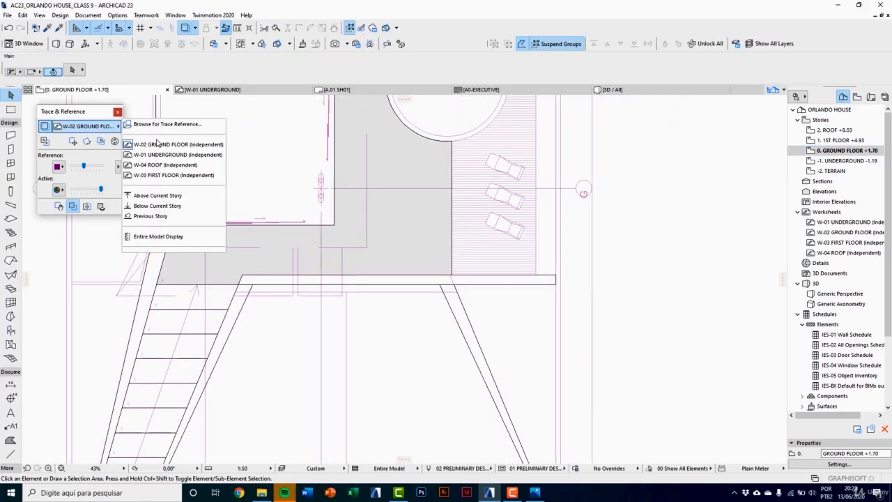
left_click(177, 146)
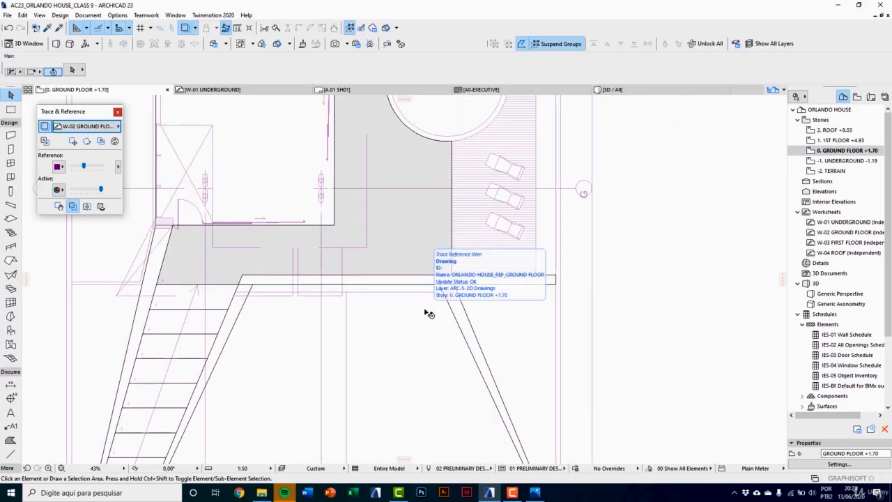
Step: Shorten the 5 cm slab by moving both corners of its pool-side end to the ramp parapet's outer edge line
scroll(533, 277, "up", 5)
left_click(611, 271)
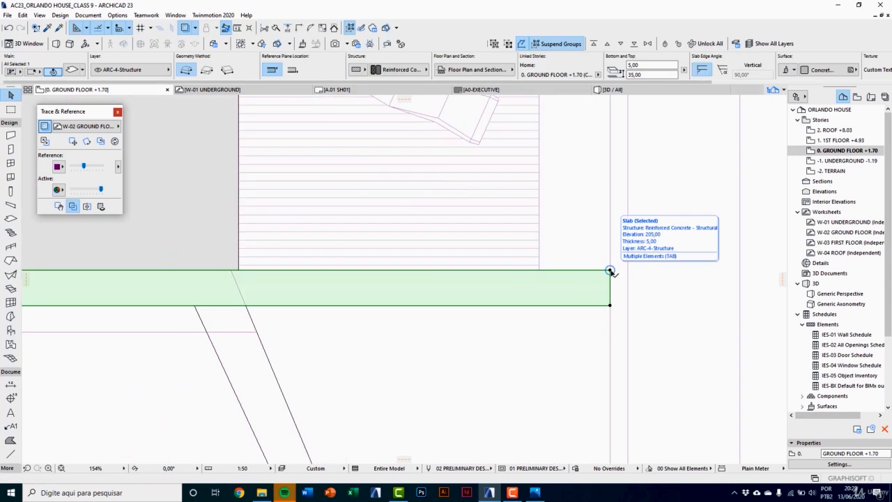
left_click(610, 271)
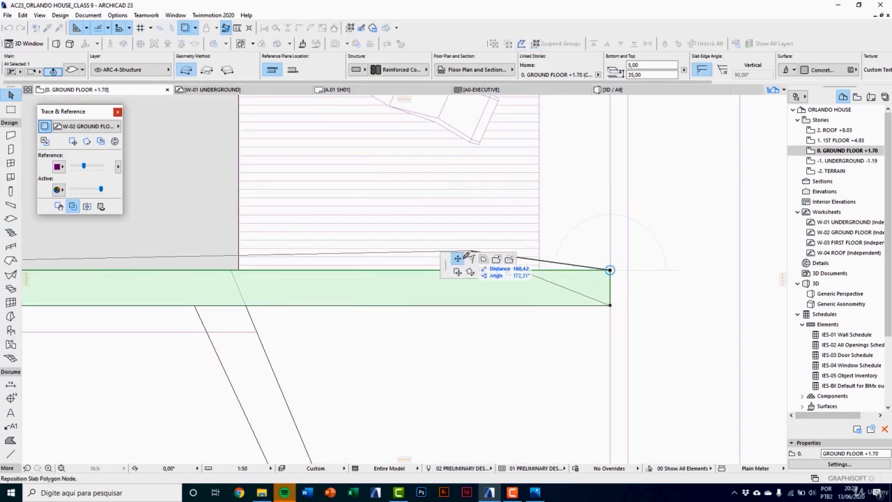
left_click(231, 270)
left_click(610, 305)
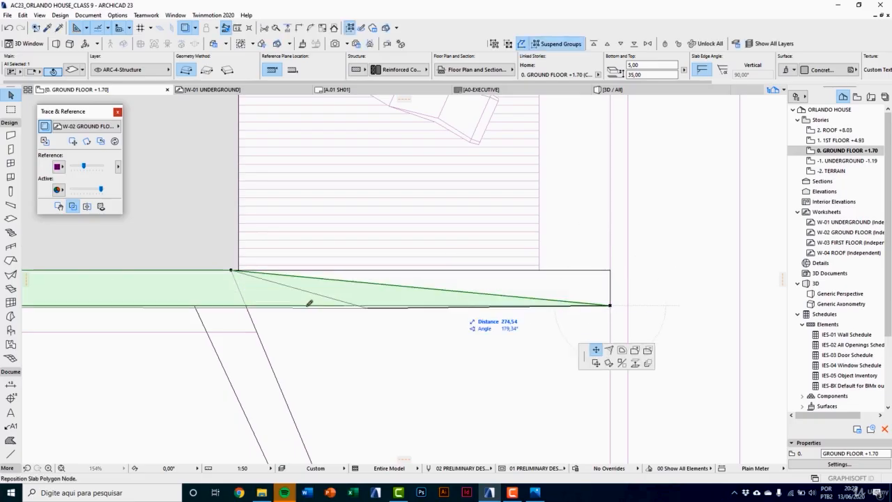
left_click(246, 305)
Step: Shorten the 65 cm slab to the same outer edge line of the ramp parapet by moving both its end corners
left_click(337, 281)
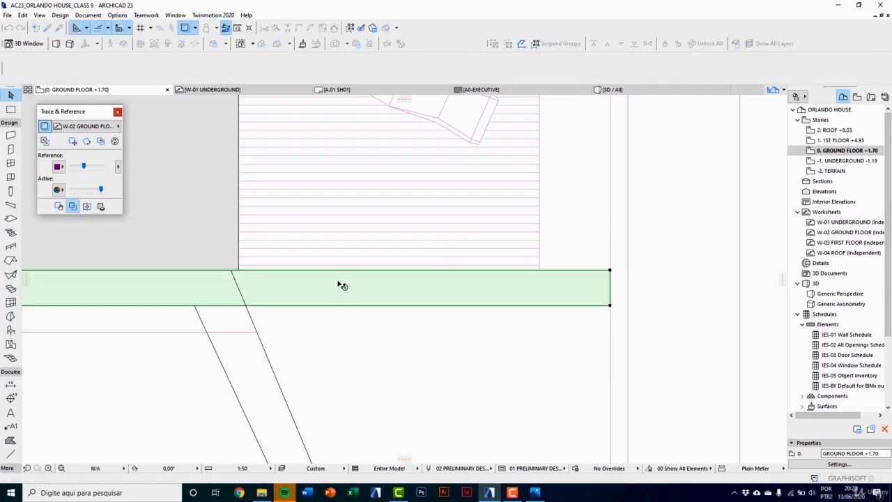
left_click(610, 272)
left_click(231, 270)
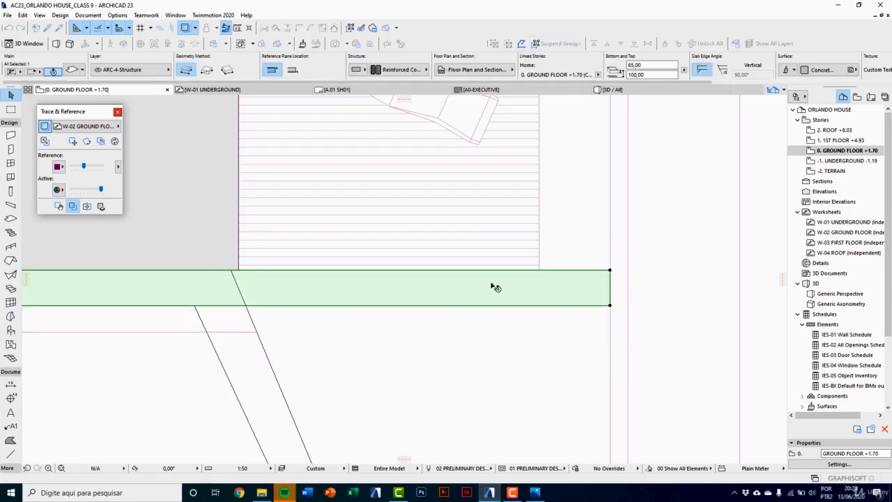
left_click(610, 307)
left_click(245, 305)
left_click(296, 315)
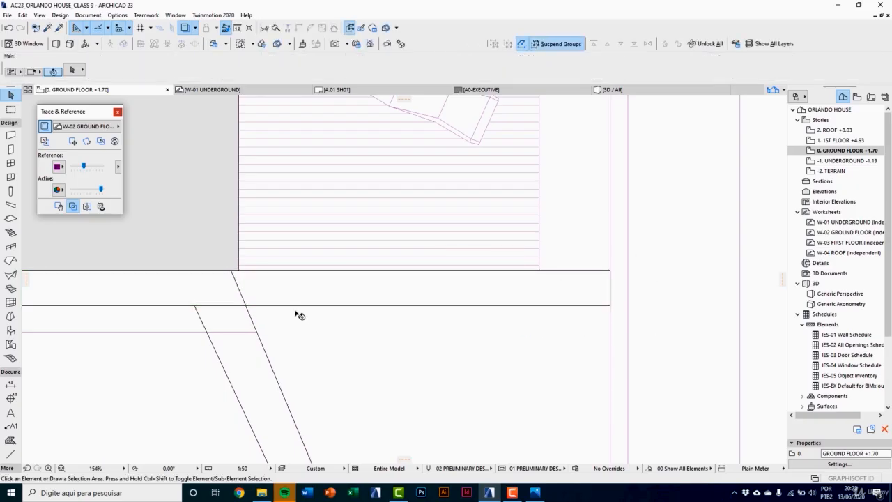
Step: Examine in 3D how the stacked front slabs meet the ramp parapet at their pool-side end
key("F3")
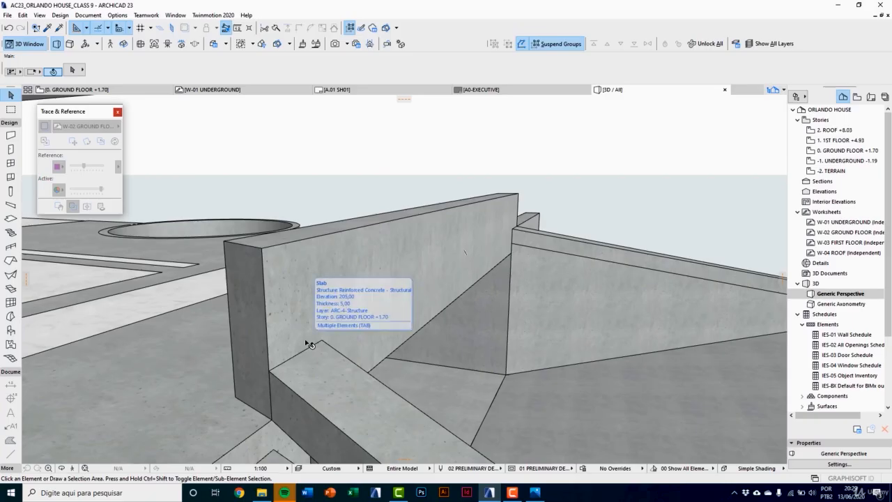
middle_click_drag(550, 228, 407, 294)
scroll(428, 263, "up", 2)
scroll(429, 263, "up", 1)
middle_click_drag(418, 255, 392, 296, "shift")
left_click(364, 288)
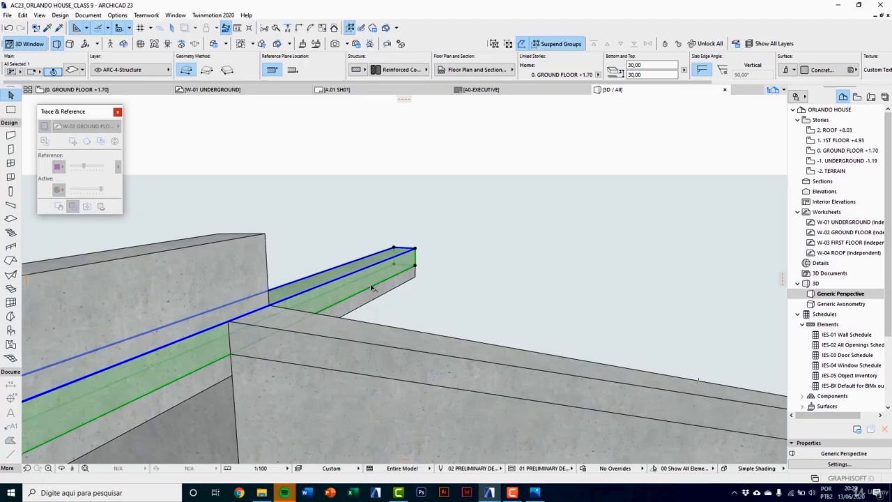
scroll(358, 288, "down", 1)
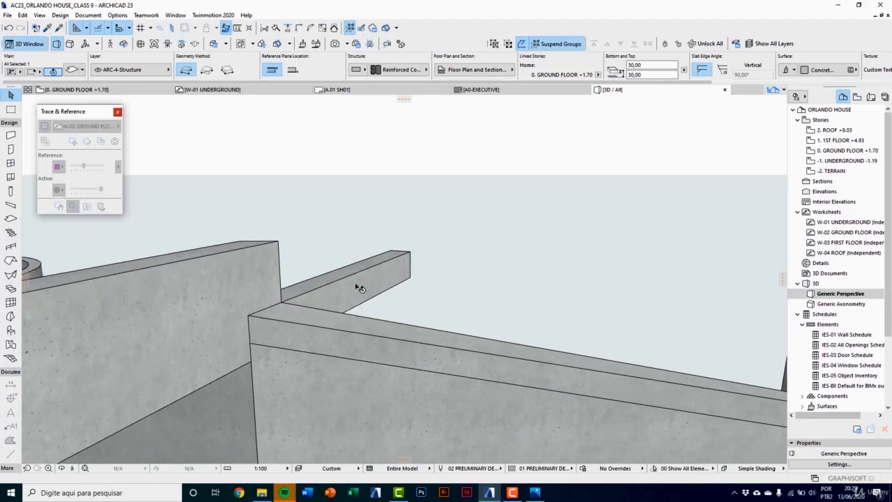
scroll(358, 288, "up", 2)
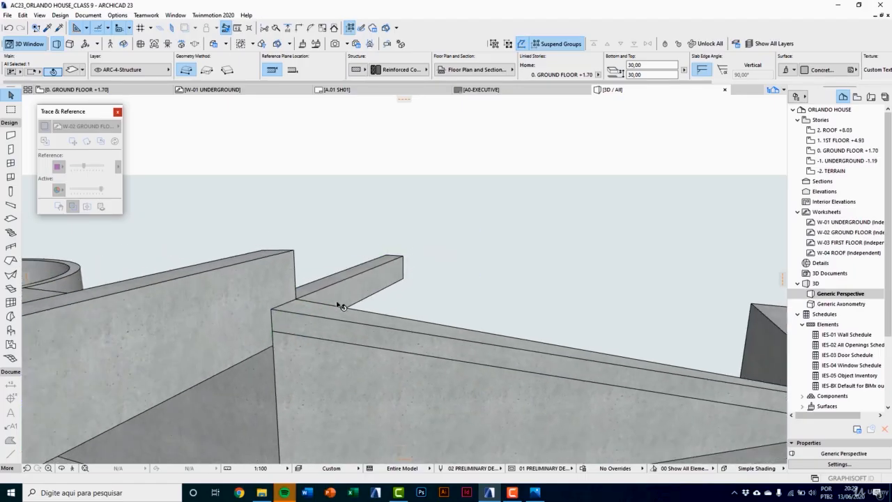
key("Escape")
Step: Offset all edges of the 5 cm slab inward by 5 cm to form a recessed joint beneath the 65 cm slab
left_click(261, 312)
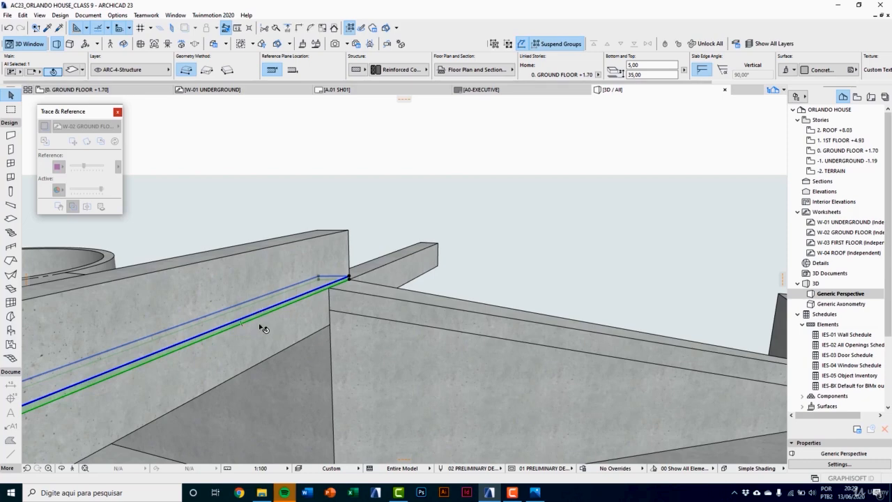
scroll(262, 326, "up", 2)
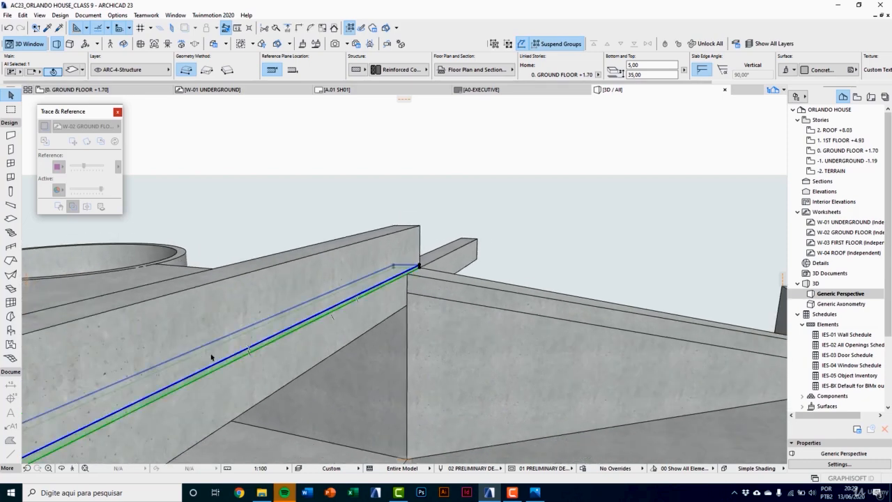
left_click(419, 265)
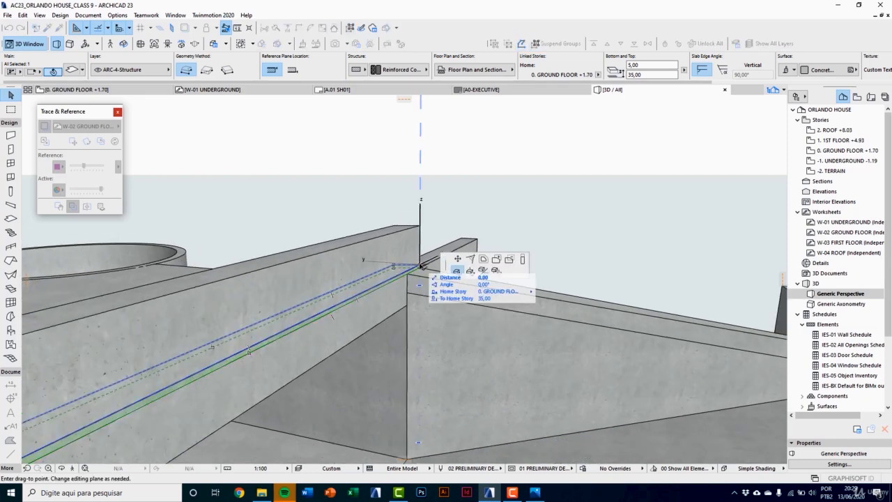
left_click(484, 262)
scroll(420, 265, "up", 5)
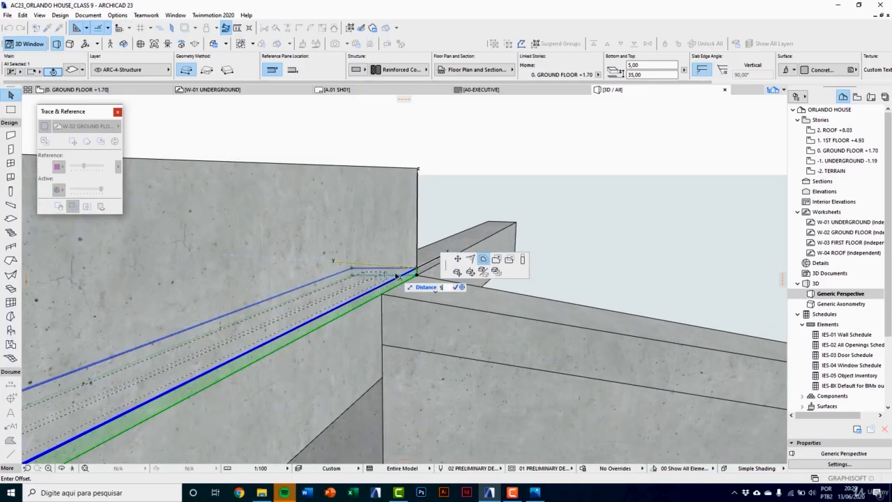
type("5")
key("Return")
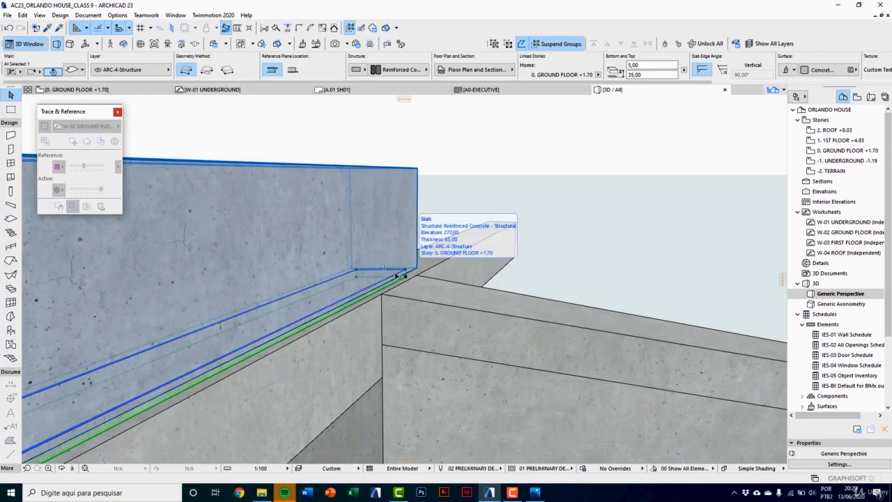
scroll(450, 264, "down", 3)
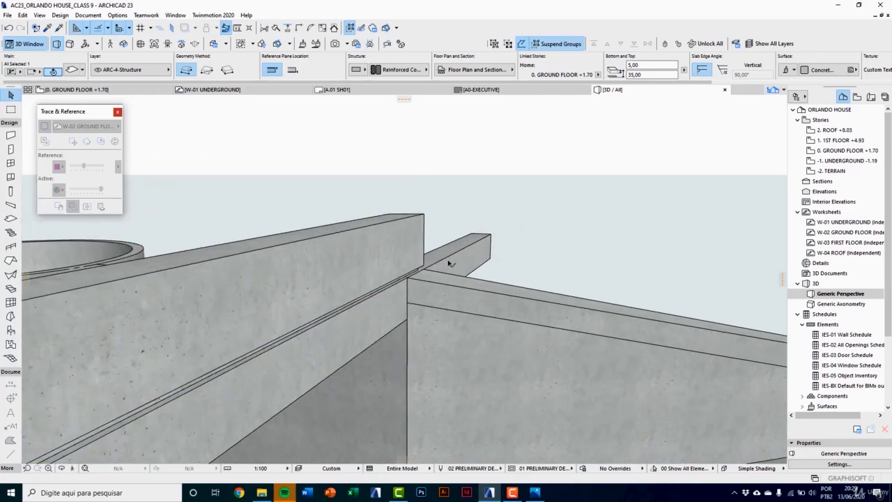
scroll(353, 323, "down", 1)
middle_click_drag(294, 339, 444, 258)
scroll(443, 258, "up", 2)
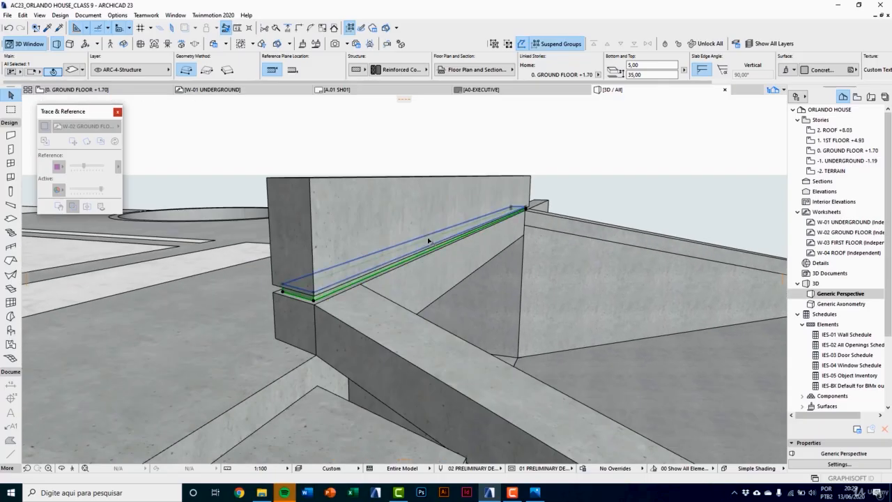
key("Escape")
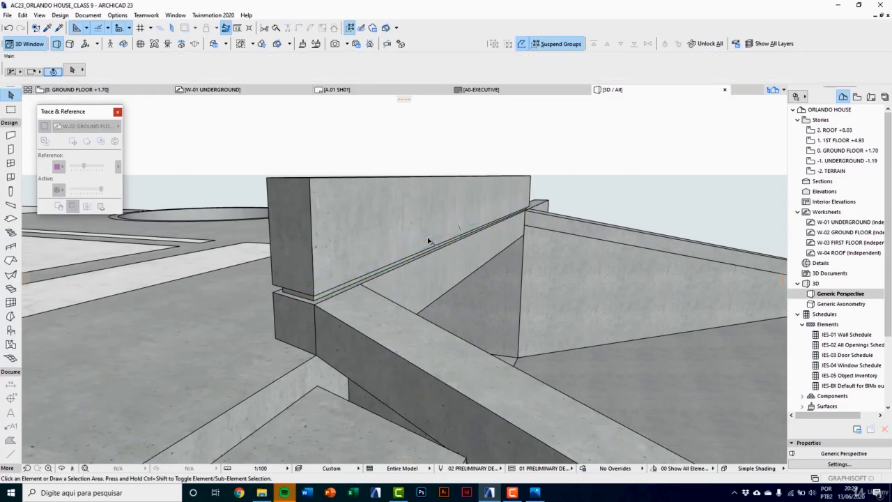
Step: Convert the 65 cm slab above the recessed joint to a morph, accepting deletion of the original
left_click(447, 199)
right_click(448, 199)
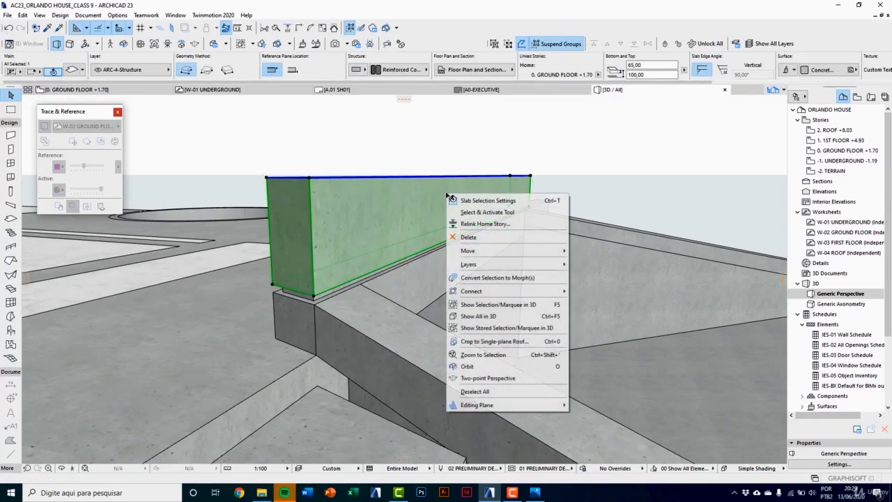
left_click(479, 278)
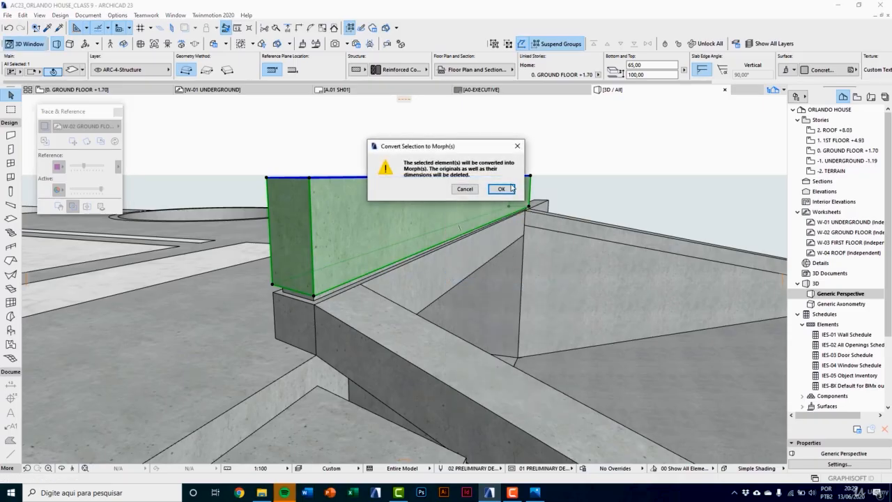
left_click(505, 190)
left_click(569, 150)
middle_click_drag(568, 150, 560, 190)
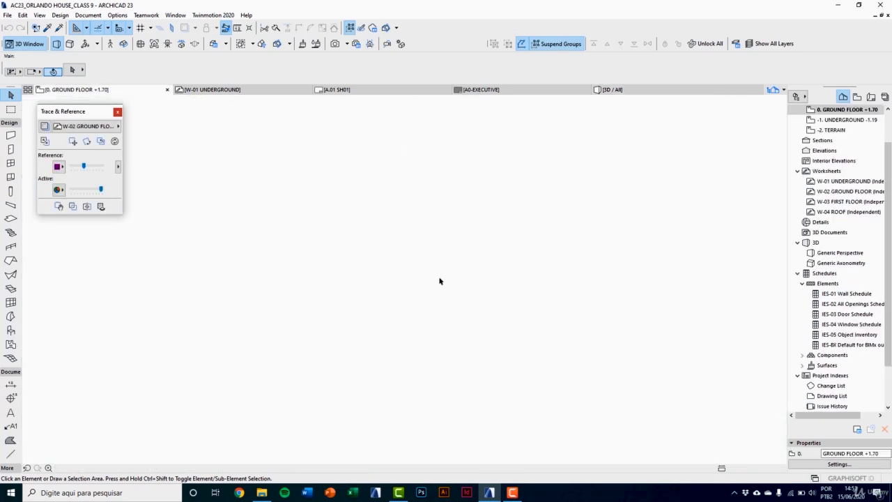
Step: In the ground floor plan, offset the morph's long front edge outward by 30 cm toward the ramp
middle_click_drag(351, 281, 513, 320)
scroll(468, 323, "down", 2)
middle_click_drag(299, 330, 387, 347)
left_click(350, 328)
scroll(372, 334, "down", 1)
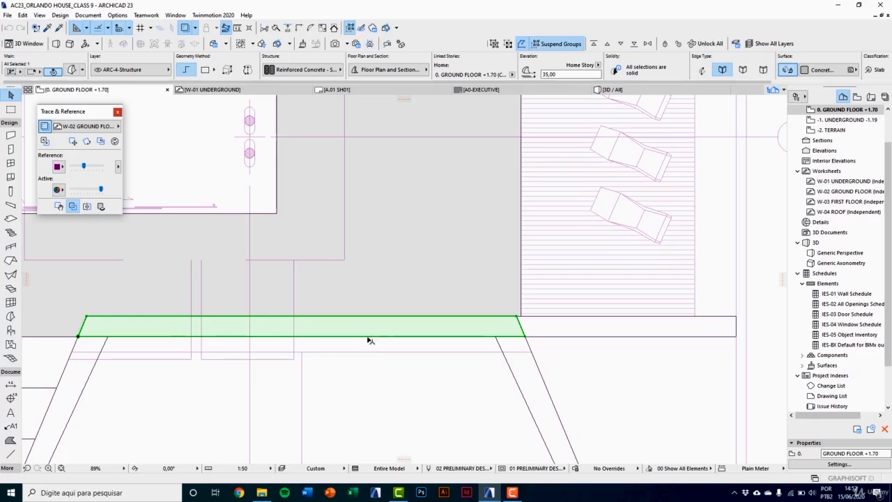
left_click(369, 337)
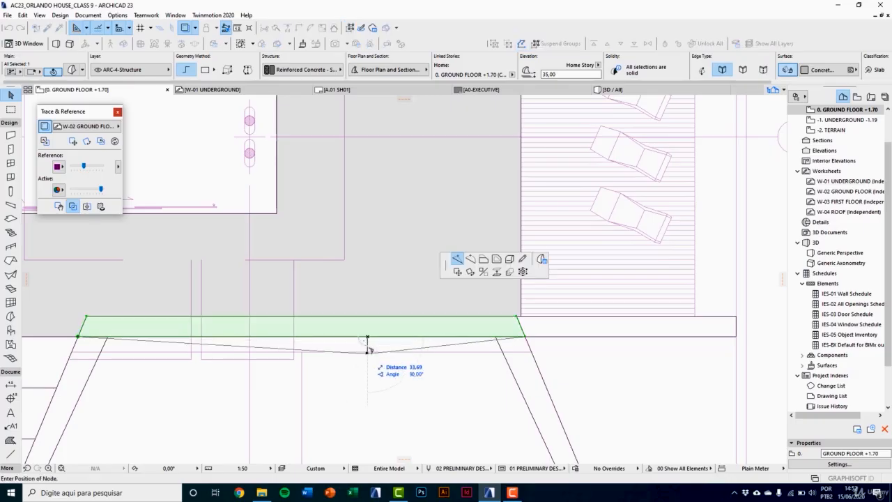
left_click(484, 262)
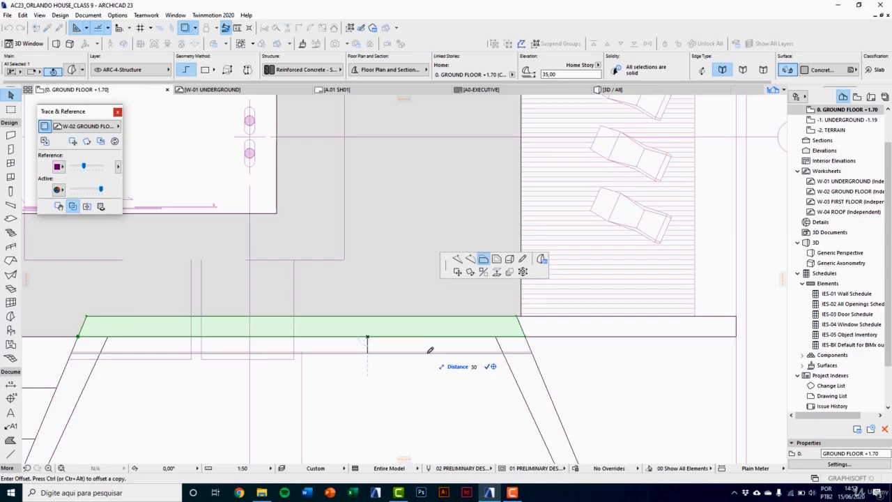
left_click(430, 349)
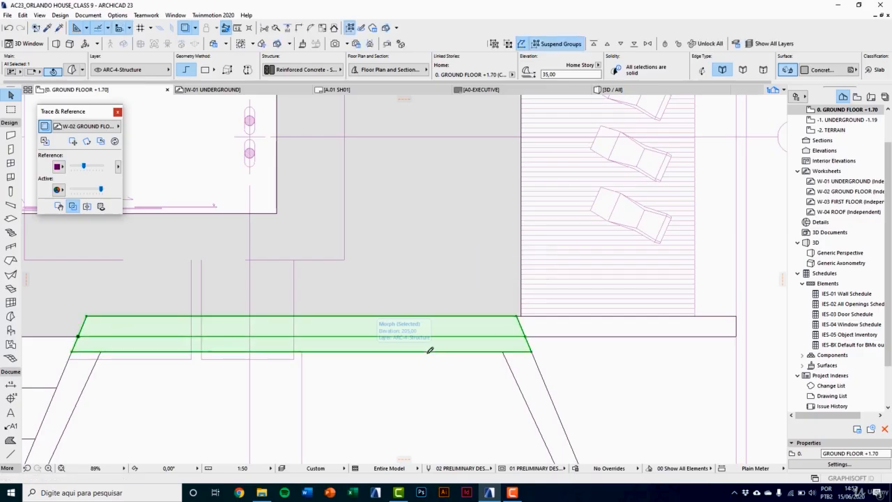
key("Escape")
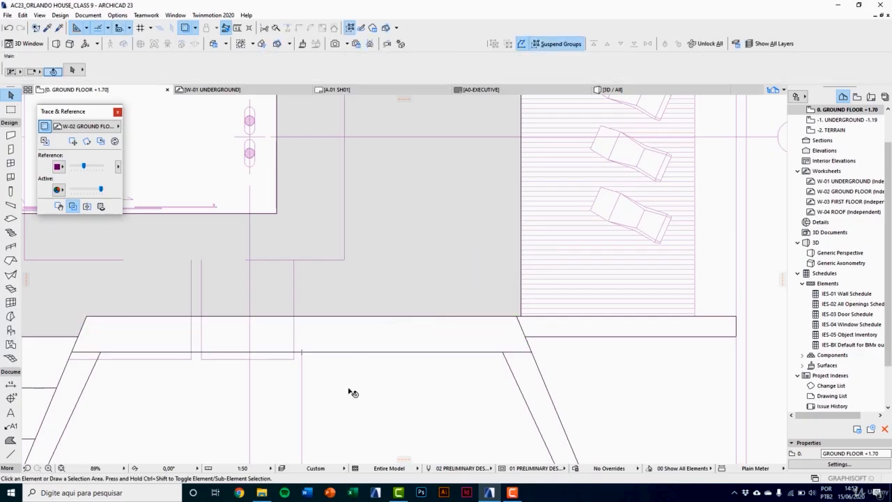
Step: Check the slanted front band in 3D, and open the 2. ROOF plan with the W-04 ROOF worksheet as its trace reference
key("F3")
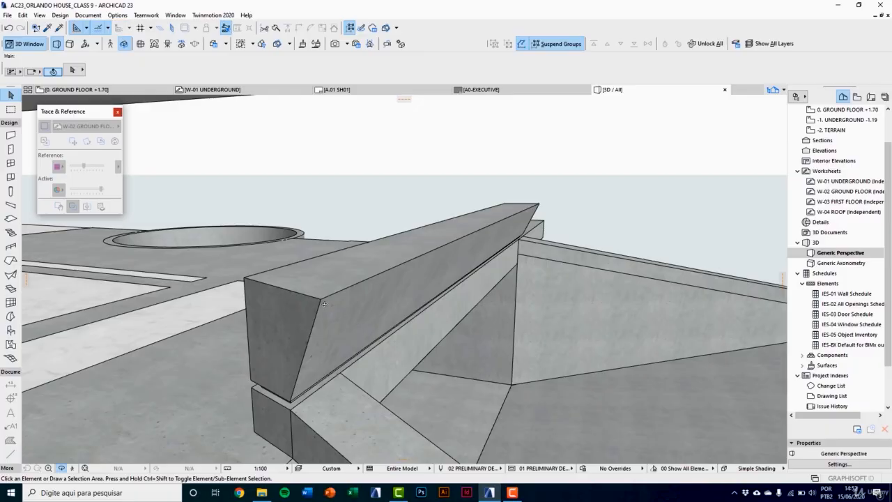
middle_click_drag(330, 304, 385, 370, "shift")
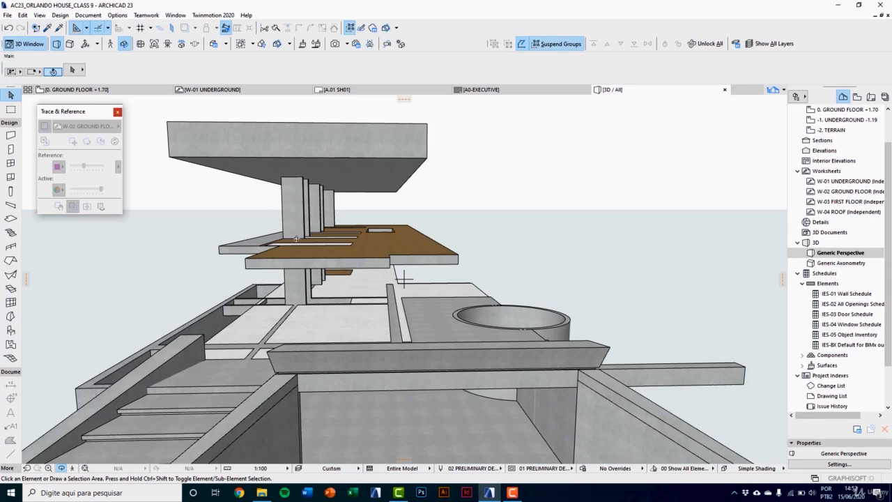
middle_click_drag(296, 239, 354, 287, "shift")
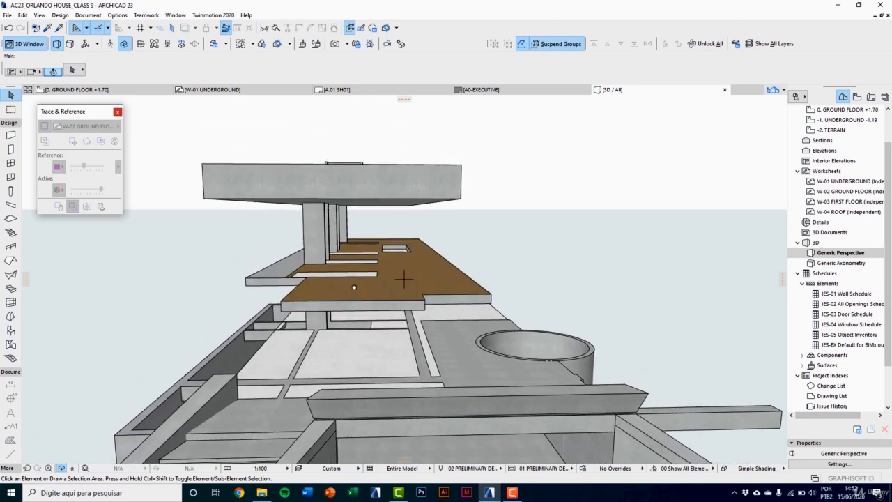
scroll(845, 149, "up", 2)
double_click(839, 130)
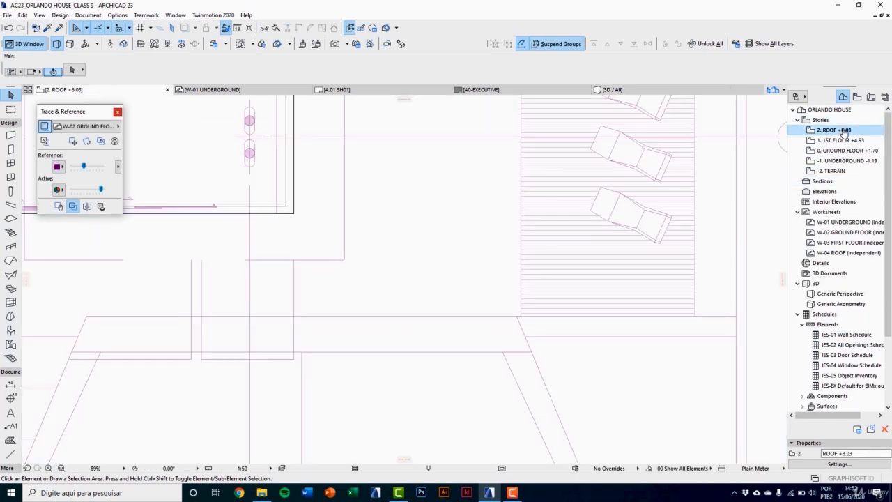
left_click(108, 128)
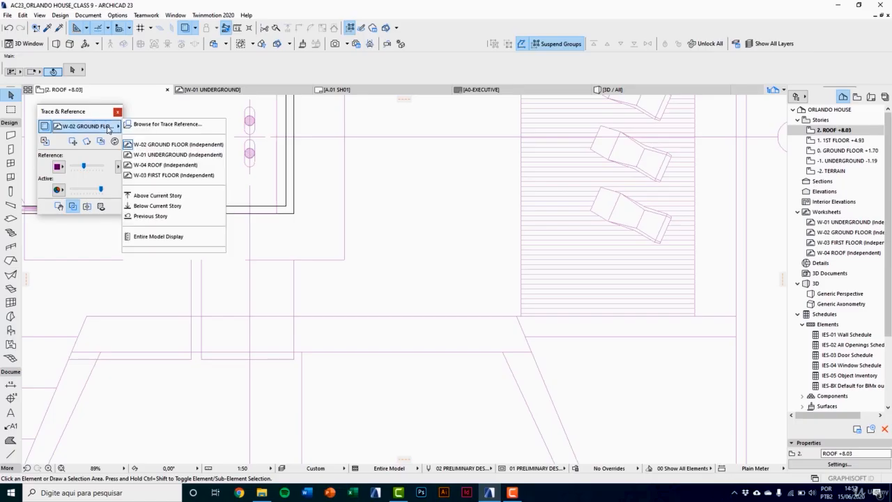
left_click(166, 165)
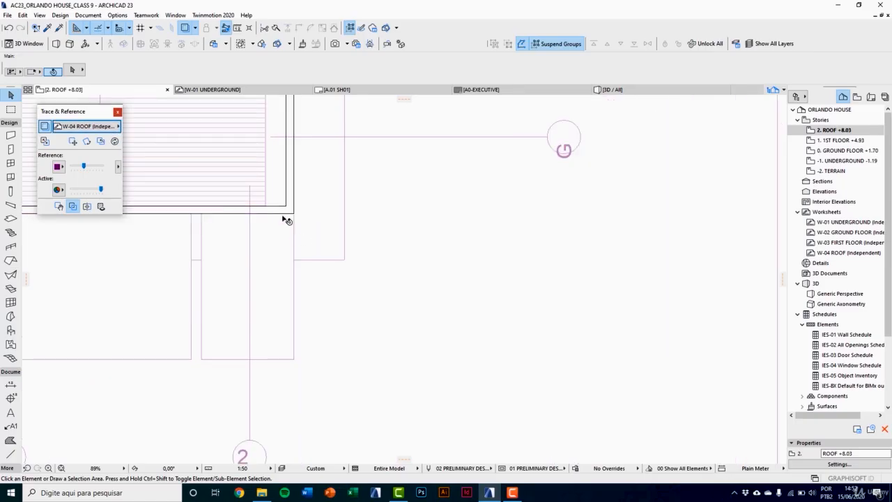
Step: Draw a 20 cm thick polygonal slab over the traced trapezoidal canopy at the roof's front edge, following its slanted side
scroll(331, 267, "down", 3)
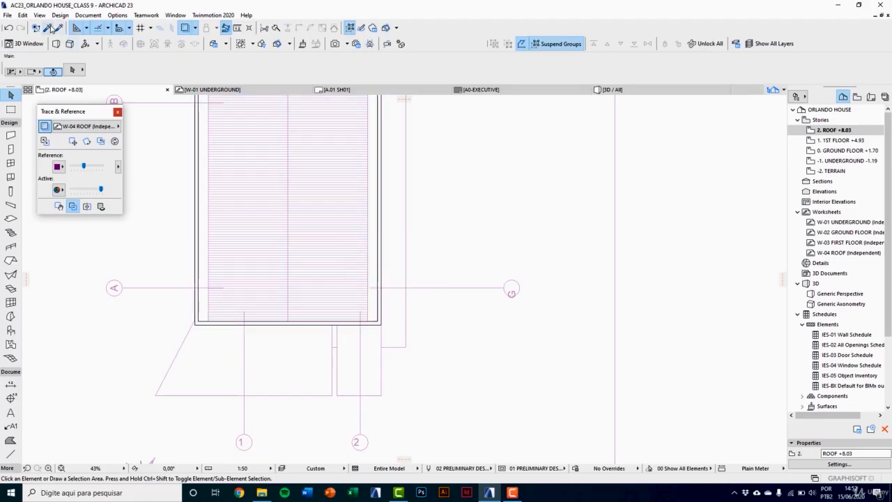
left_click(234, 282, "alt")
scroll(224, 298, "up", 2)
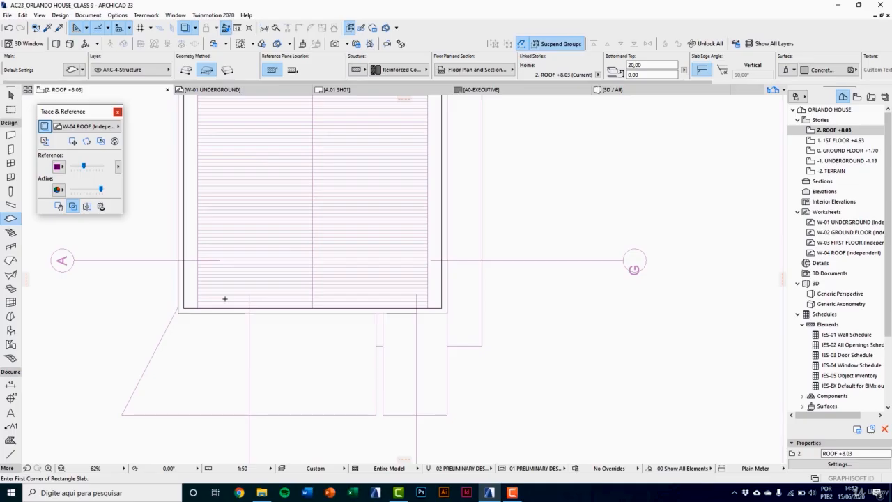
left_click(186, 69)
scroll(186, 315, "up", 5)
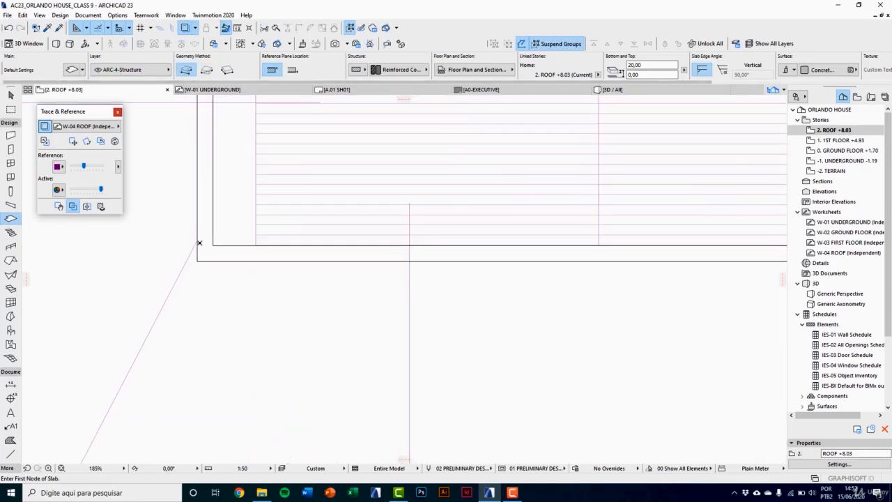
scroll(198, 239, "down", 3)
left_click(176, 261)
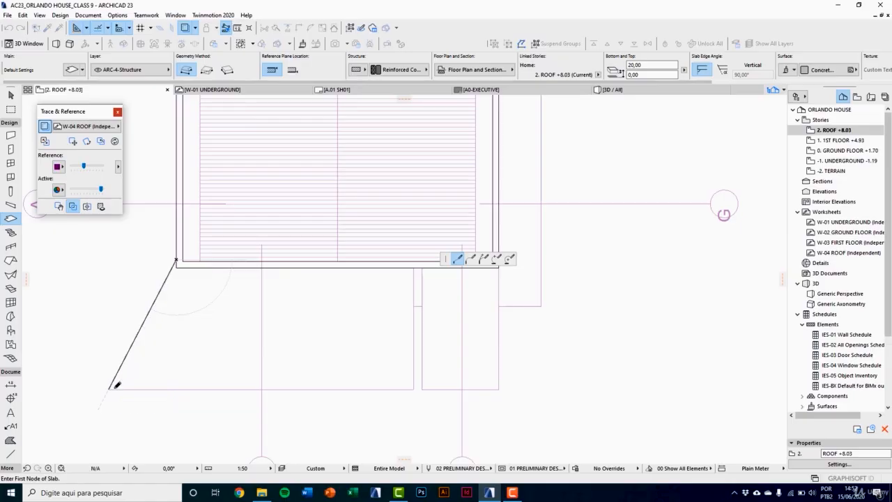
left_click(108, 389)
left_click(413, 388)
left_click(413, 267)
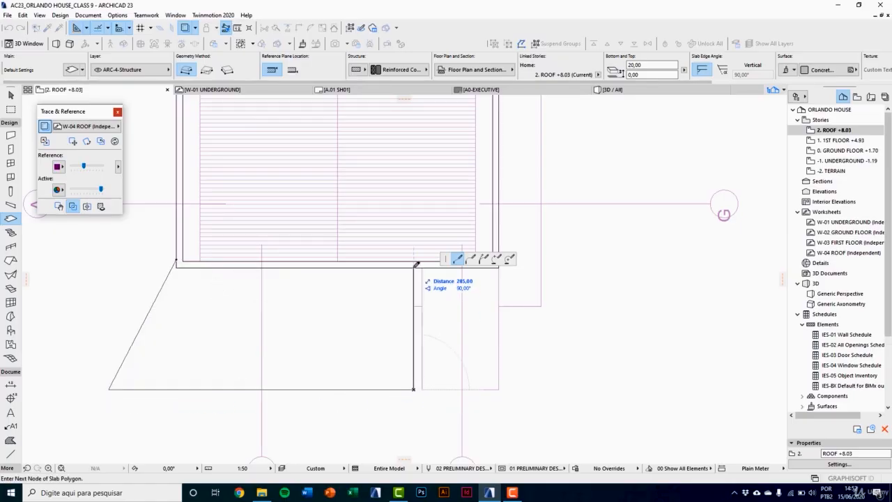
scroll(193, 266, "up", 3)
left_click(165, 268)
left_click(165, 257)
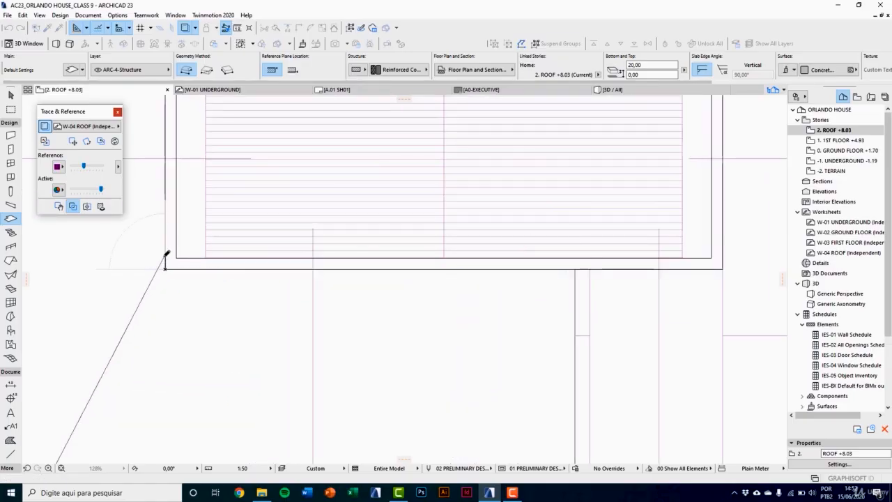
Step: Draw a 20 cm thick rectangular slab of about 180 by 285 cm over the traced outline beside the trapezoidal canopy
scroll(159, 260, "down", 4)
left_click(207, 70)
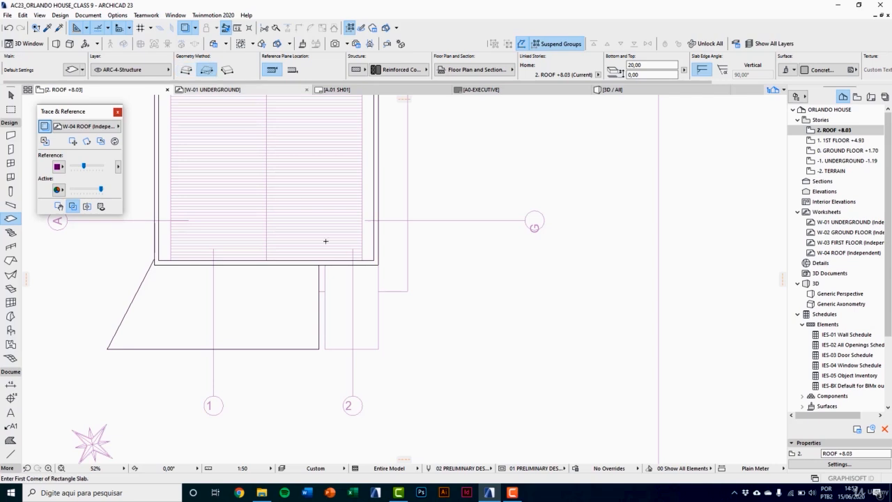
scroll(396, 320, "up", 3)
left_click(410, 211)
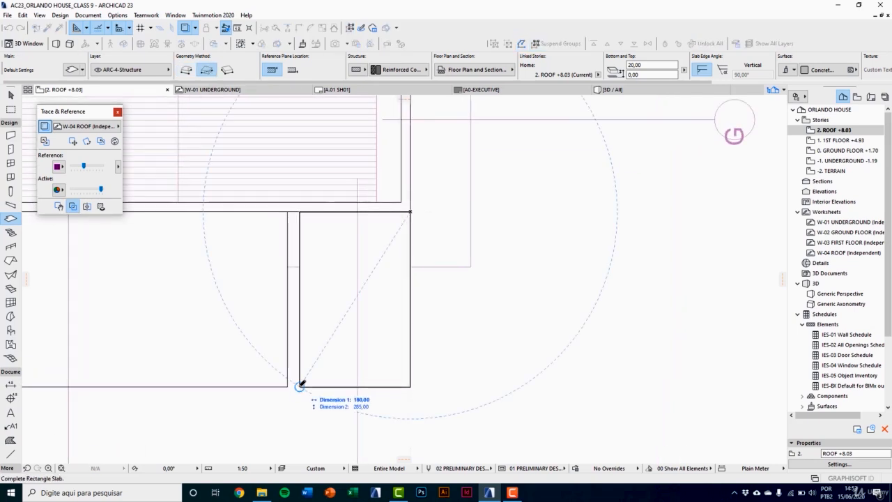
left_click(300, 385)
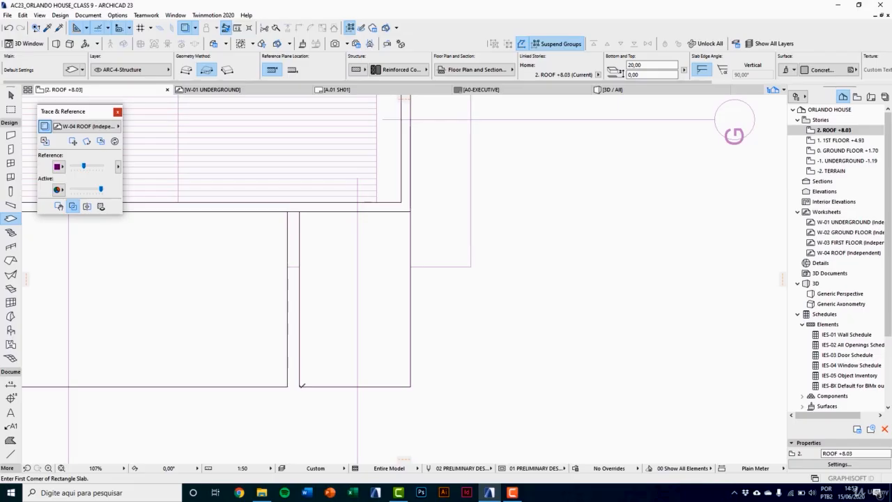
Step: In 3D, raise both front canopy slabs together by 80 cm, aligning their tops with the roof parapet's upper edge
scroll(301, 384, "down", 4)
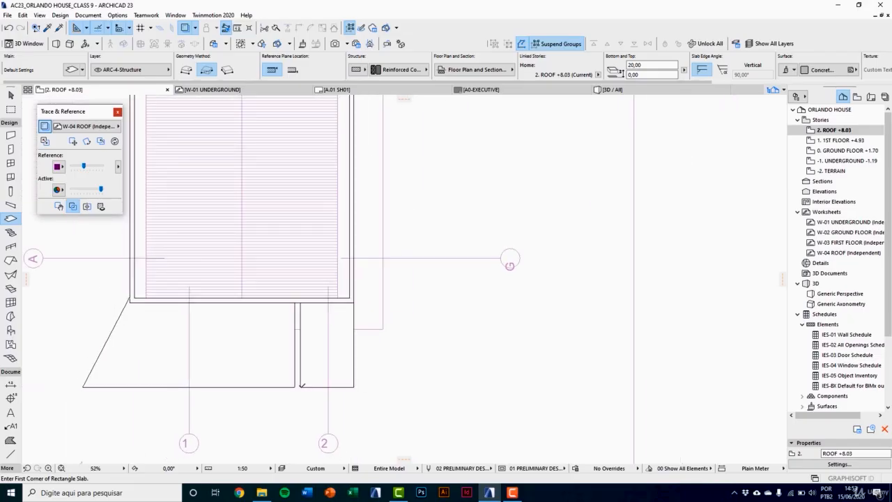
key("F3")
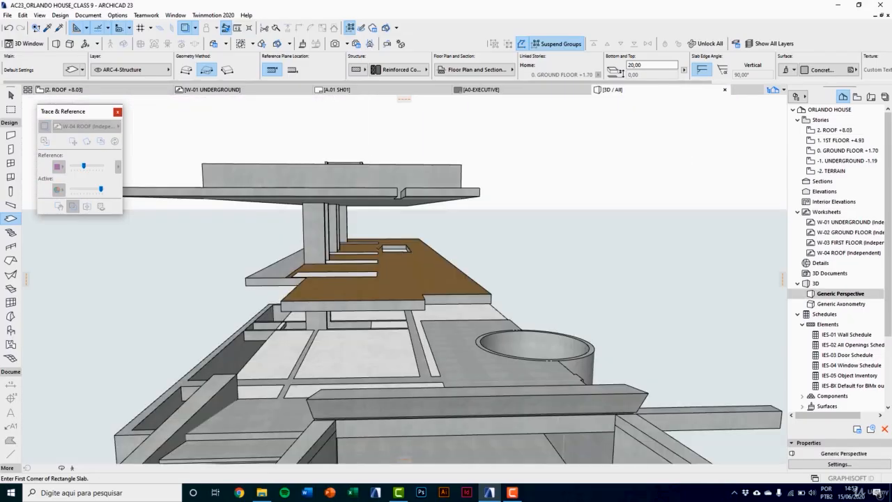
middle_click_drag(401, 273, 338, 263, "shift")
left_click(339, 263)
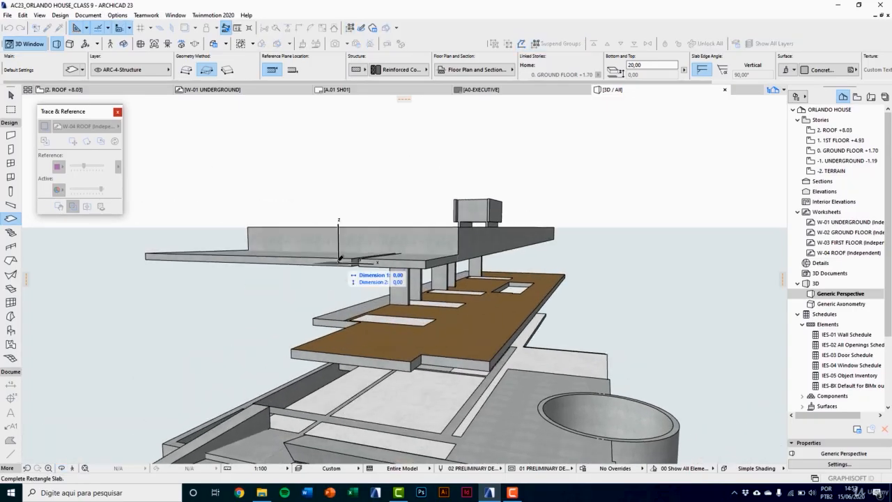
key("Escape")
key("Escape")
left_click(354, 262)
scroll(414, 227, "up", 3)
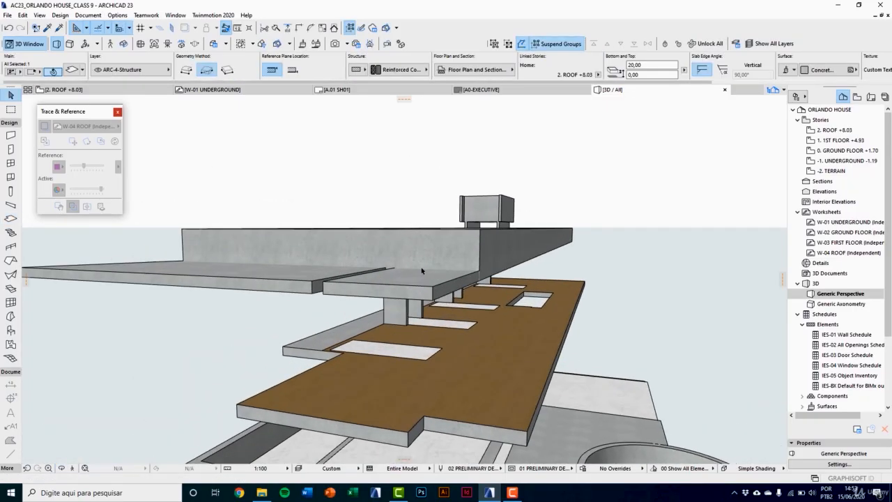
left_click(422, 283, "shift")
key("ctrl+d")
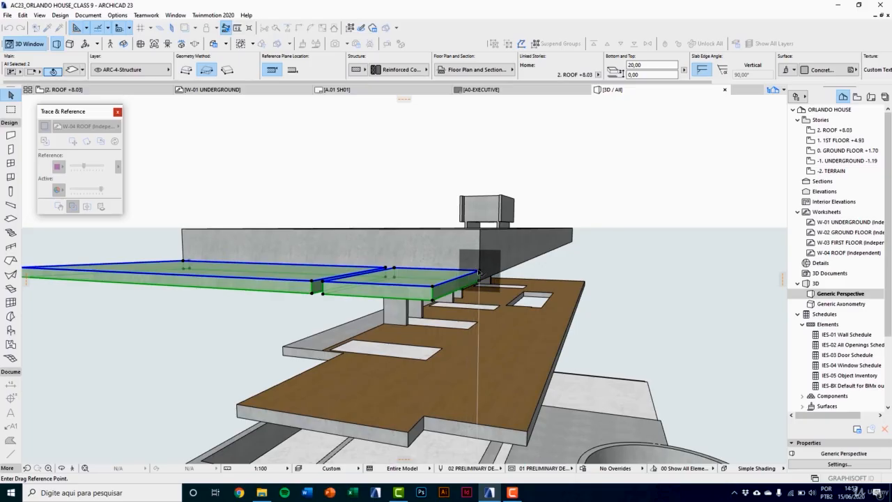
left_click(480, 271)
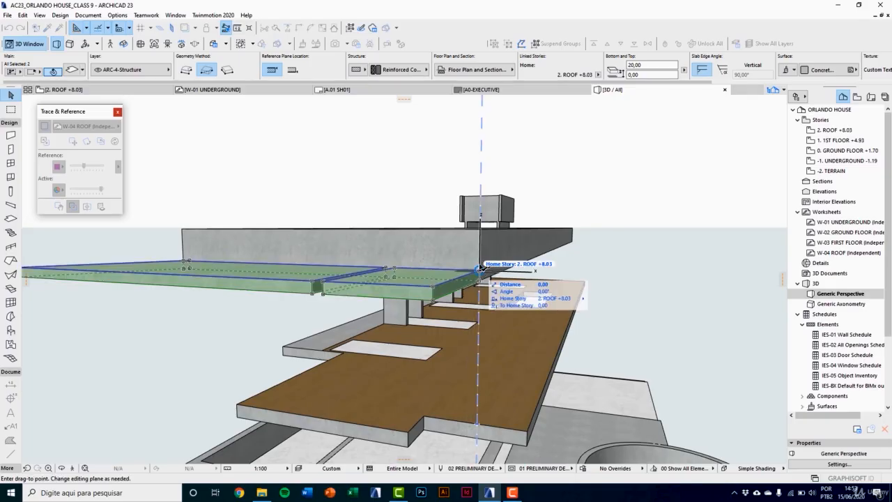
left_click(480, 230)
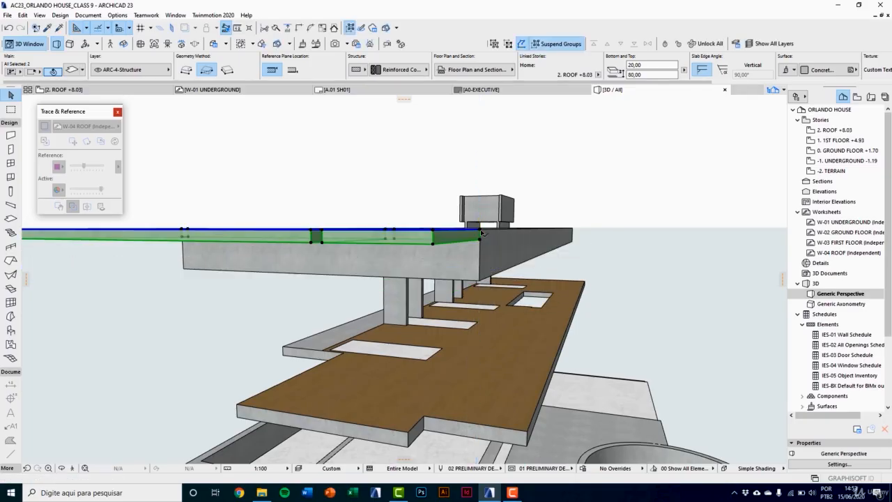
Step: Stretch both canopy slabs downward to a thickness of 100 cm, down to the parapet's lower edge
left_click(433, 243)
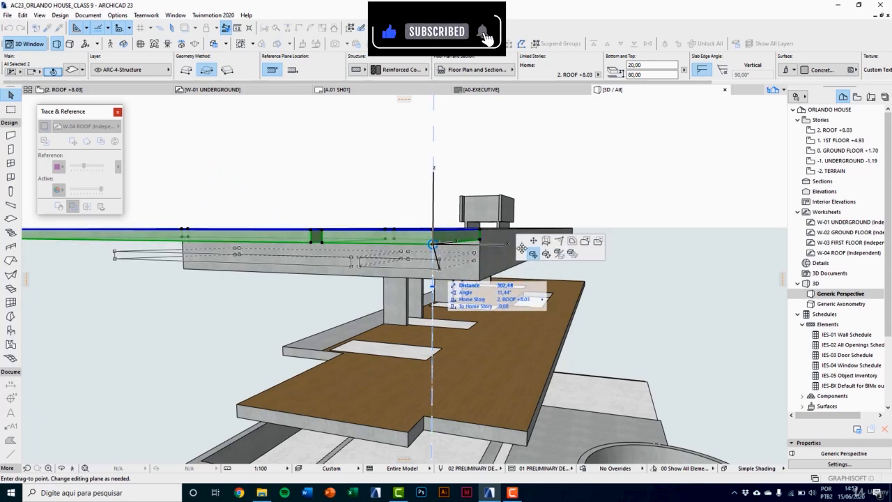
left_click(546, 243)
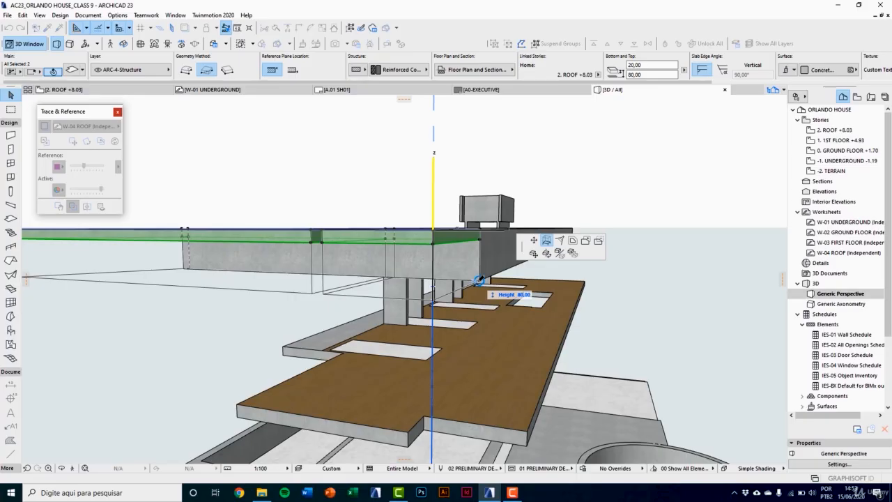
left_click(478, 280)
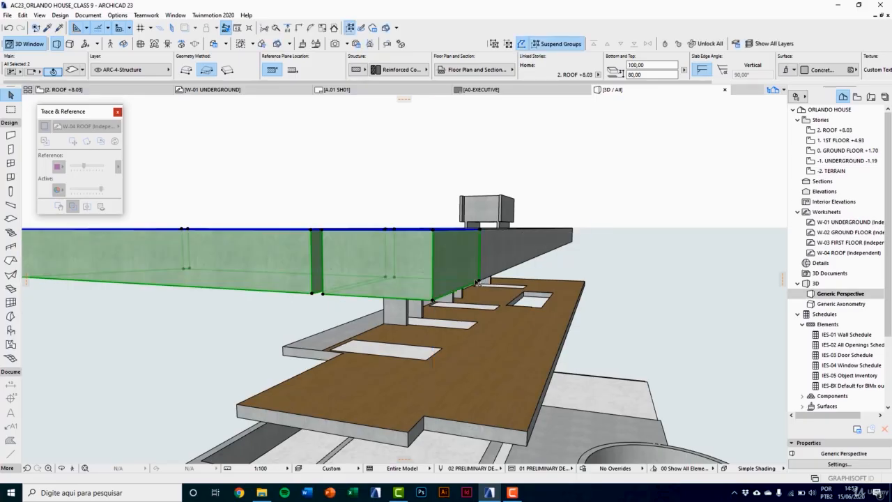
Step: Convert only the rectangular canopy slab to a morph
middle_click_drag(467, 274, 475, 294)
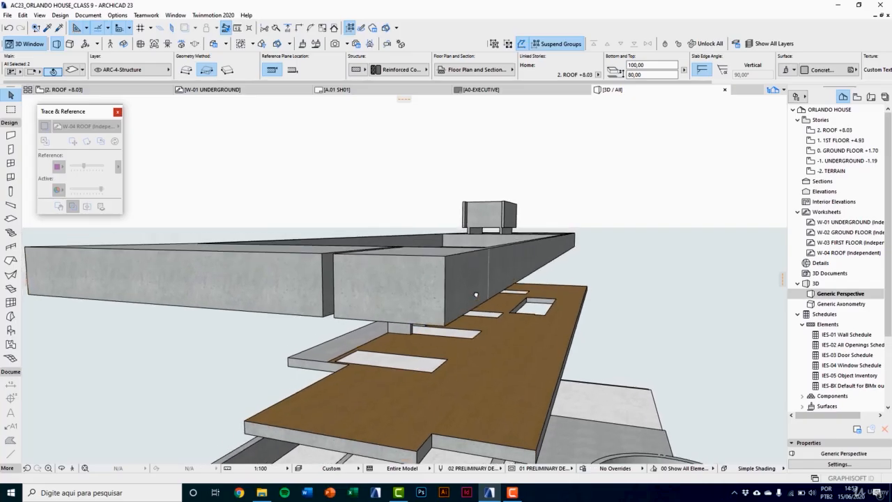
scroll(474, 297, "down", 1)
left_click(378, 225)
left_click(377, 245)
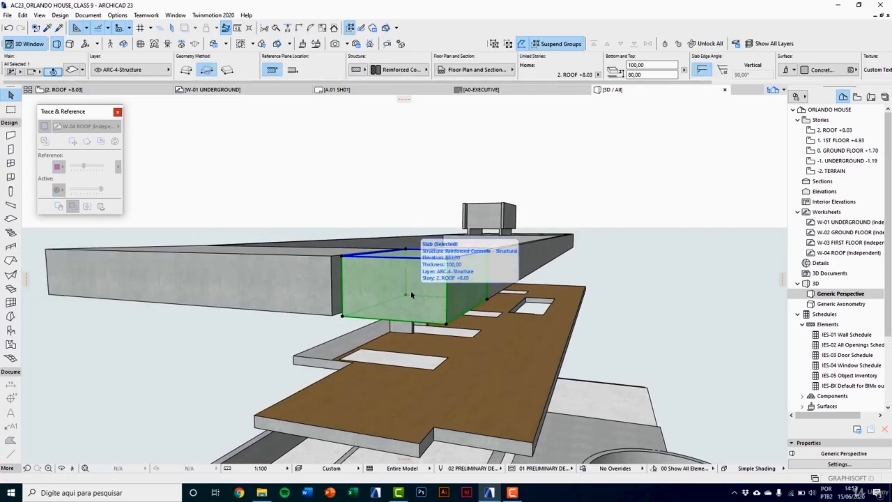
middle_click_drag(408, 293, 398, 300)
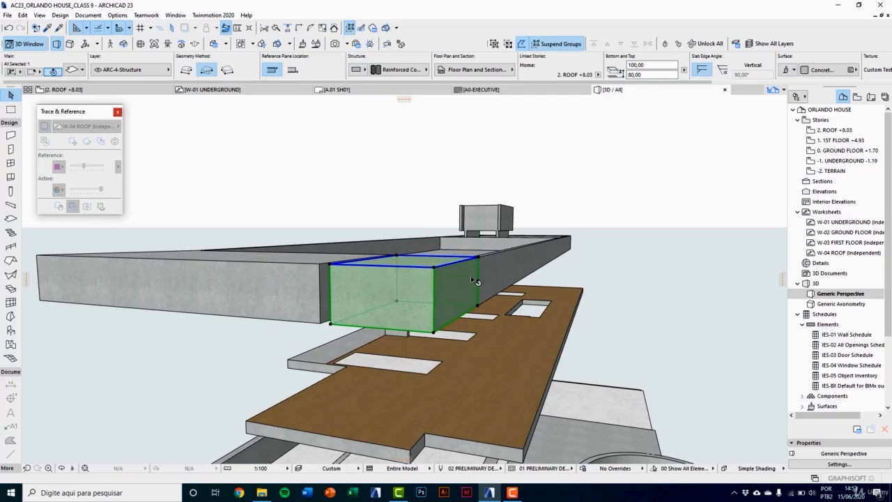
right_click(563, 214)
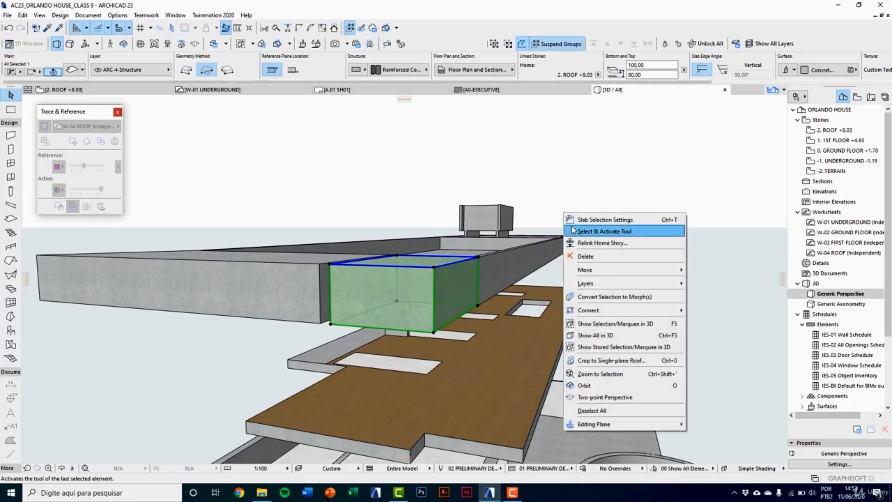
left_click(585, 297)
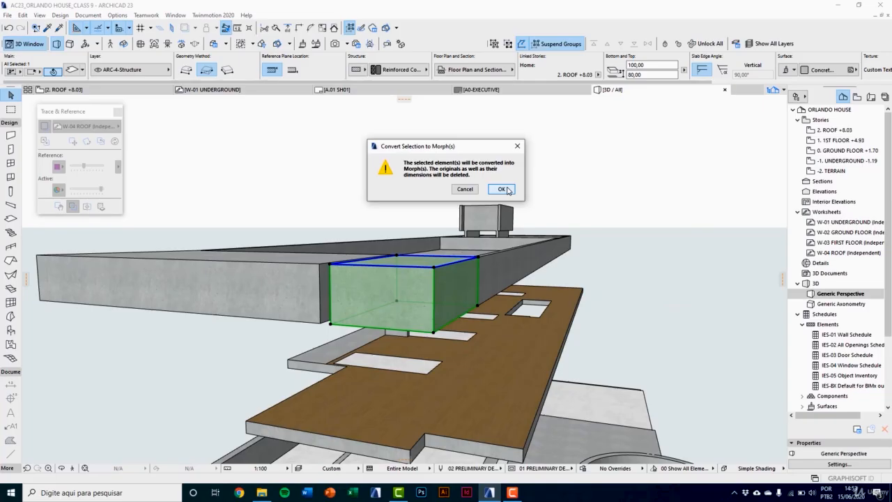
left_click(501, 189)
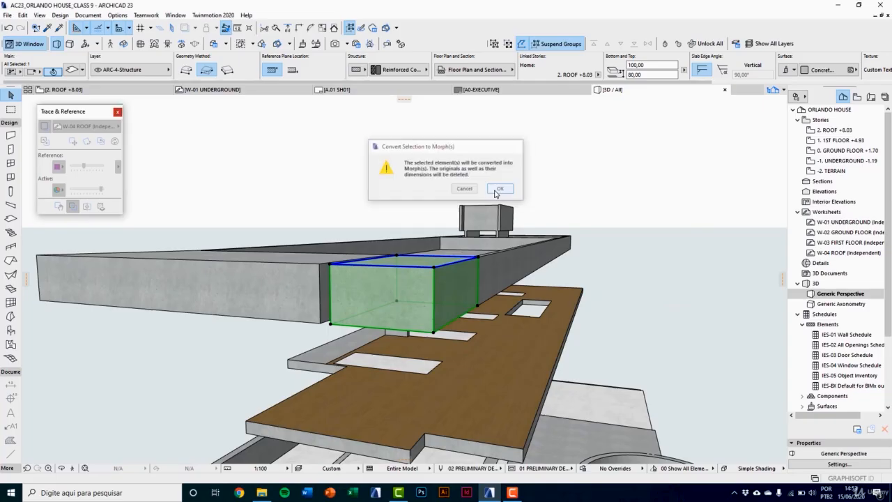
Step: Offset the rectangular morph's lower front edge 100 cm up to its upper front edge, forming a wedge
left_click(390, 332)
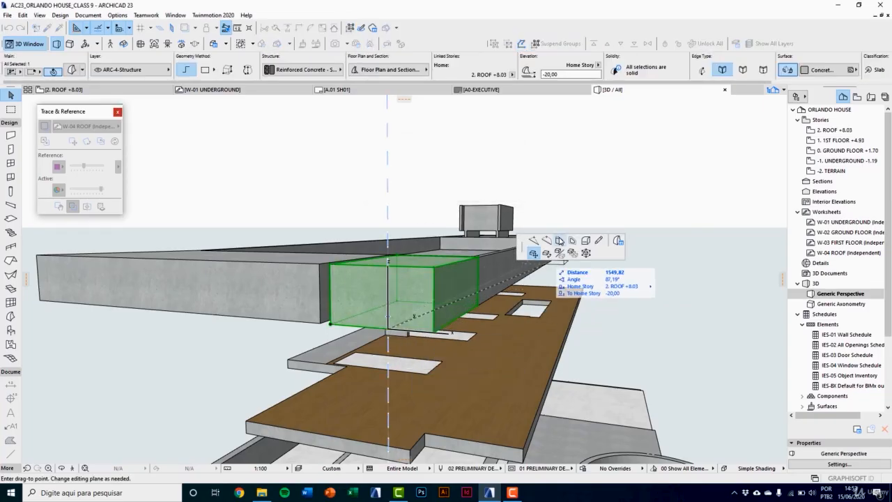
left_click(559, 240)
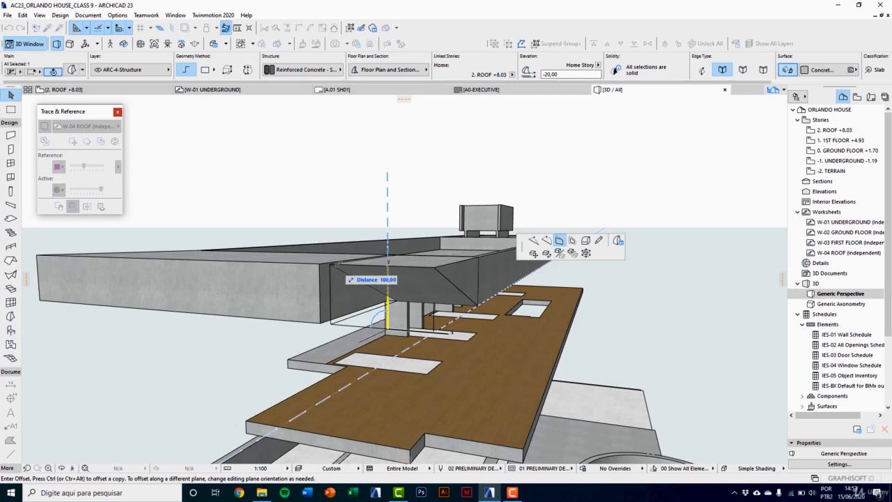
left_click(333, 260)
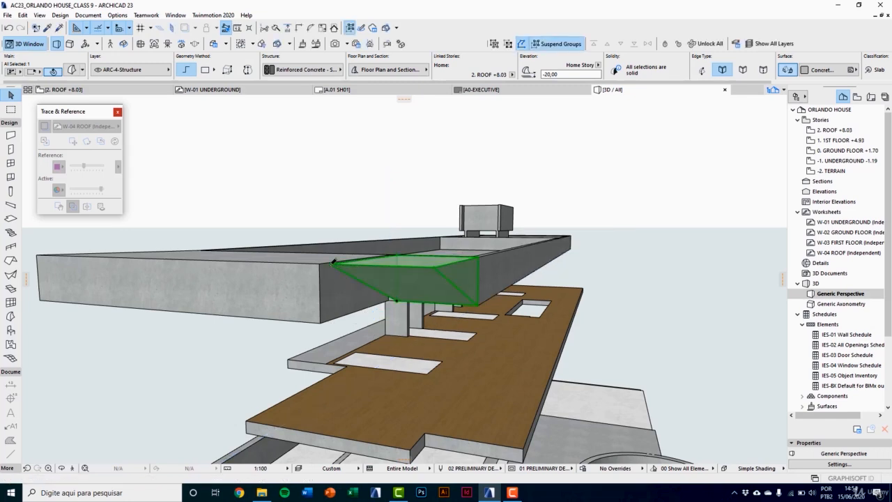
Step: Convert the trapezoidal canopy slab to a morph and offset its lower front edge 100 cm up to the upper edge
left_click(293, 296)
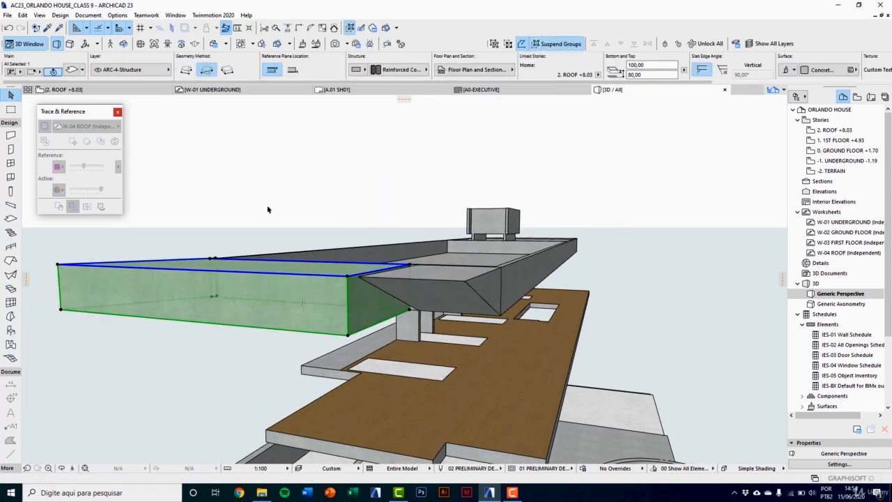
right_click(268, 207)
left_click(297, 293)
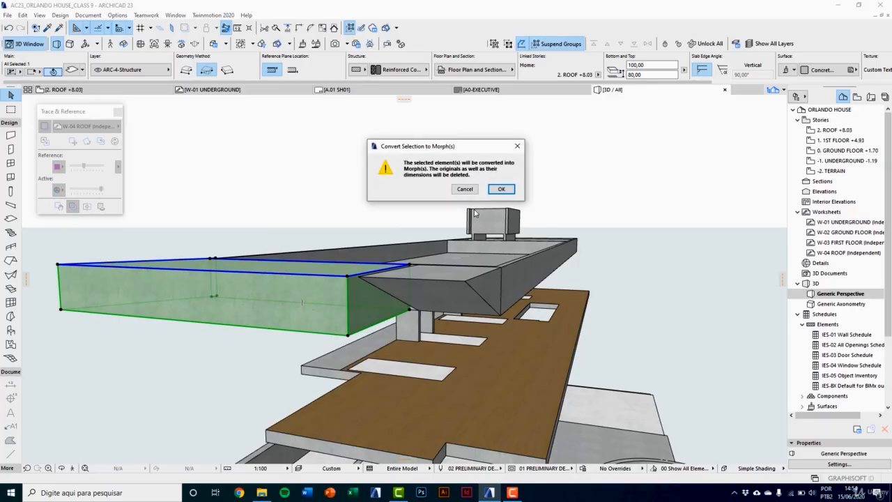
key("Return")
left_click(204, 324)
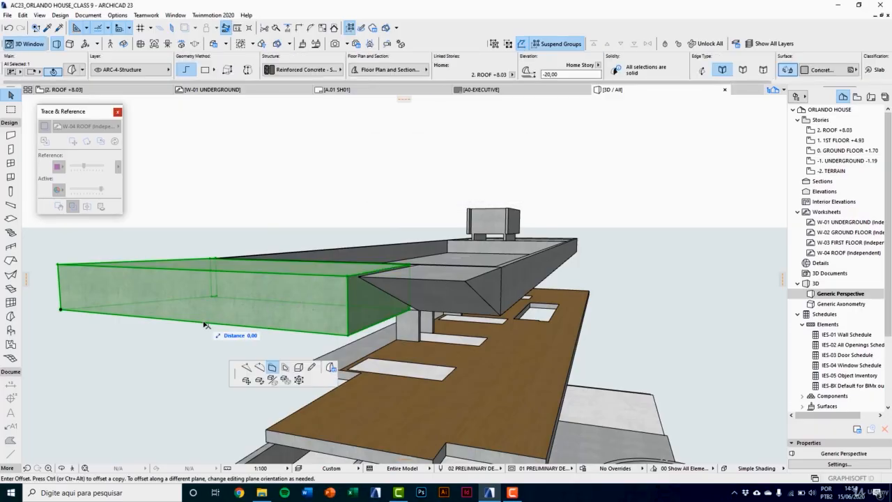
left_click(60, 264)
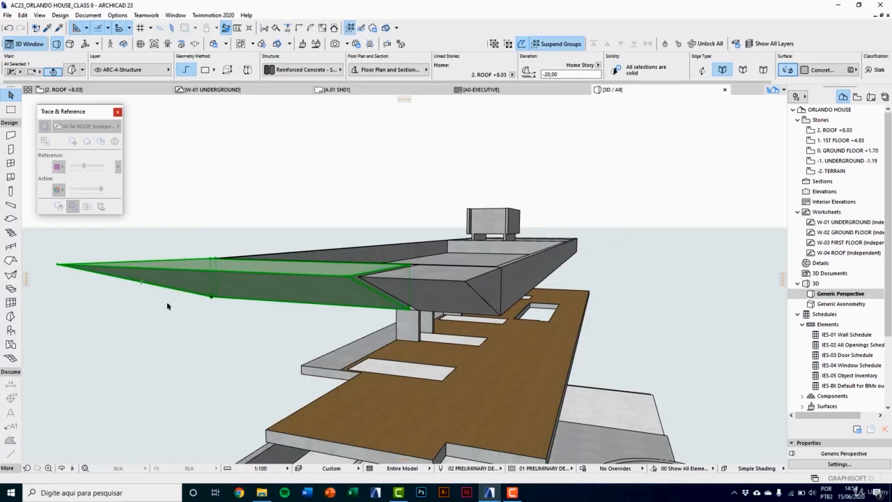
scroll(210, 325, "down", 2)
middle_click_drag(237, 329, 420, 215, "shift")
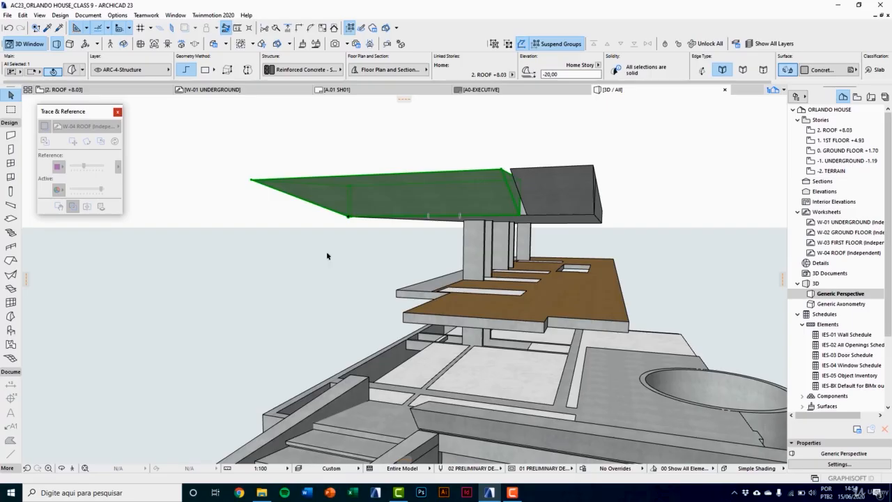
key("Escape")
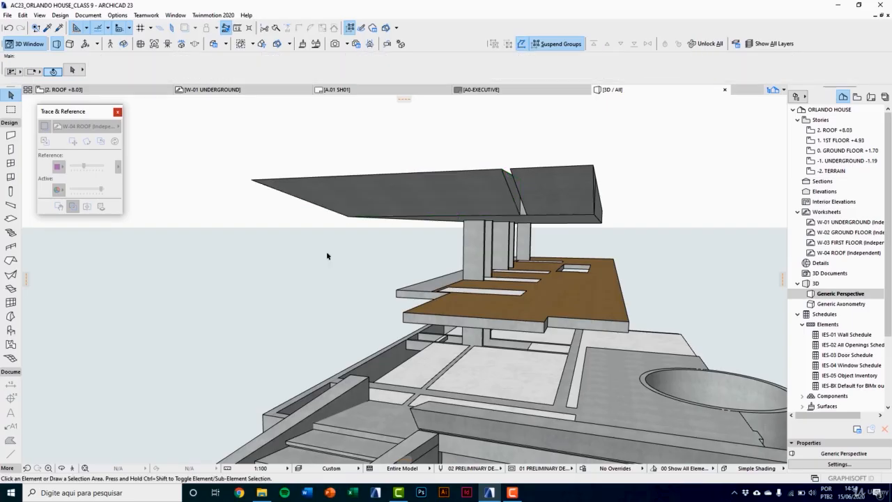
Step: Open the 0. GROUND FLOOR plan and set the W-02 GROUND FLOOR worksheet as its trace reference
key("F2")
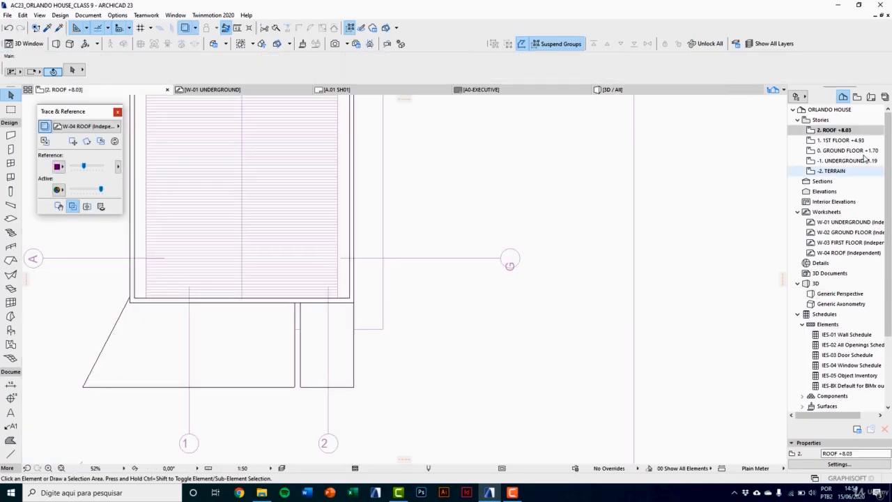
double_click(852, 150)
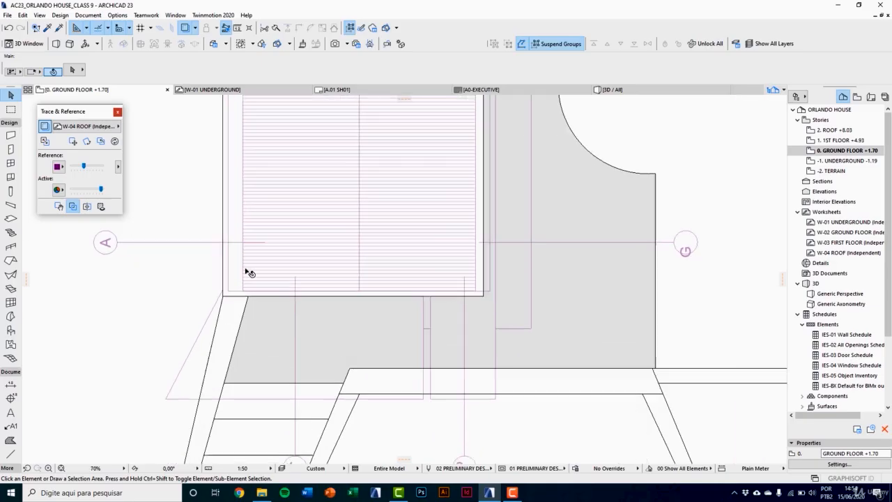
scroll(245, 270, "up", 3)
left_click(69, 124)
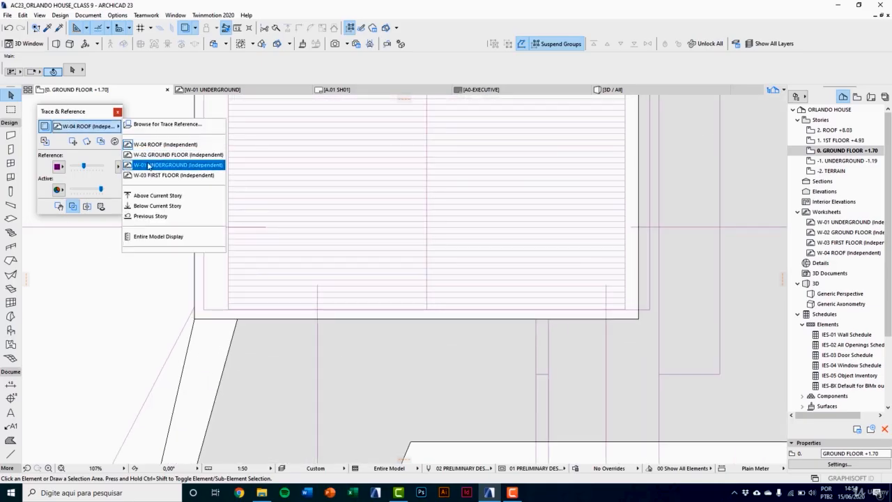
left_click(167, 155)
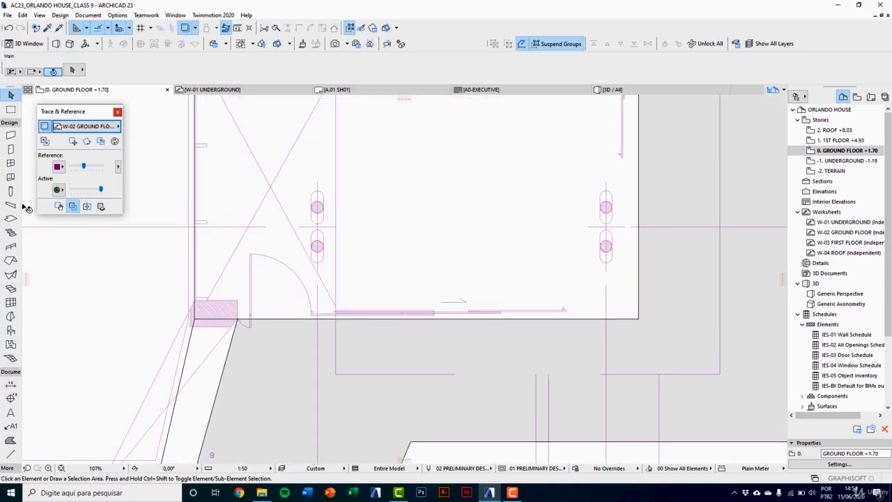
Step: Set the Wall tool defaults to 30 cm thickness, top link Not Linked and 80 cm height
left_click(12, 135)
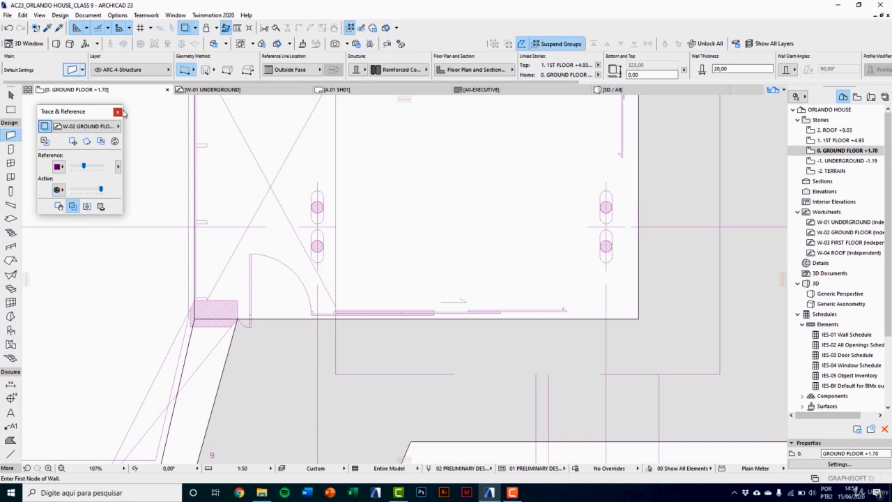
key("ctrl+t")
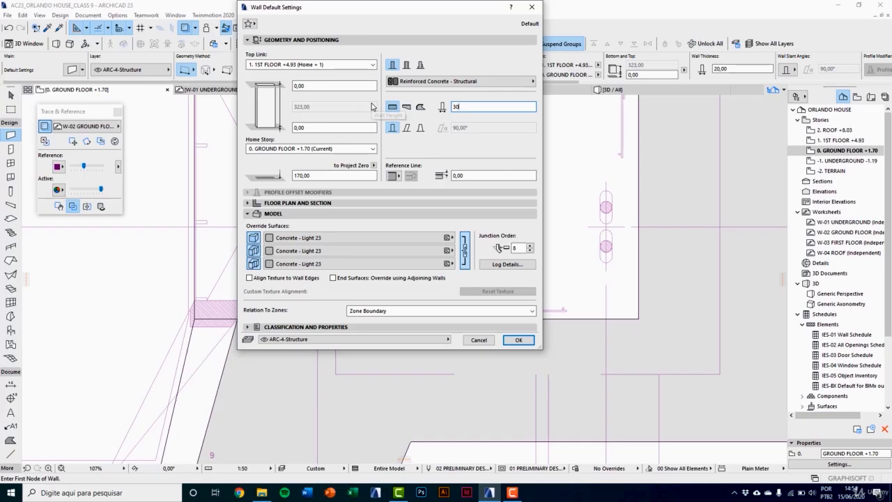
left_click(313, 64)
left_click(274, 102)
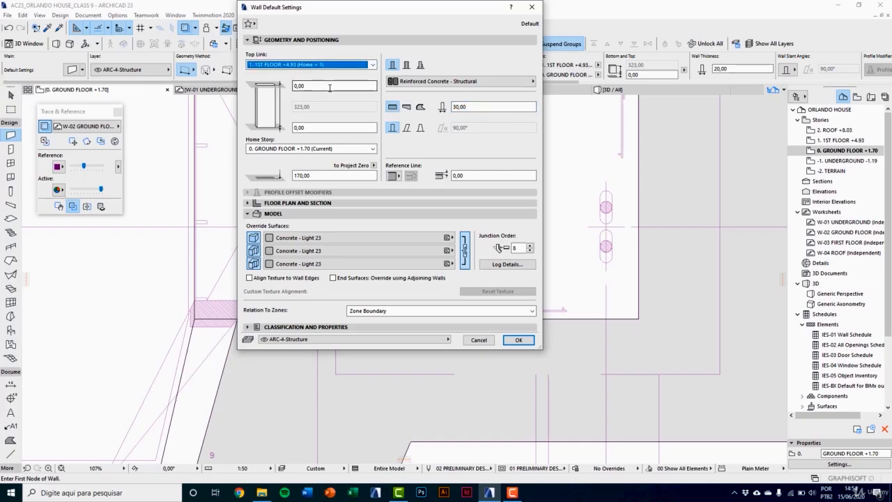
left_click(313, 65)
left_click(290, 98)
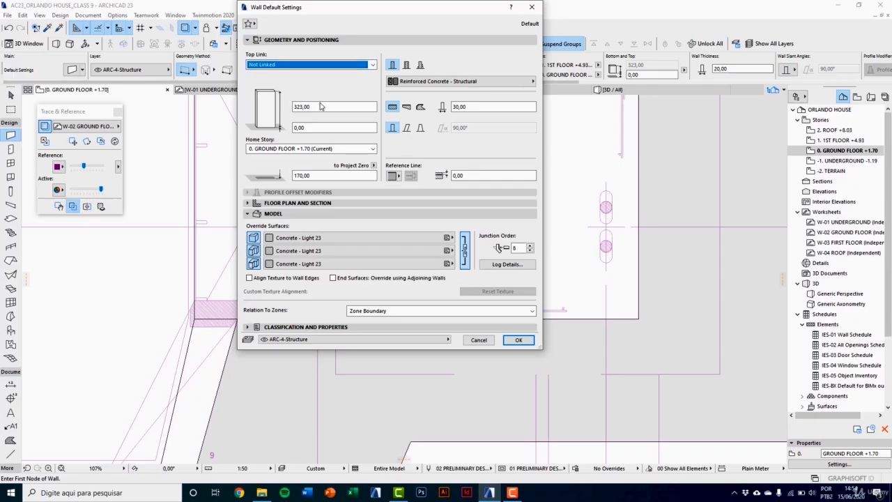
key("Tab")
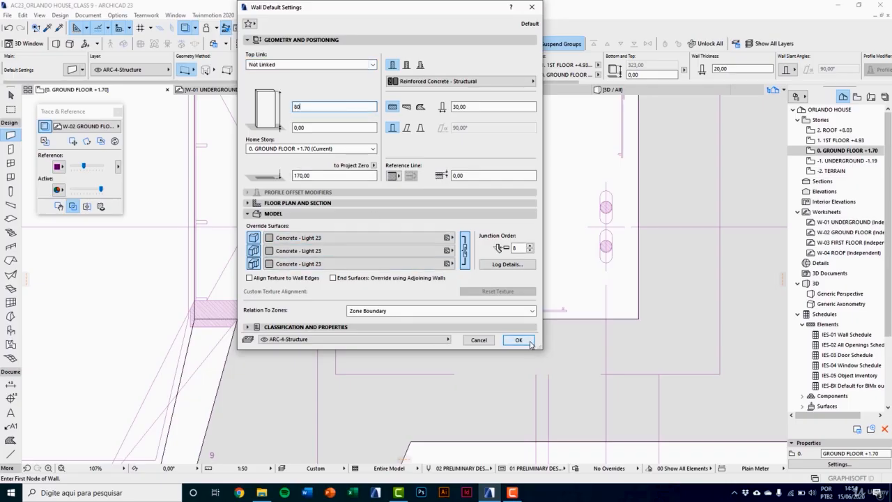
left_click(518, 340)
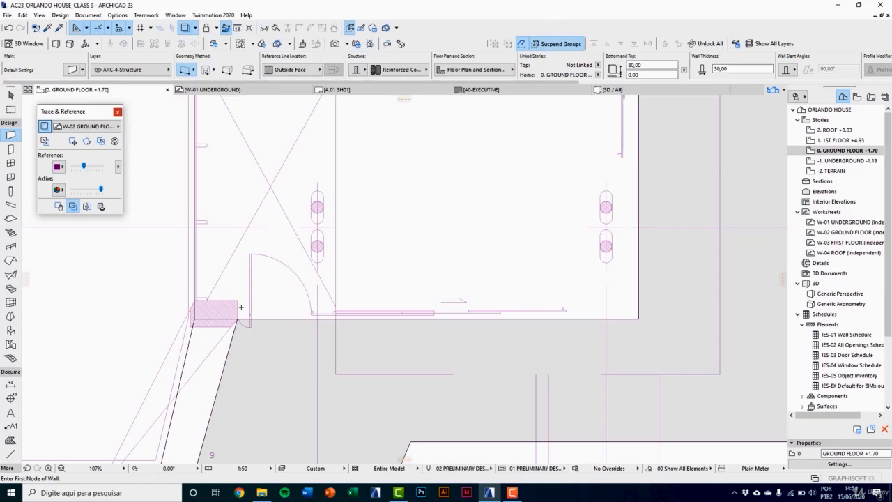
Step: Draw a 70 cm long wall over the hatched rectangle at the slab corner beside the door
scroll(190, 313, "up", 5)
left_click(192, 317)
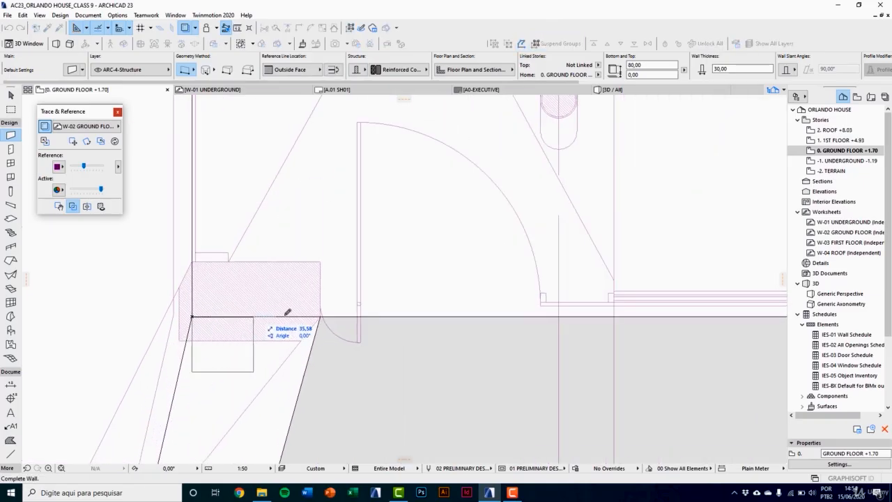
left_click(321, 316)
key("Escape")
Step: Show the model in 3D and stack a copy of the low wall at the top of the stairs directly on top of it
key("F3")
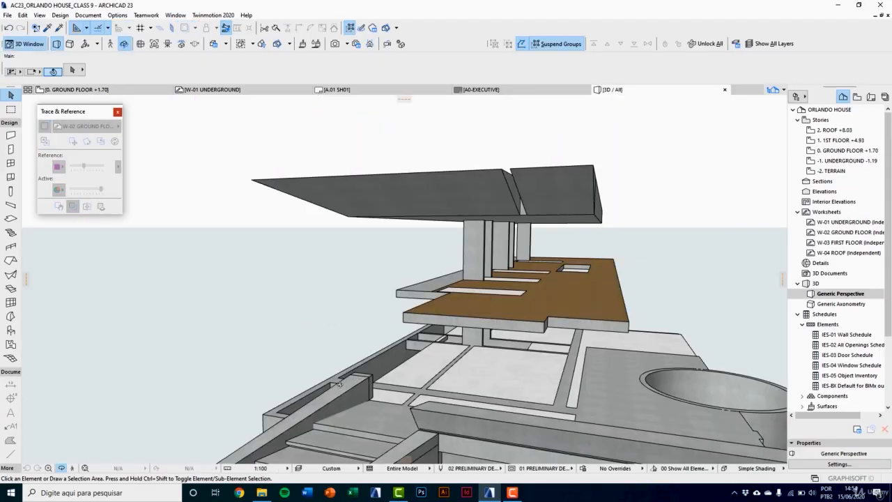
middle_click_drag(583, 402, 404, 281, "shift")
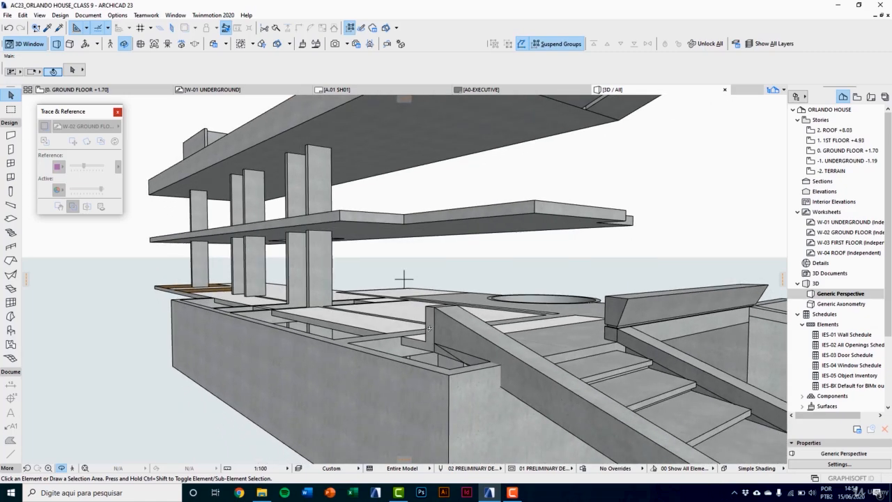
scroll(432, 326, "up", 3)
scroll(439, 317, "up", 2)
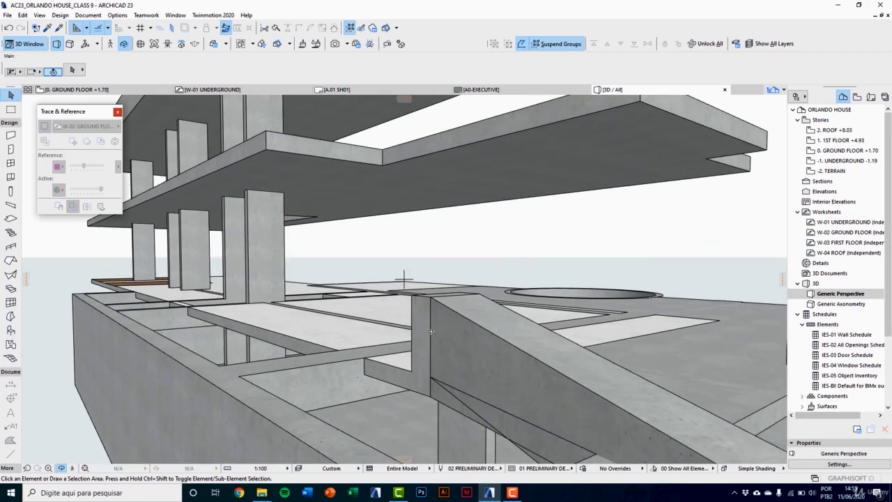
middle_click_drag(432, 332, 400, 268, "shift")
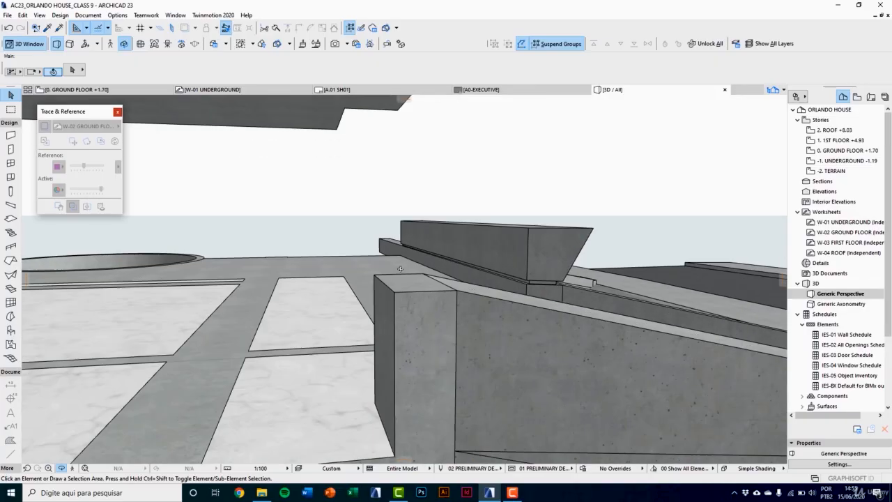
left_click(422, 320)
middle_click_drag(408, 344, 410, 348, "shift")
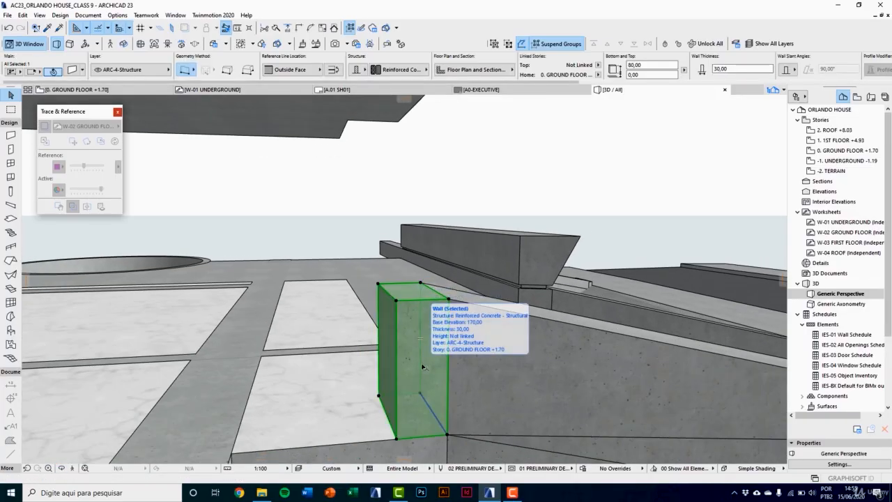
key("ctrl+alt+d")
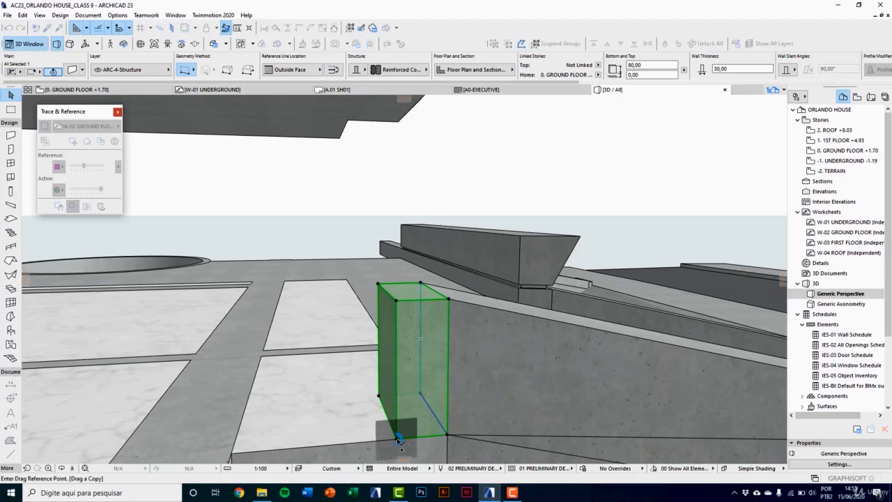
left_click(397, 438)
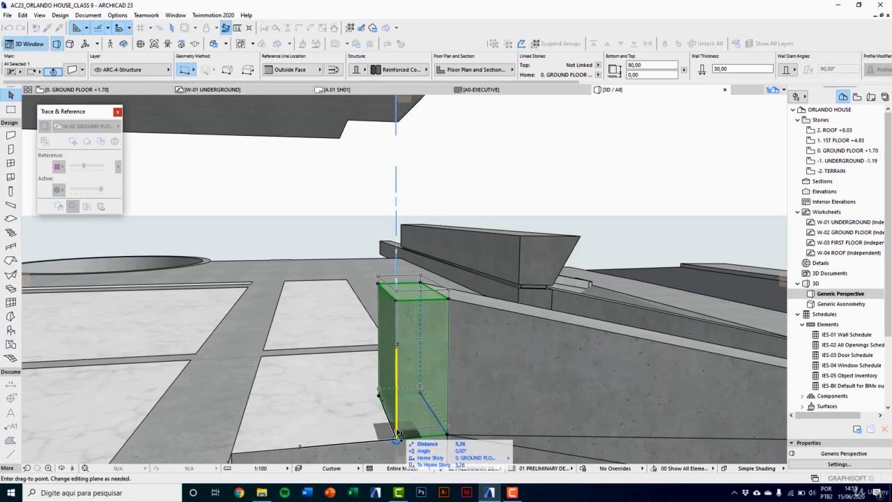
left_click(400, 309)
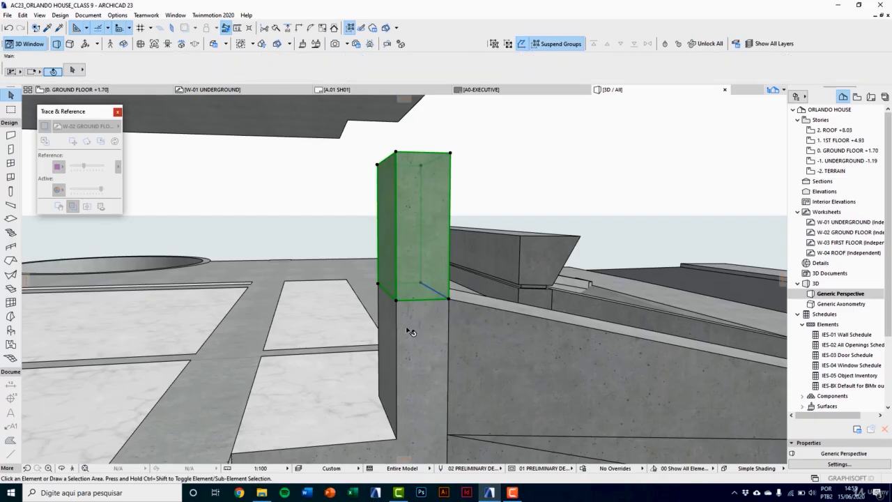
key("Escape")
Step: Stretch the upper wall copy to a height of 533 cm, up to the underside of the roof canopy
middle_click_drag(503, 240, 420, 204, "shift")
left_click(457, 220)
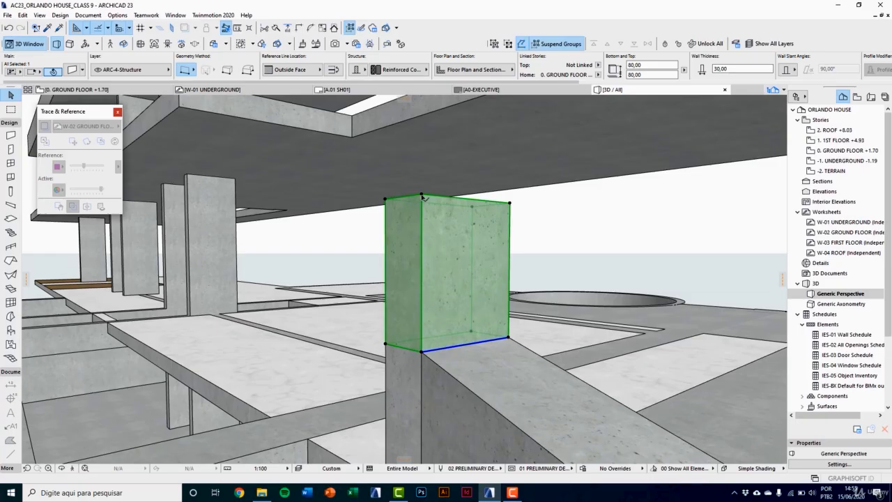
left_click(422, 195)
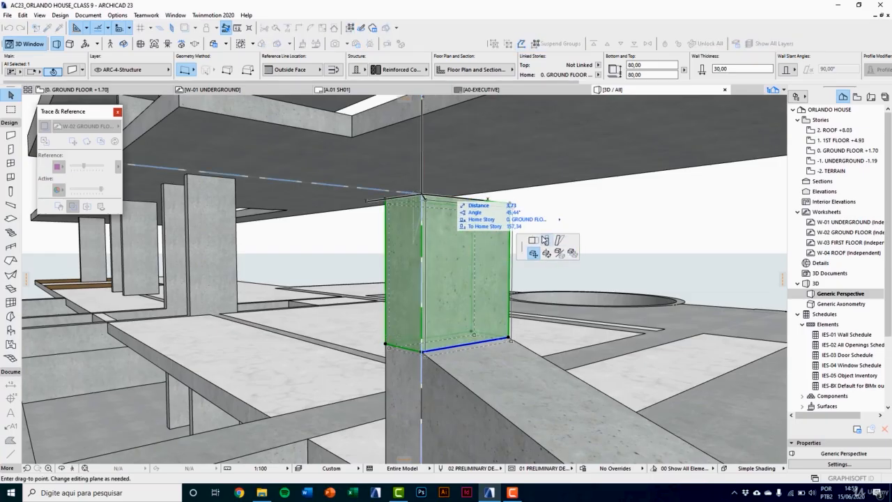
left_click(546, 240)
middle_click_drag(516, 278, 462, 270, "shift")
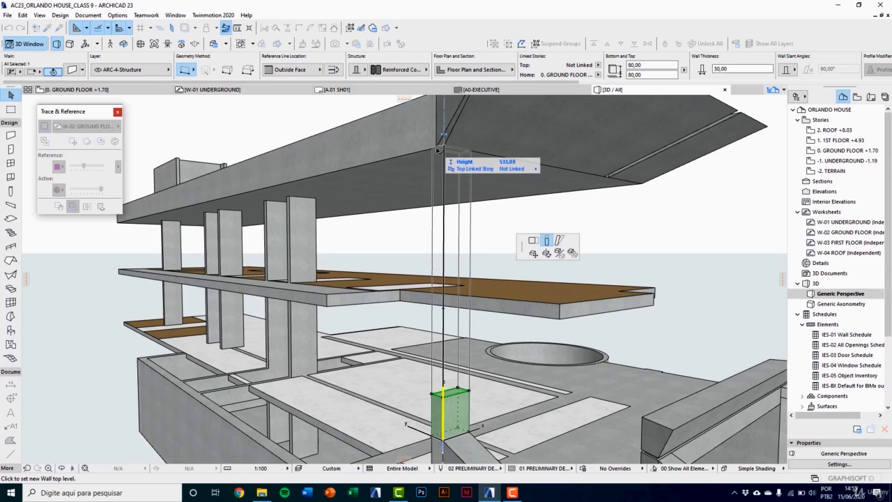
left_click(438, 149)
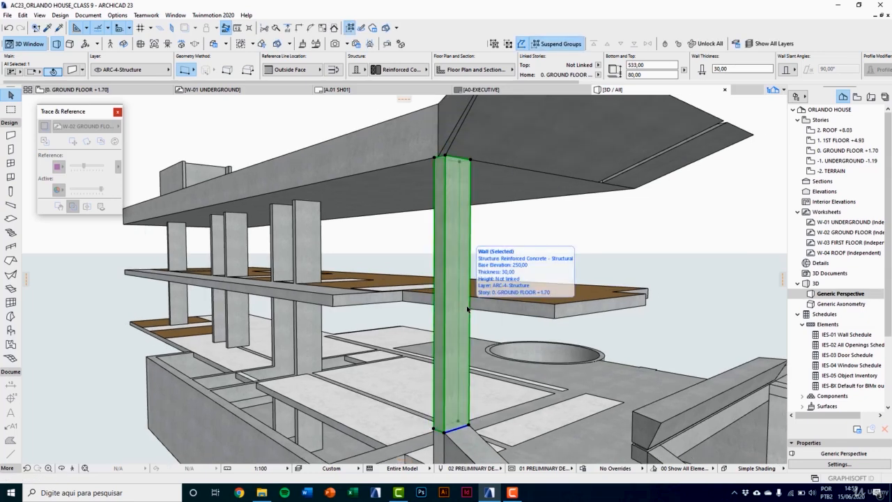
middle_click_drag(457, 158, 487, 296, "shift")
scroll(477, 246, "up", 4)
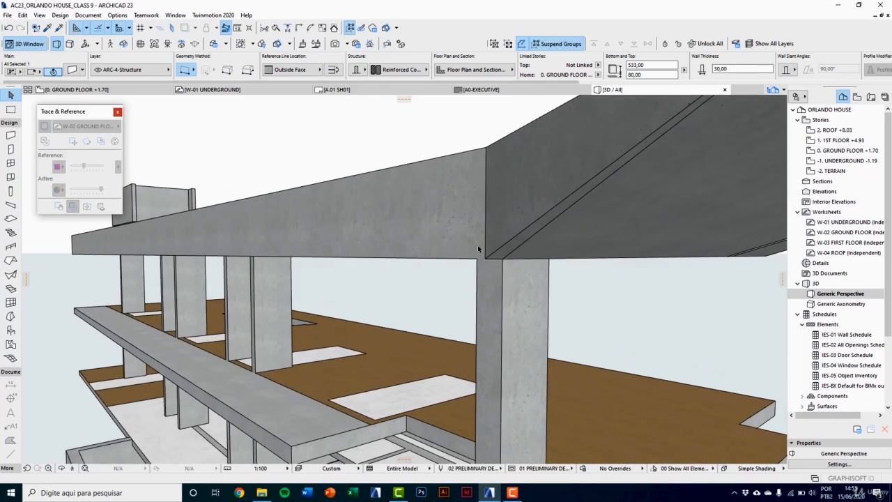
scroll(478, 248, "up", 2)
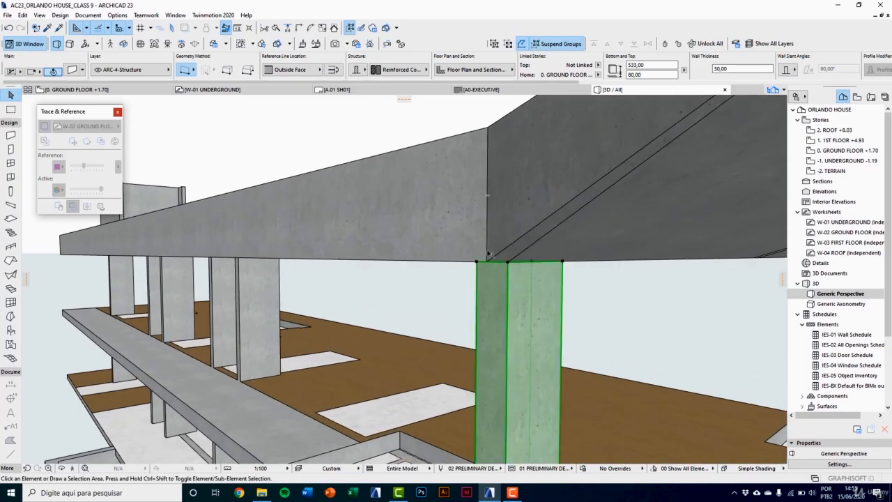
key("Escape")
Step: Move the wedge canopy morph's lower inner corner node 10 cm to the roof structure's bottom corner above the tall wall
middle_click_drag(498, 256, 466, 255, "shift")
scroll(466, 255, "down", 5)
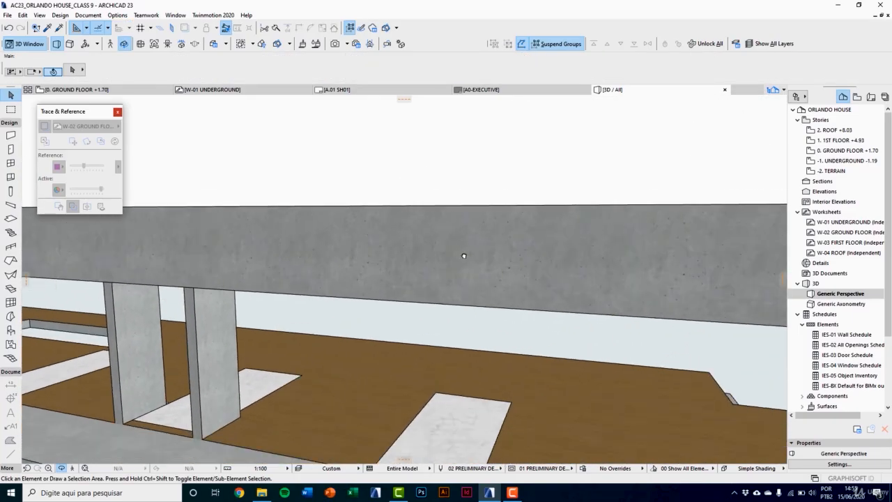
scroll(618, 279, "up", 5)
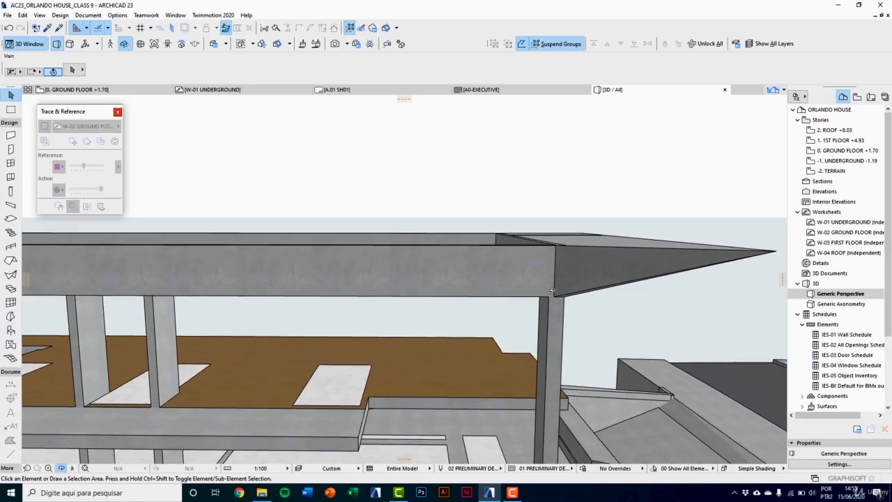
scroll(517, 304, "up", 3)
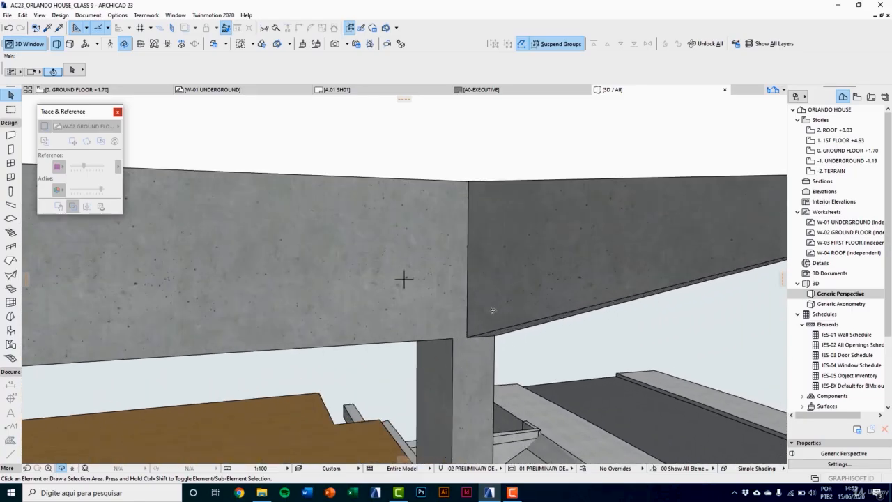
left_click(494, 310)
scroll(481, 327, "up", 3)
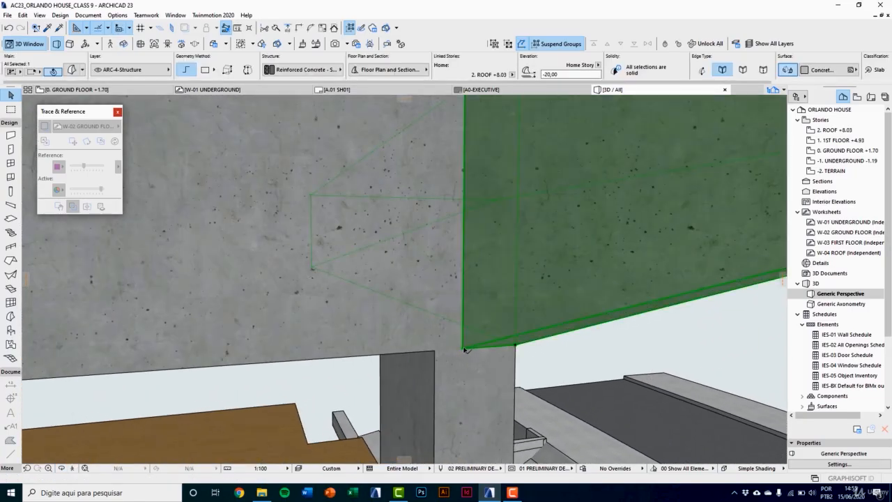
left_click(463, 349)
key("Escape")
scroll(389, 314, "down", 1)
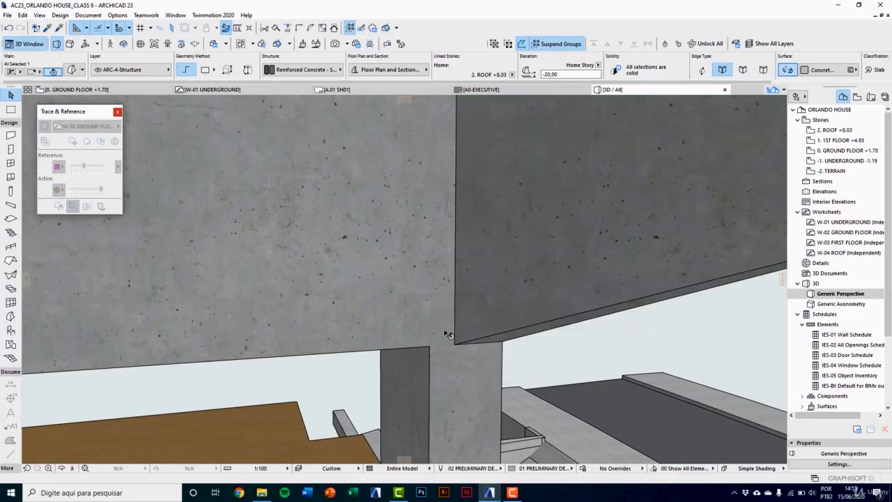
scroll(457, 348, "down", 1)
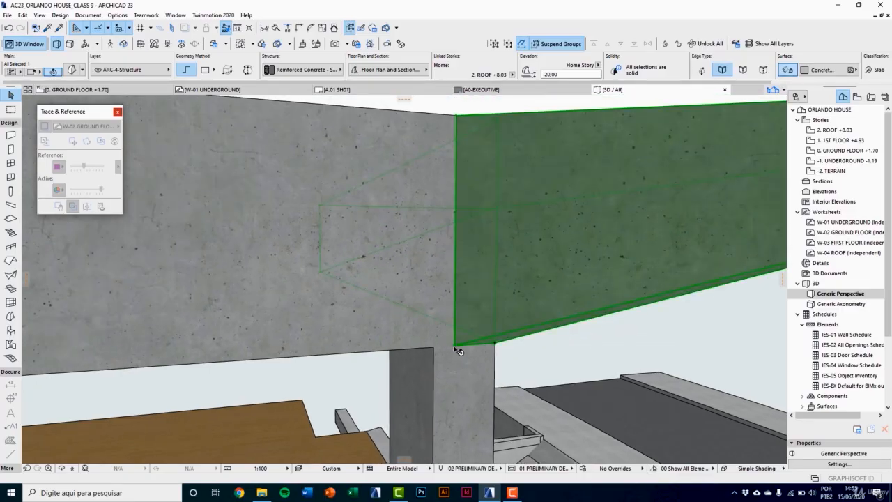
left_click(456, 348)
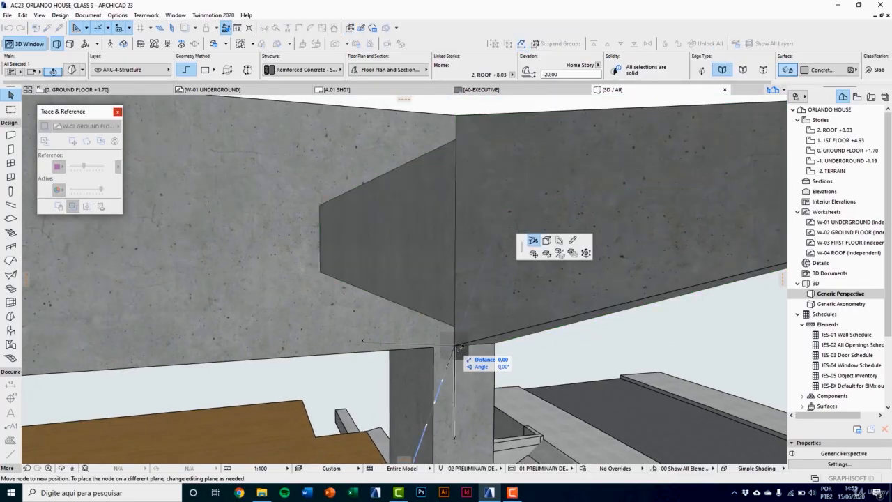
left_click(533, 241)
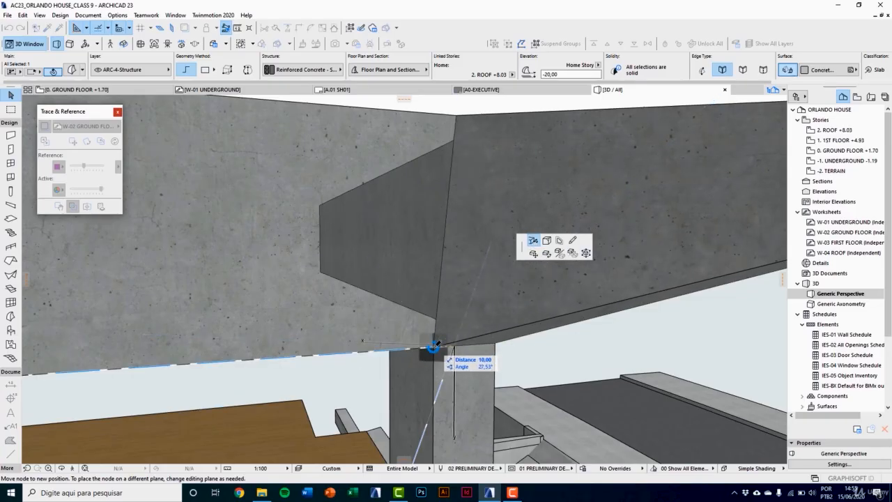
left_click(434, 344)
Step: Move the wedge canopy morph's upper inner corner node 10 cm to the roof parapet's top corner
scroll(453, 309, "down", 2)
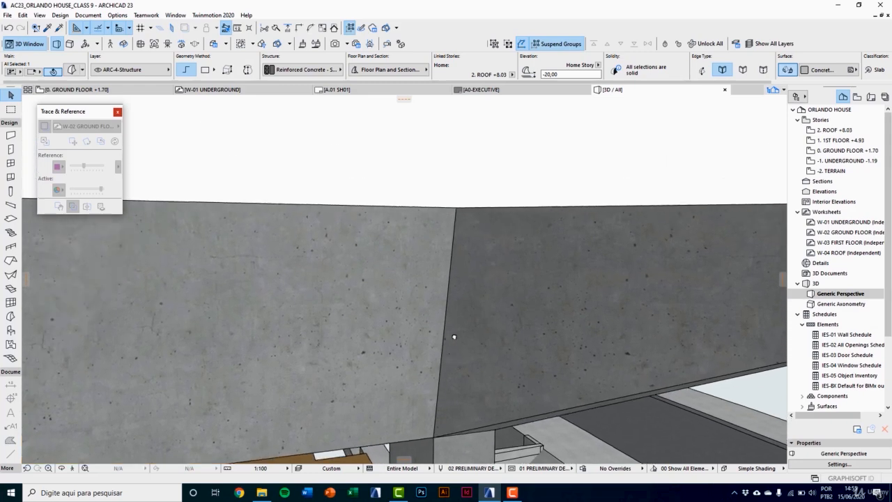
middle_click_drag(458, 346, 452, 274, "shift")
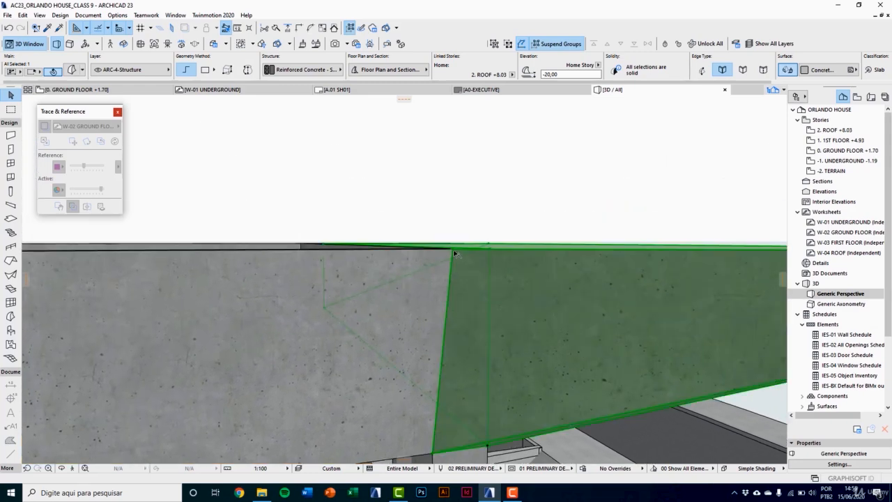
left_click(453, 252)
left_click(498, 293)
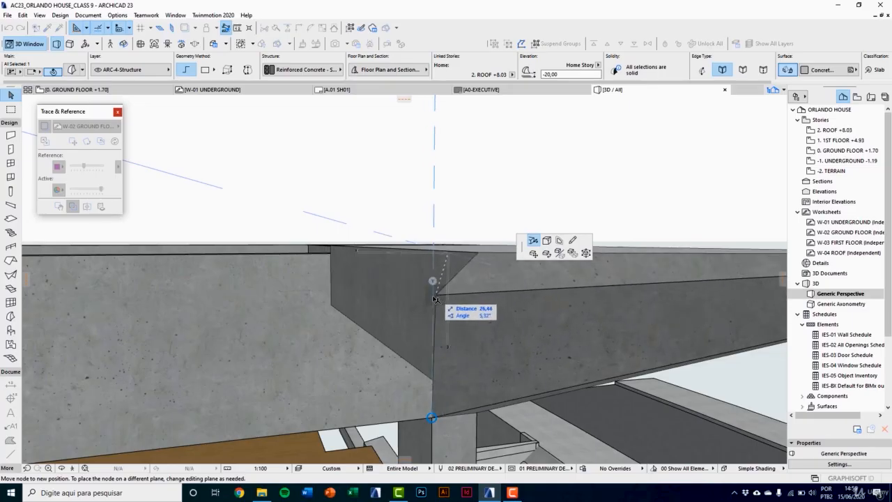
middle_click_drag(433, 282, 430, 353, "shift")
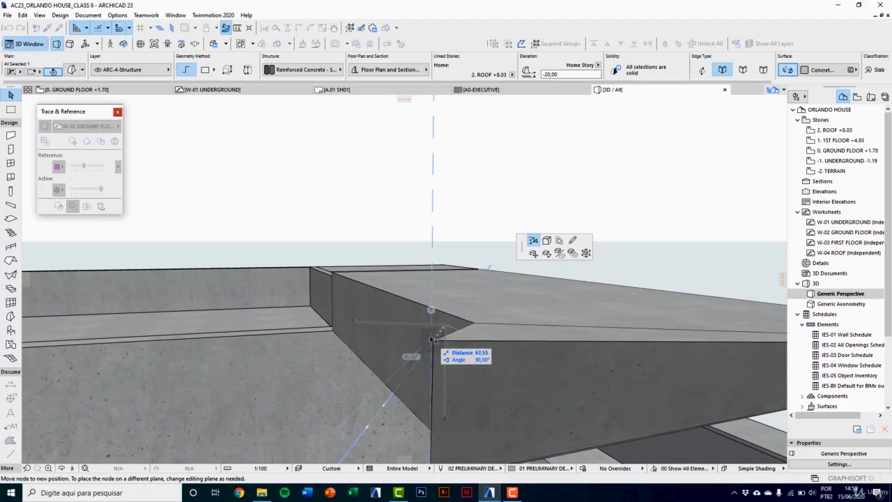
middle_click_drag(441, 342, 465, 355)
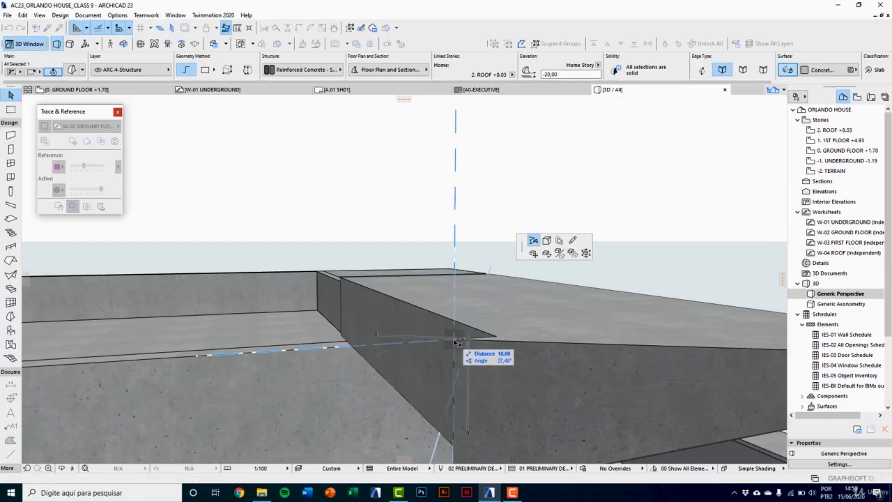
left_click(455, 342)
key("Escape")
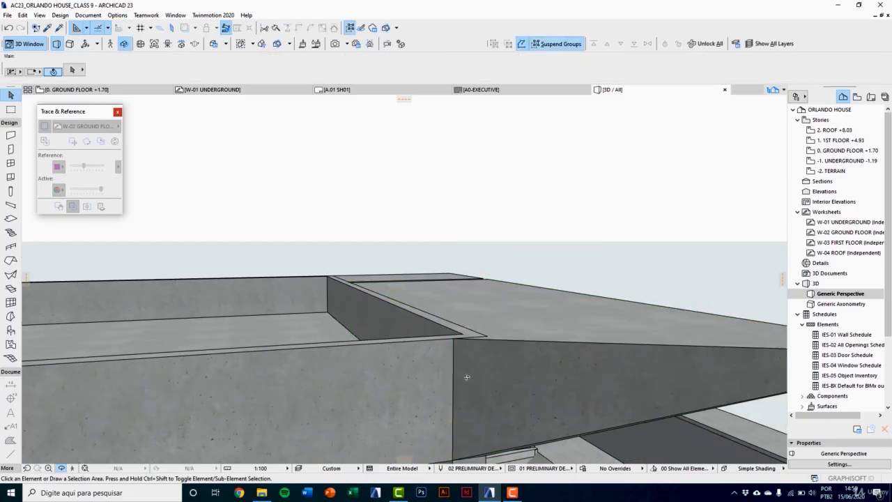
Step: Convert the tall wall supporting the roof canopy to a morph
middle_click_drag(467, 377, 349, 294)
scroll(361, 308, "down", 2)
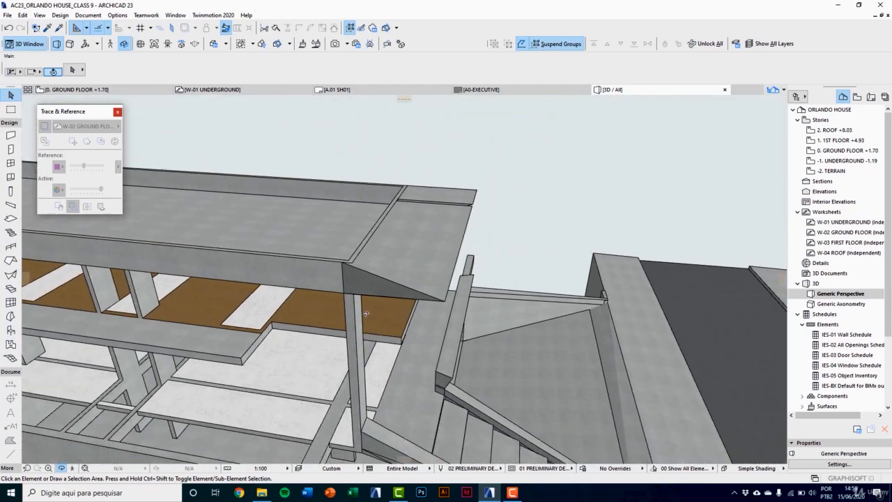
middle_click_drag(455, 315, 503, 239, "shift")
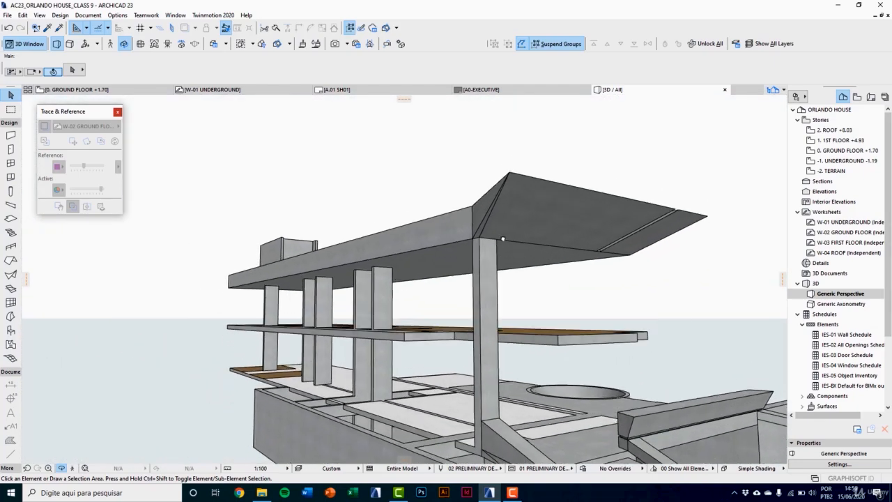
left_click(490, 304)
middle_click_drag(490, 304, 411, 241, "shift")
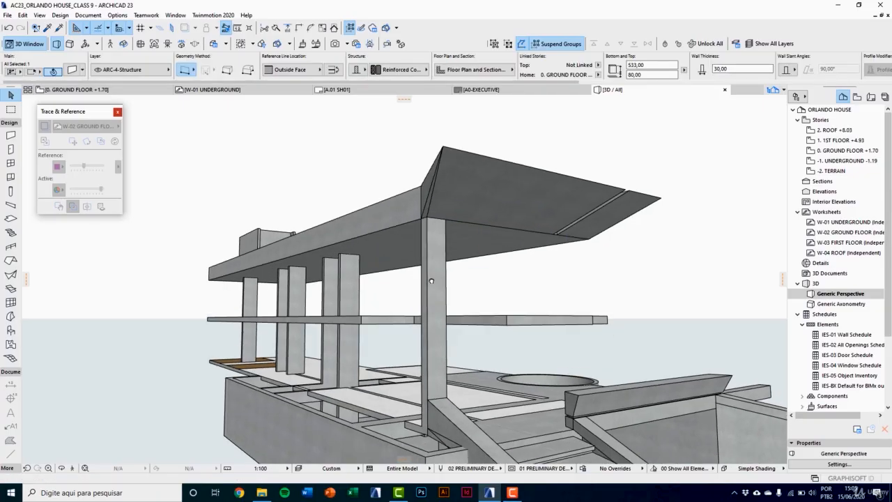
right_click(389, 172)
left_click(440, 257)
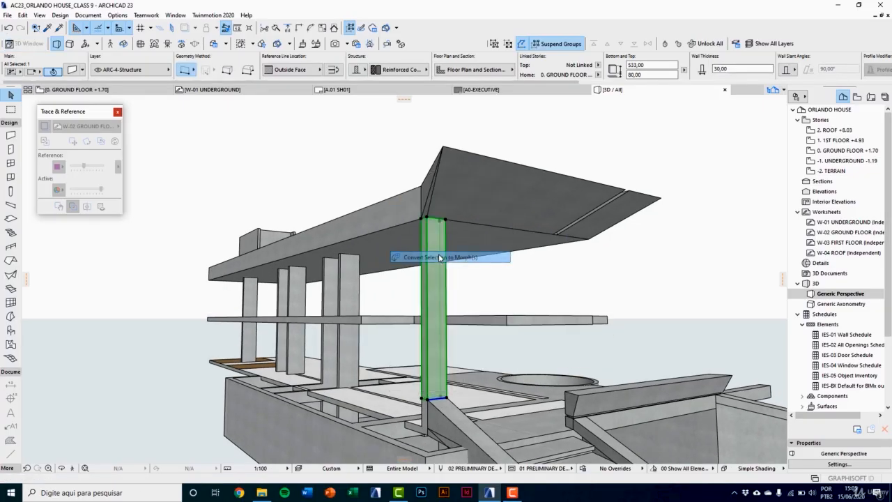
left_click(500, 189)
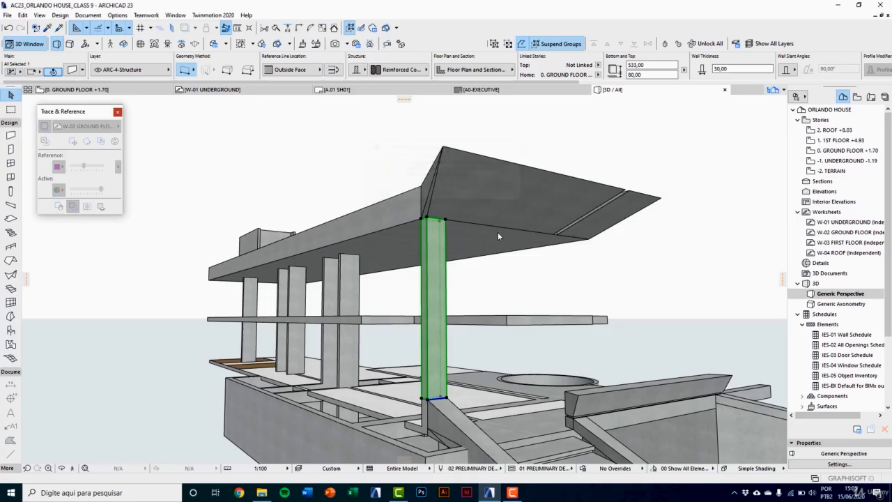
middle_click_drag(497, 232, 480, 324, "shift")
scroll(469, 323, "up", 3)
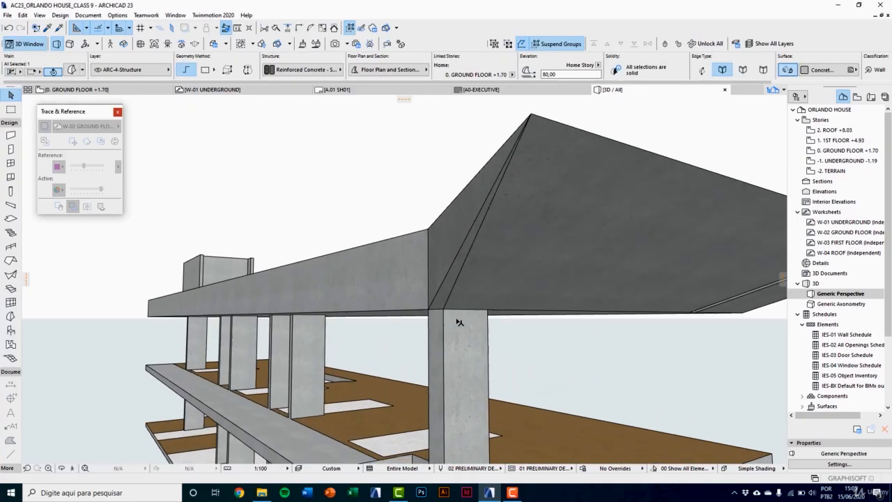
Step: Move the tall wall morph's upper front corner node out to the outer tip of the wedge canopy
left_click(446, 312)
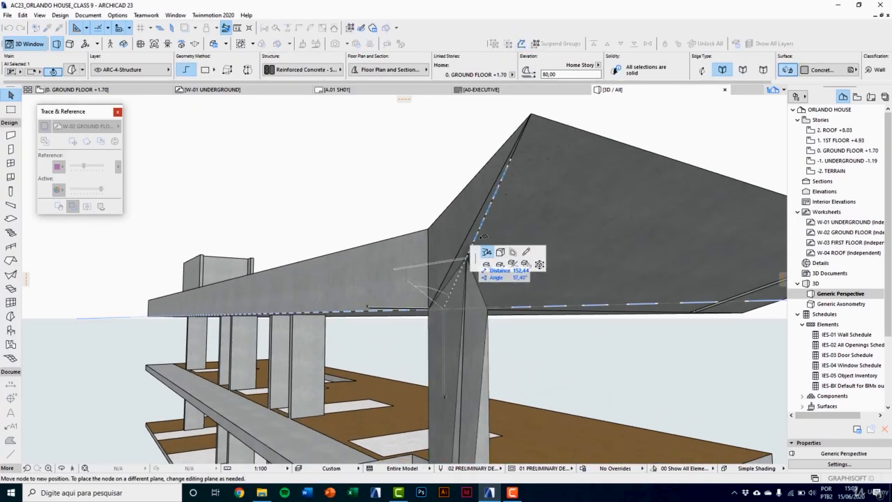
middle_click_drag(525, 146, 507, 226, "shift")
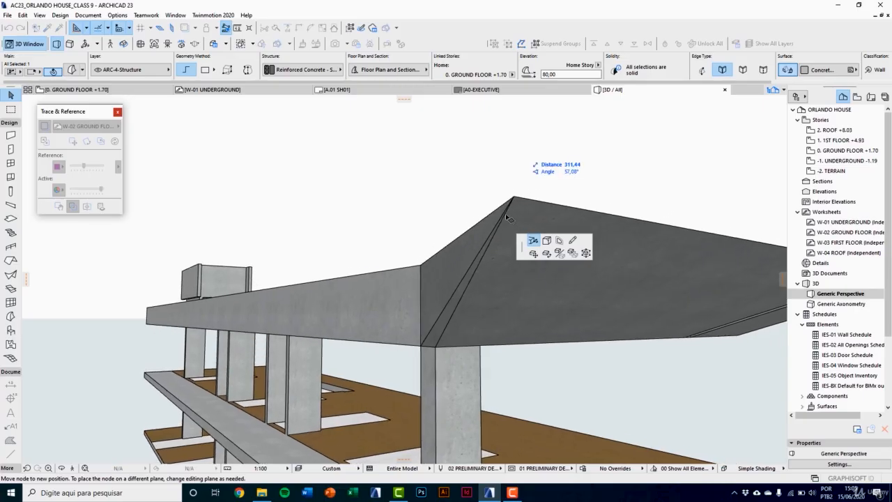
left_click(513, 201)
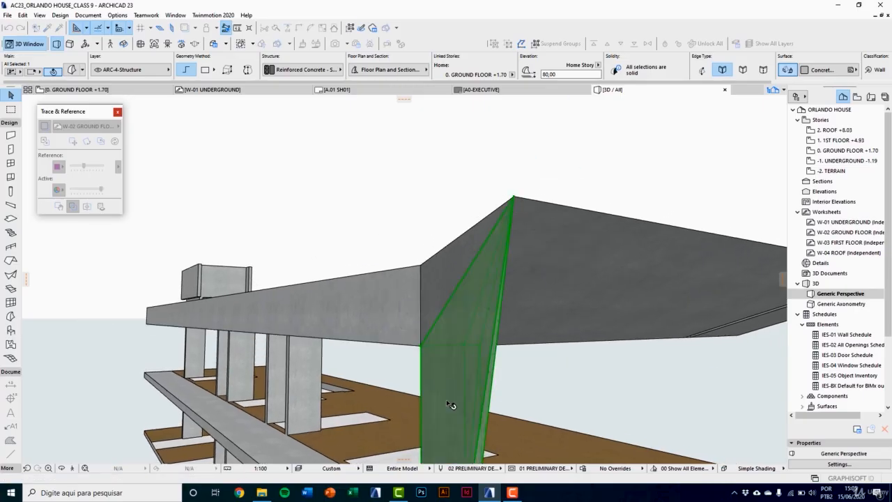
Step: Add a diagonal edge to the tall wall morph from the canopy's outer tip down to the opposite bottom corner at its base
middle_click_drag(434, 348, 294, 297, "shift")
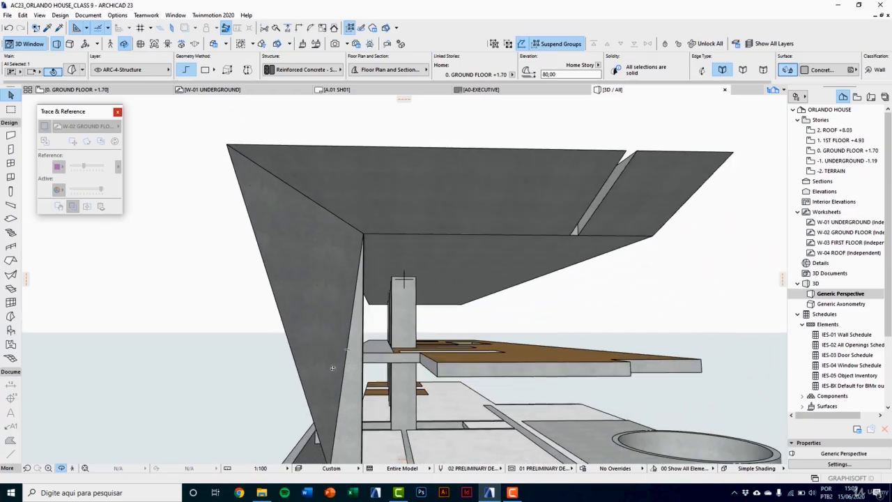
middle_click_drag(332, 367, 292, 268, "shift")
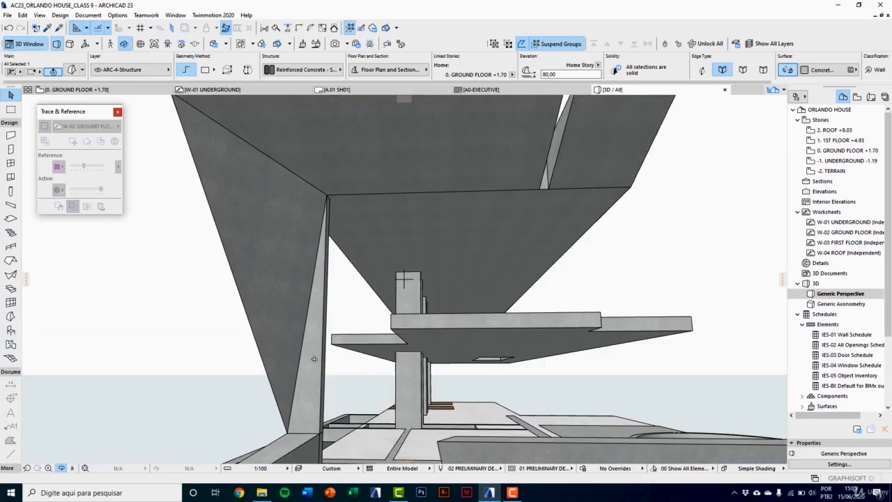
middle_click_drag(314, 358, 317, 384, "shift")
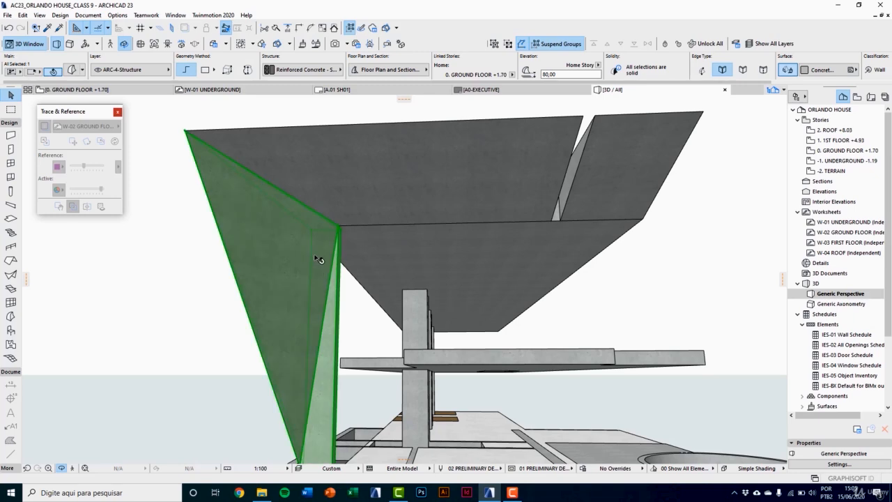
left_click(186, 131)
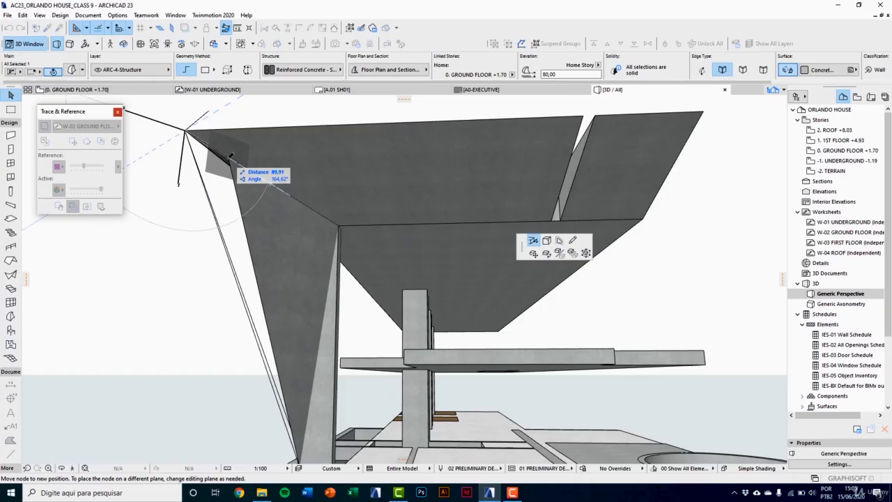
left_click(572, 240)
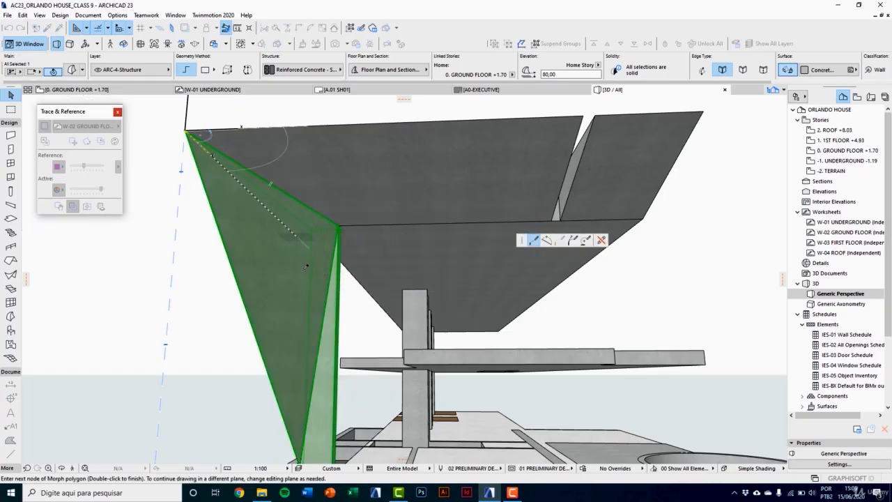
scroll(305, 275, "down", 2)
scroll(308, 265, "up", 3)
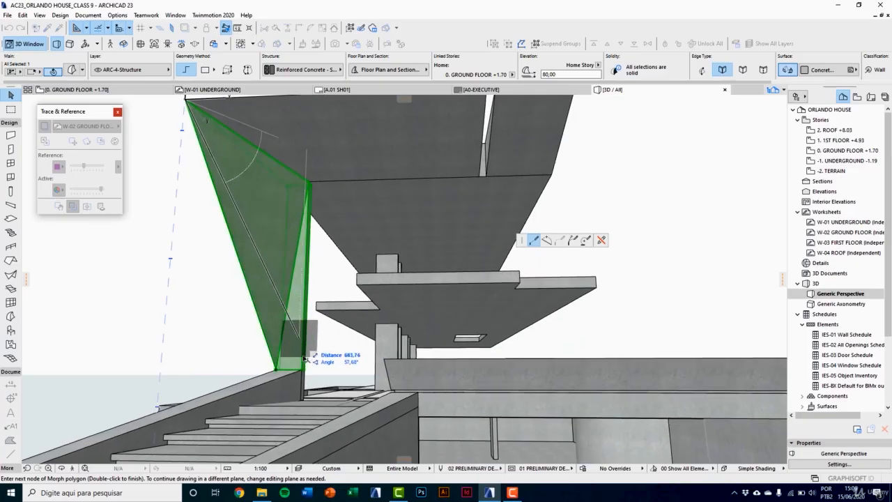
middle_click_drag(294, 337, 320, 423)
scroll(321, 452, "up", 3)
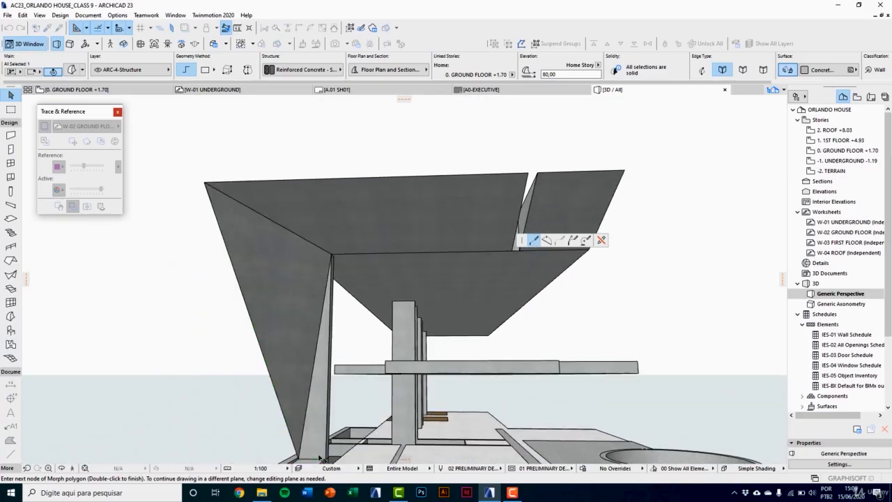
scroll(322, 454, "up", 3)
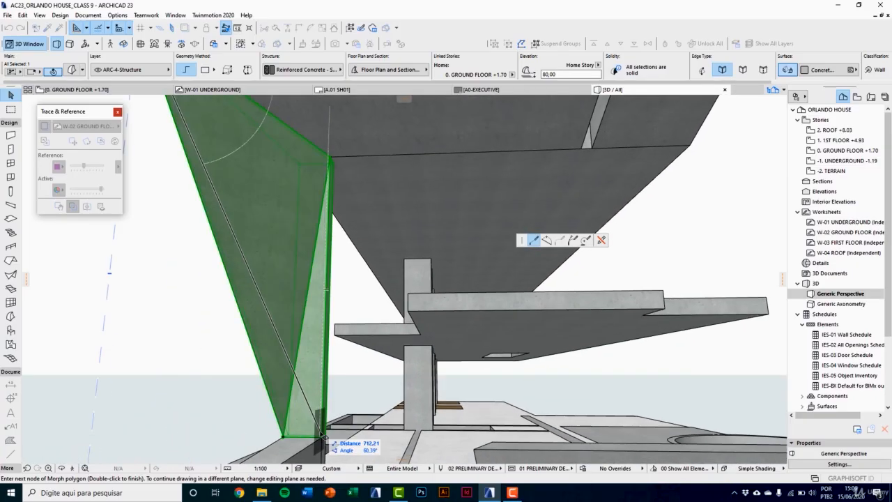
double_click(323, 437)
scroll(305, 353, "down", 4)
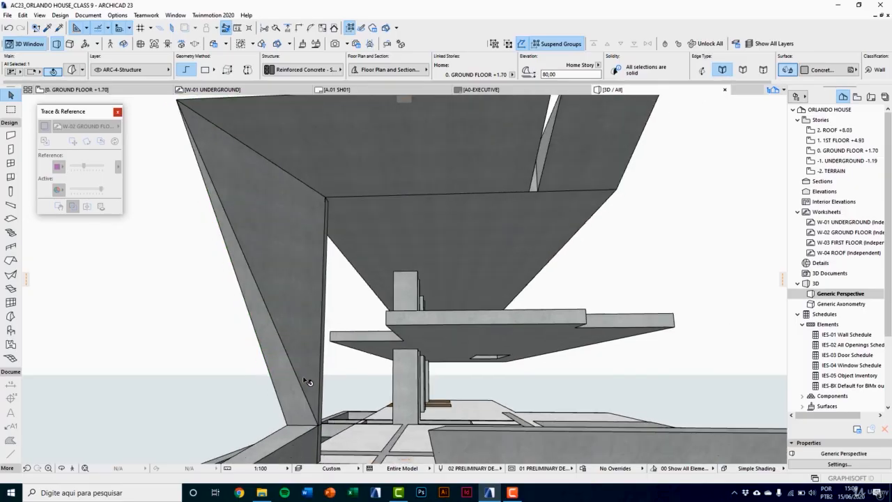
Step: Deselect the tall wall morph and examine how its folded faces meet the roof canopy and the base
middle_click_drag(299, 335, 302, 387)
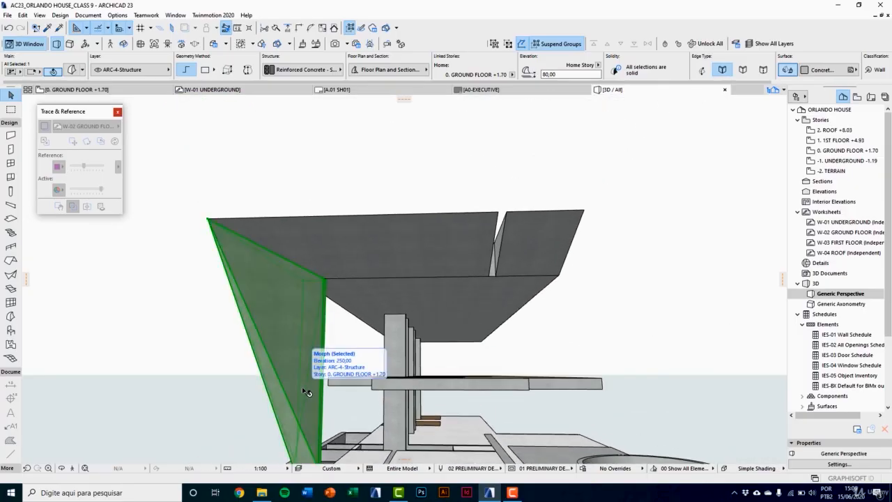
middle_click_drag(302, 388, 295, 362)
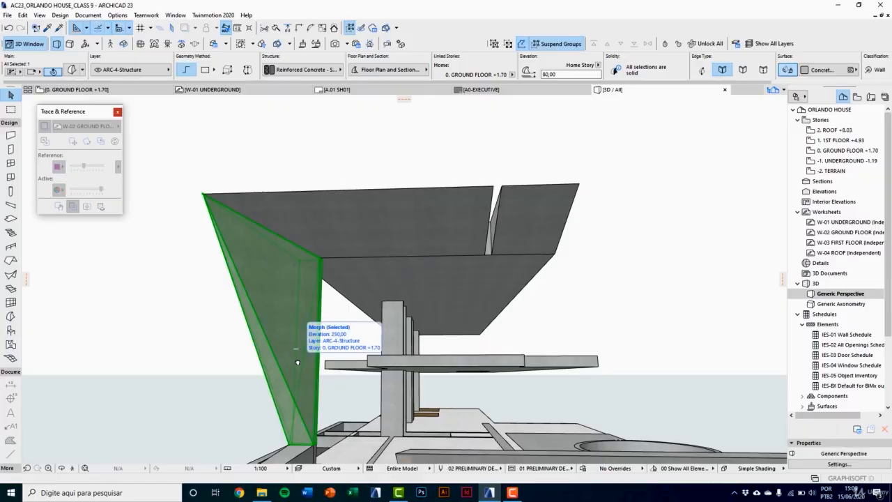
scroll(288, 312, "down", 3)
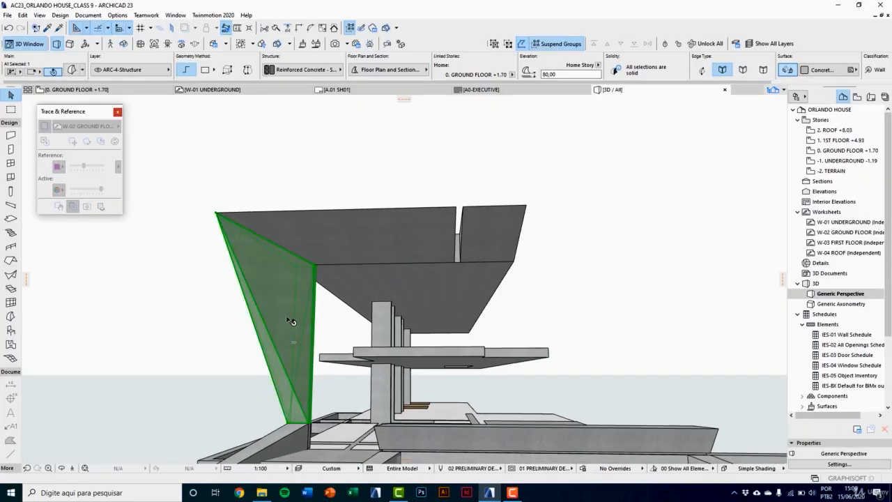
key("Escape")
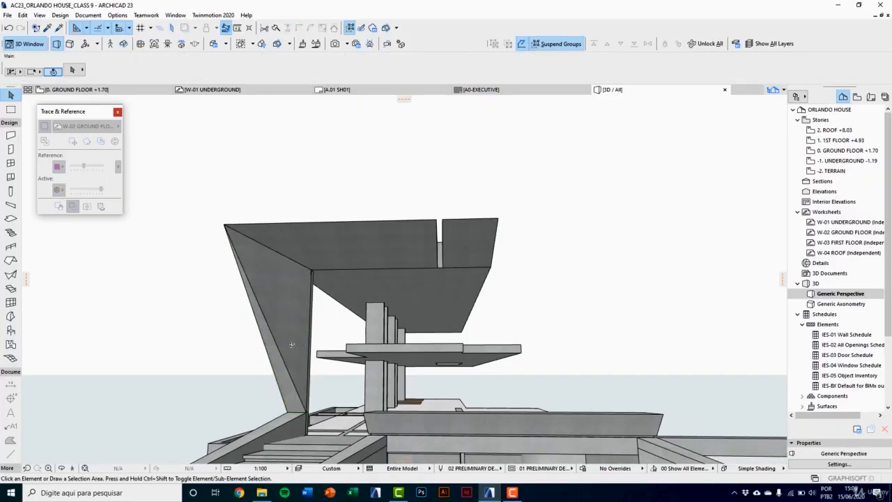
mouse_move(300, 350)
middle_mouse_down("shift")
mouse_move(457, 362)
mouse_move(291, 349)
middle_mouse_up("shift")
scroll(290, 351, "down", 1)
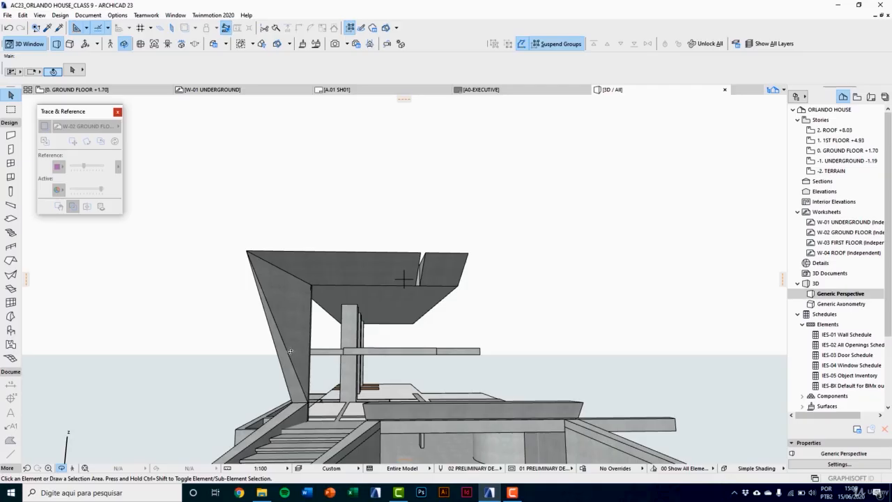
middle_click_drag(310, 362, 293, 360)
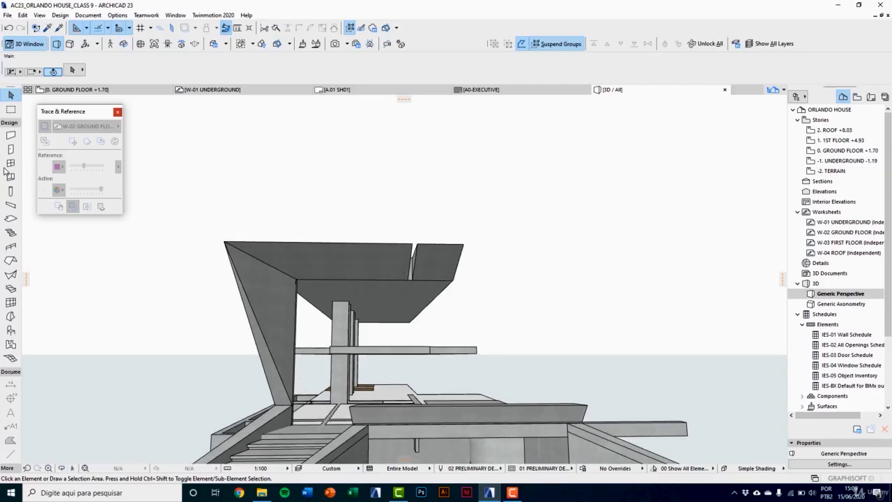
left_click(11, 190)
left_click(72, 70)
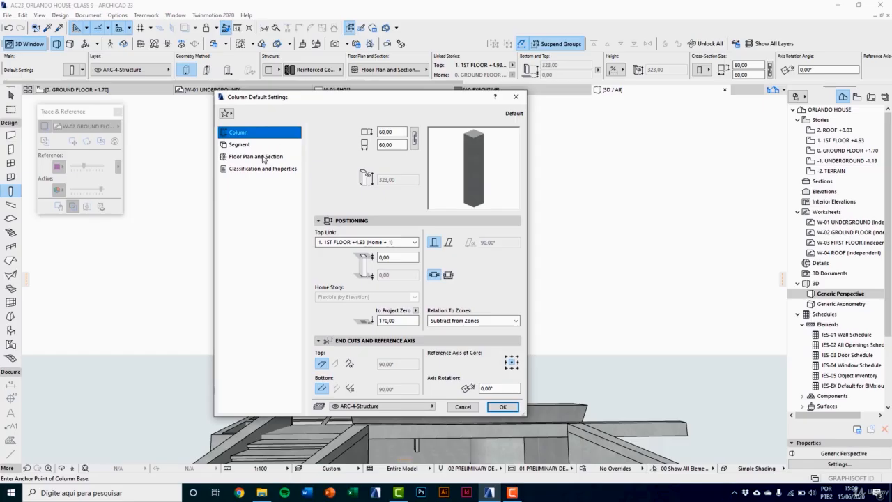
left_click(264, 145)
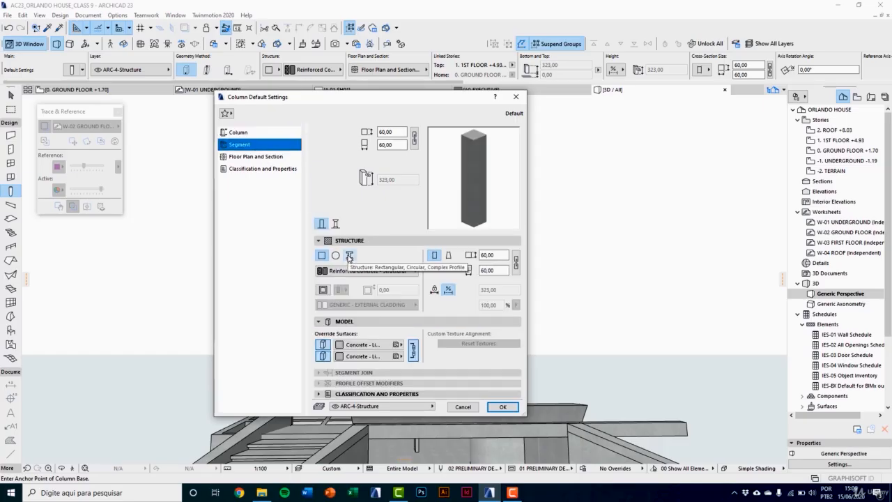
left_click(336, 256)
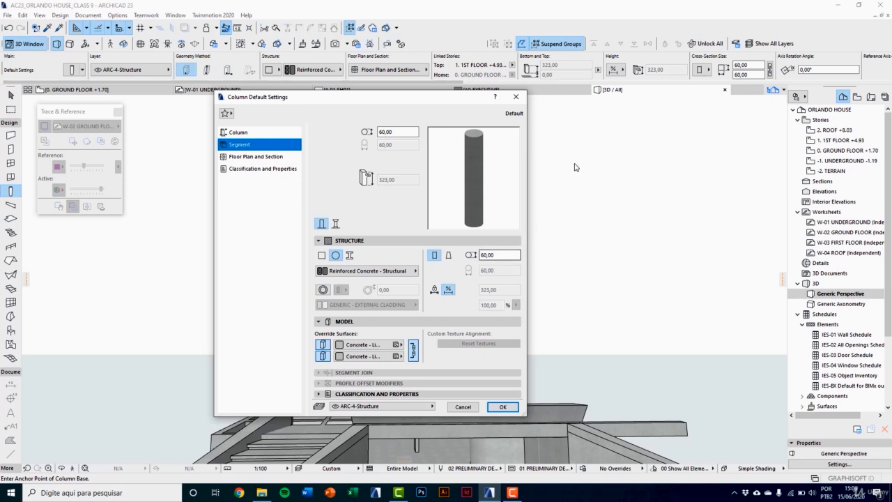
left_click(515, 97)
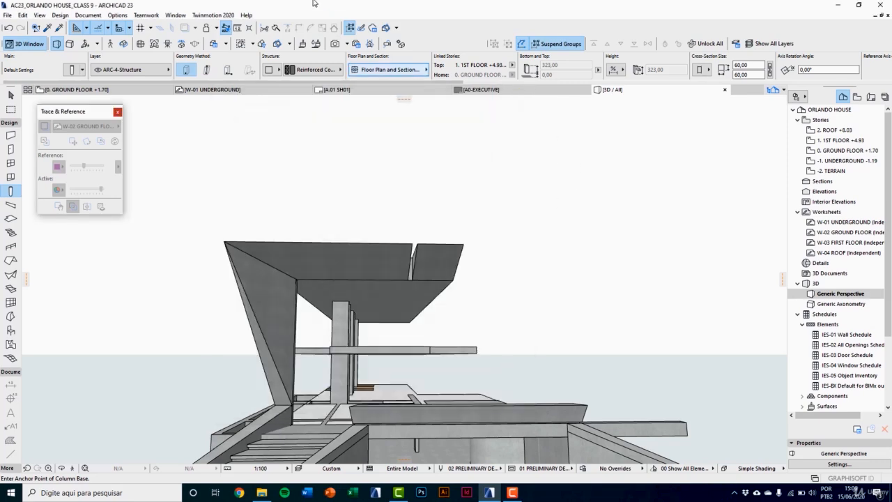
key("Escape")
Step: Create a new complex profile named "STEEL COLUMN + CONCRETE D=20 cm" in the Profile Manager
left_click(117, 15)
mouse_move(138, 29)
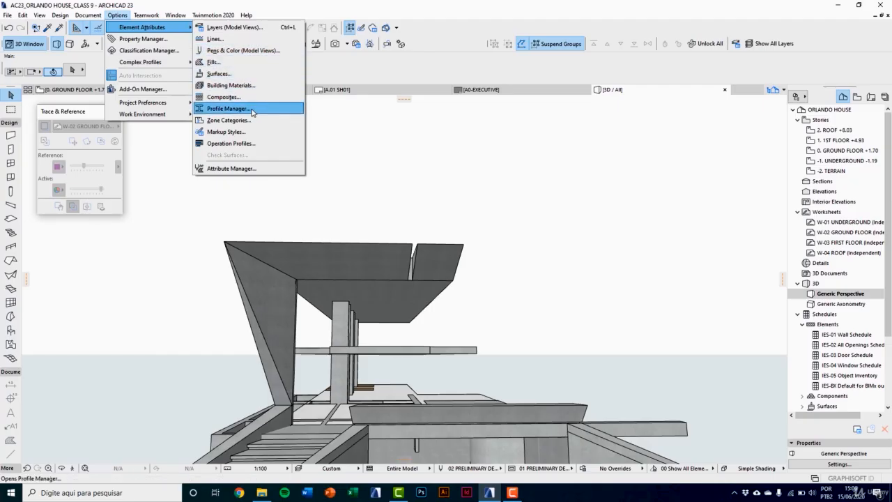
left_click(252, 109)
left_click_drag(569, 49, 601, 116)
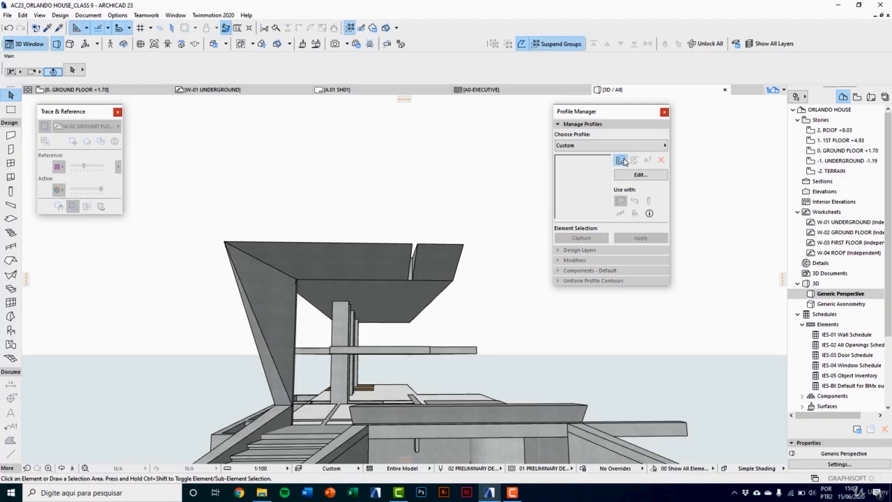
left_click(621, 160)
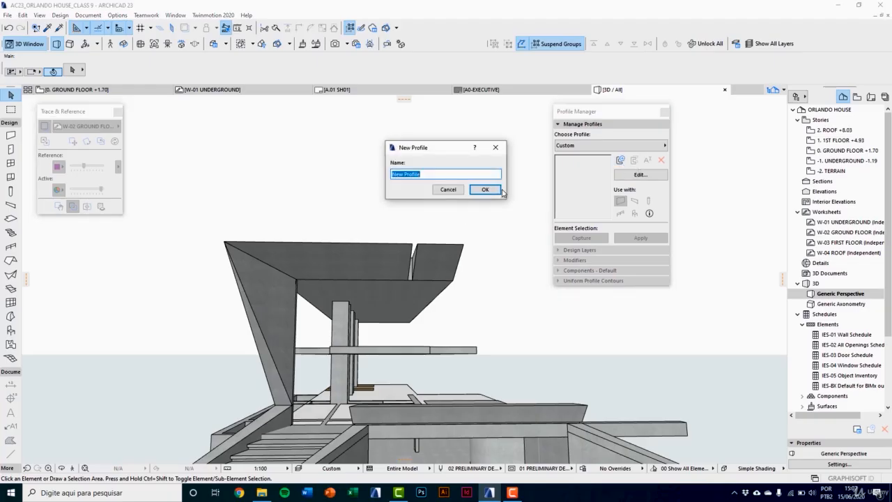
type("ste")
key("BackSpace")
type("STEEL COLUMN + CONCRETE D")
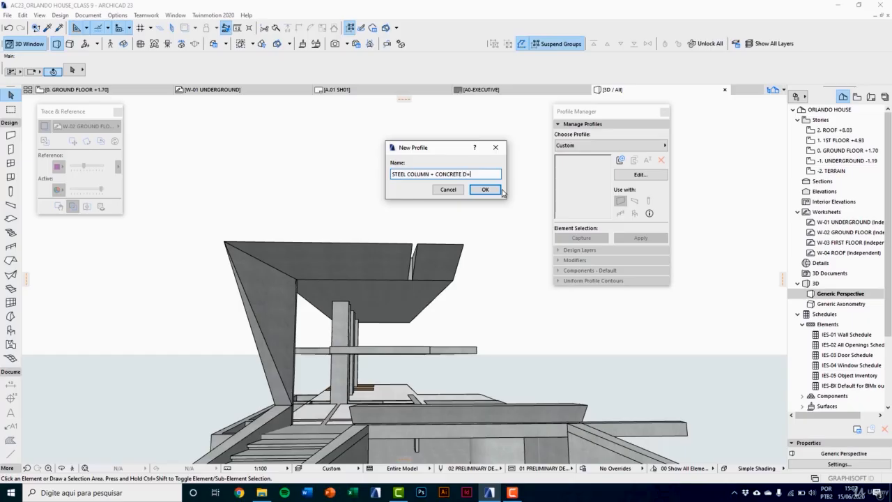
type("=20 cm")
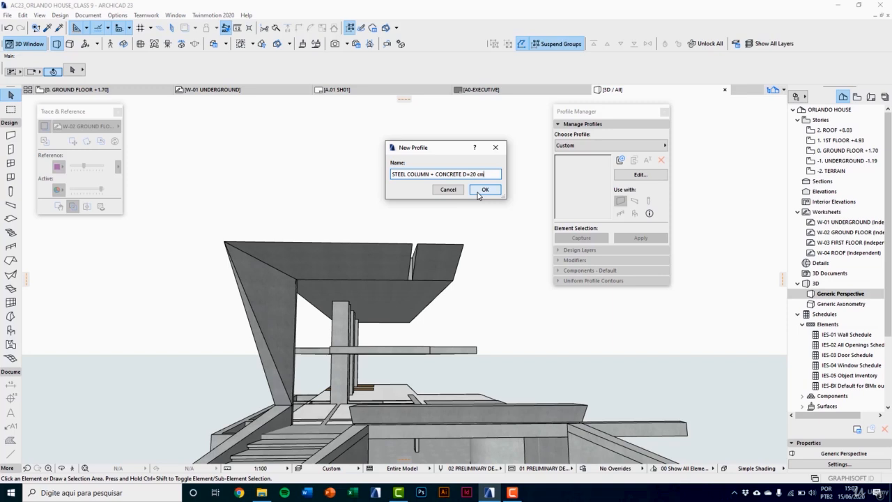
left_click(485, 189)
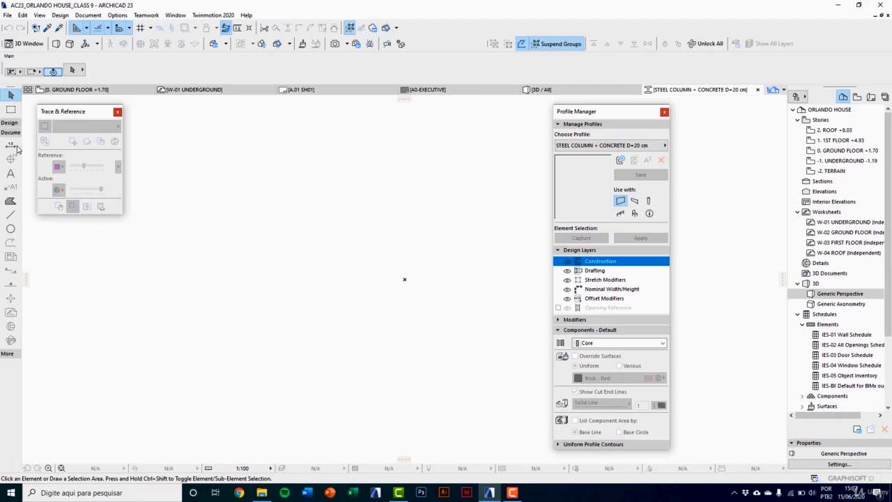
Step: Draw a circle with a 10 cm radius centred on the profile origin
left_click(11, 228)
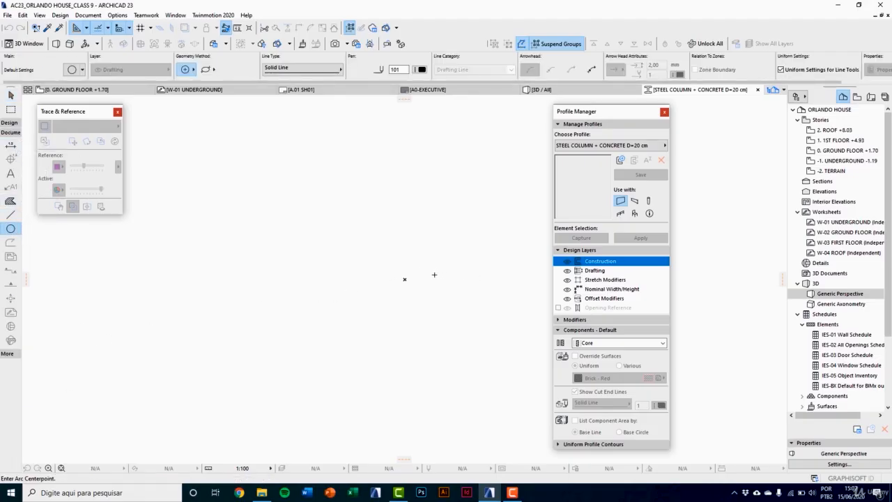
scroll(421, 284, "up", 3)
left_click(378, 272)
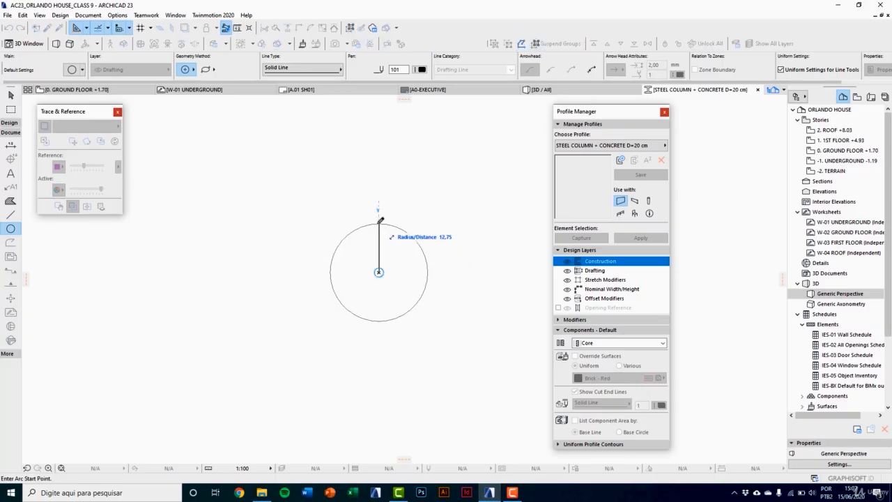
type("1")
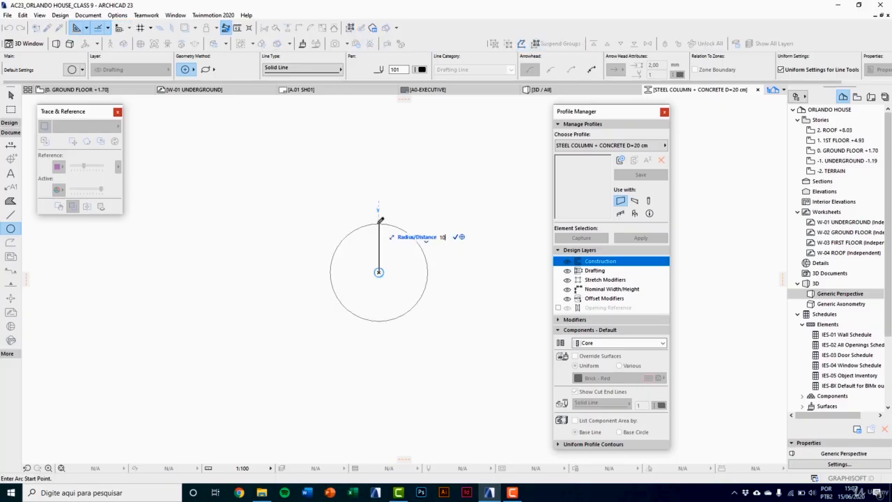
type("0")
key("Return")
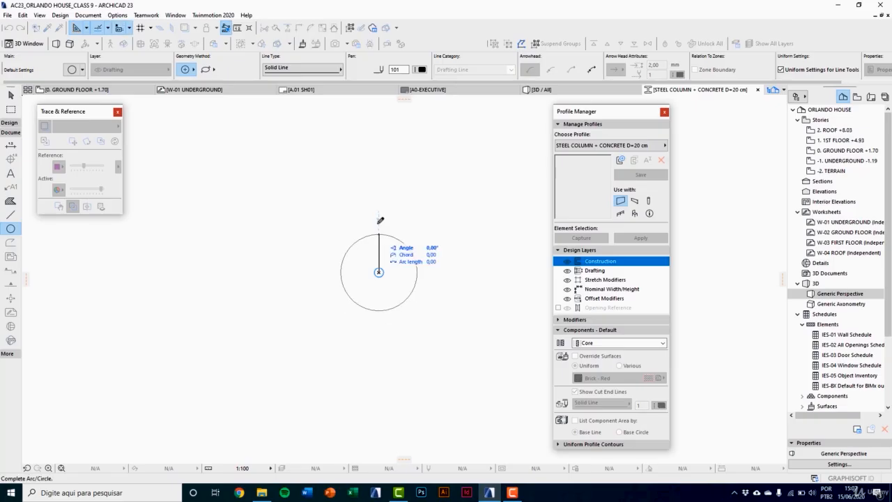
left_click(380, 224)
Step: Draw a second circle with a 9 cm radius, concentric with the 10 cm circle
scroll(389, 297, "up", 2)
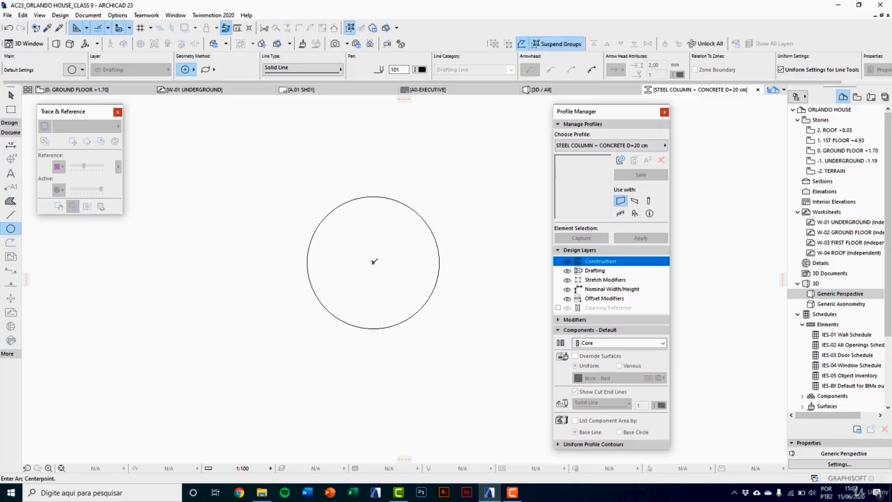
left_click(372, 262)
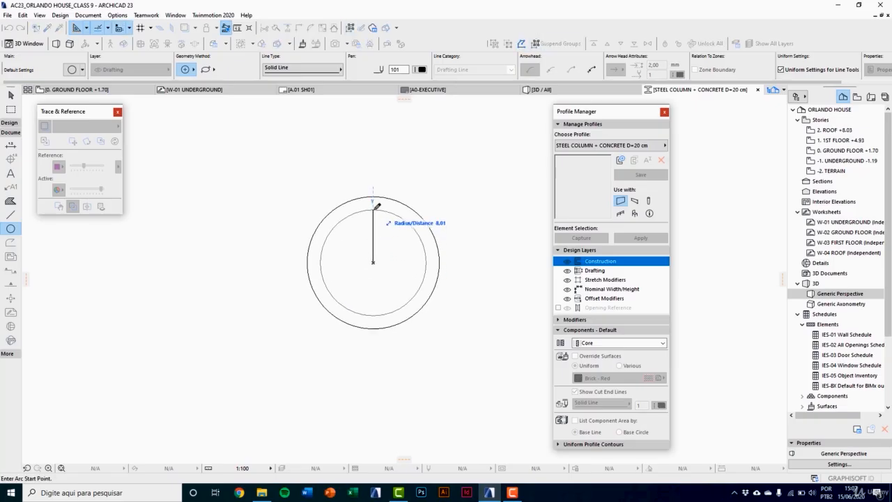
type("9")
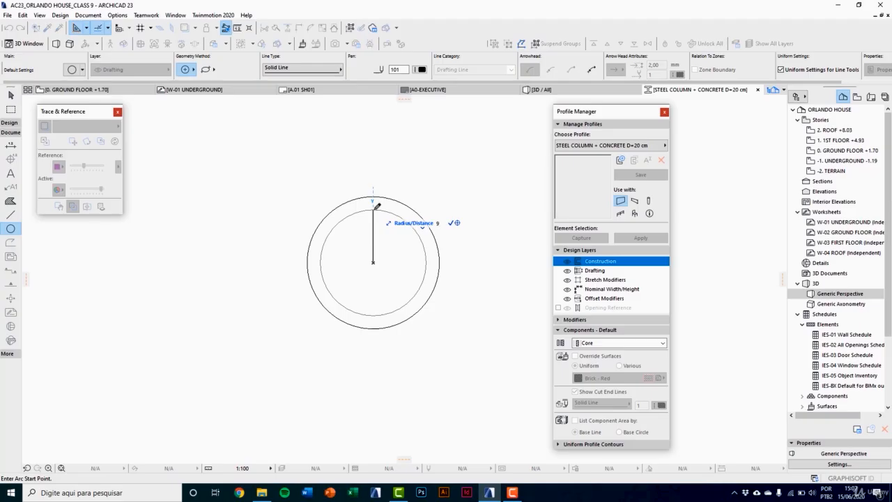
key("Return")
left_click(376, 200)
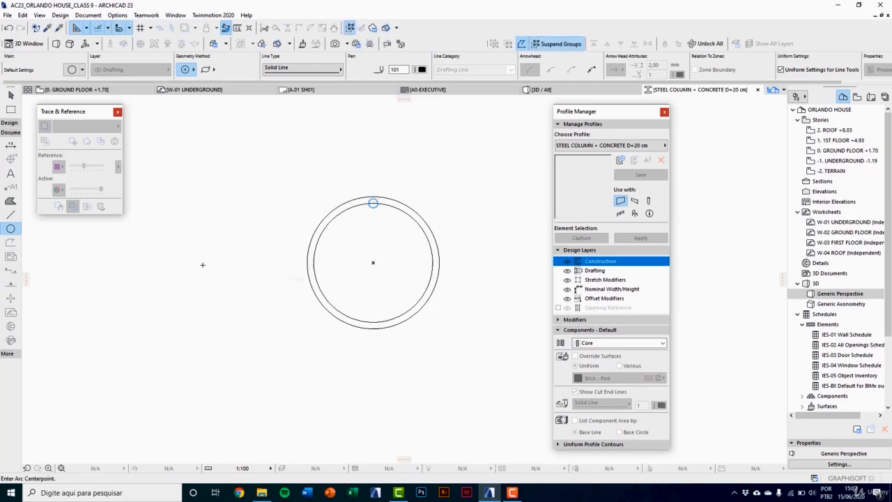
Step: Fill the inner circle with the ST-06 Reinforced Concrete - Structural building material
left_click(10, 201)
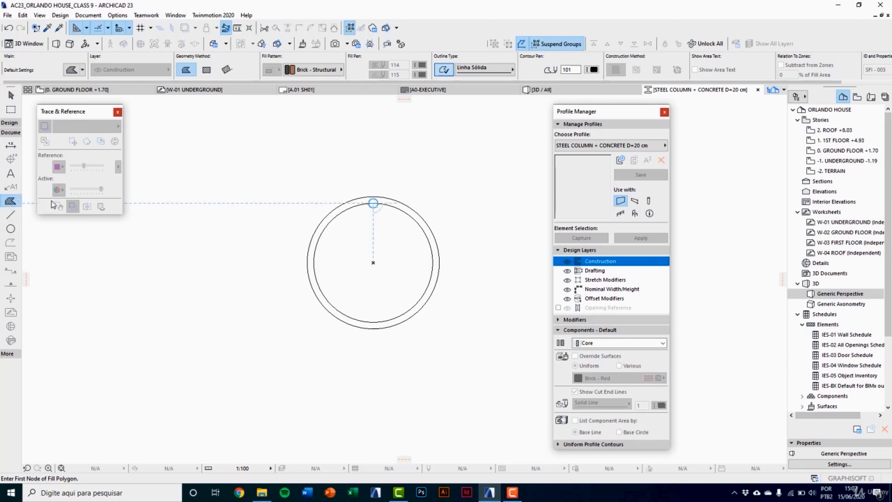
left_click(314, 70)
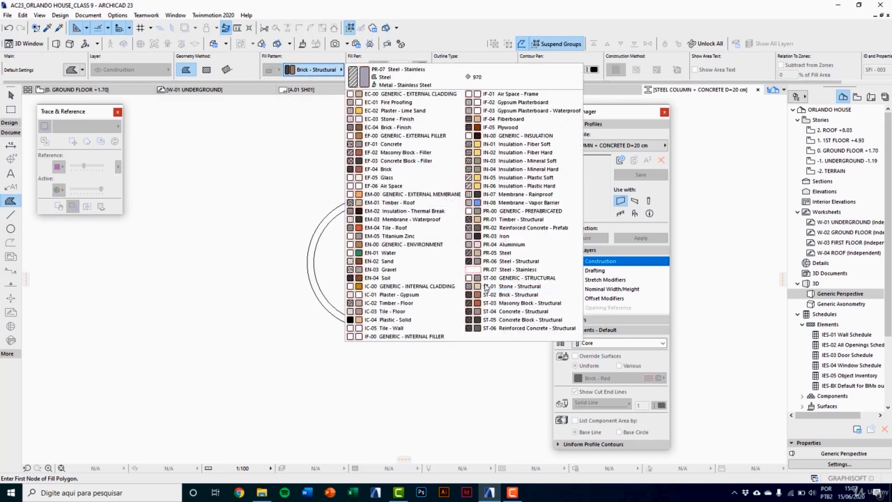
left_click(498, 329)
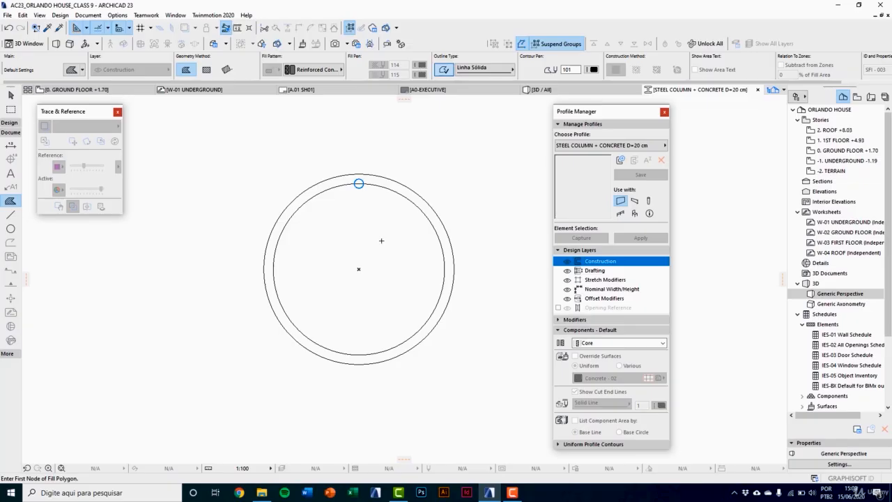
left_click(381, 240)
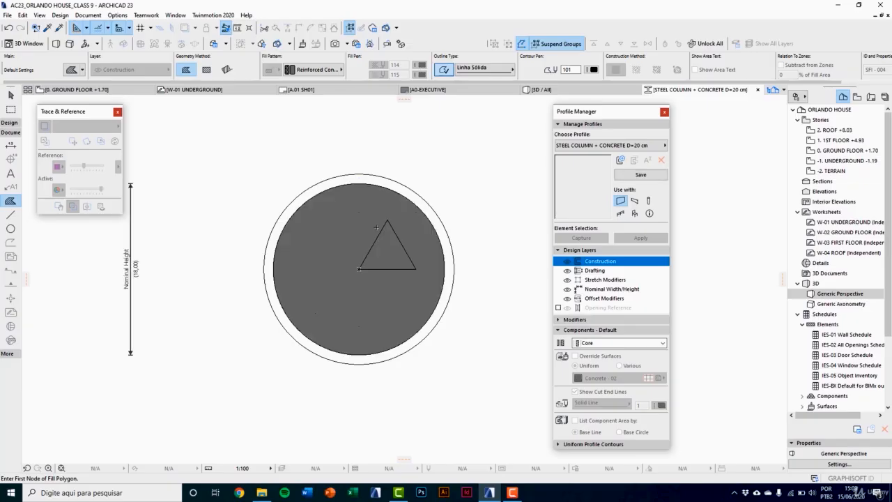
Step: Fill the outer circle with the PR-06 Steel - Structural building material
scroll(347, 260, "down", 2)
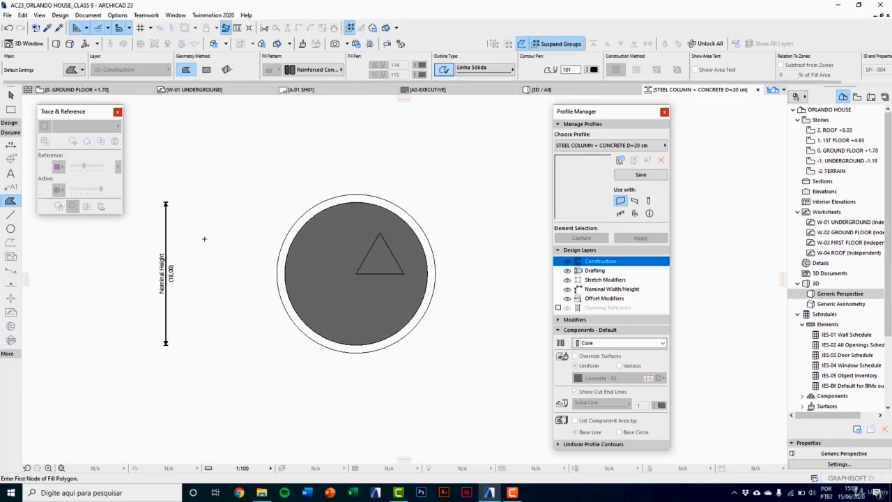
left_click(306, 73)
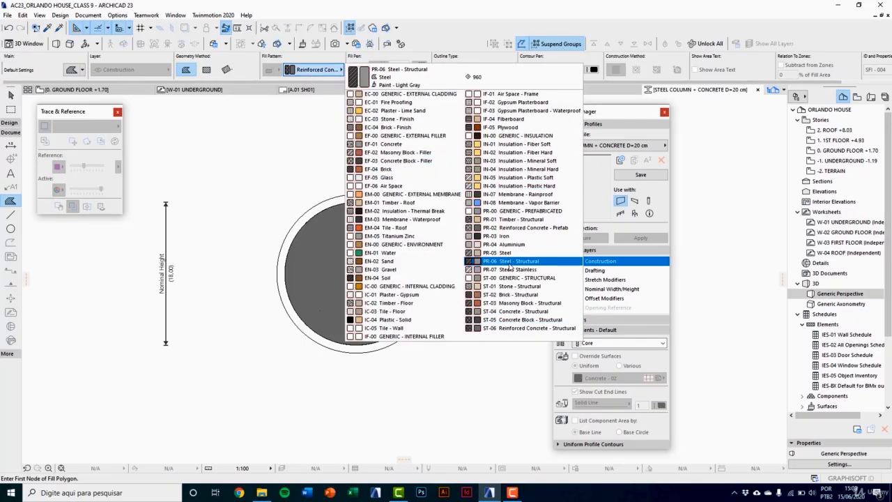
left_click(510, 263)
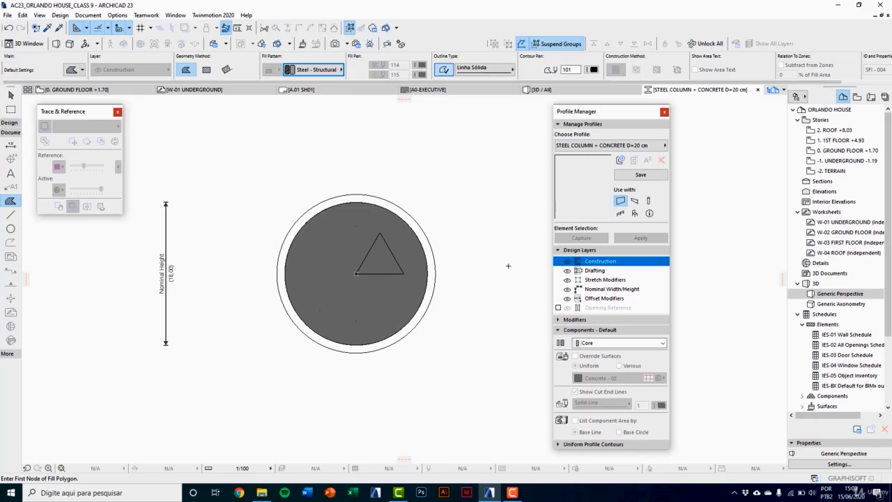
scroll(389, 245, "up", 3)
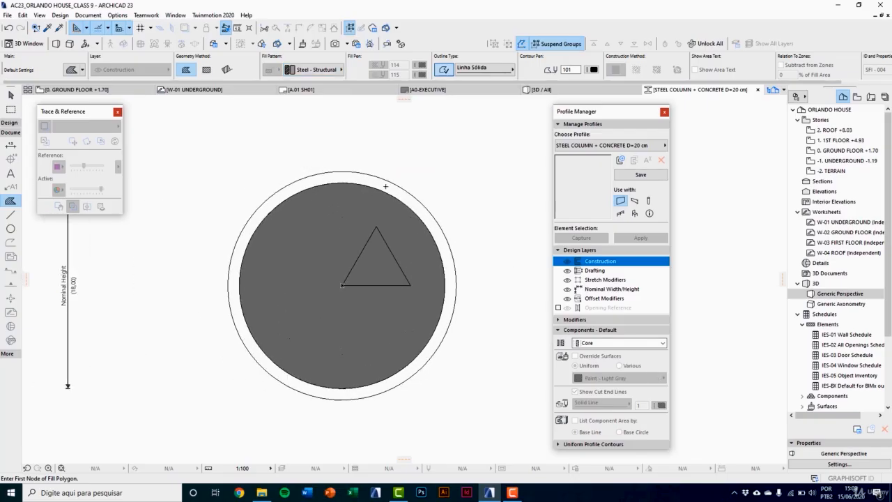
left_click(385, 186)
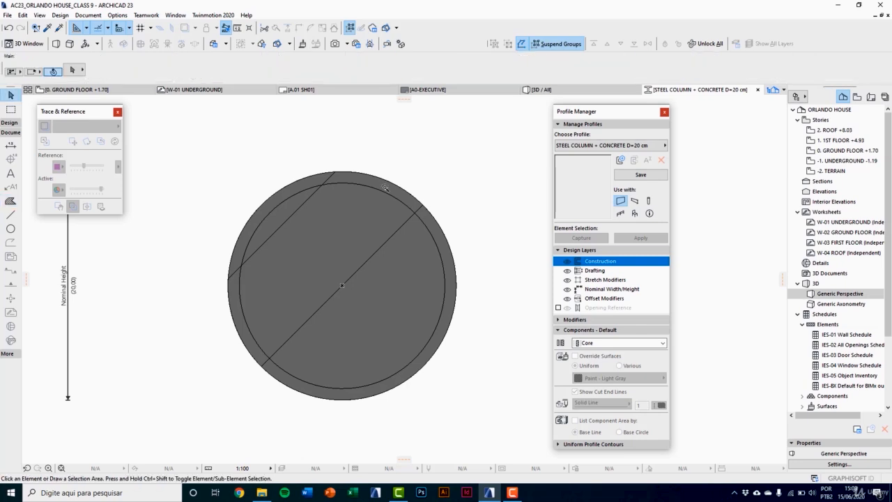
Step: Cut the inner circle out of the steel fill as a hole, and check the steel ring and concrete core as separate components
left_click(383, 187, "shift")
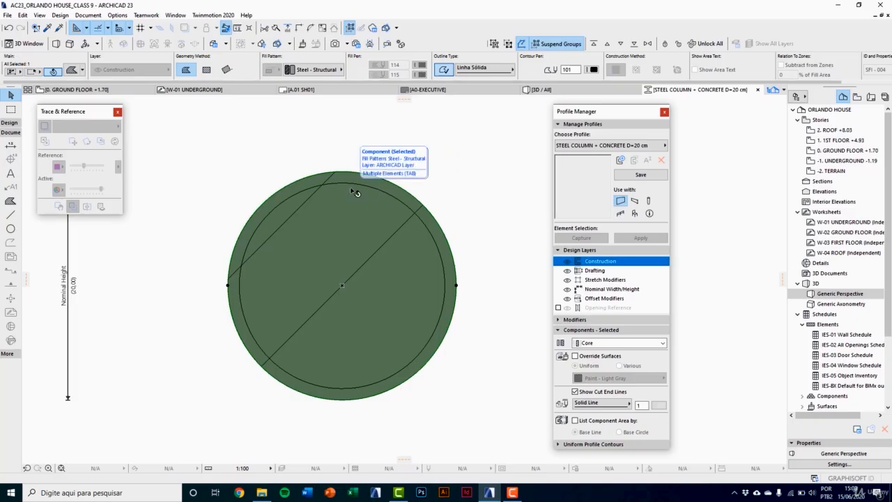
left_click(9, 202)
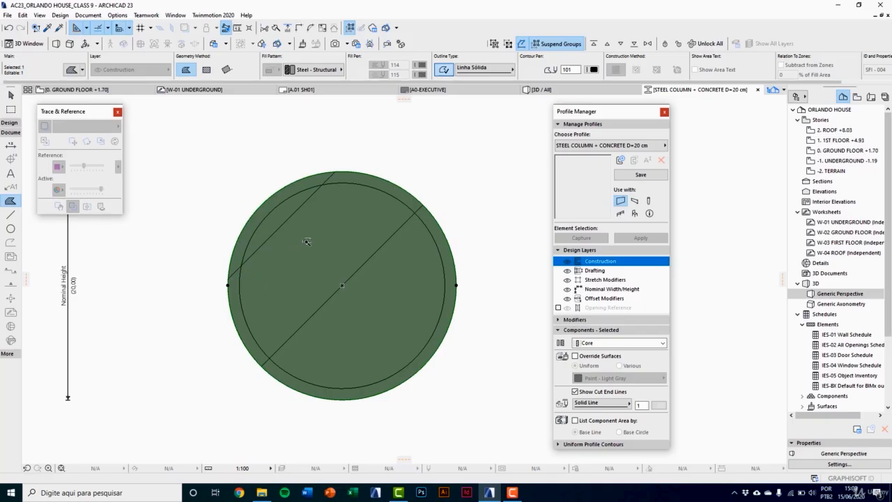
left_click(333, 230)
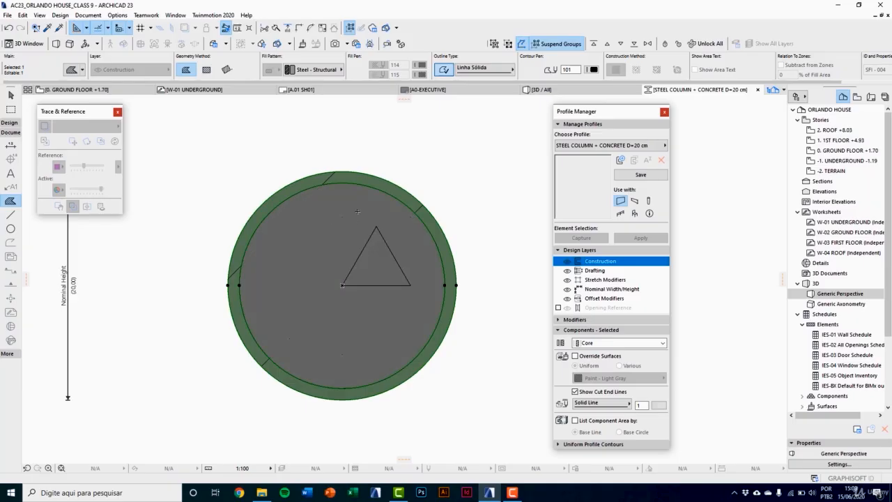
scroll(356, 209, "up", 3)
key("Escape")
key("Escape")
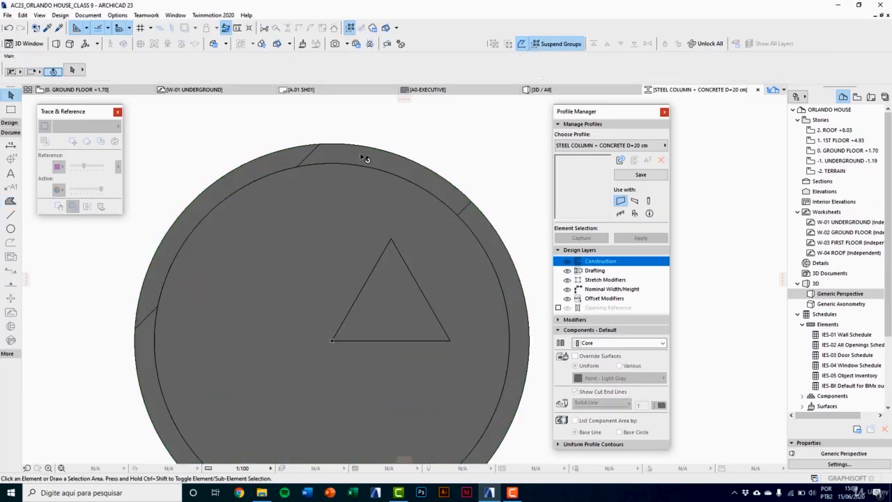
left_click(354, 150)
scroll(335, 167, "down", 3)
scroll(337, 147, "up", 2)
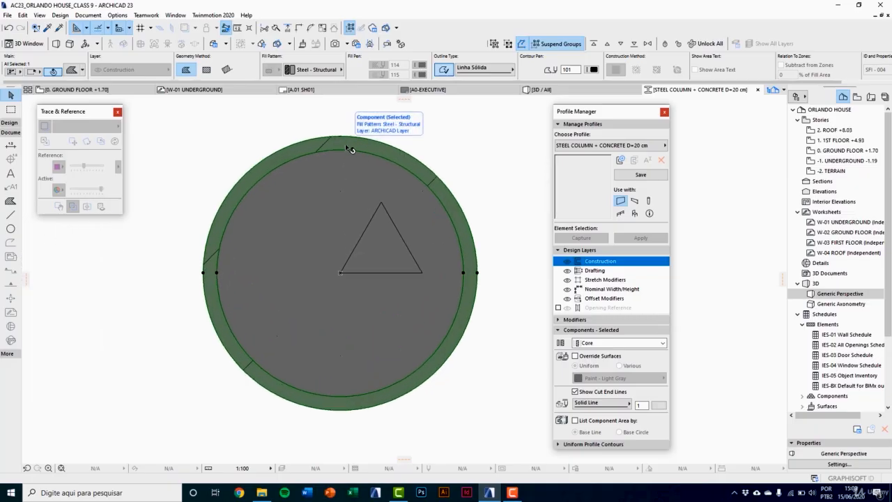
key("Escape")
left_click(318, 225)
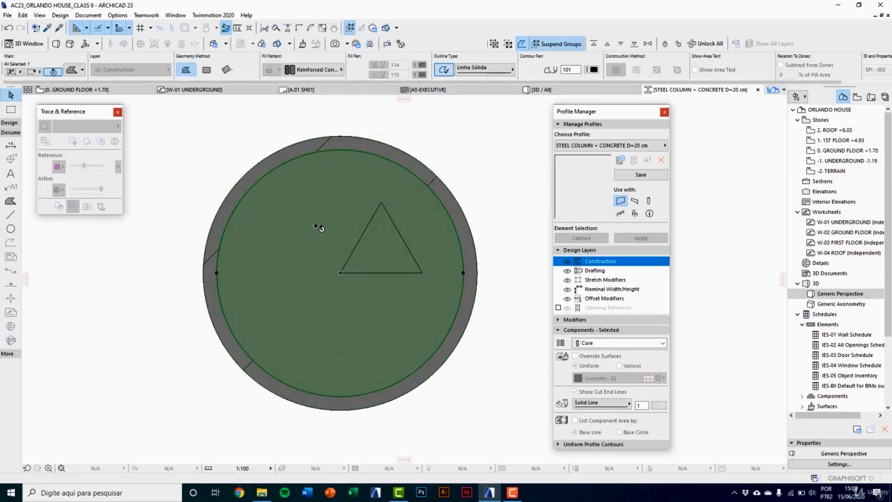
key("Escape")
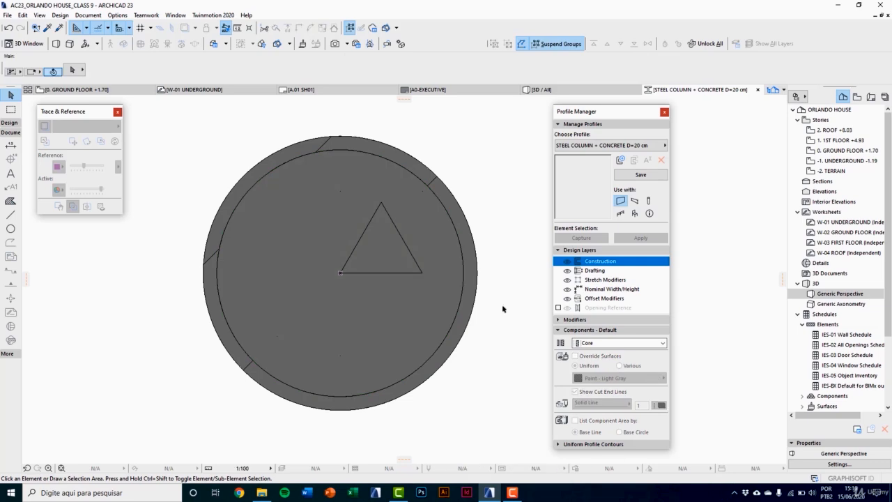
Step: Make the steel ring a Finish component with its surfaces overridden by Paint - Glossy White and its cut end lines in pen 101
scroll(448, 215, "up", 2)
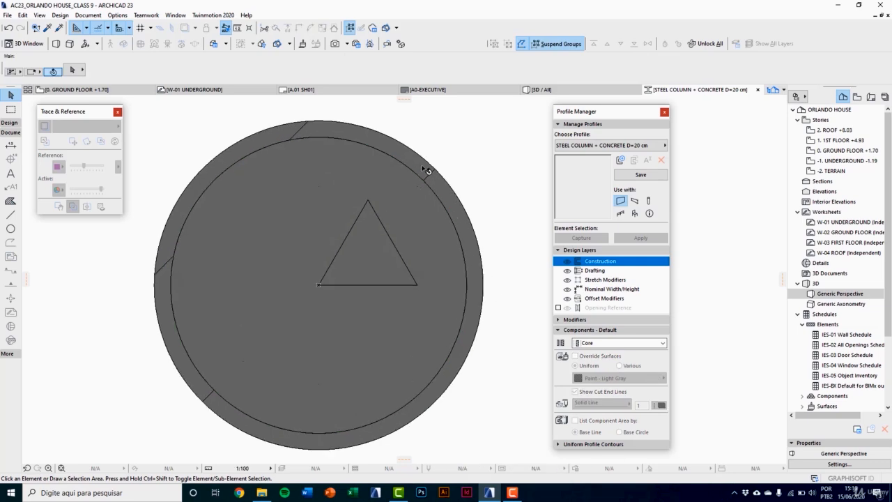
left_click(426, 170)
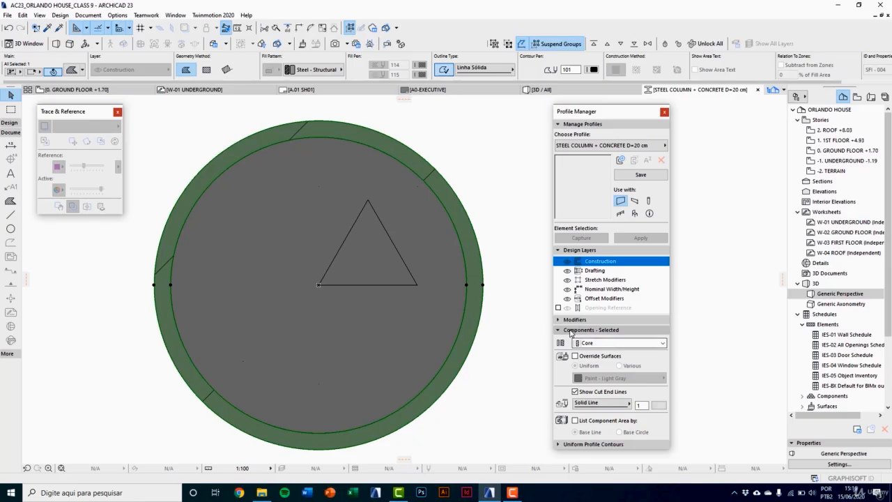
left_click(594, 345)
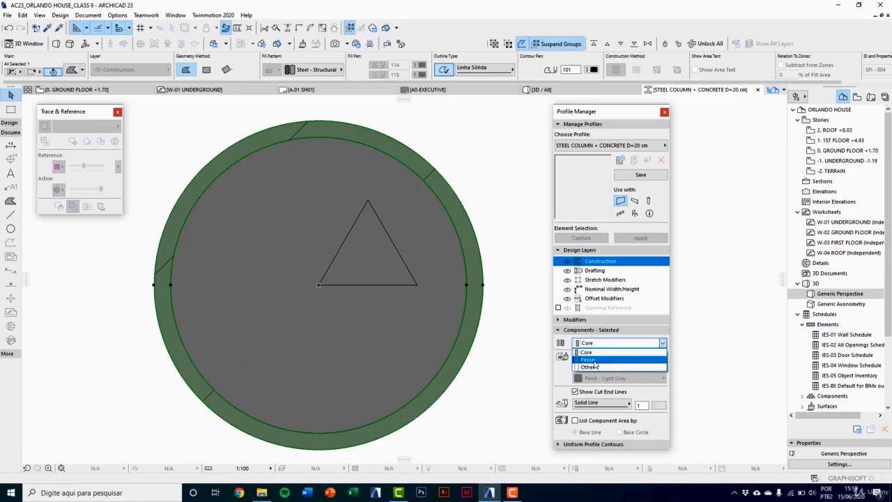
left_click(594, 361)
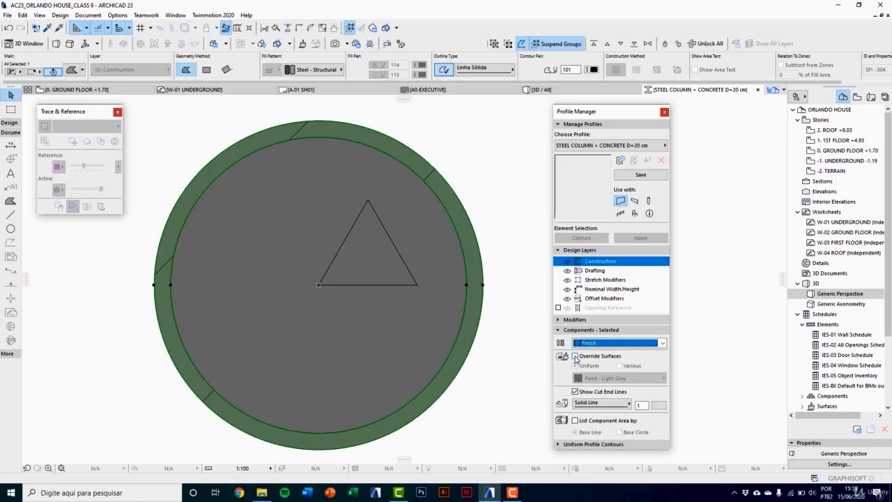
left_click(574, 355)
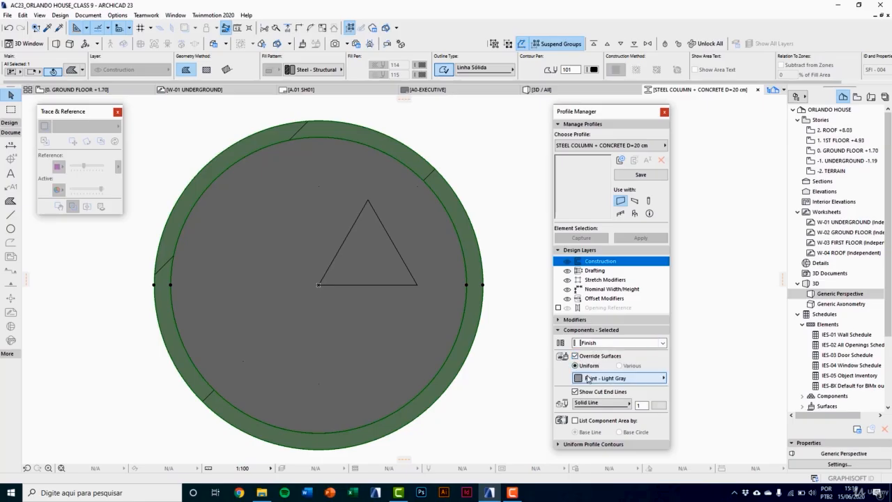
left_click(588, 378)
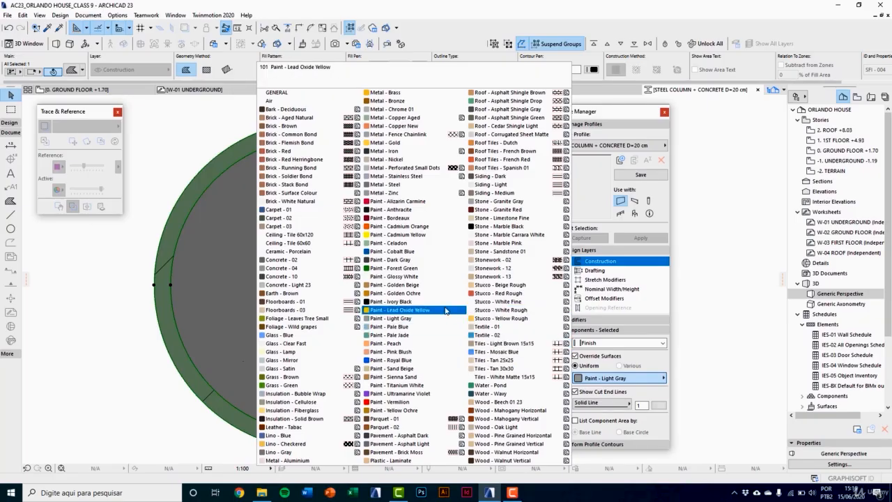
left_click(418, 276)
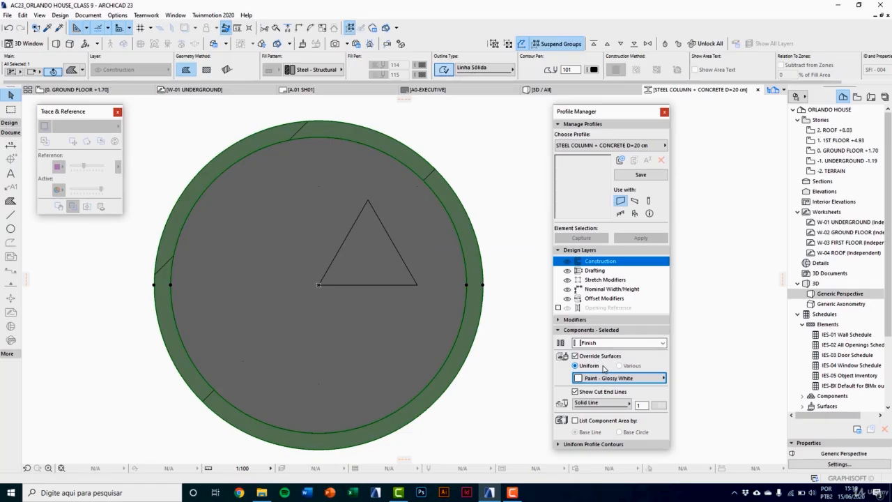
left_click(653, 410)
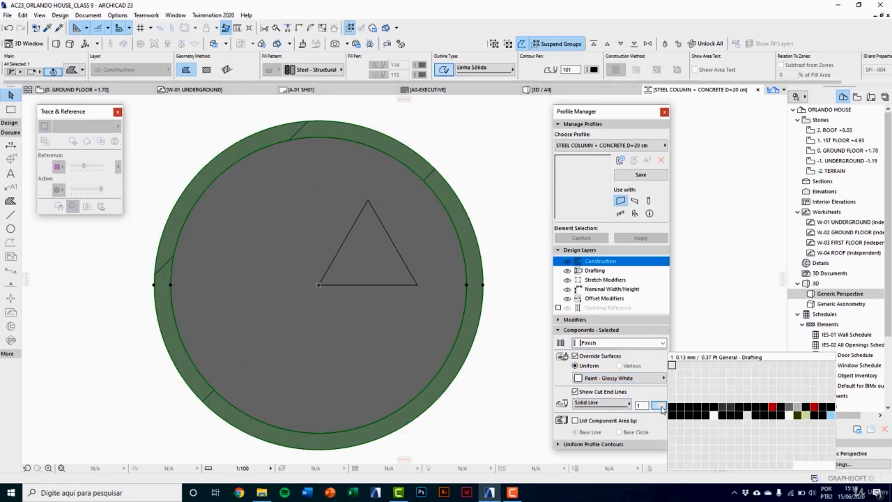
left_click(674, 410)
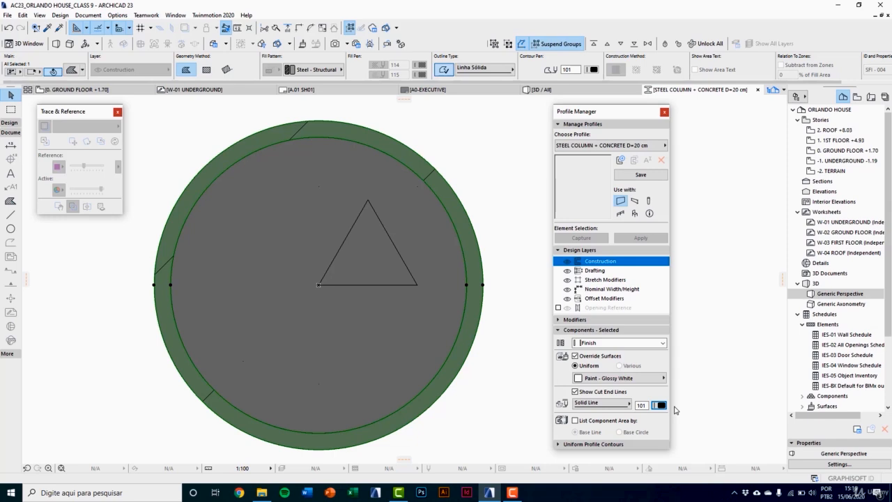
Step: Make the profile available for columns only, save it and close the Profile Manager
left_click(635, 203)
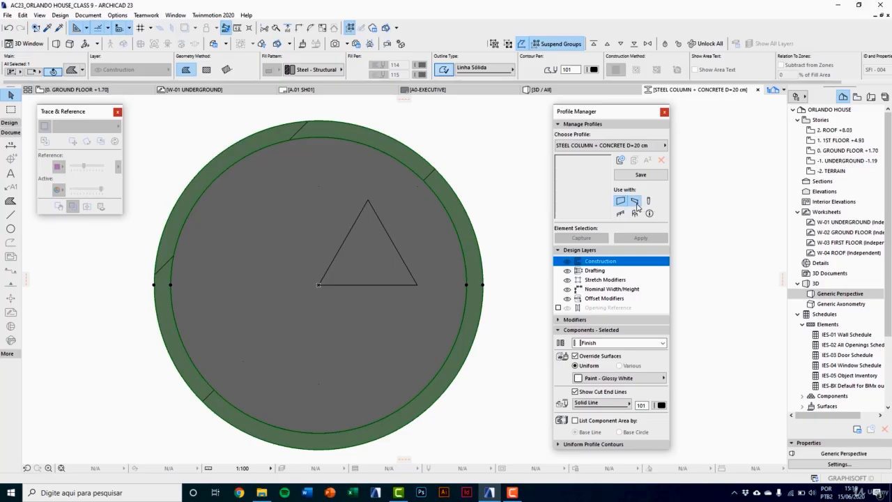
left_click(647, 203)
left_click(634, 201)
left_click(620, 201)
left_click(642, 175)
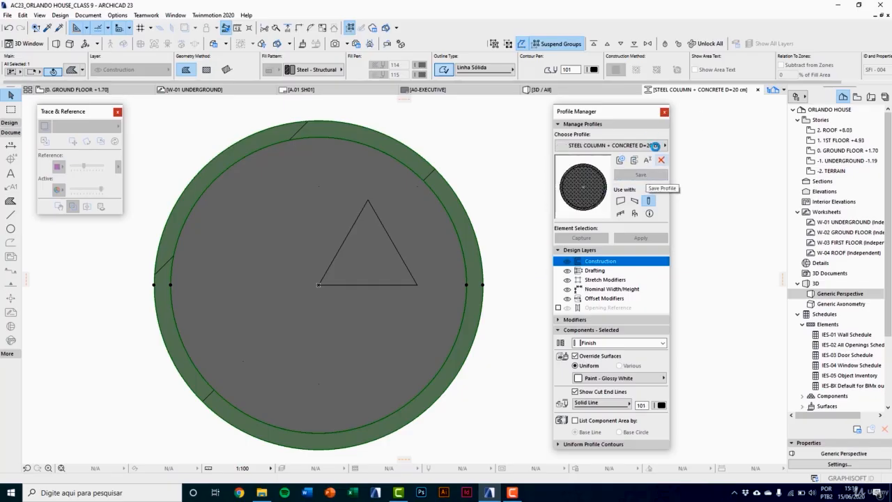
left_click(664, 111)
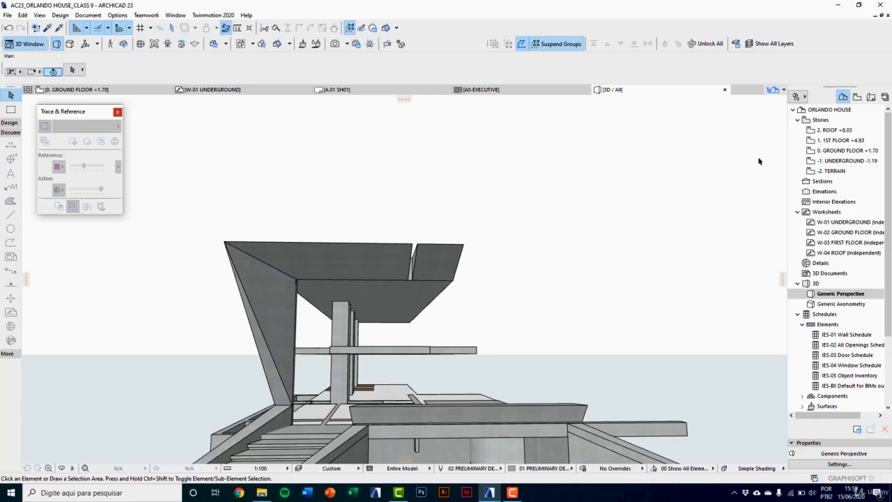
Step: Open the ground floor plan and locate the paired round columns near the slab corner in the W-02 GROUND FLOOR trace reference
double_click(836, 150)
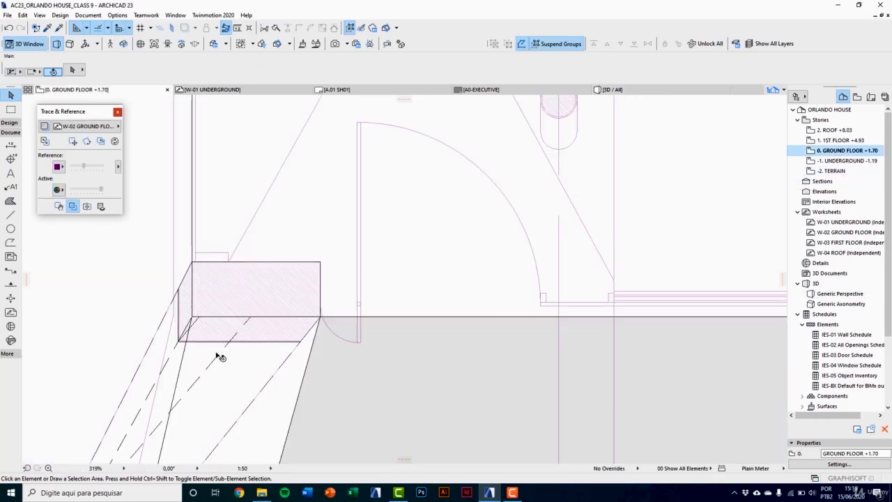
scroll(220, 330, "down", 6)
left_click(107, 127)
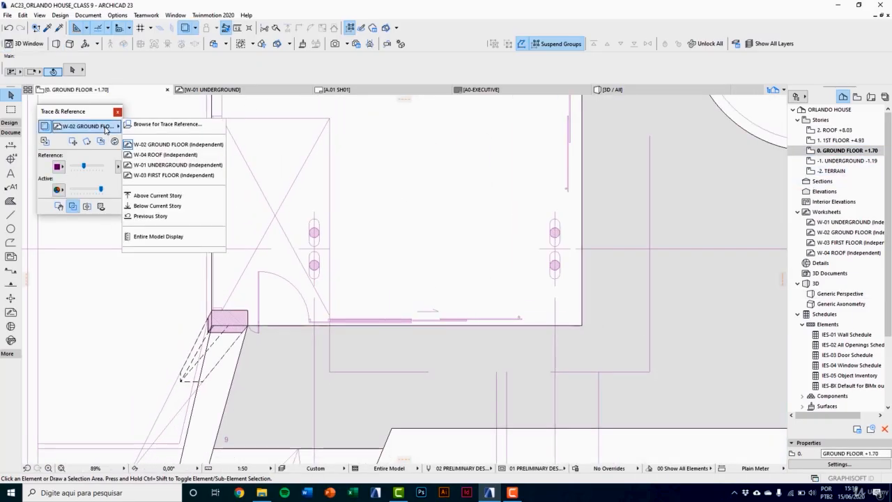
left_click(350, 215)
scroll(376, 265, "up", 5)
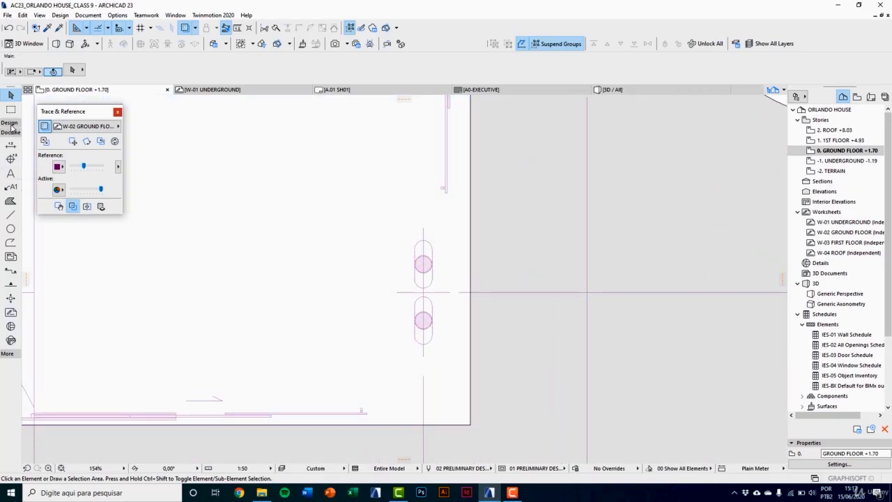
Step: Set the column defaults to the complex profile STEEL COLUMN + CONCRETE D=20 cm and turn off the end and side surface overrides
left_click(10, 123)
left_click(10, 190)
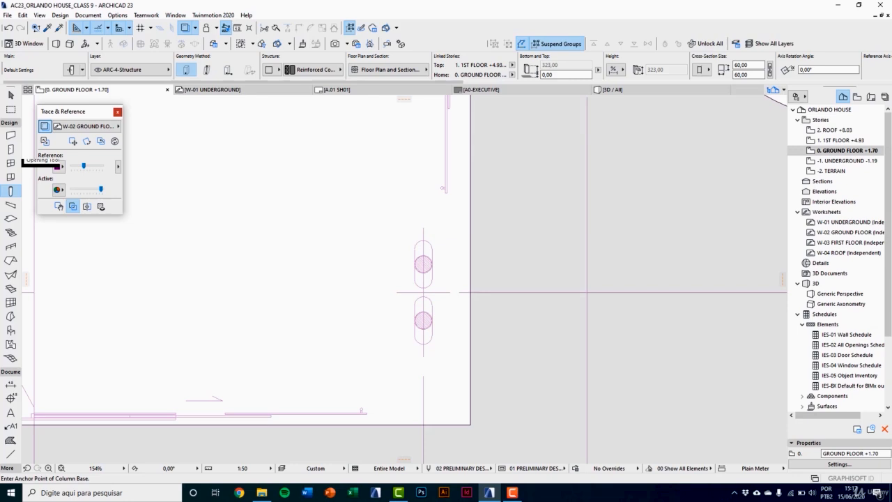
left_click(74, 70)
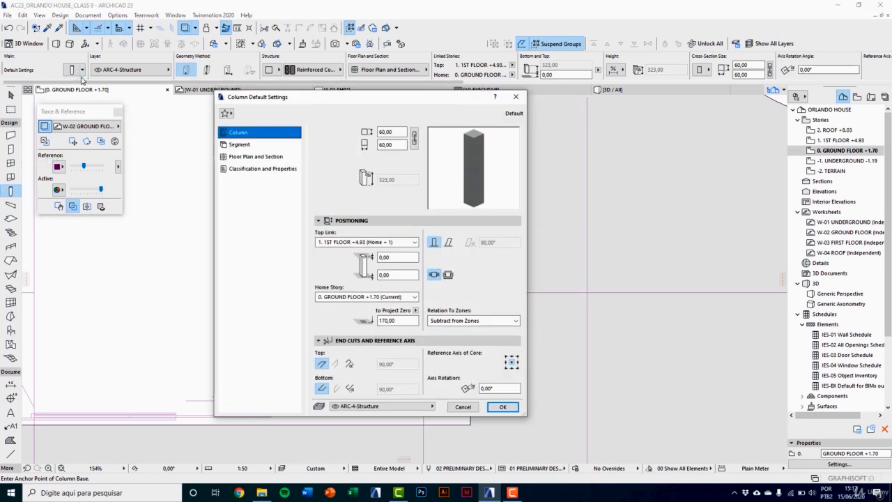
left_click(236, 146)
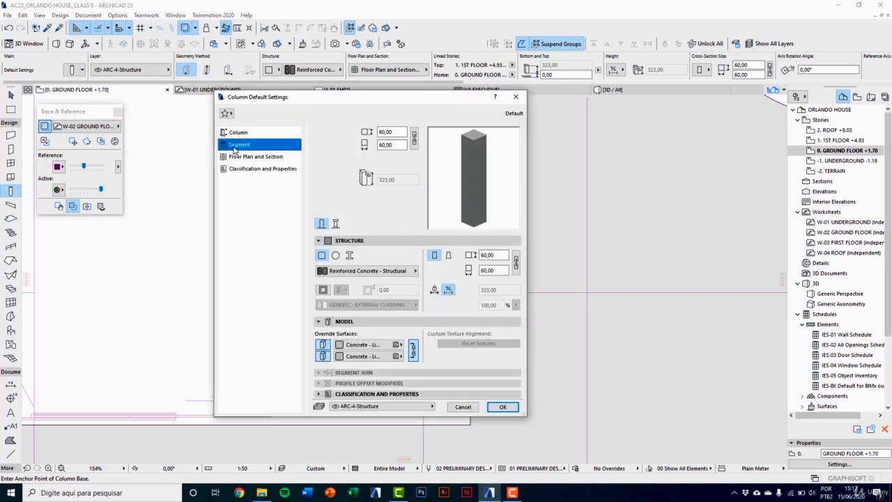
left_click(349, 255)
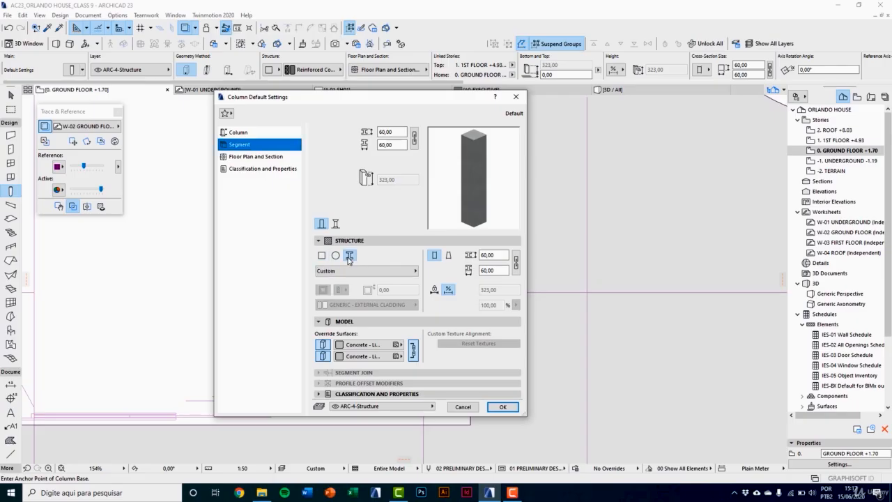
left_click(374, 271)
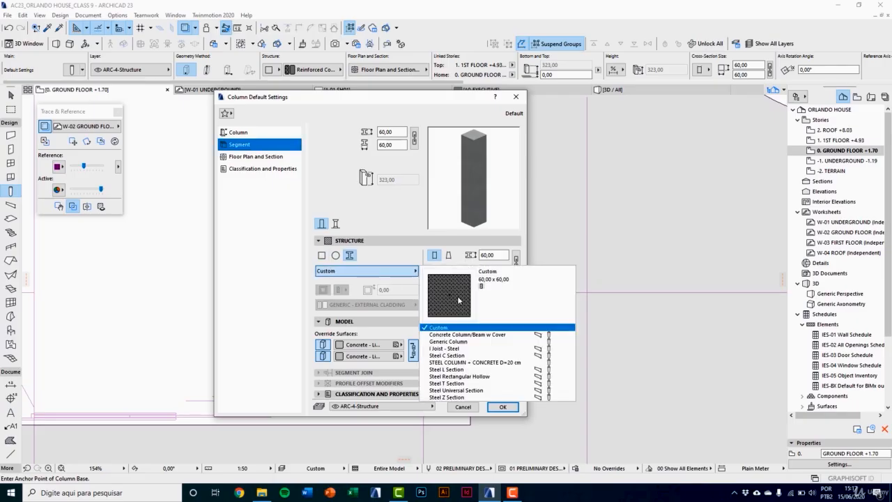
left_click(463, 363)
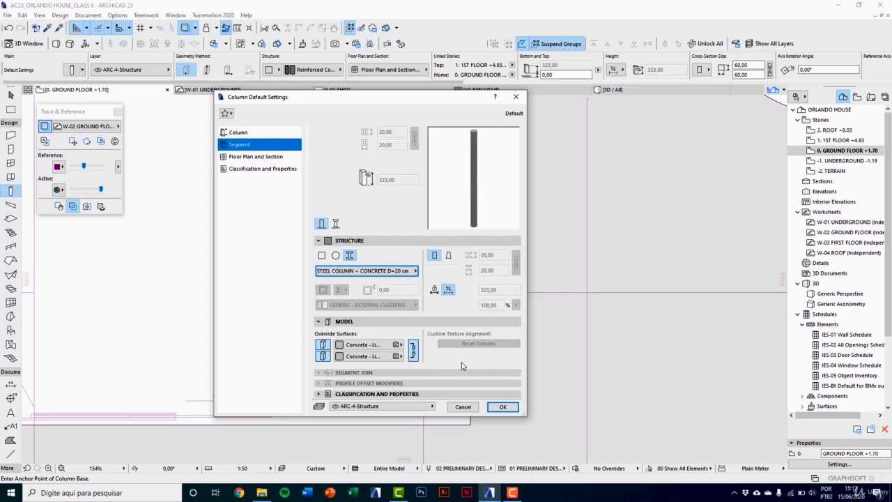
left_click(323, 344)
left_click(323, 356)
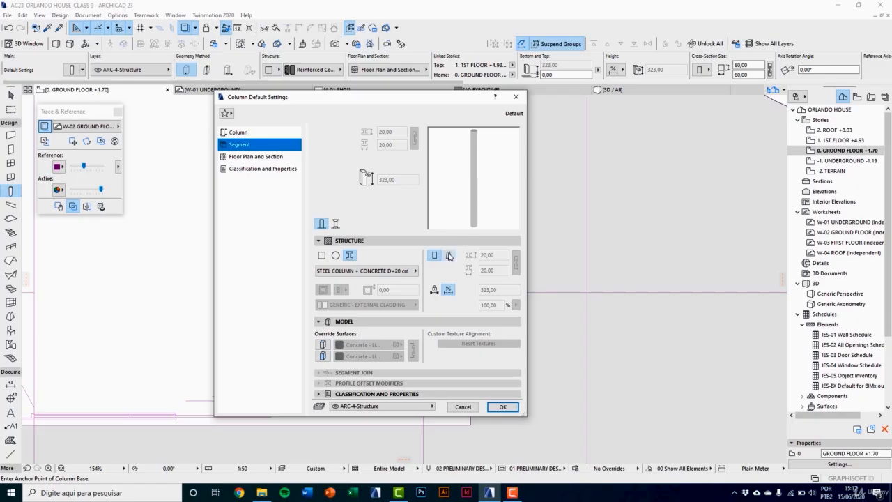
Step: Make the default column slanted at 80° and offset its top by -30 from the 1ST FLOOR top link
left_click(249, 133)
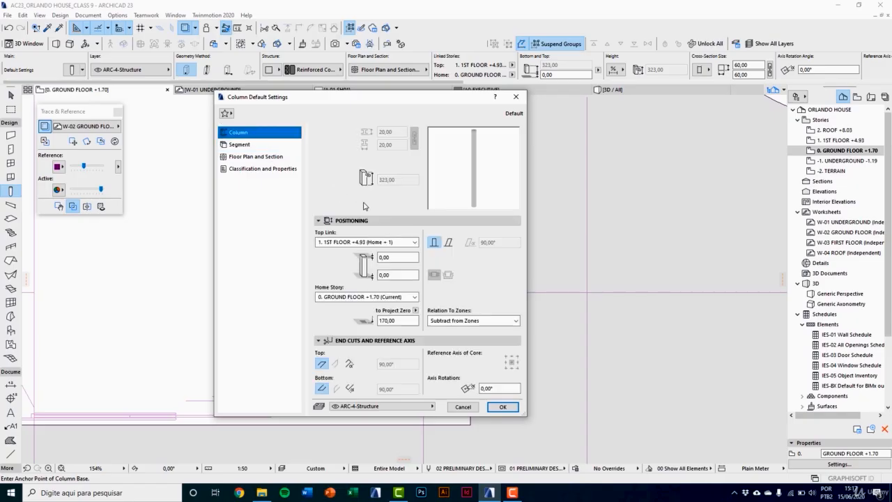
left_click(449, 243)
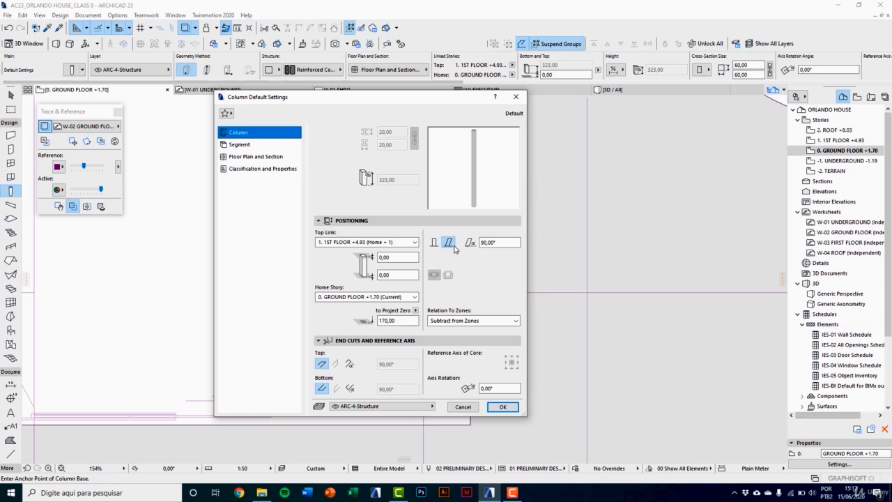
left_click_drag(498, 243, 463, 245)
type("80")
key("Return")
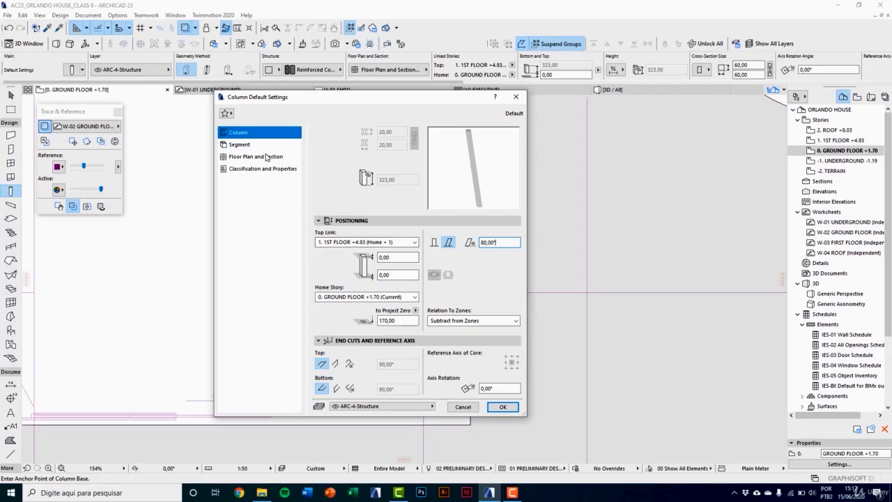
left_click(391, 257)
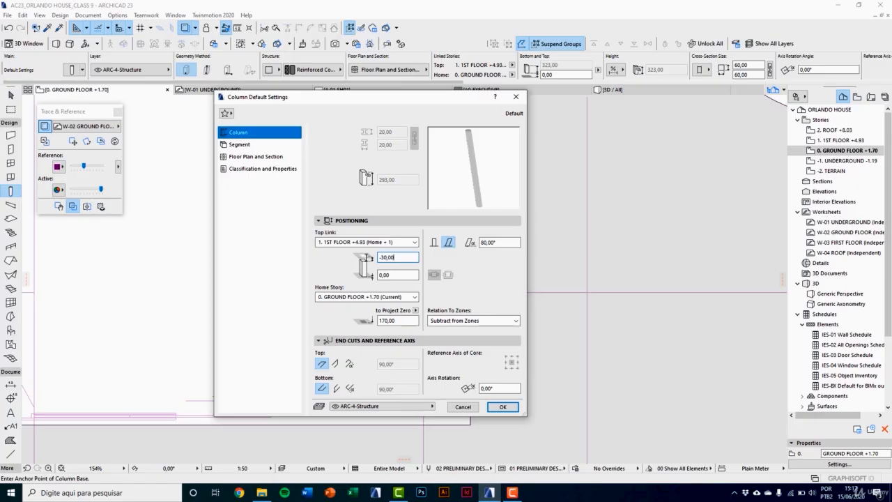
left_click(399, 276)
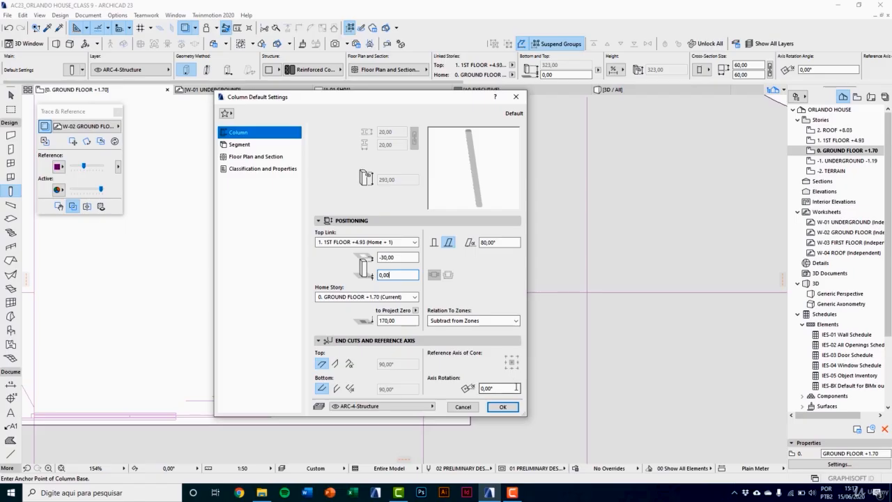
Step: Confirm the column defaults and place a slanted column at the centre of the upper circle in the trace reference
left_click(501, 406)
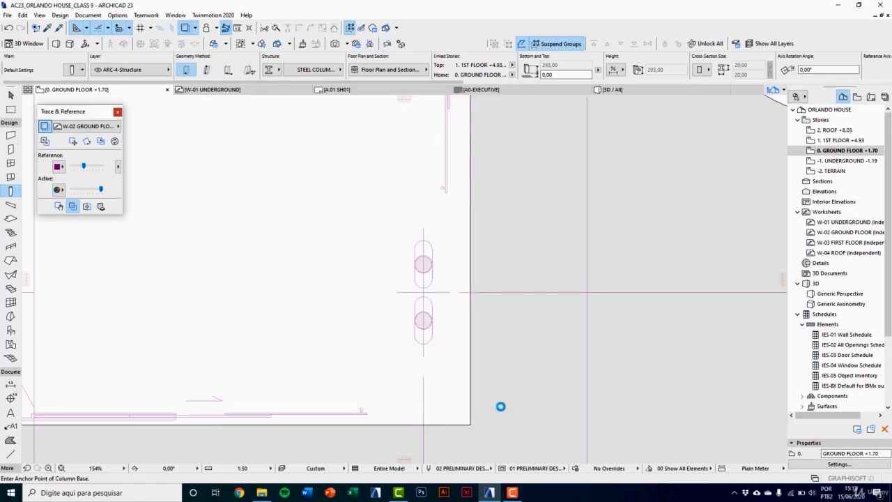
scroll(430, 264, "up", 5)
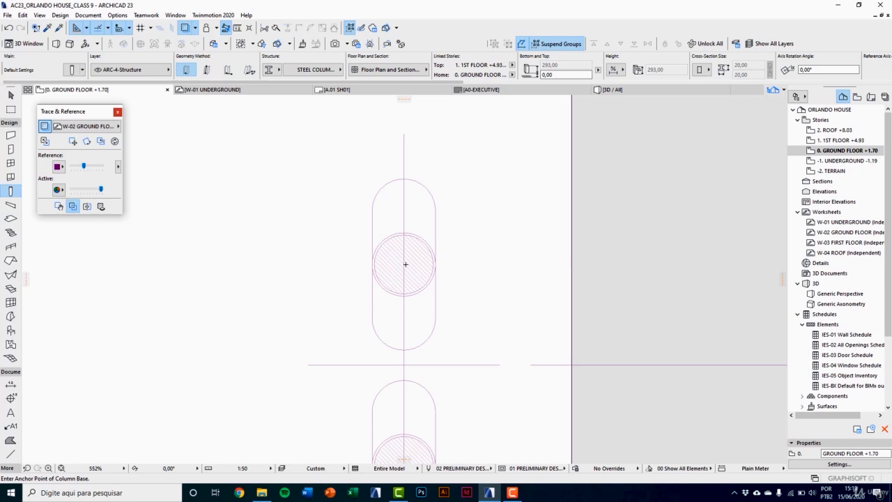
left_click(406, 264)
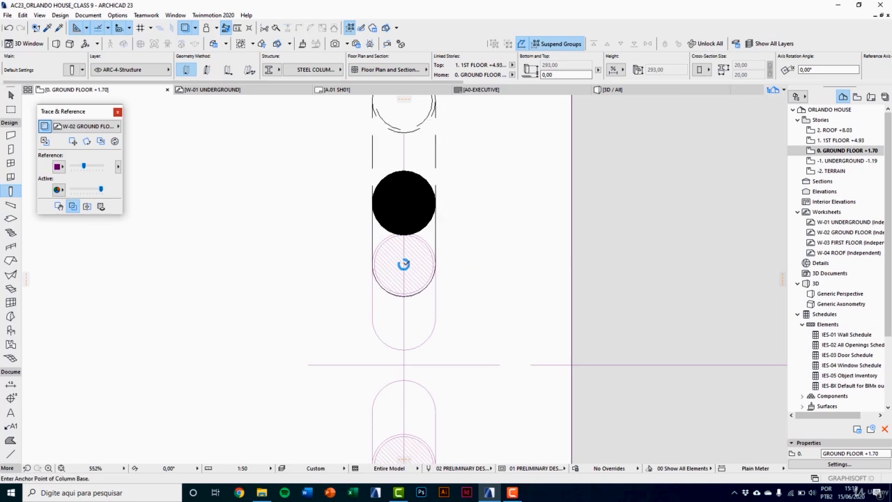
scroll(403, 264, "down", 4)
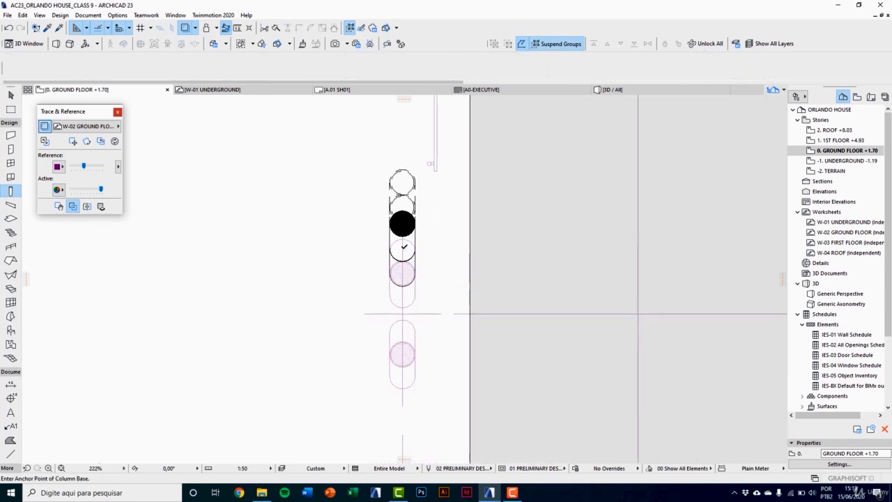
Step: Move the new column straight down by about 17 cm so its slanted outline matches the traced oval
key("shift+F1")
left_click(399, 238)
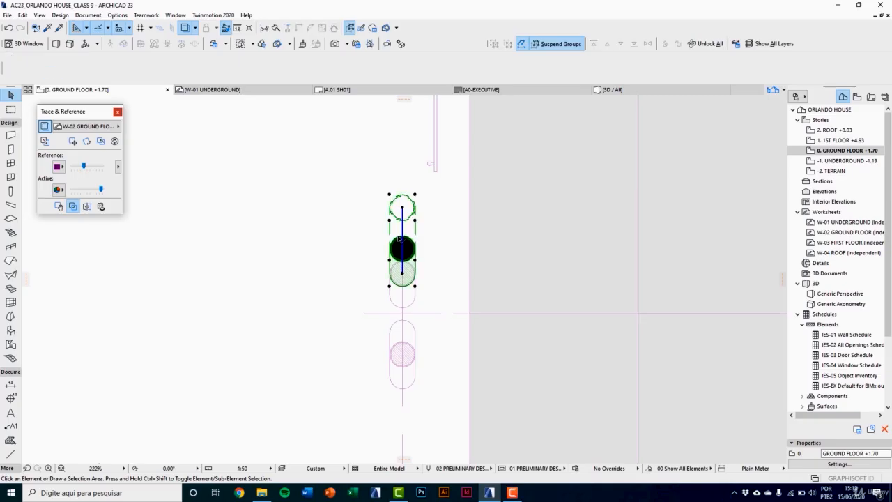
key("ctrl+d")
scroll(404, 307, "up", 2)
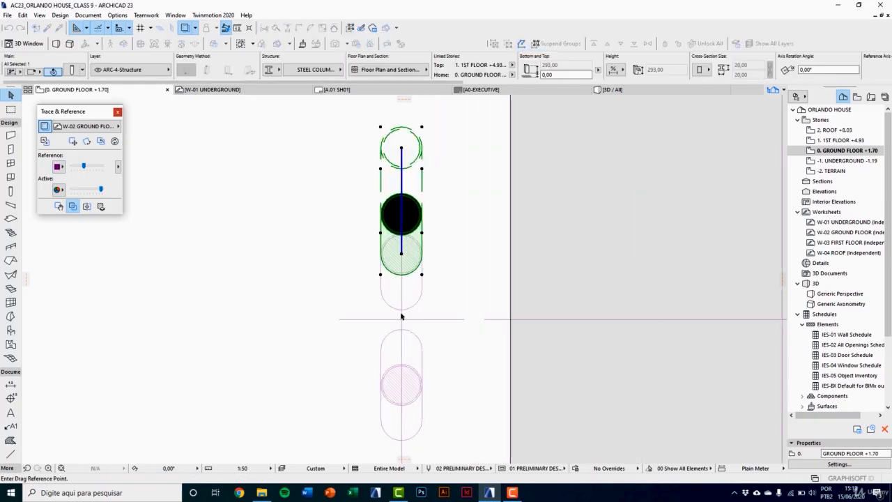
scroll(406, 280, "up", 2)
left_click(395, 219)
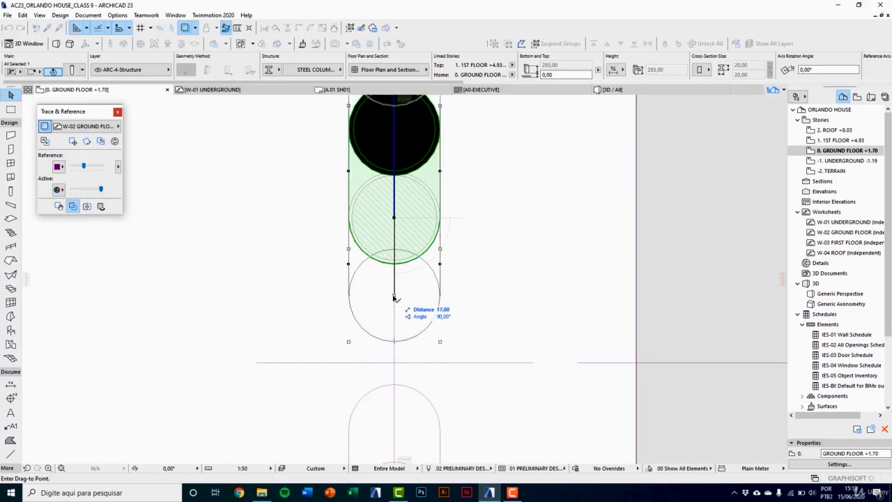
left_click(394, 299)
scroll(402, 348, "down", 2)
left_click(435, 288)
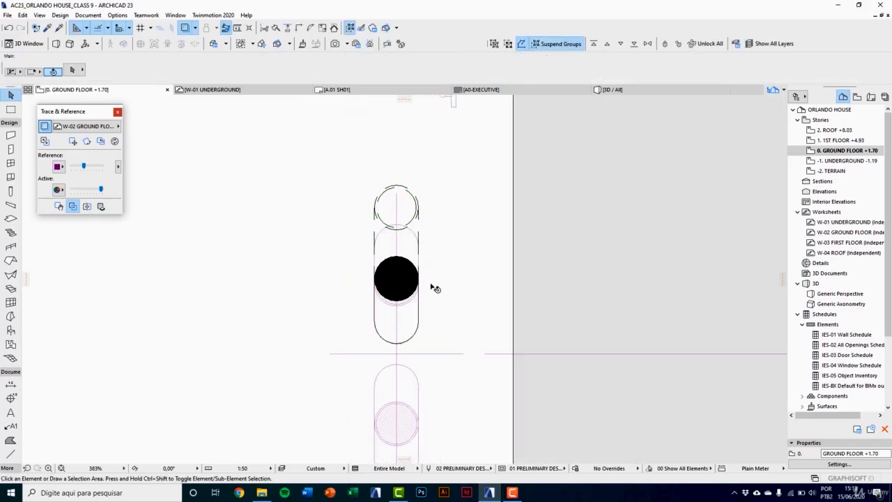
Step: Examine the slanted column under the upper slab in 3D, and return to the ground floor plan
key("F3")
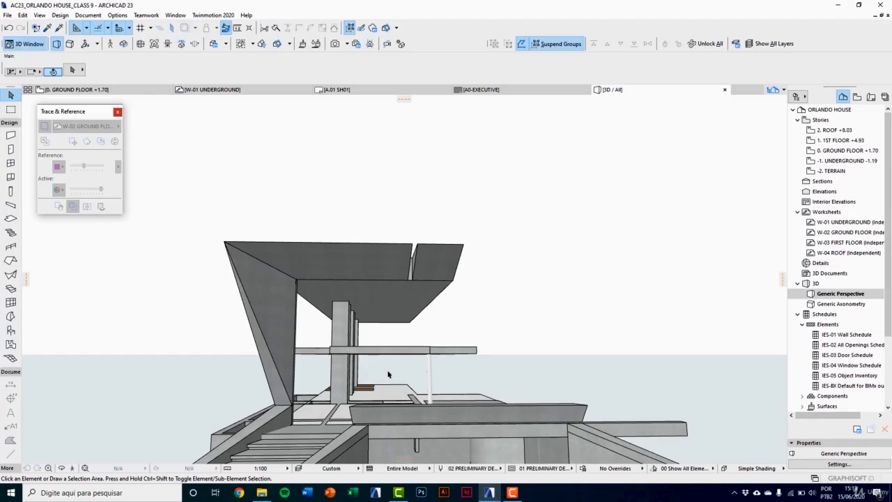
key("o")
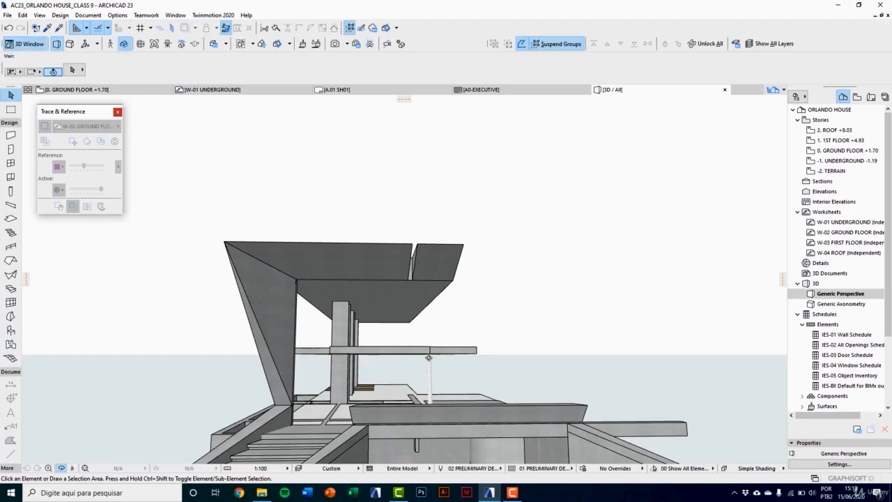
left_click_drag(426, 354, 390, 368)
scroll(437, 393, "up", 10)
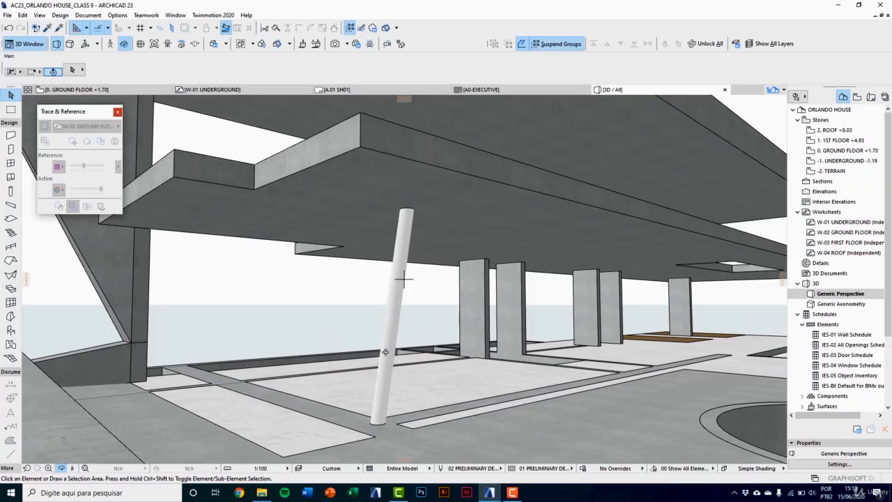
left_click(385, 351)
left_click(418, 318)
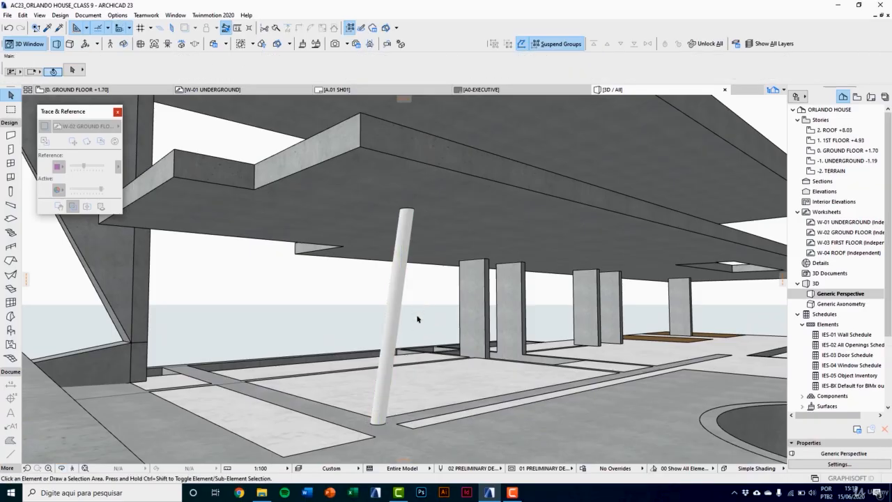
key("F2")
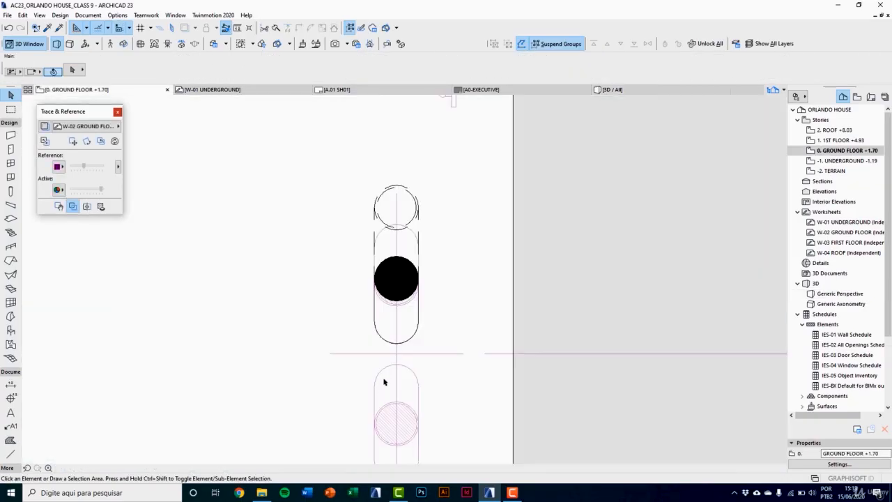
Step: Mirror a copy of the slanted column across the traced horizontal axis line between the two ovals
left_click(393, 286)
scroll(394, 286, "down", 2)
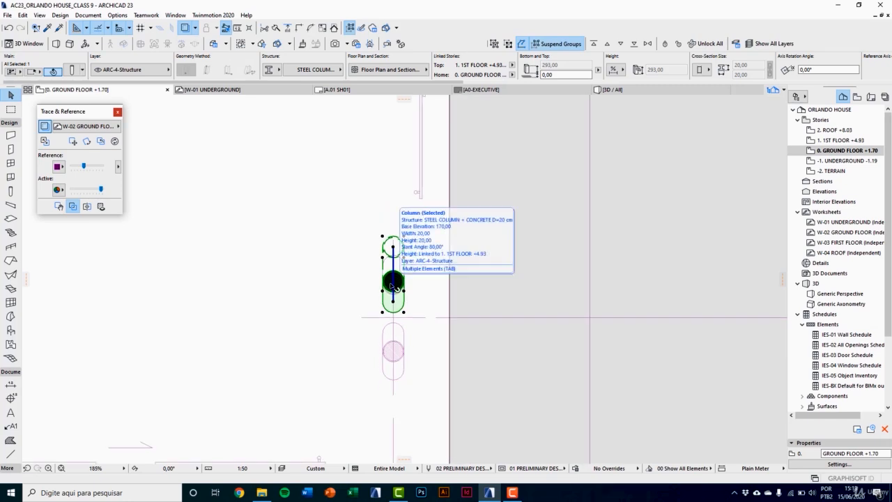
key("ctrl+alt+m")
scroll(397, 337, "up", 2)
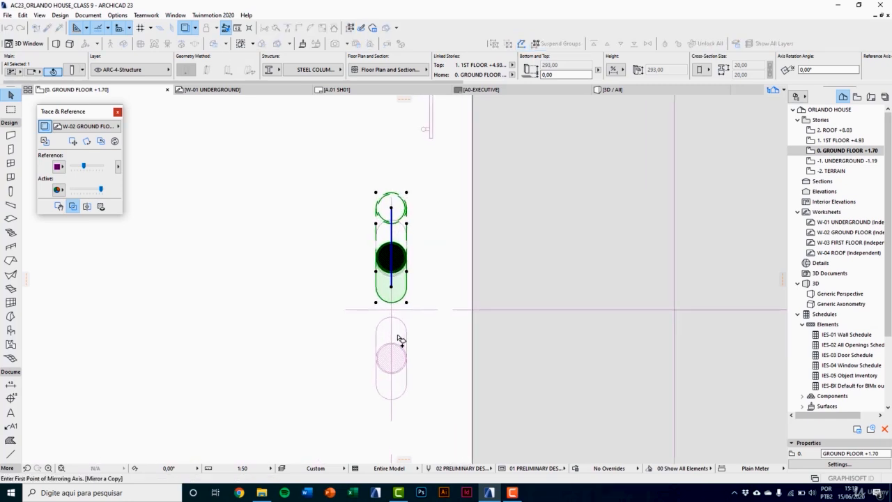
left_click(344, 310)
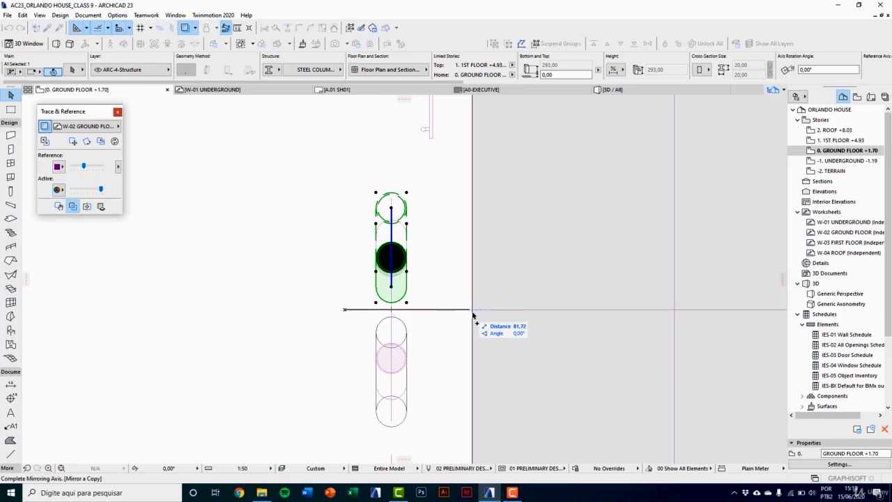
left_click(473, 310)
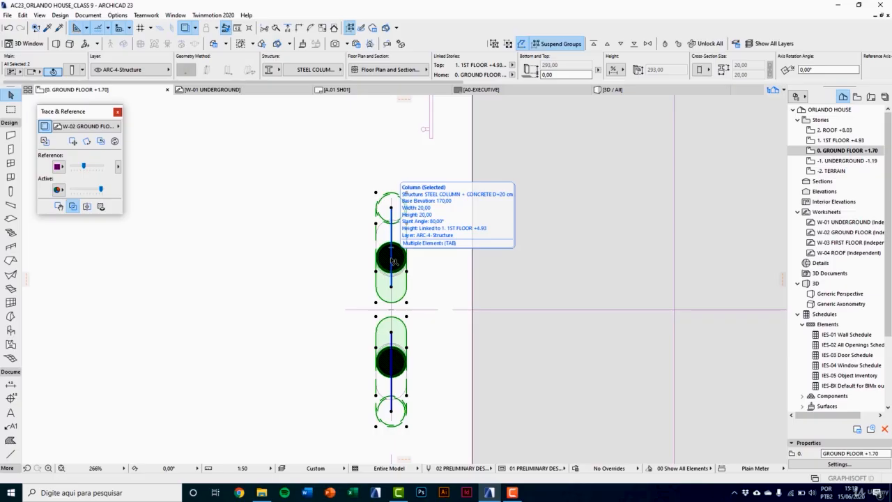
Step: Group the two mirrored columns, turn off Suspend Groups, and check that they select together
scroll(395, 342, "down", 2)
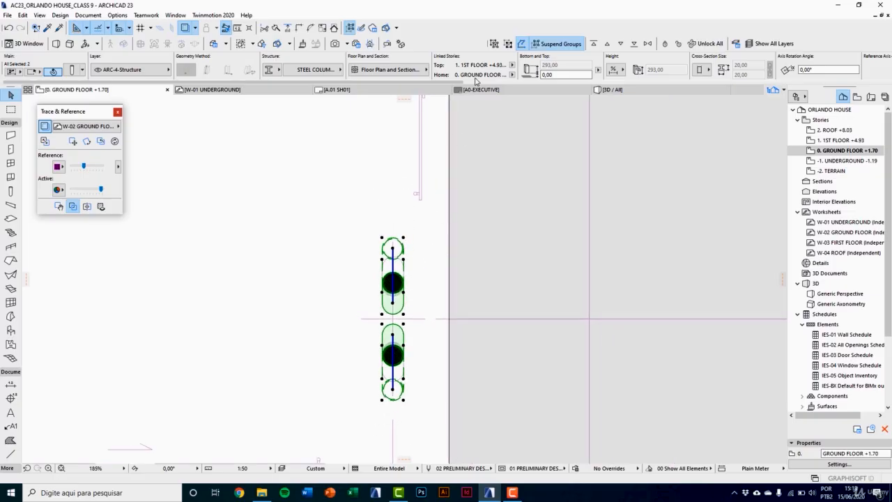
left_click(493, 44)
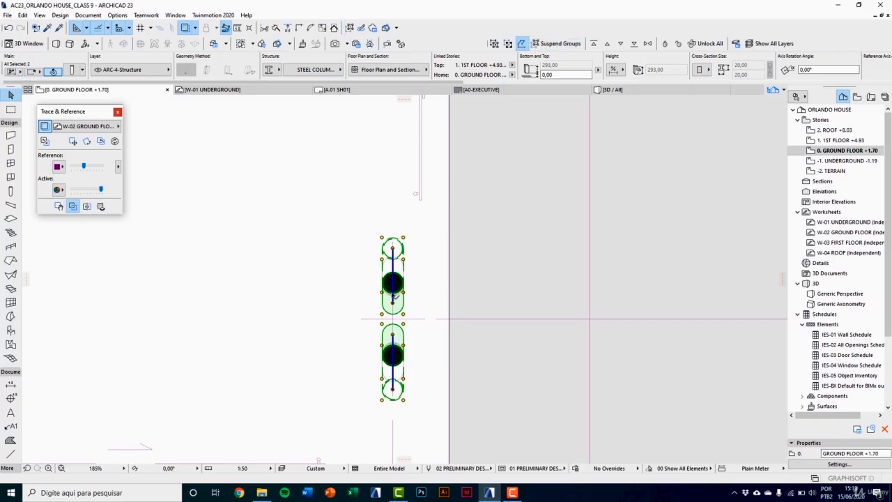
key("Escape")
left_click(393, 283)
left_click(393, 280)
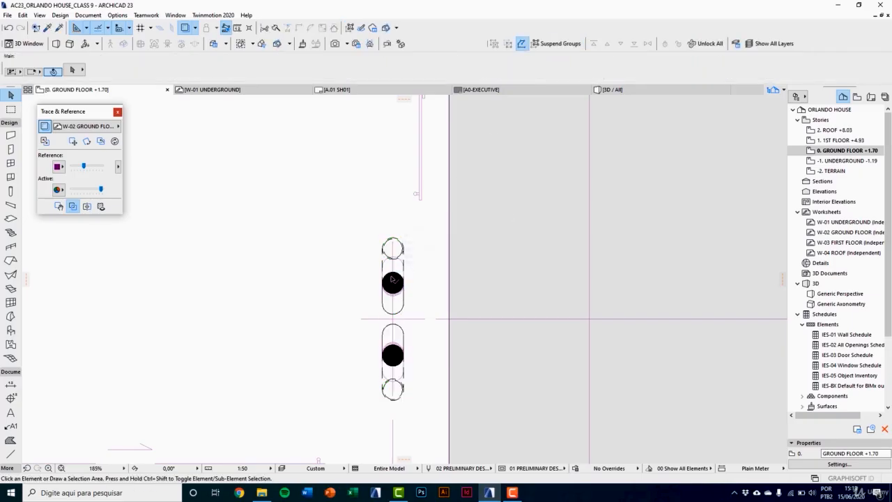
left_click(392, 274)
left_click(396, 265)
scroll(390, 279, "down", 2)
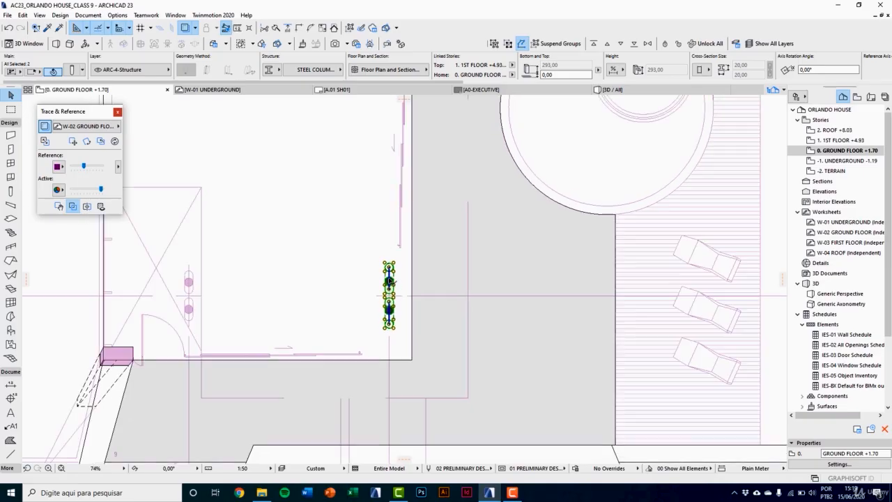
scroll(388, 281, "up", 2)
key("Escape")
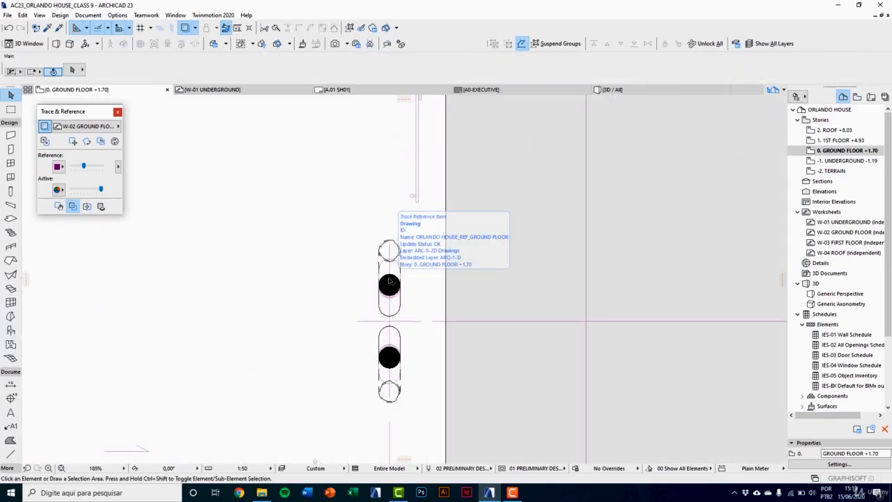
Step: Copy the grouped column pair up the plan onto the next traced pair, using the end of the traced axis line as reference
left_click(390, 281)
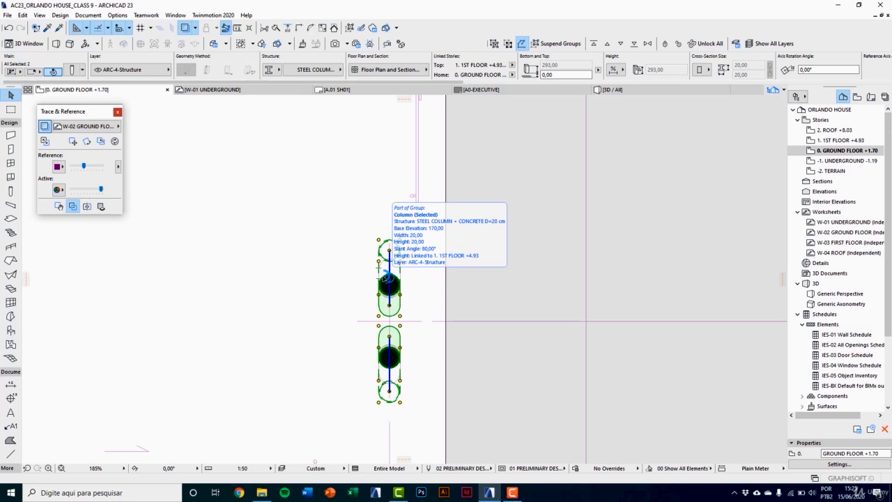
key("ctrl+shift+d")
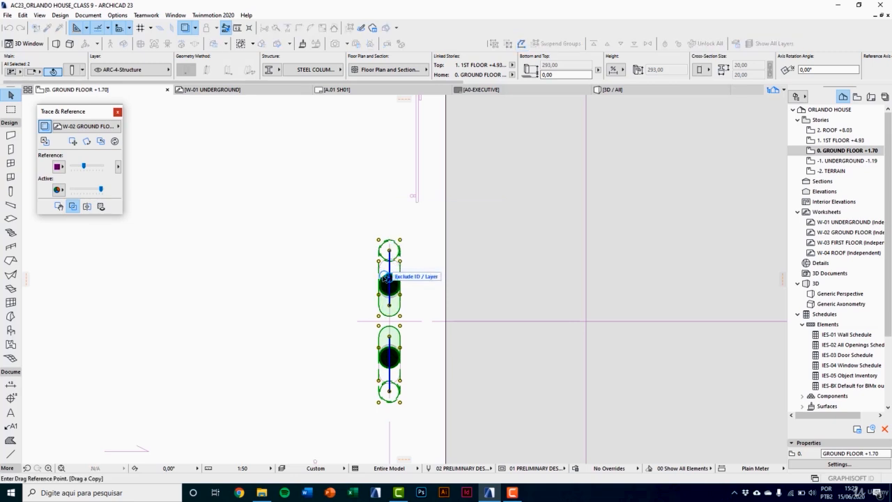
scroll(360, 324, "up", 2)
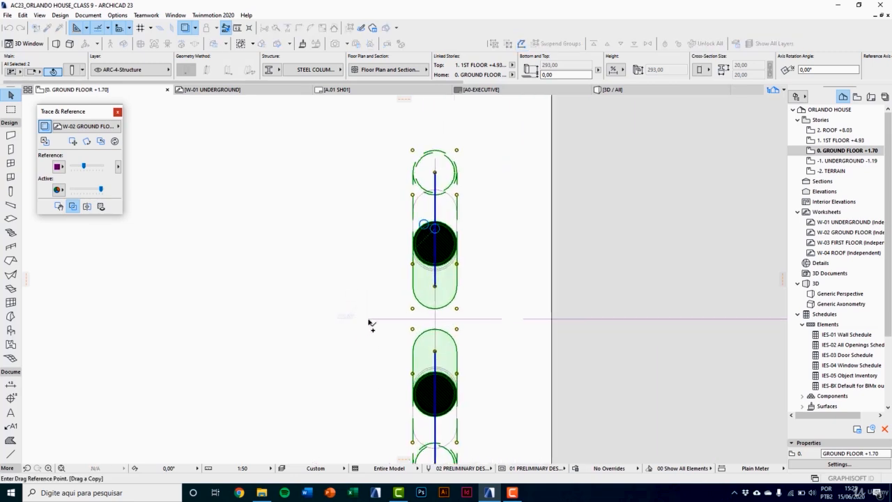
left_click(370, 322)
scroll(342, 378, "down", 5)
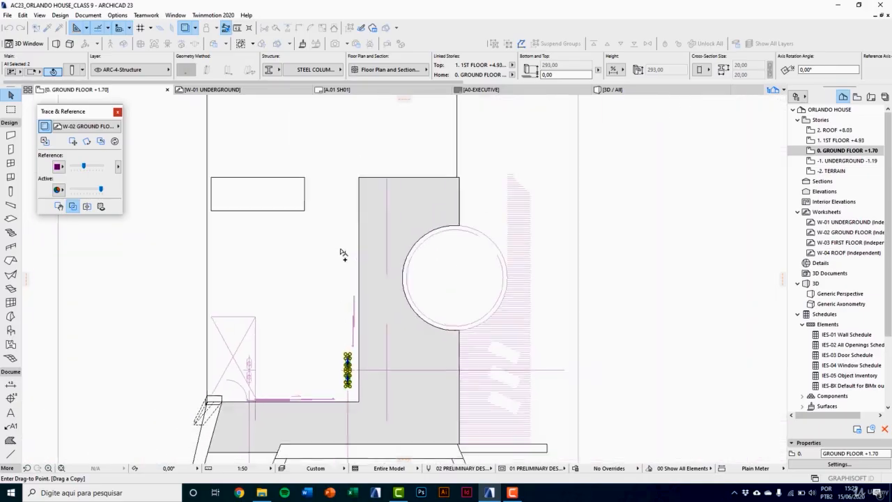
middle_click_drag(335, 221, 336, 332)
scroll(336, 287, "up", 5)
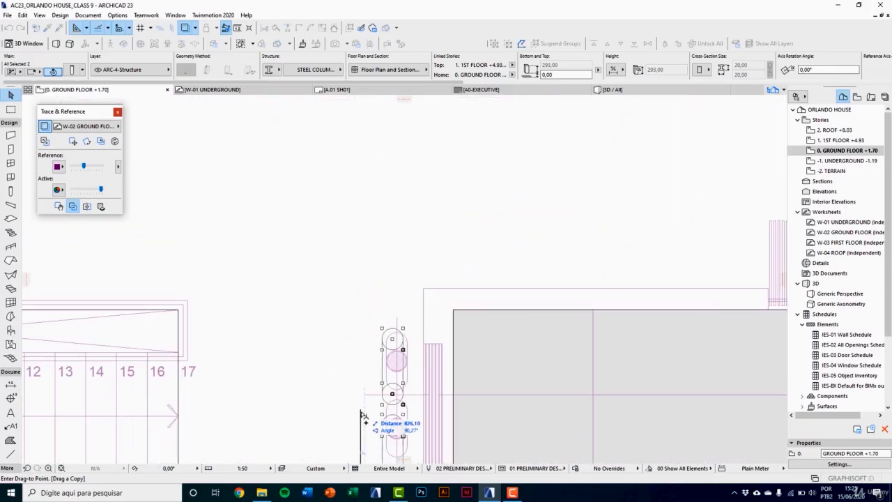
left_click(364, 397)
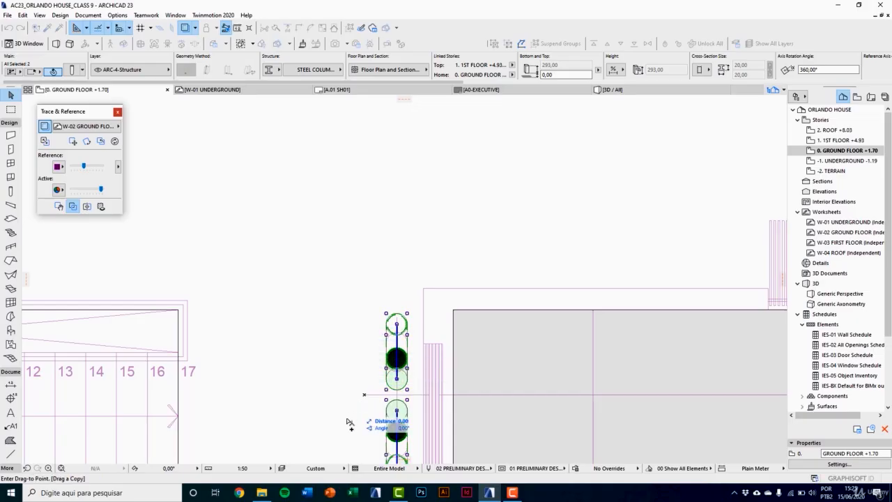
Step: Copy the column pair 660 cm further up the plan onto the traced pair beside the lower stair steps
scroll(345, 422, "down", 5)
left_click(350, 411)
scroll(348, 310, "up", 6)
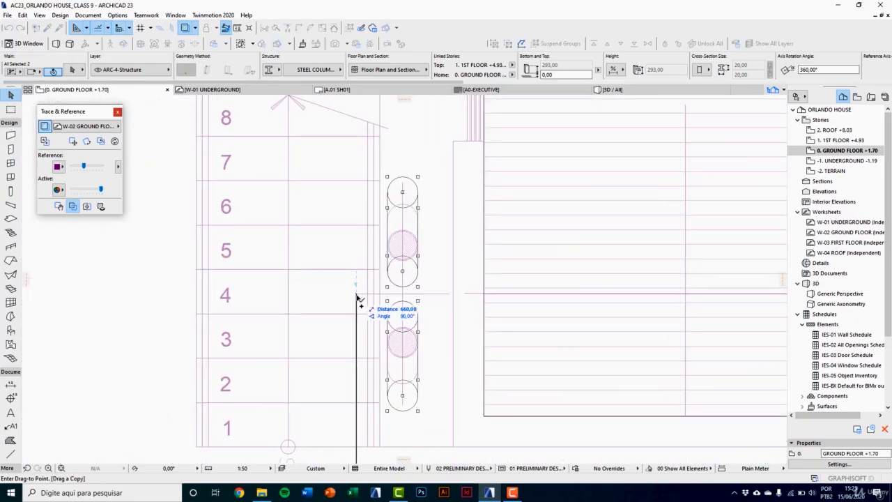
left_click(359, 300)
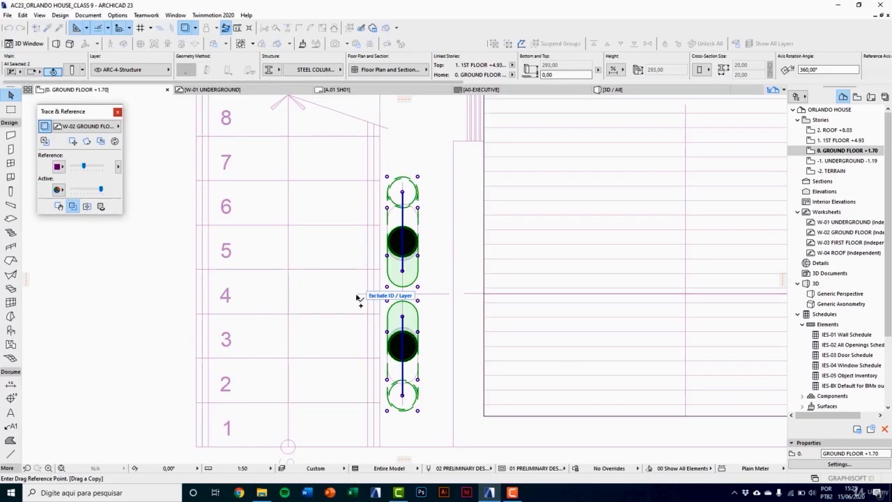
Step: Copy the column pair from beside the stair onto the traced pair at axis F near the far end of the house
left_click(356, 297)
scroll(357, 362, "down", 5)
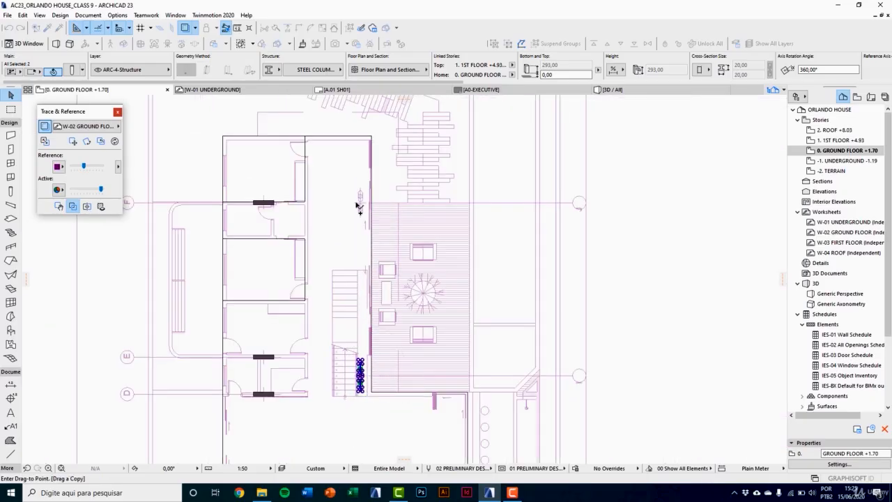
scroll(356, 206, "up", 4)
left_click(352, 205)
Step: Copy the column pair from the outer front corner straight across onto the traced pair near the hinged door
scroll(363, 201, "down", 6)
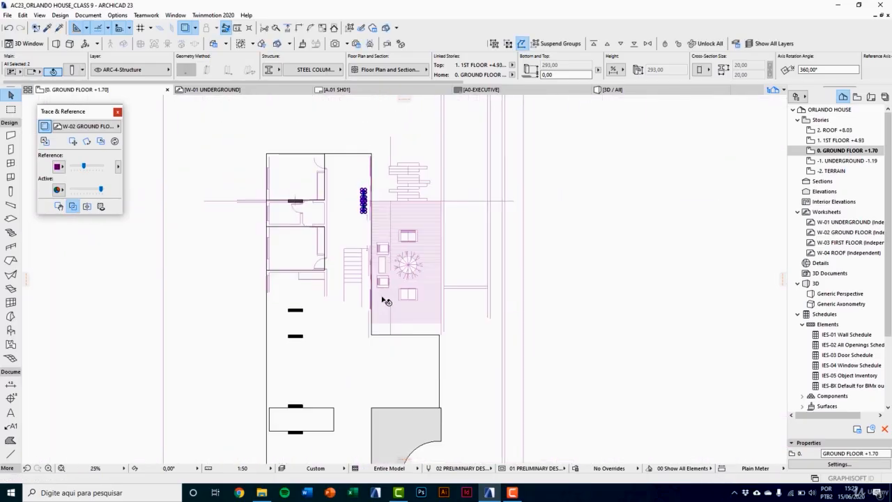
scroll(387, 301, "up", 7)
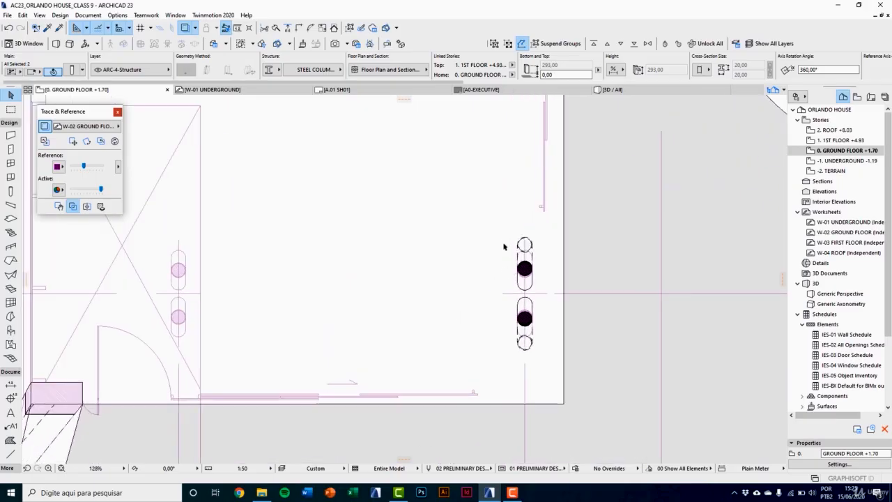
left_click_drag(503, 227, 539, 353)
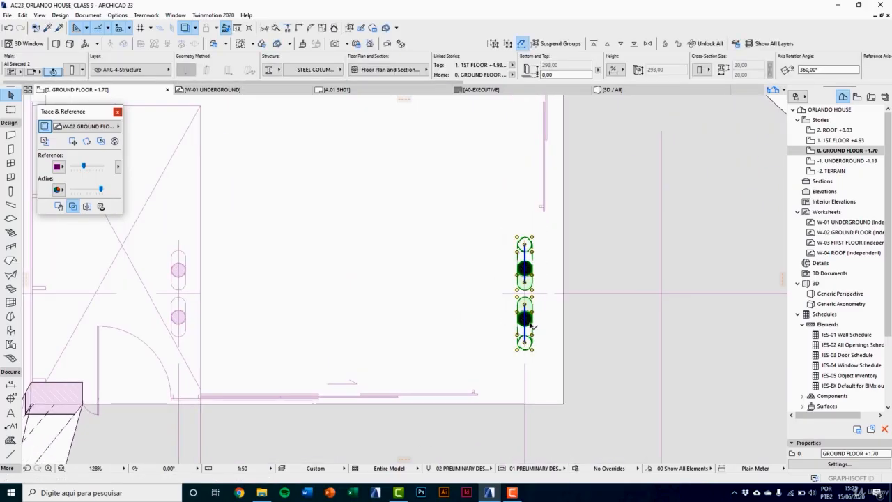
key("ctrl+shift+d")
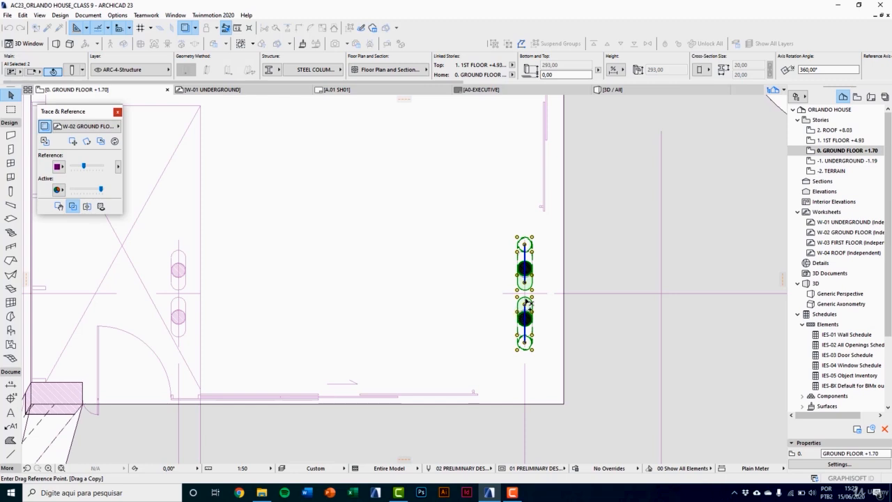
scroll(521, 299, "up", 3)
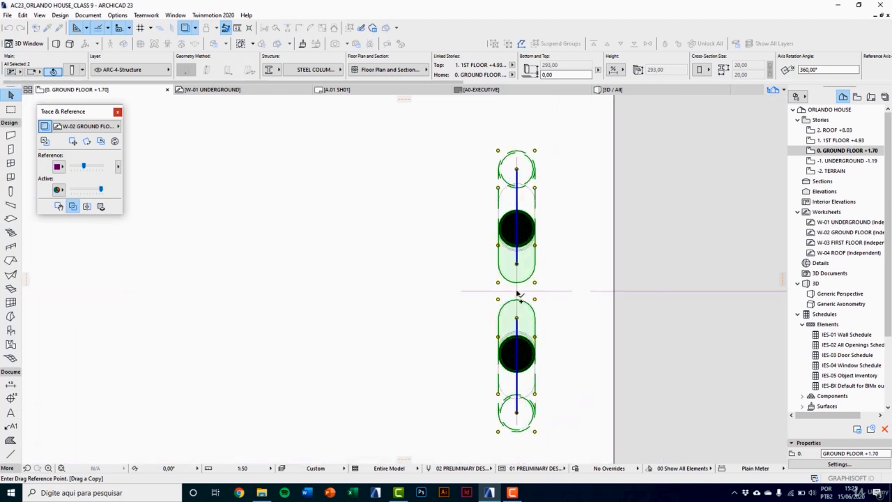
left_click(519, 294)
scroll(519, 293, "down", 5)
scroll(519, 300, "up", 2)
scroll(324, 299, "up", 2)
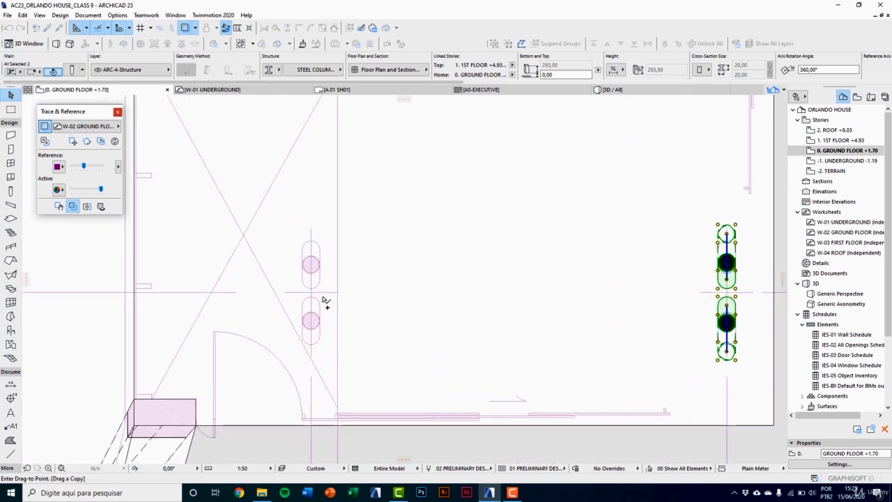
left_click(310, 298)
scroll(307, 305, "down", 1)
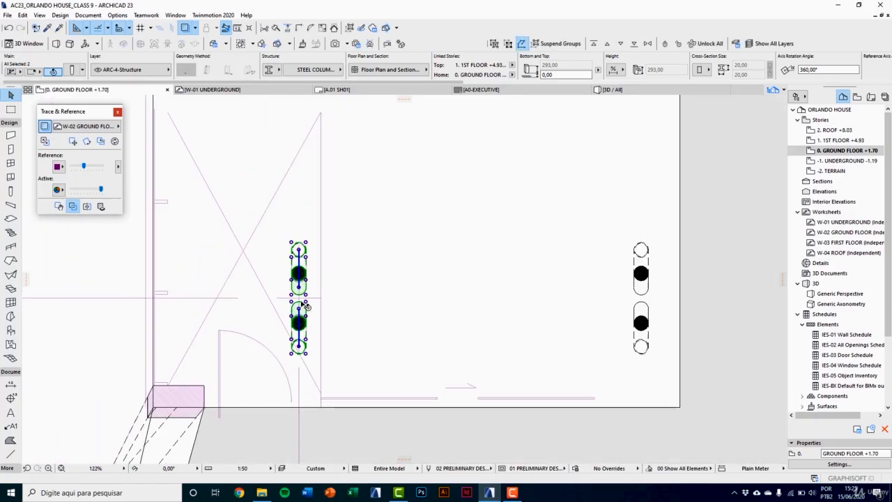
scroll(305, 307, "down", 1)
key("Escape")
Step: In 3D, select the newly copied column pair and the pair under the slab opening, and show them on Home & One Story Up
key("F3")
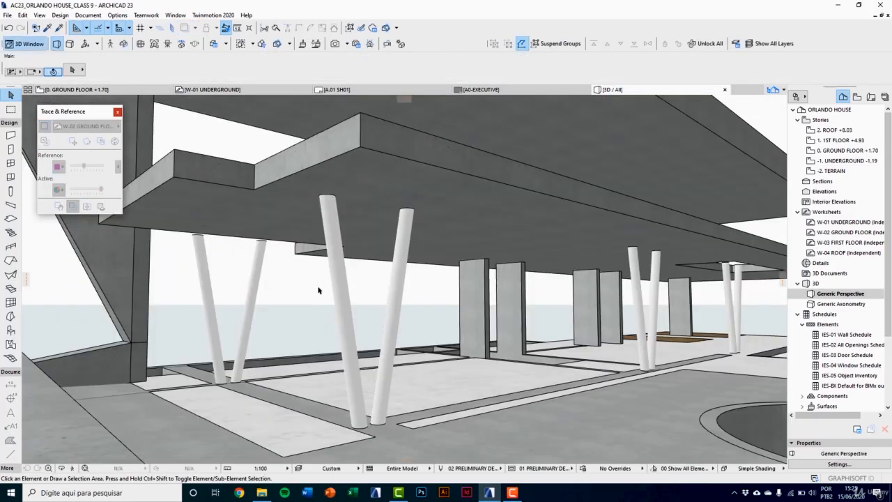
left_click(262, 267)
middle_click_drag(500, 303, 415, 324)
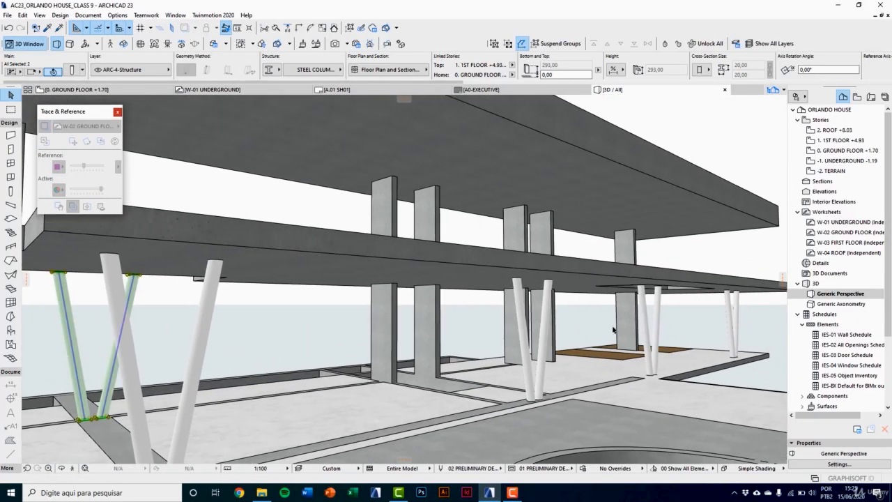
left_click(647, 312, "shift")
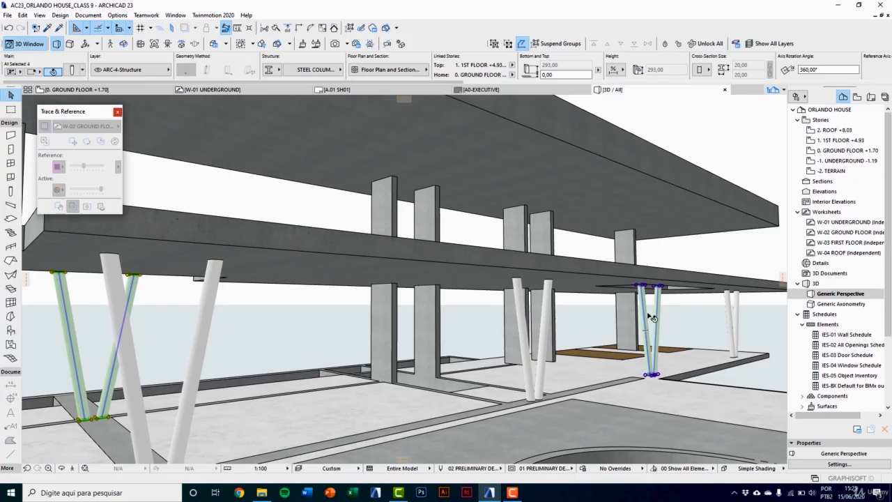
middle_click_drag(652, 318, 594, 407)
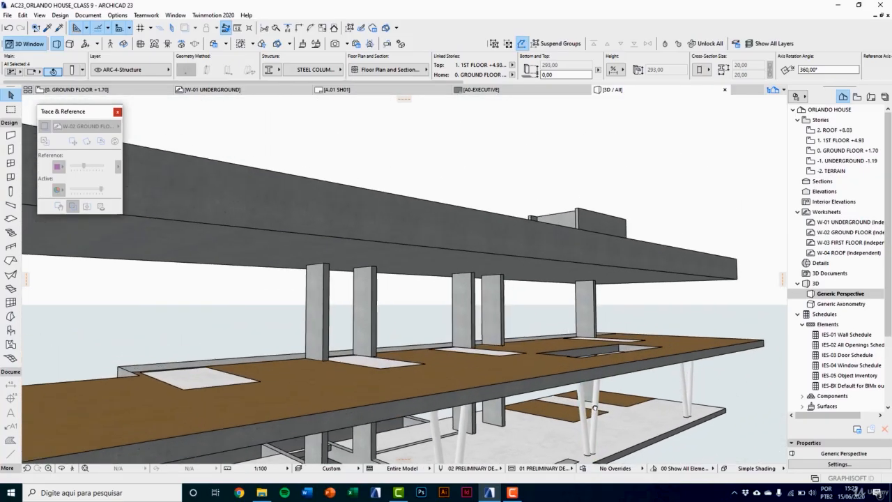
scroll(595, 408, "up", 5)
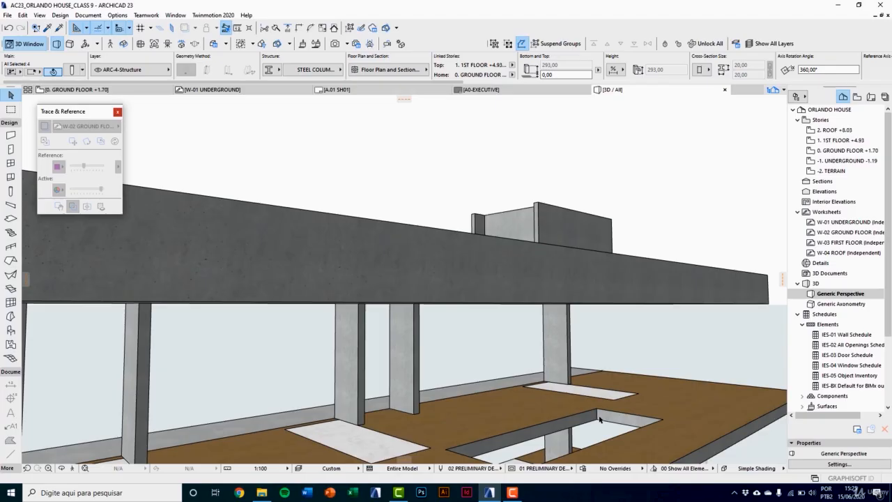
scroll(575, 433, "up", 3)
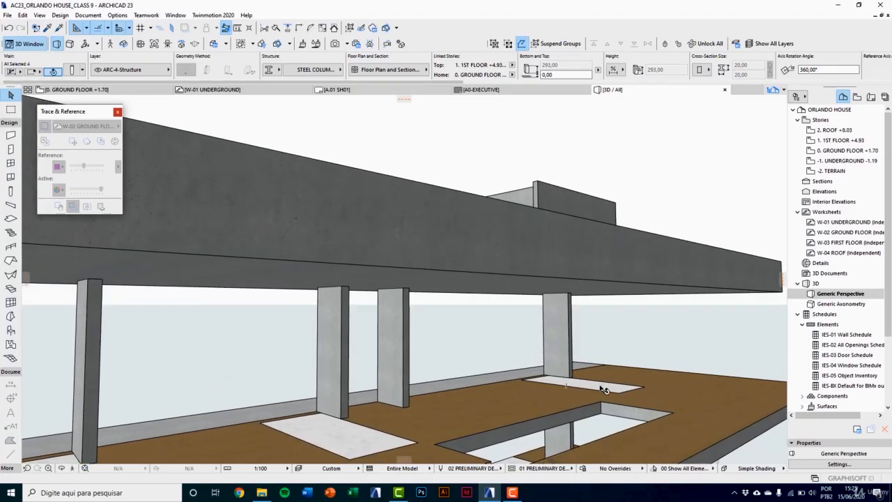
scroll(600, 390, "down", 4)
middle_click_drag(593, 404, 613, 290, "shift")
left_click(388, 72)
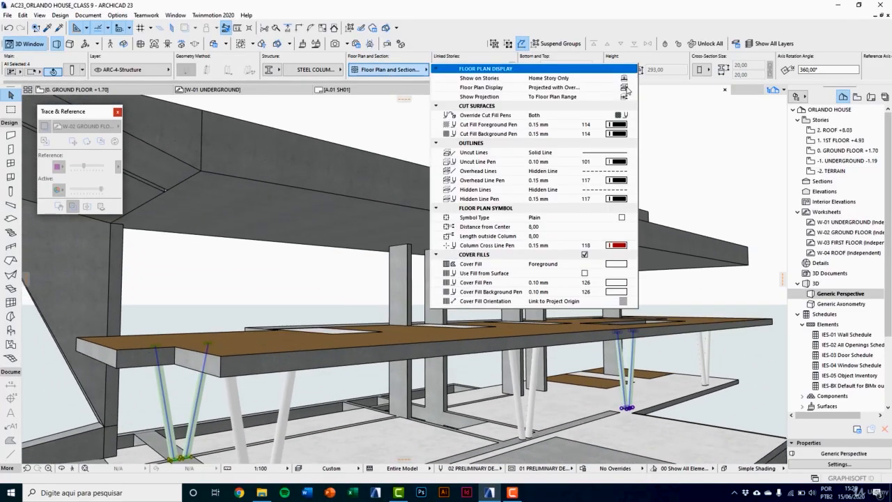
left_click(625, 79)
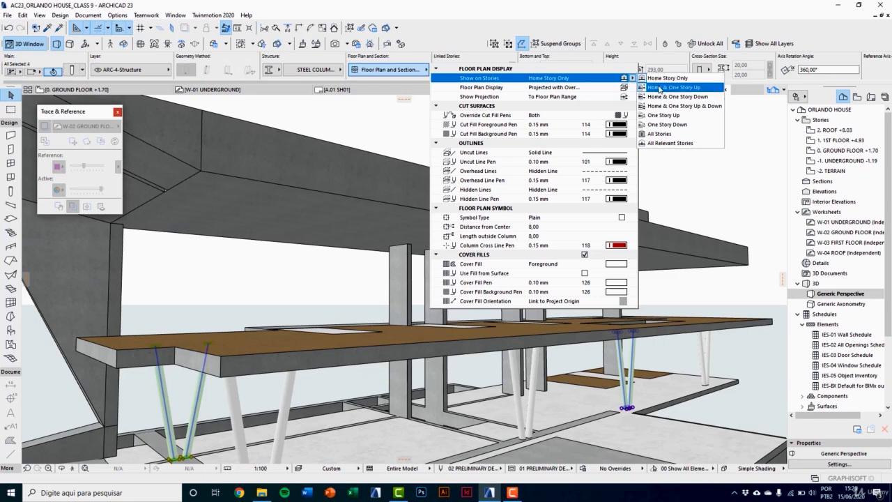
left_click(659, 88)
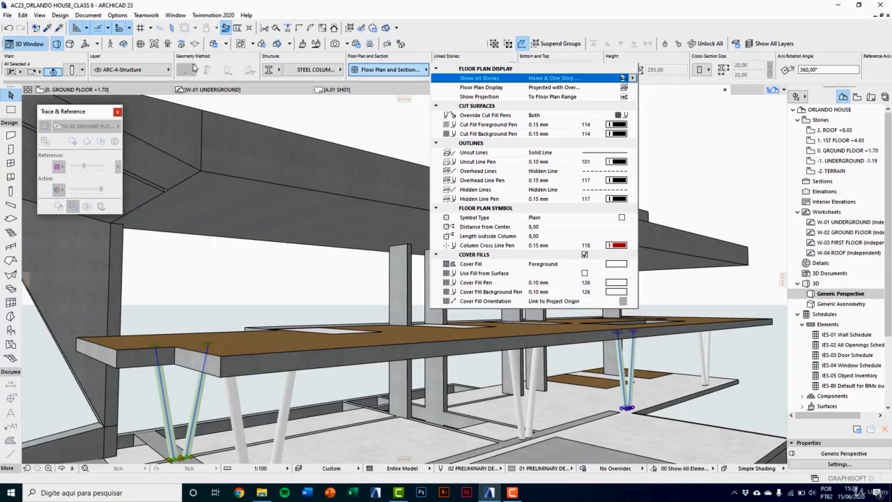
Step: Link the tops of the four selected columns to 2. ROOF +8.03 (Home + 2) with a -20 top offset and inspect them in 3D
left_click(74, 70)
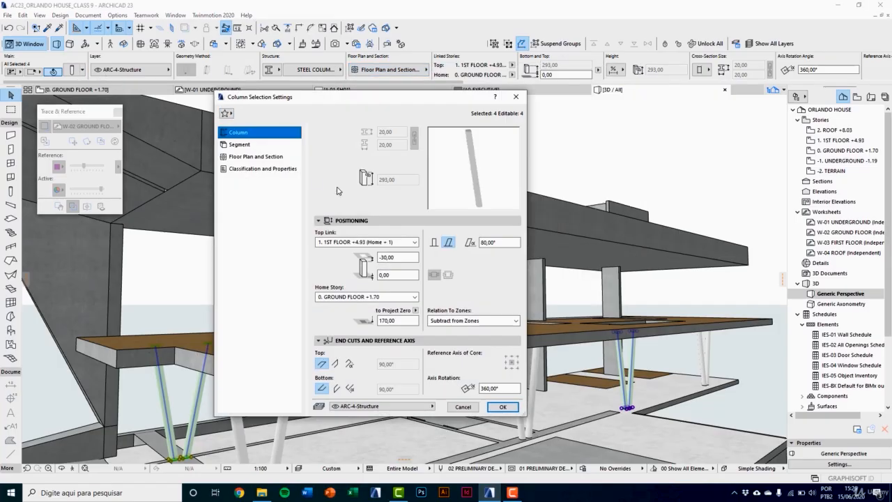
left_click(365, 243)
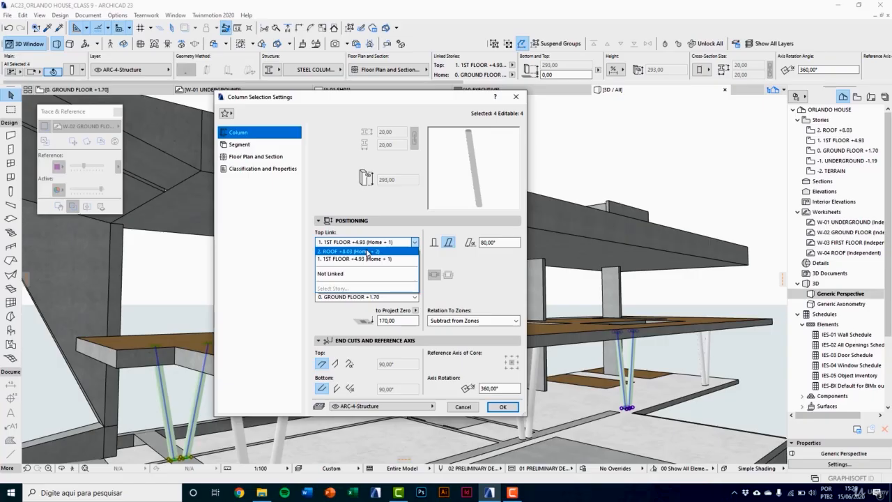
left_click(367, 251)
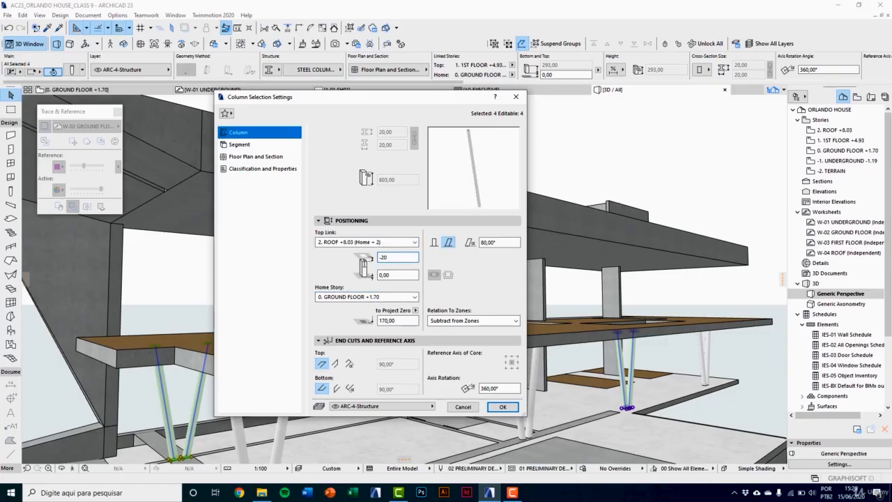
left_click(502, 406)
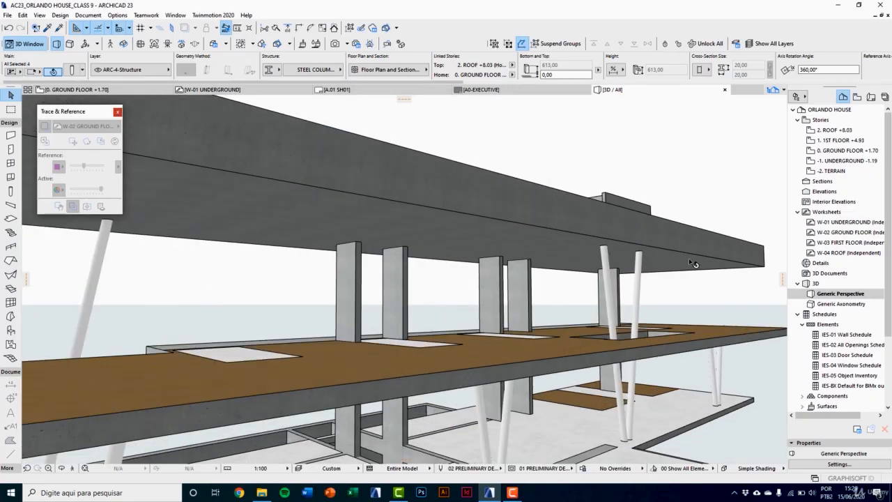
scroll(631, 258, "up", 5)
scroll(641, 260, "down", 6)
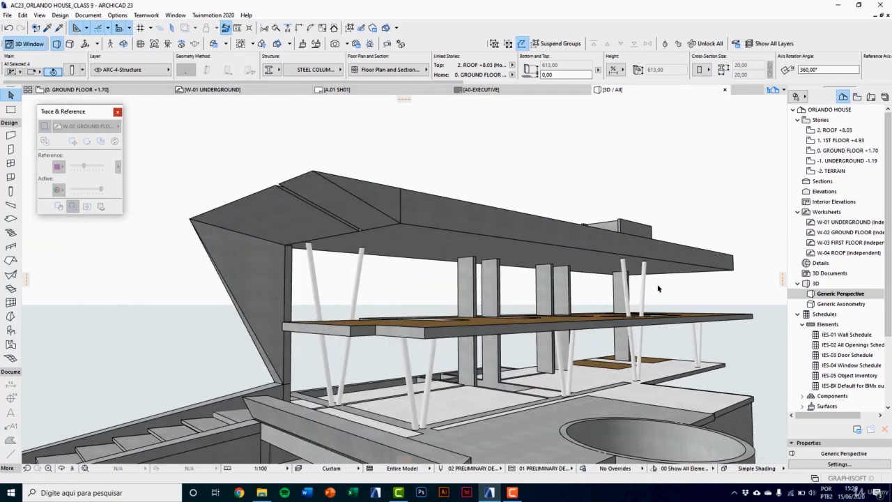
middle_click_drag(574, 225, 539, 219)
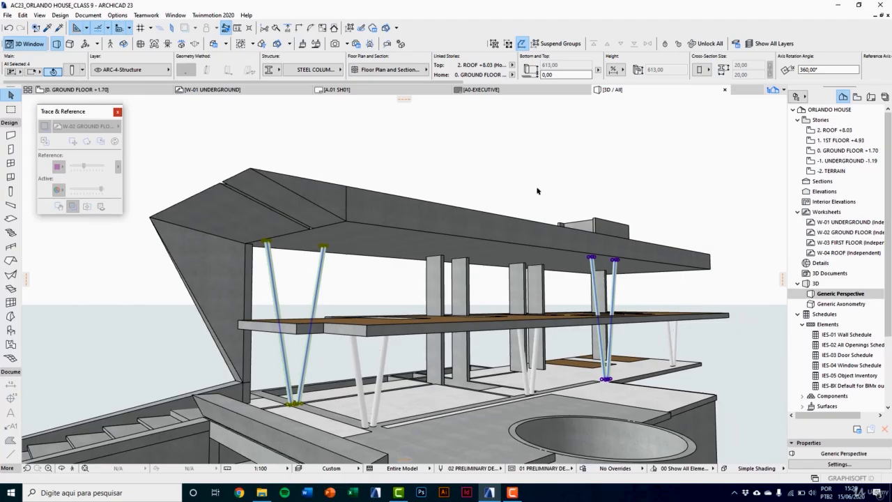
key("Escape")
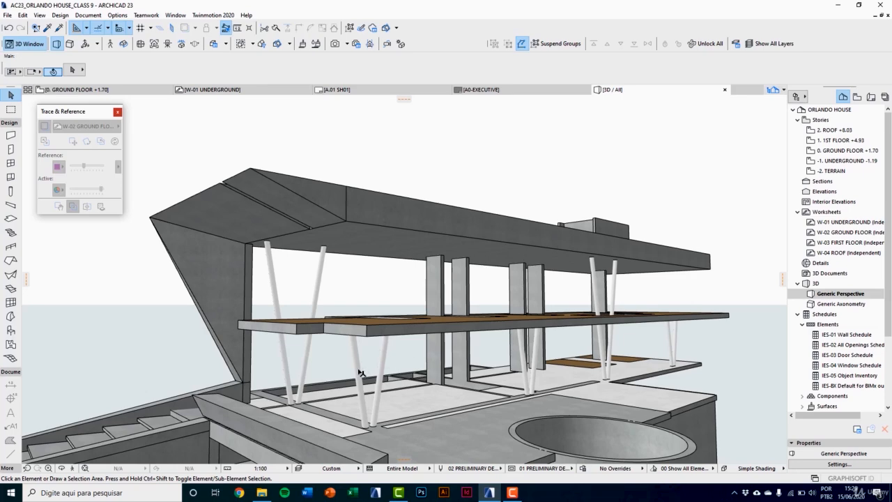
Step: Copy the outer front corner's column pair from the ground floor plan and paste it in place on the 1ST FLOOR +4.93 story
key("F2")
key("m")
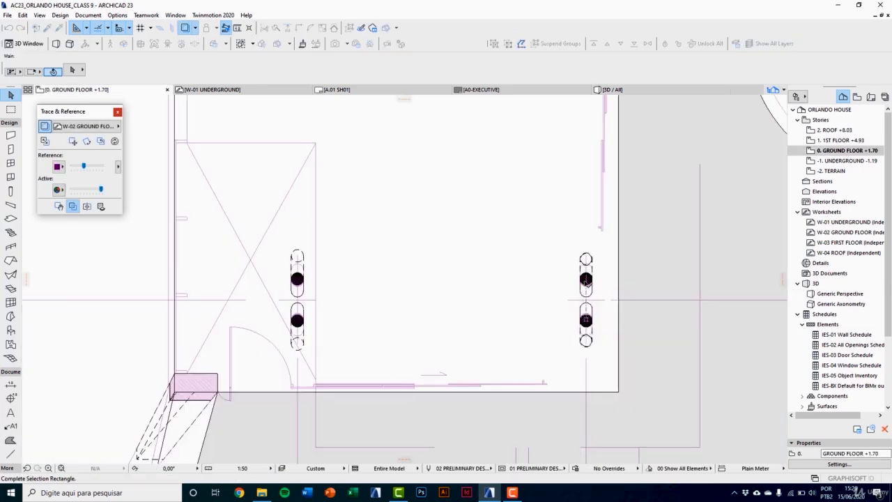
left_click(586, 281)
left_click(586, 281)
left_click(585, 273)
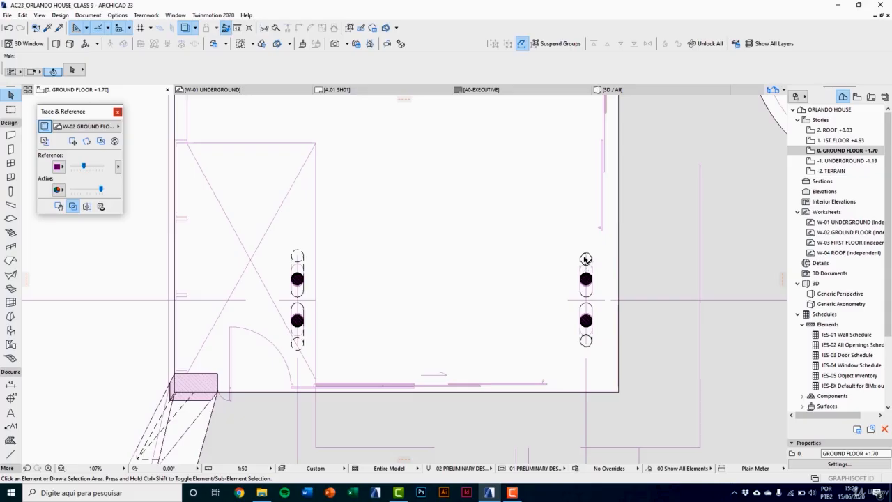
left_click(587, 278)
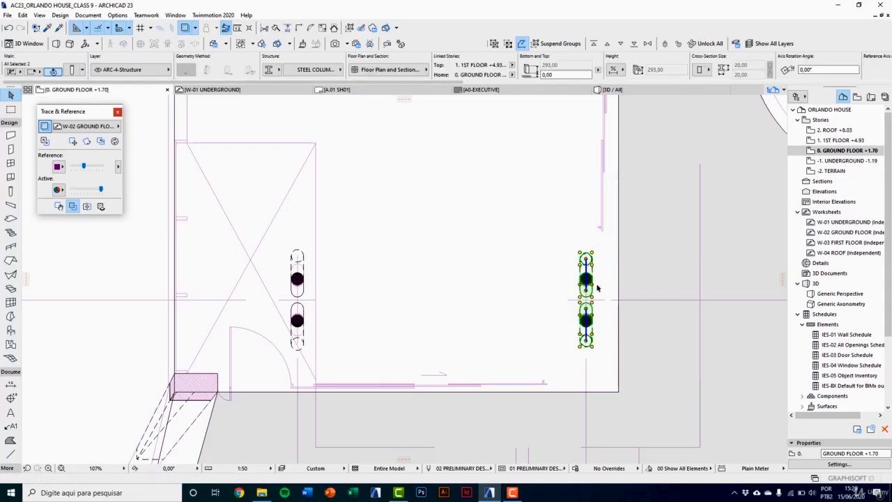
left_click(836, 143)
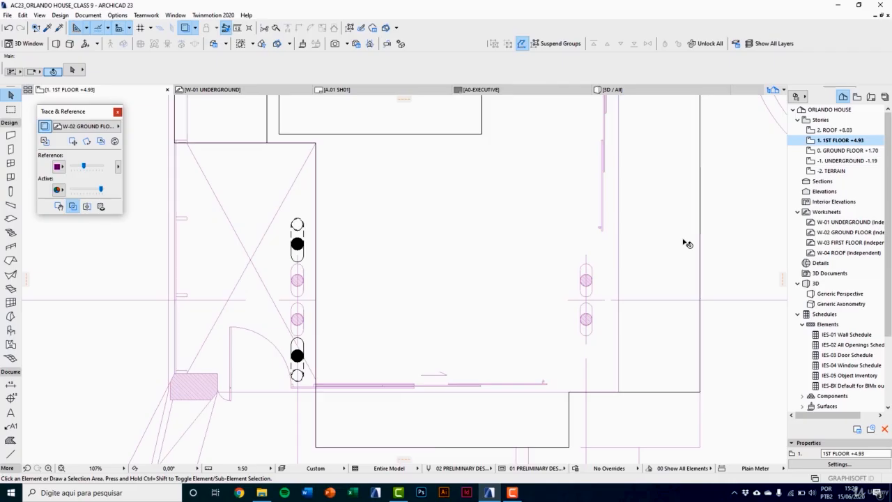
key("ctrl+v")
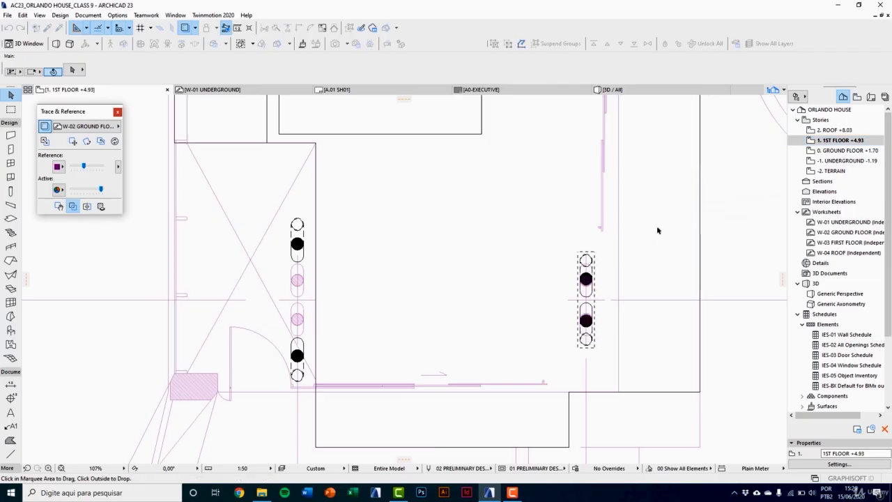
left_click(657, 230)
middle_click_drag(620, 240, 519, 246)
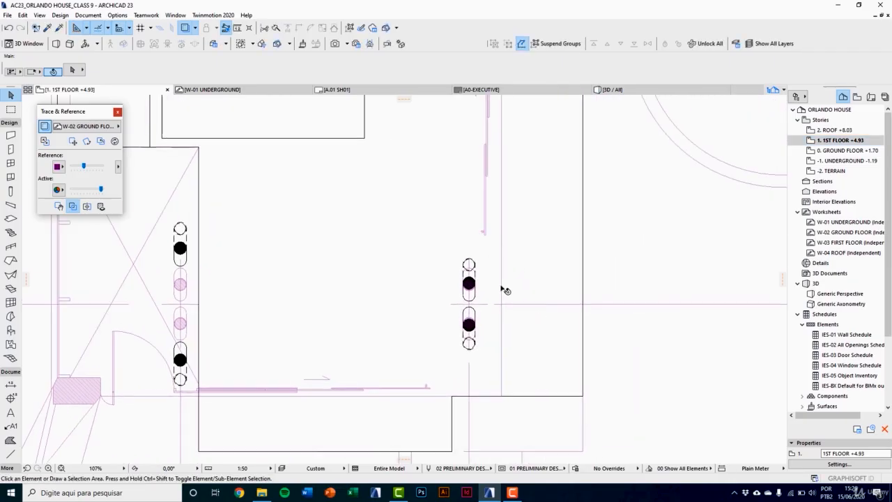
Step: Check the pasted first-floor column pair in the 3D view, and ungroup its two columns in the floor plan
left_click(467, 324)
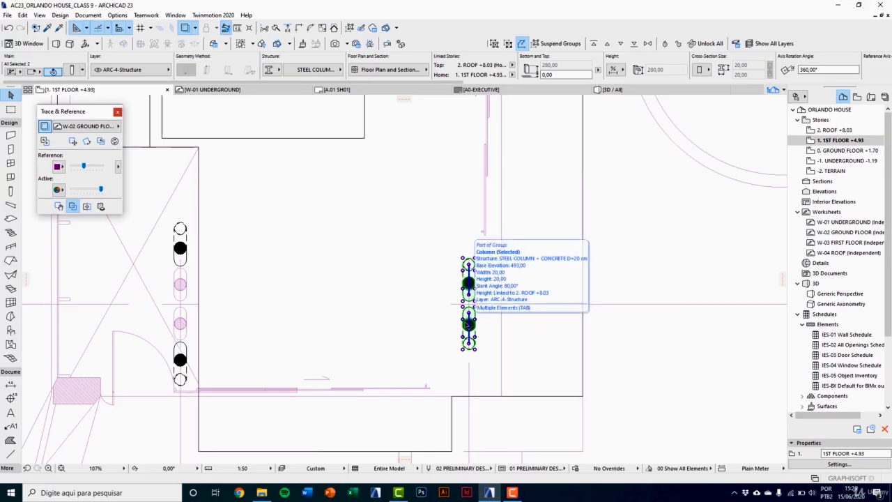
key("Escape")
key("F3")
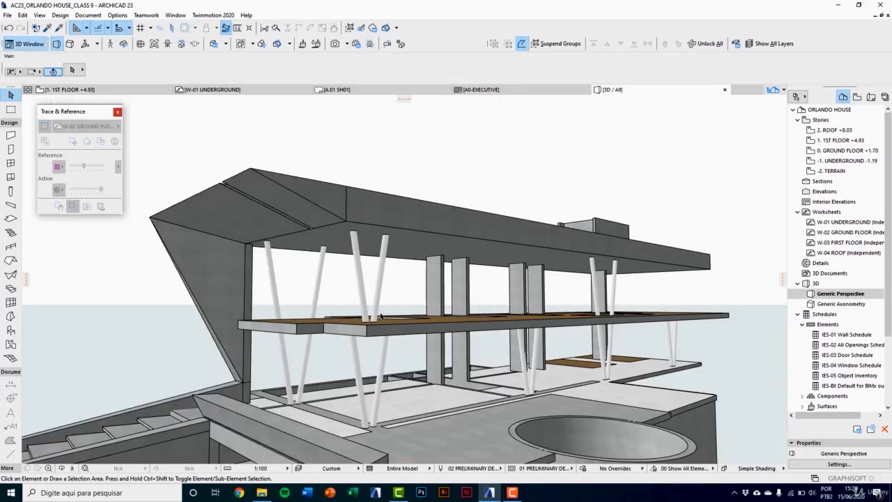
scroll(362, 273, "up", 3)
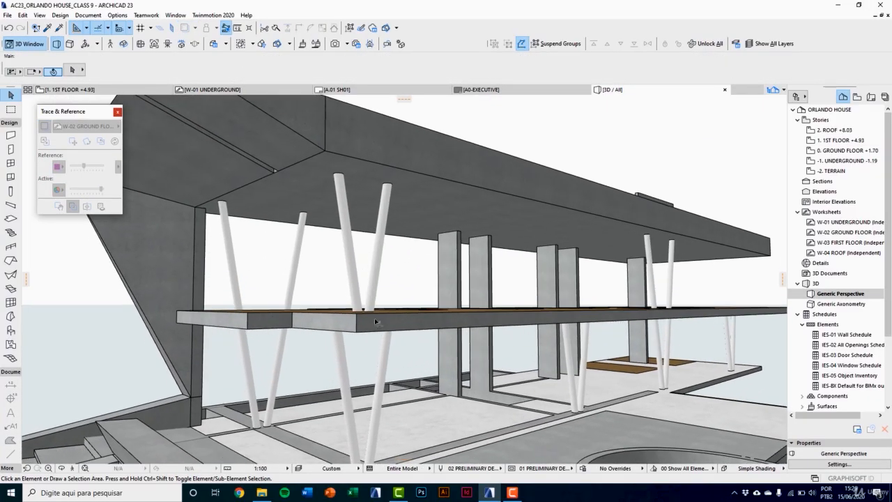
key("F2")
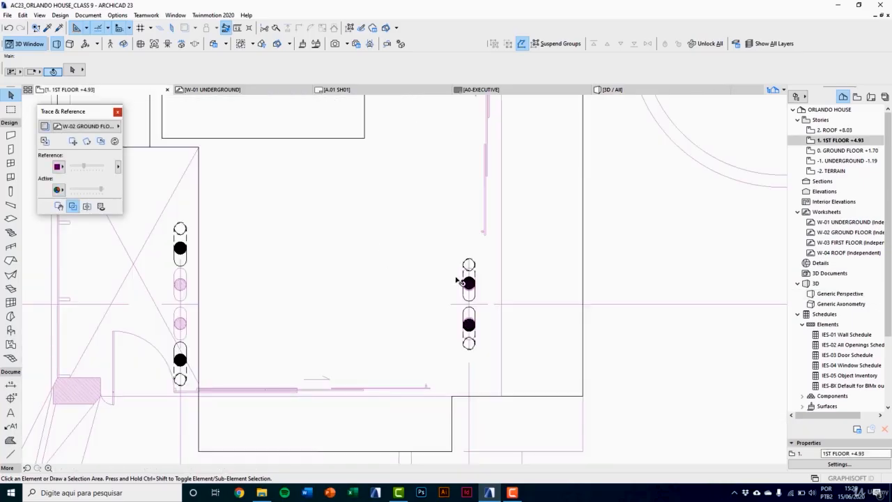
left_click(468, 324)
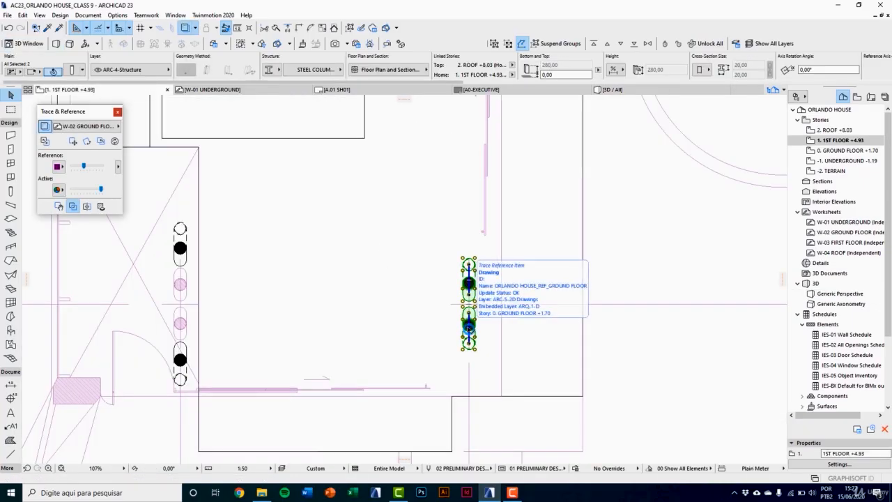
left_click(509, 46)
key("Escape")
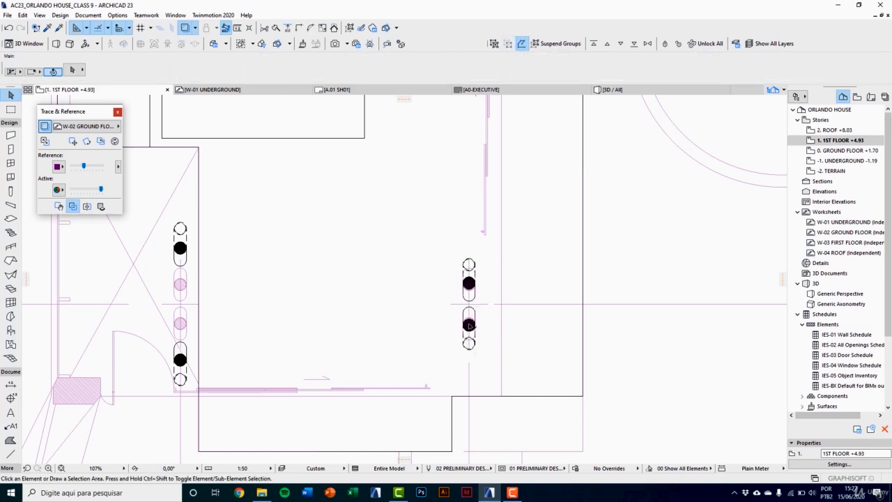
Step: Delete the lower column of the first-floor front corner pair and rotate the remaining column 180° about its slant axis midpoint
left_click(468, 325)
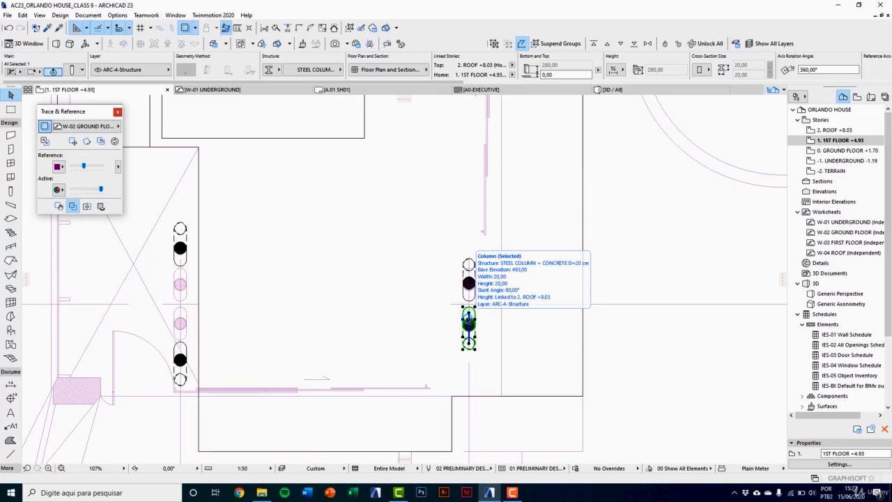
key("Delete")
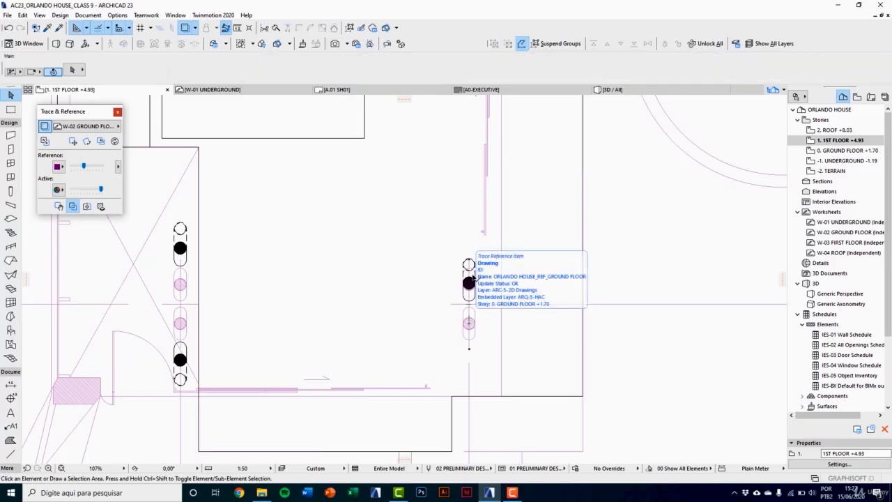
scroll(471, 279, "up", 5)
left_click(479, 303)
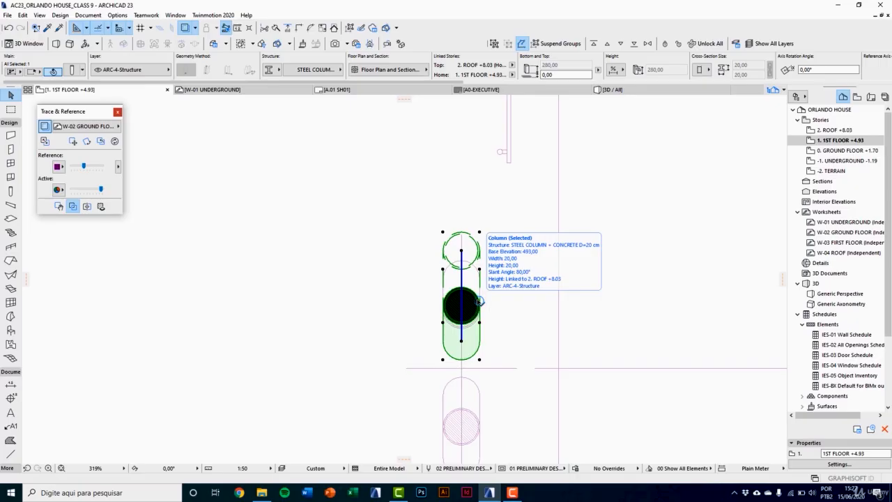
key("ctrl+e")
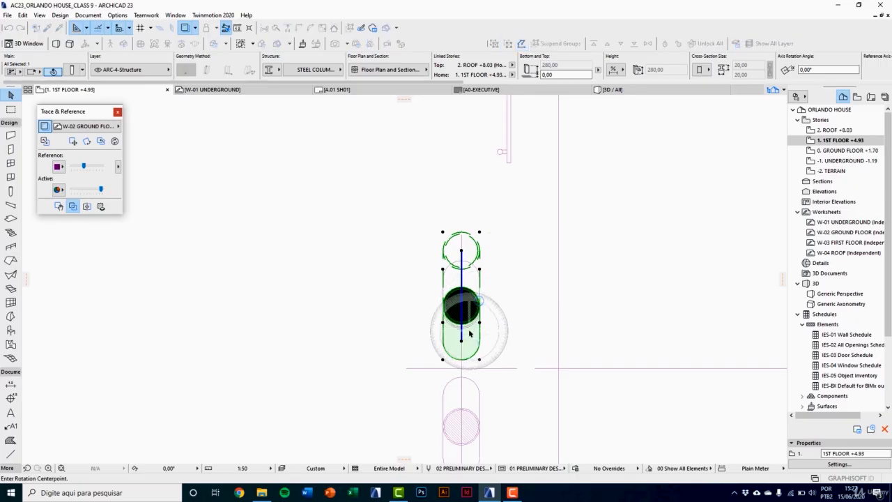
scroll(469, 334, "up", 4)
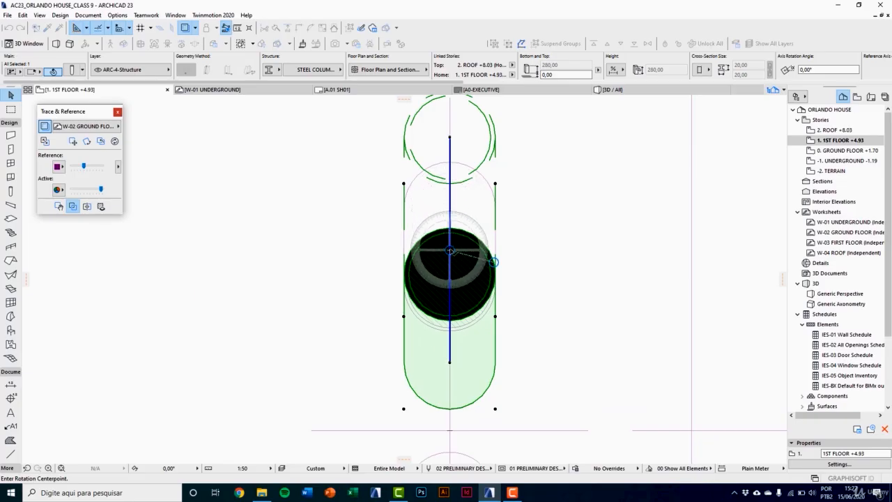
left_click(450, 250)
scroll(451, 266, "down", 3)
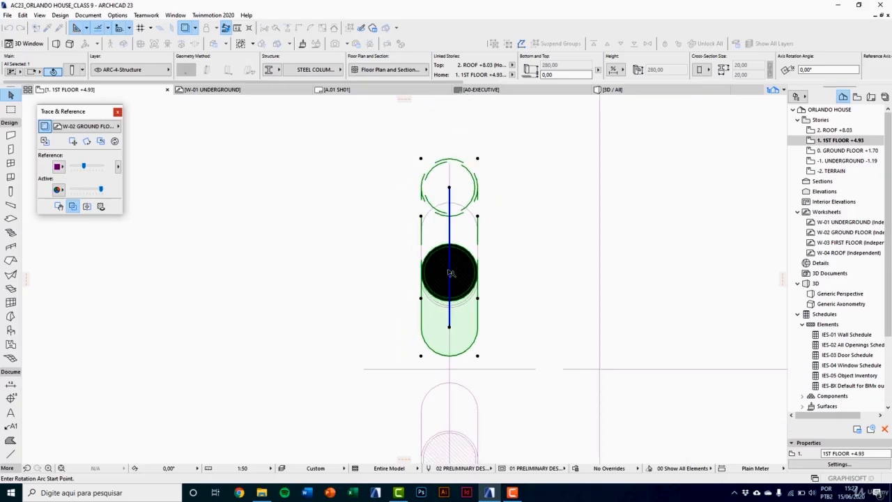
left_click(450, 161)
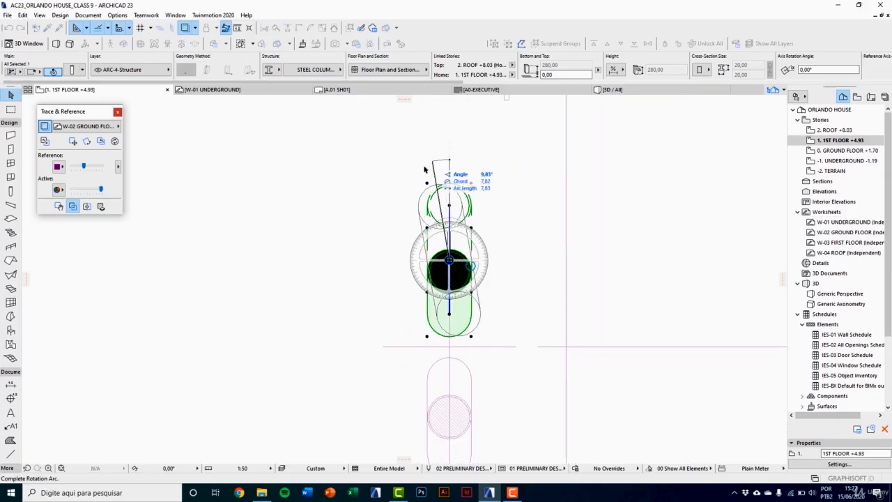
left_click(452, 364)
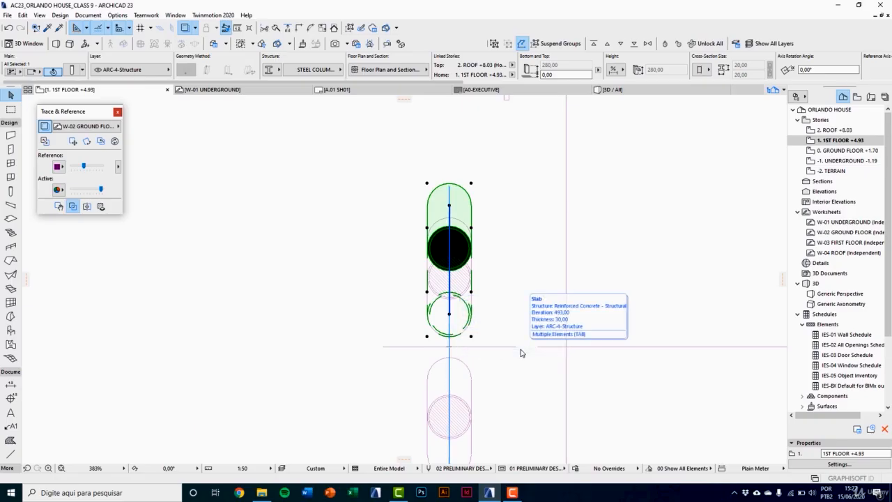
Step: Mirror a copy of the rotated column across the horizontal reference axis between the two traced columns
key("ctrl+shift+m")
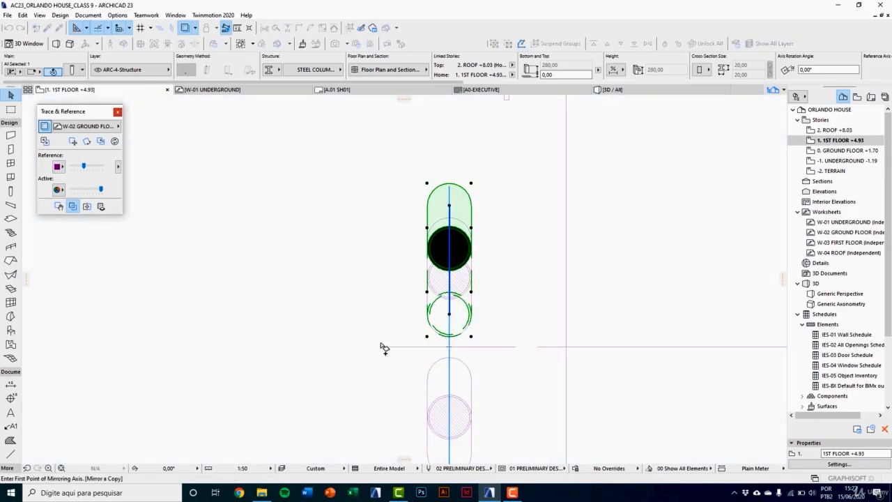
left_click(384, 347)
left_click(515, 354)
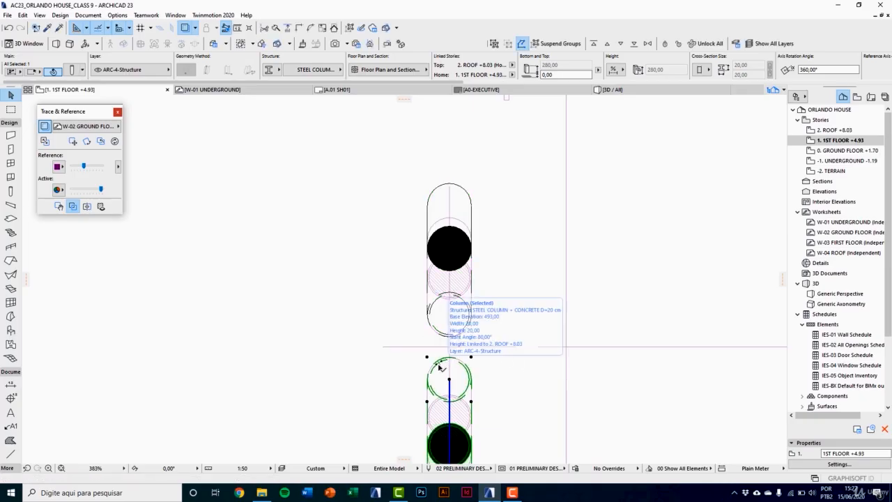
scroll(442, 361, "down", 3)
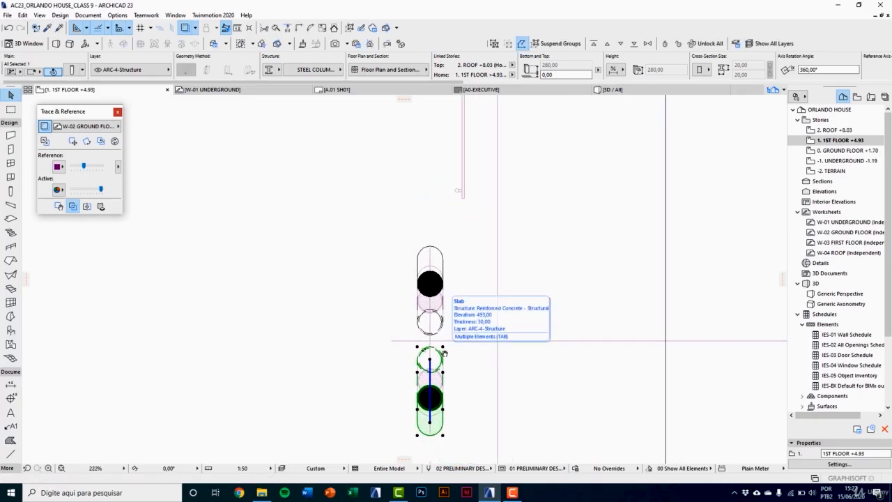
key("Escape")
Step: Select both inverted first-floor corner columns in the 3D view and group them
key("F3")
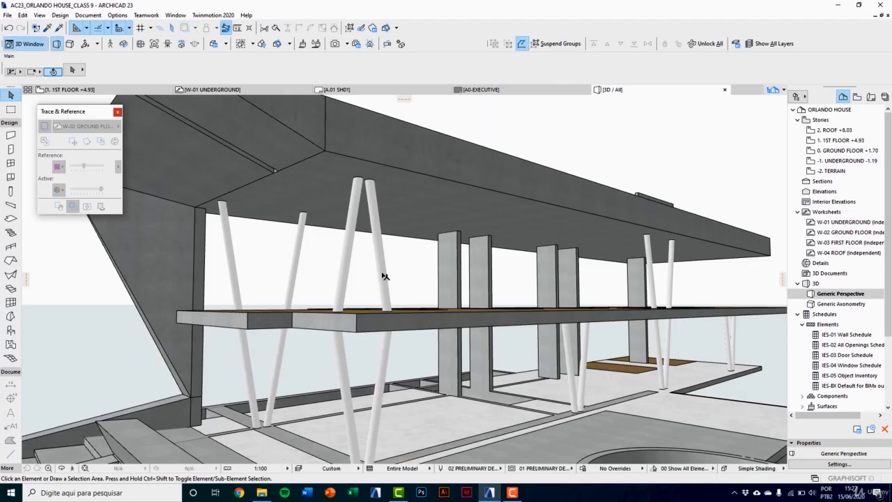
left_click(382, 279)
left_click(354, 261, "shift")
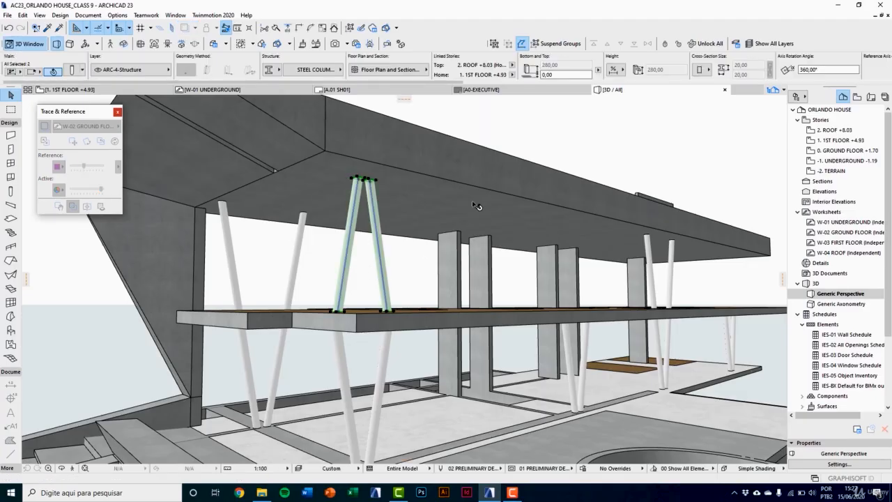
middle_click_drag(475, 205, 385, 214, "shift")
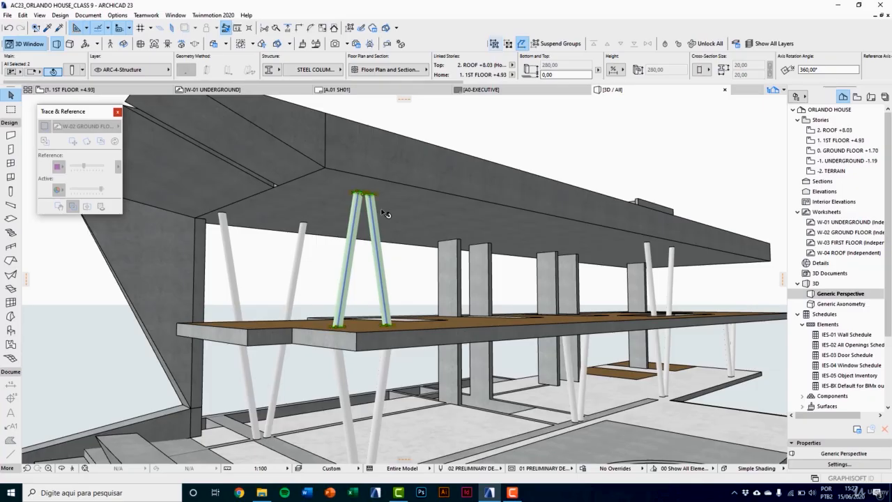
key("Escape")
Step: Drag copies of the grouped first-floor pair to the two other traced column positions along the facade in plan, and check them in 3D
key("F2")
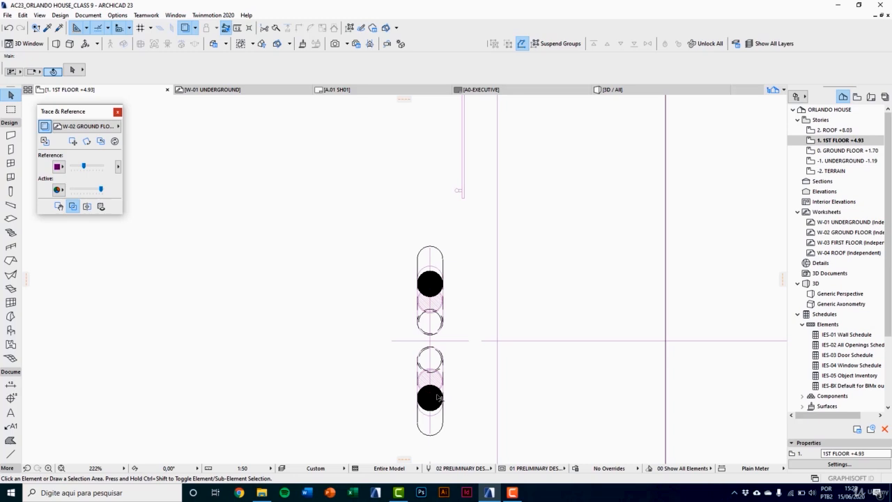
left_click(441, 346)
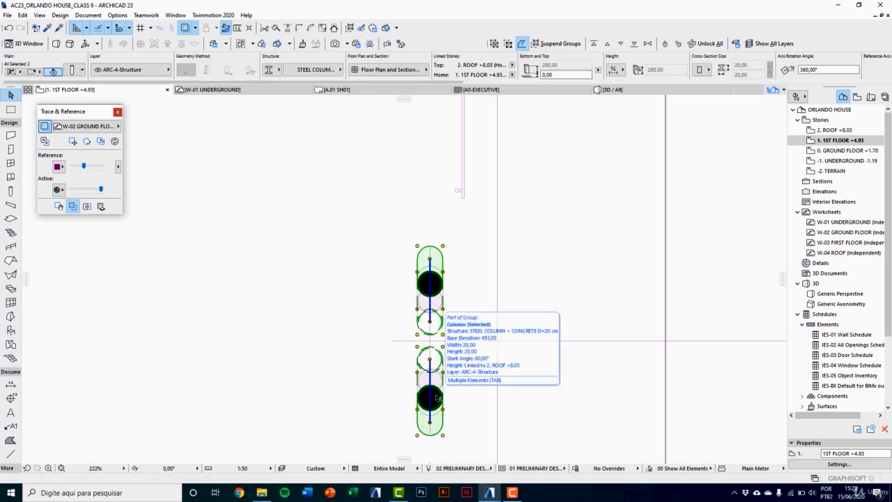
key("ctrl+shift+d")
left_click(403, 348)
scroll(390, 370, "down", 4)
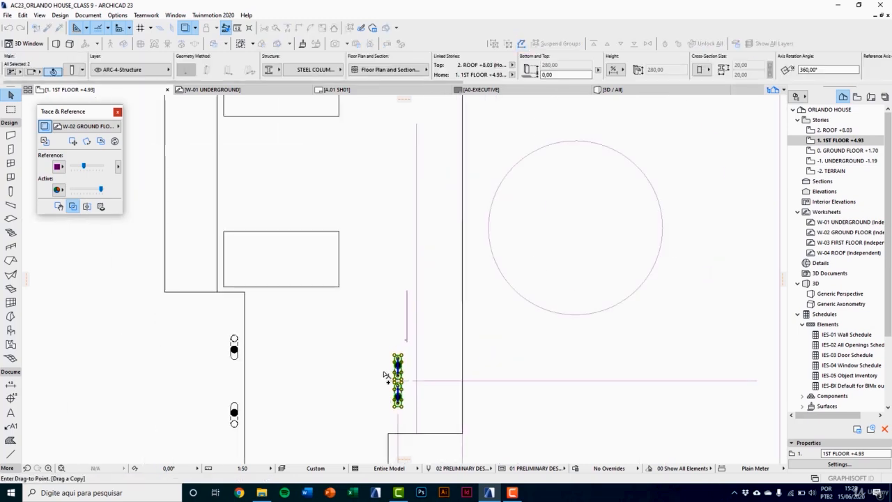
scroll(388, 189, "up", 4)
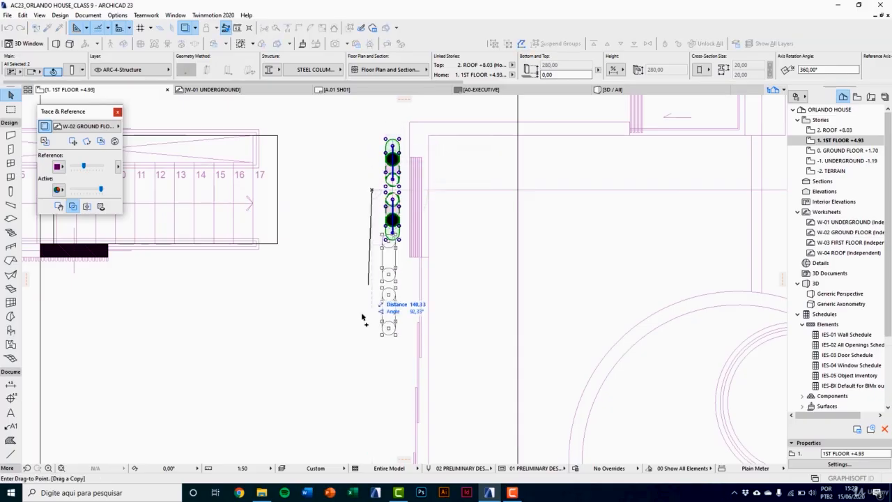
scroll(367, 266, "down", 3)
scroll(365, 314, "down", 3)
scroll(359, 209, "up", 6)
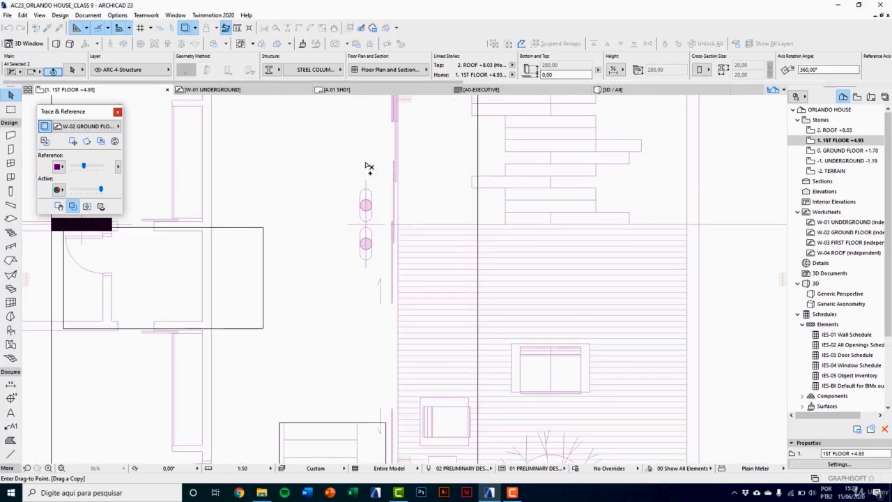
left_click(354, 226)
key("F3")
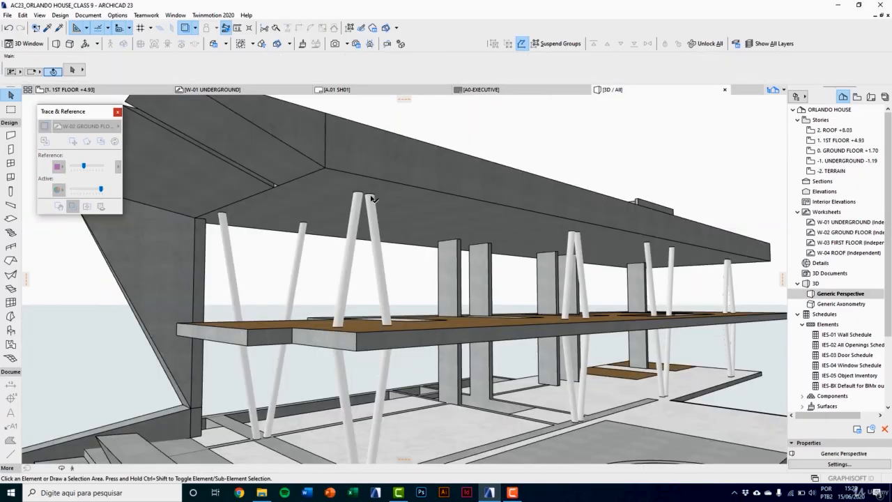
scroll(452, 295, "down", 3)
middle_click_drag(454, 297, 460, 347)
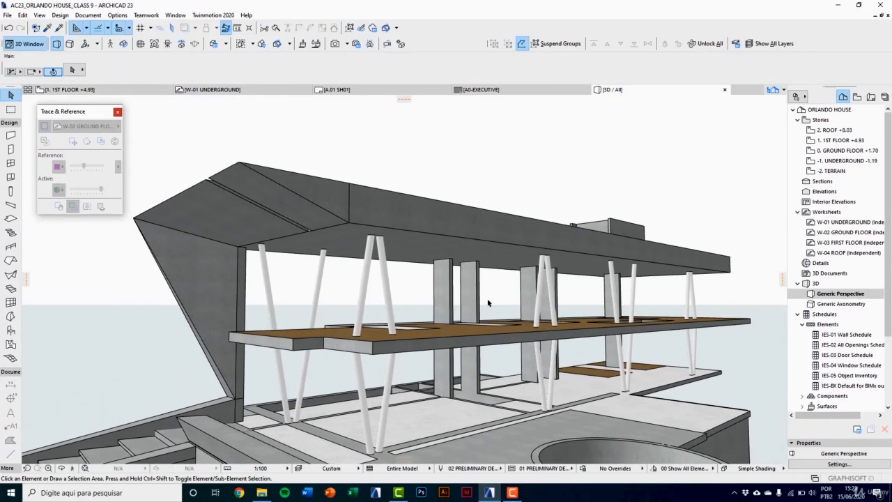